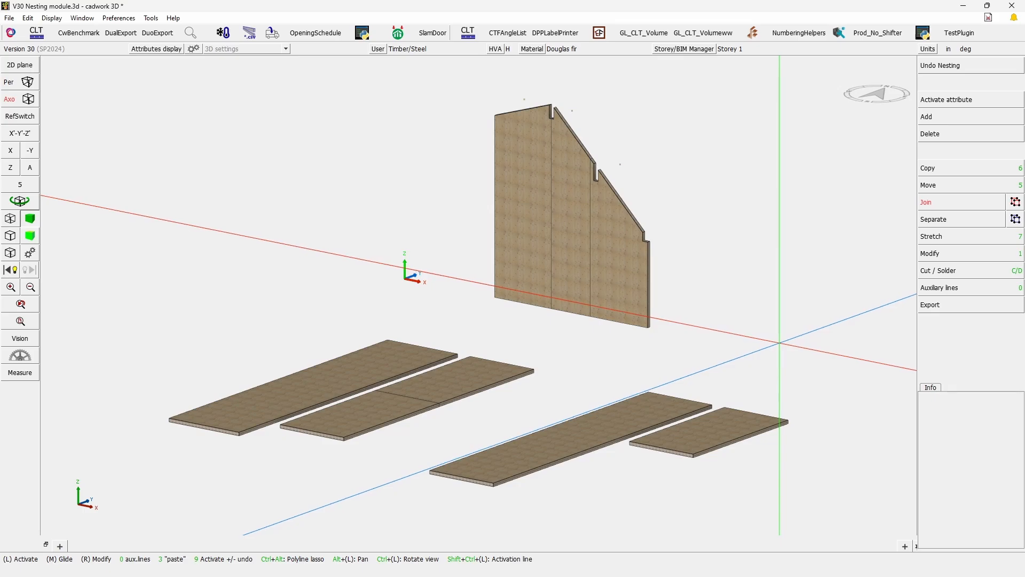
- Open the nesting of all wall and floor panels, inspect the lowest nesting volume, and exit the nesting
left_click_drag(844, 511, 231, 172)
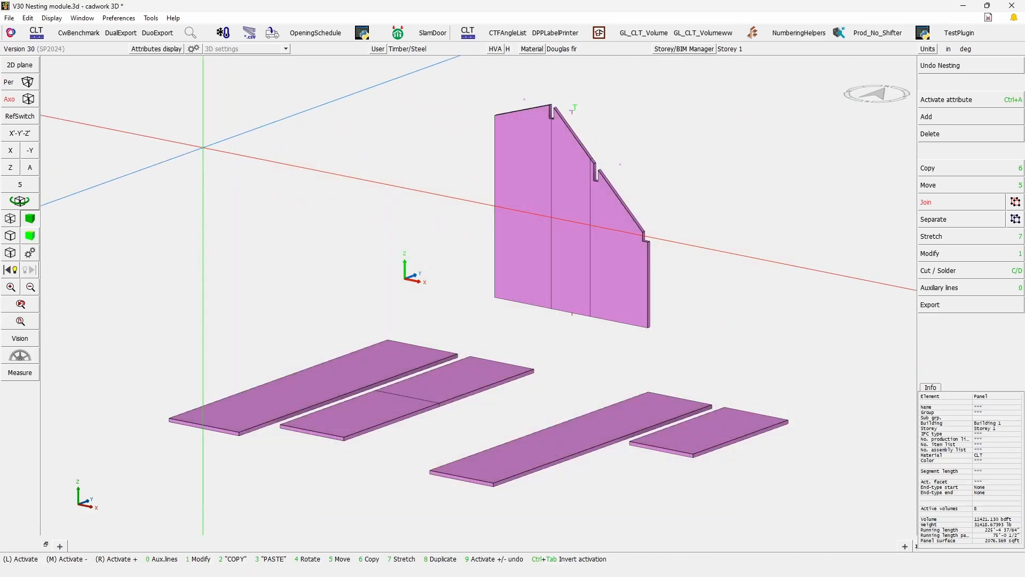
left_click(150, 17)
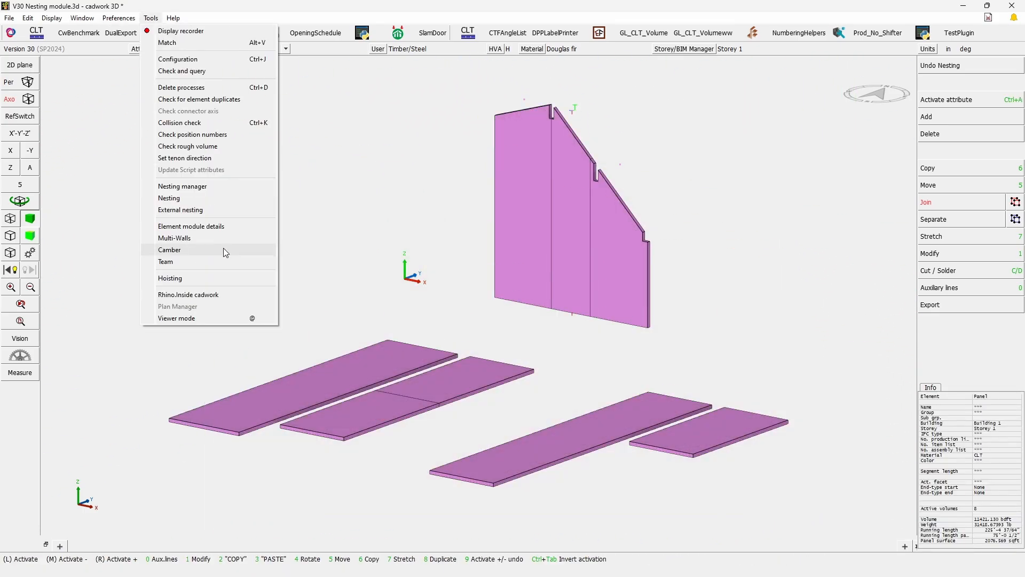
left_click(178, 198)
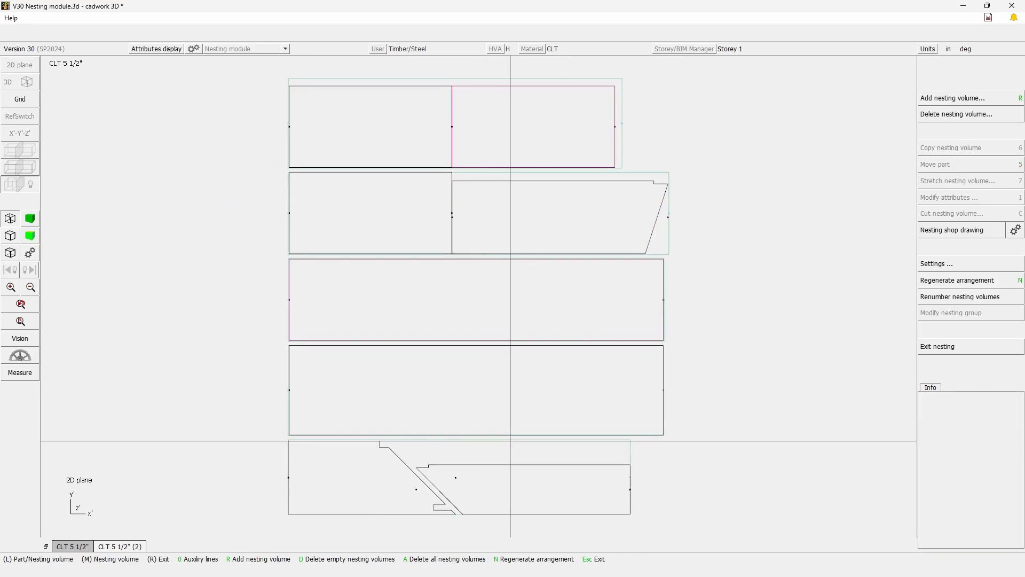
left_click(510, 441)
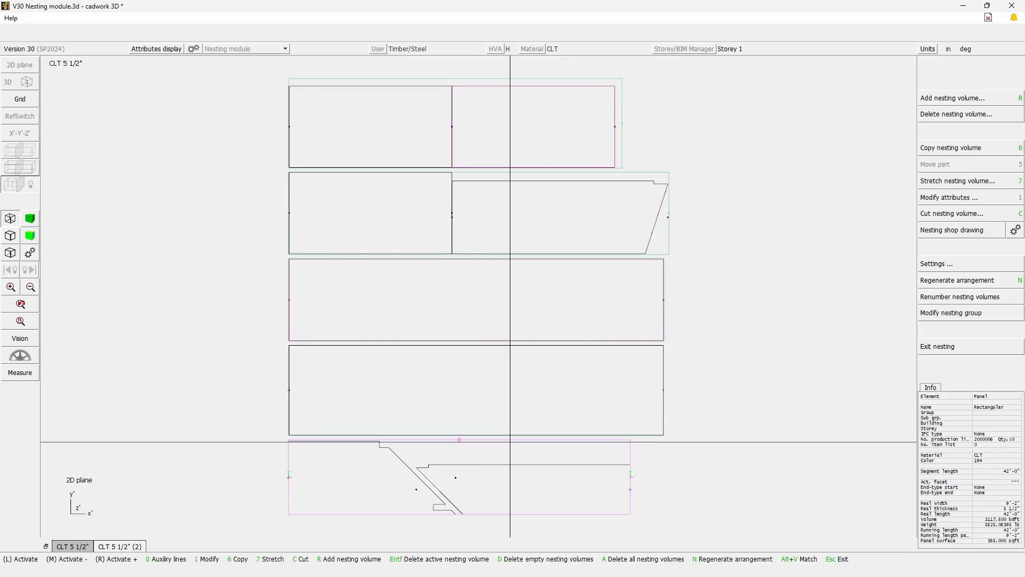
left_click(941, 347)
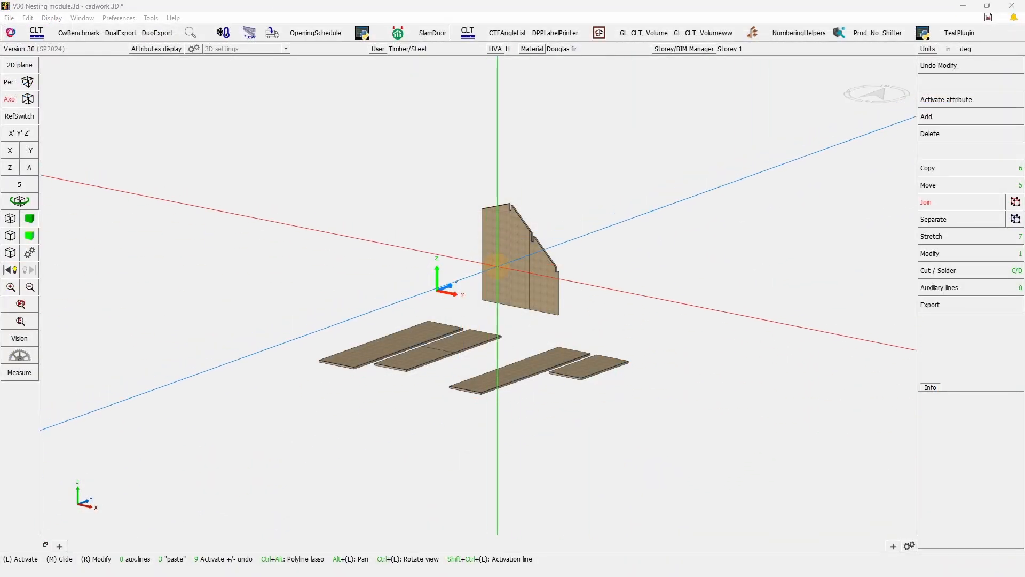
- Check the production, item and assembly list numbers in the attributes of the tallest wall panel
left_click(499, 267)
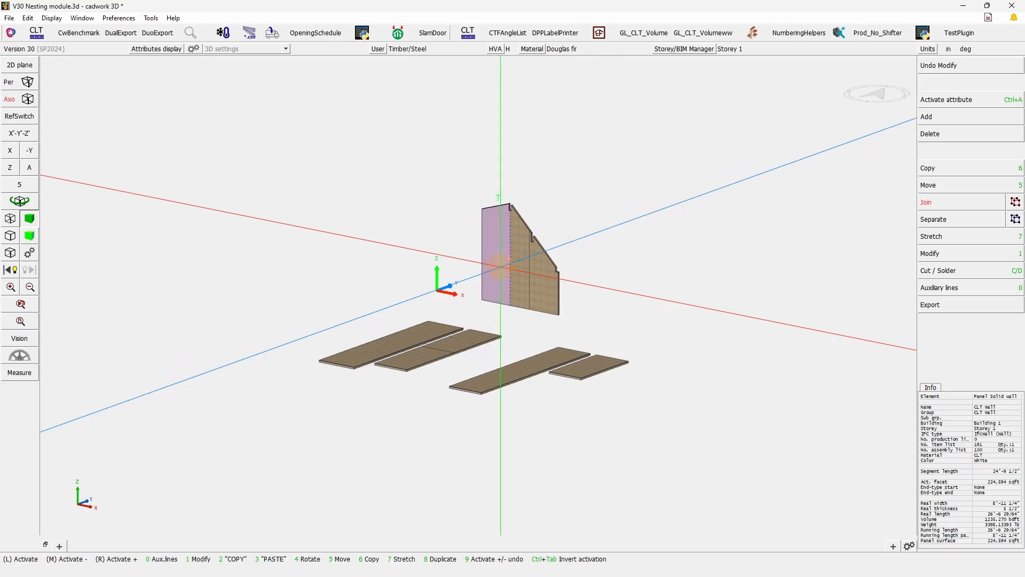
key("KP_1")
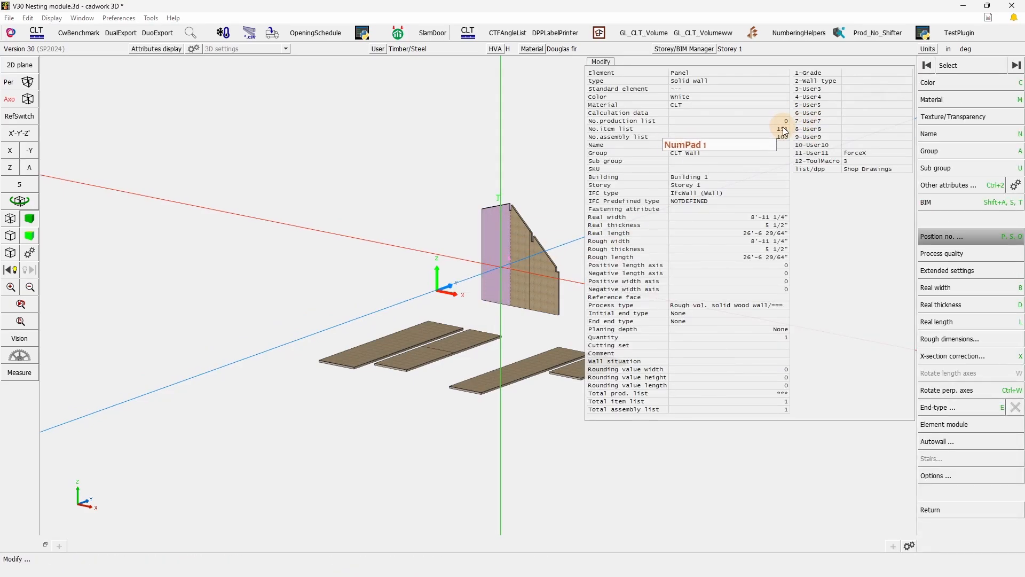
right_click(549, 412)
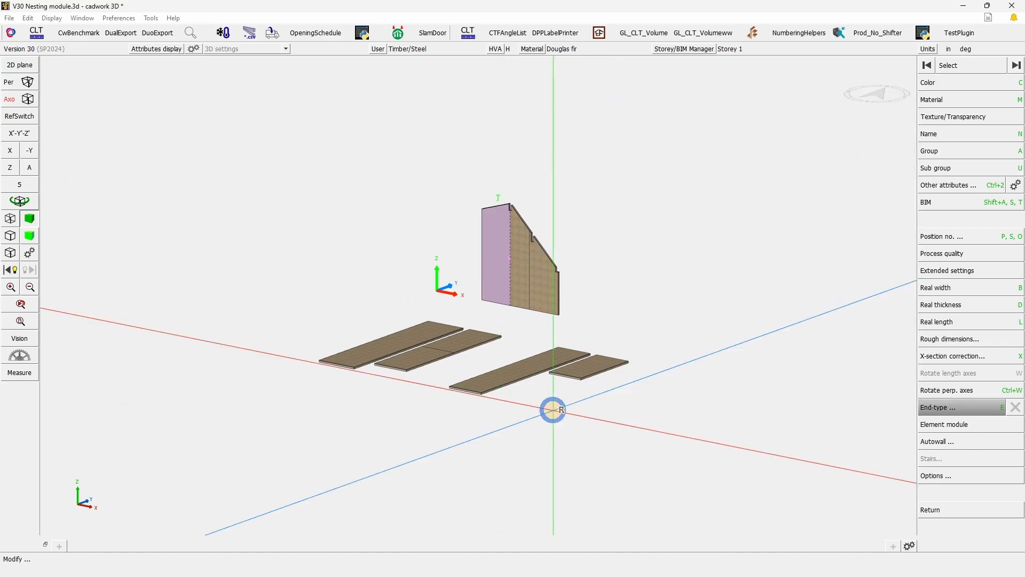
- Calculate the production list for all wall and floor panels, with the list starting number 1
left_click_drag(698, 426, 207, 145)
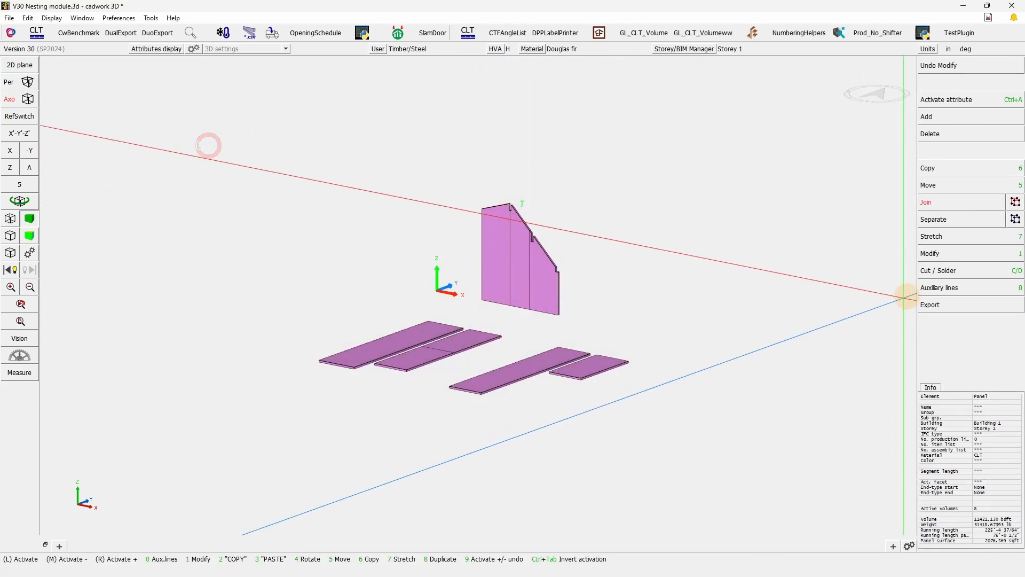
left_click(952, 303)
left_click(927, 201)
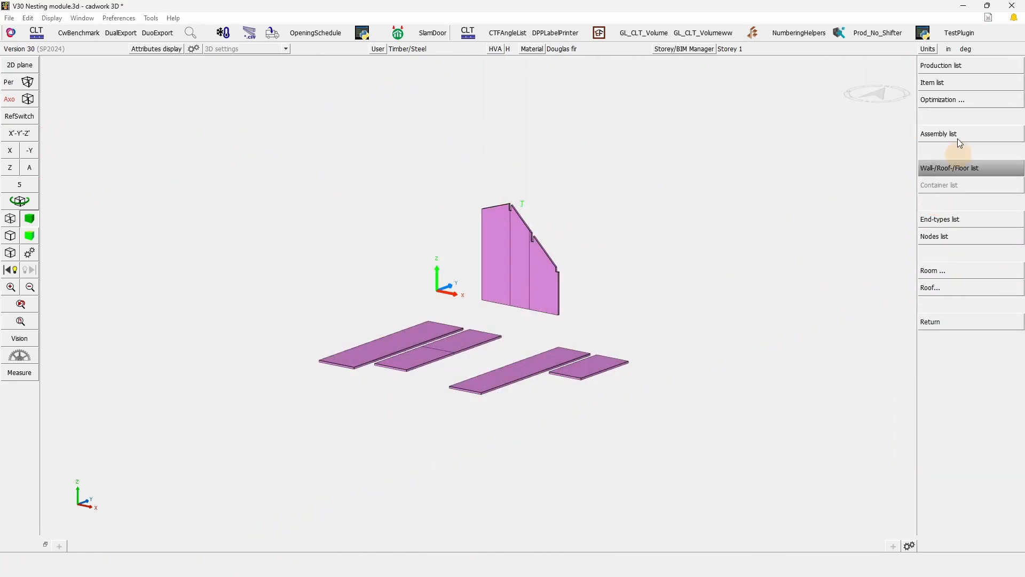
left_click(939, 65)
left_click(946, 67)
left_click(511, 386)
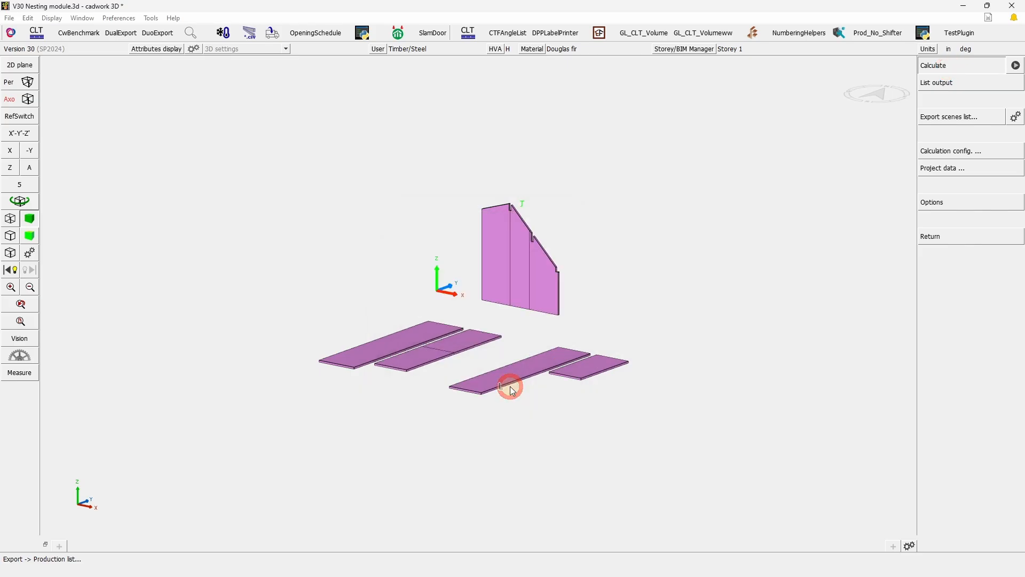
left_click(458, 430)
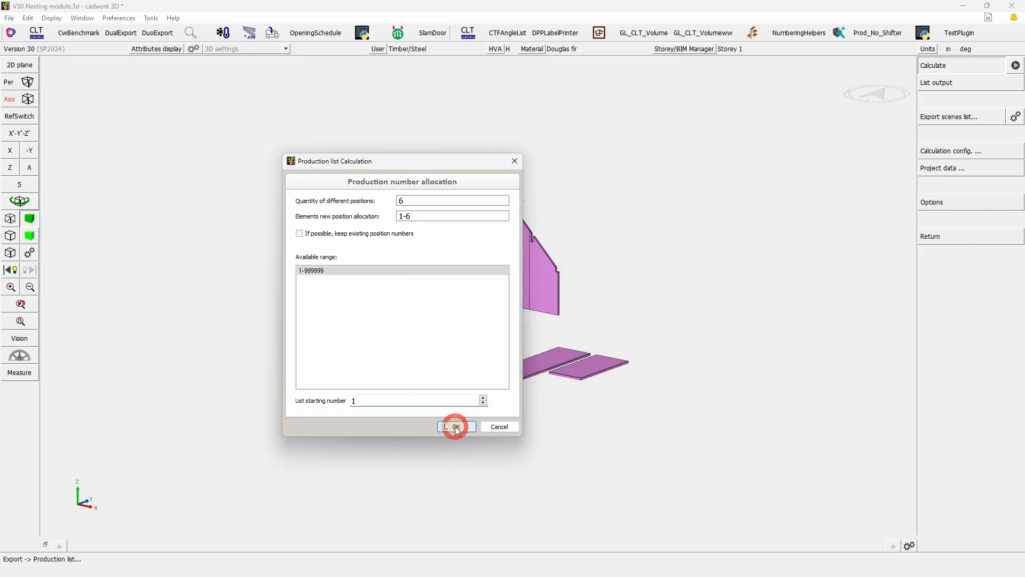
- Recheck the tallest wall panel's production list number in its attributes, and clear the activation
left_click(492, 275)
key("KP_1")
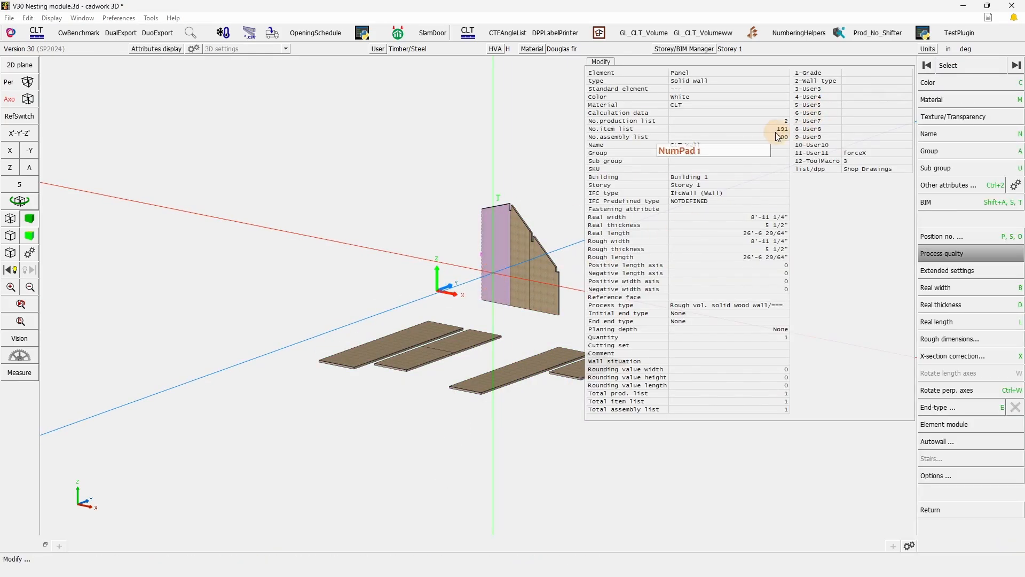
right_click(508, 316)
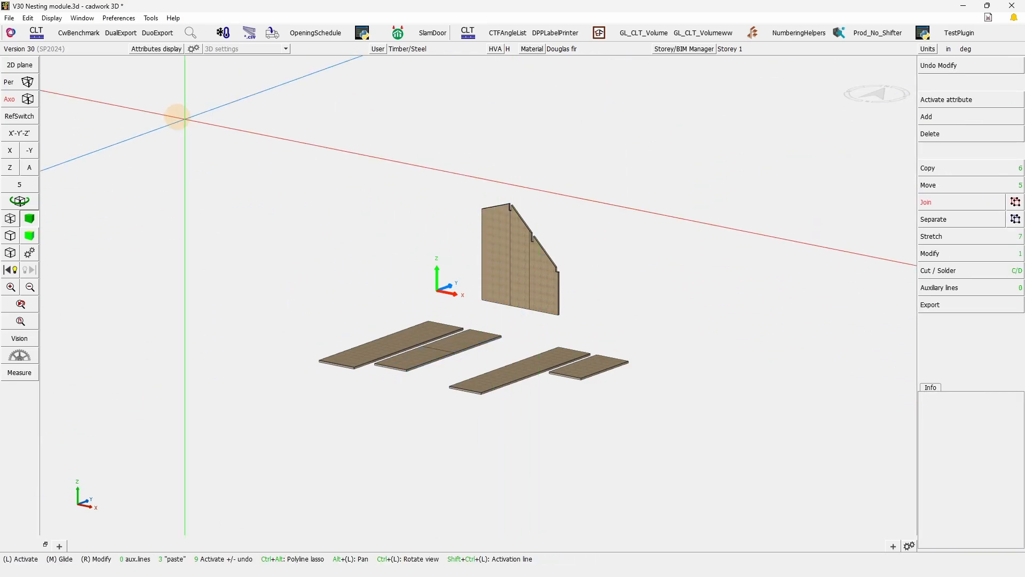
- Open the Nesting manager, reduce its window size, and place it beside the panels in the model
left_click(151, 19)
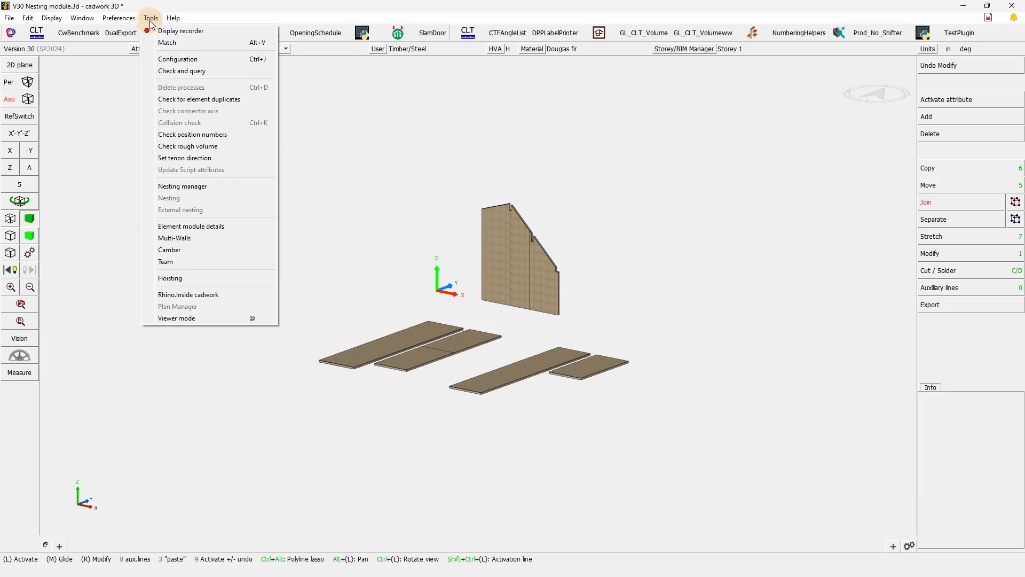
left_click(200, 187)
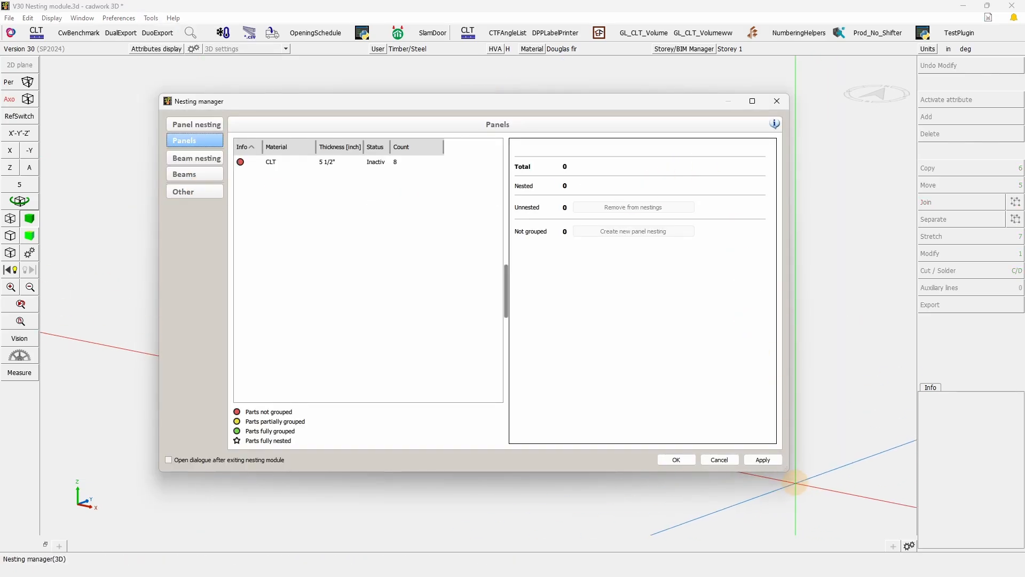
left_click_drag(788, 470, 692, 429)
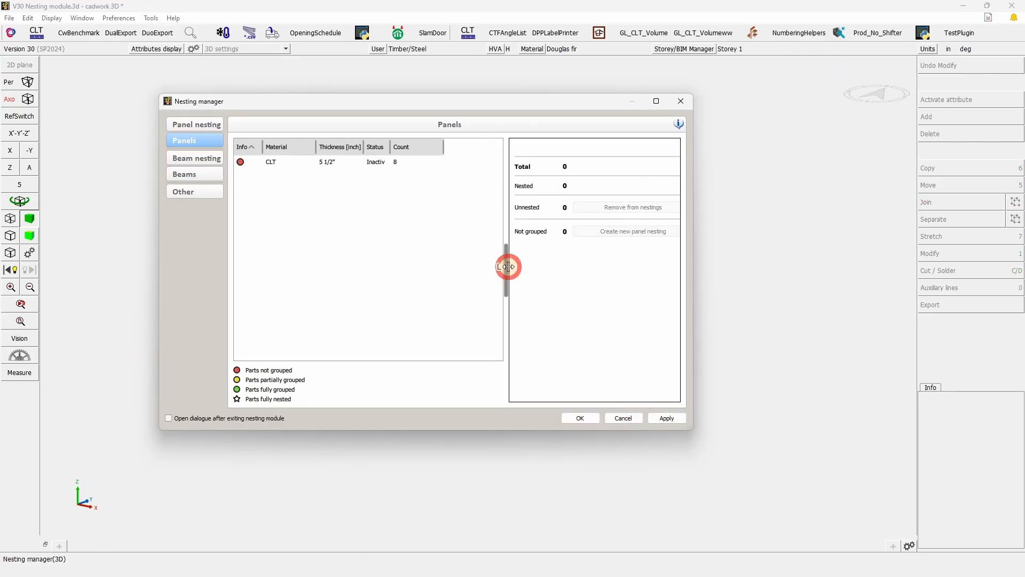
left_click_drag(508, 266, 455, 265)
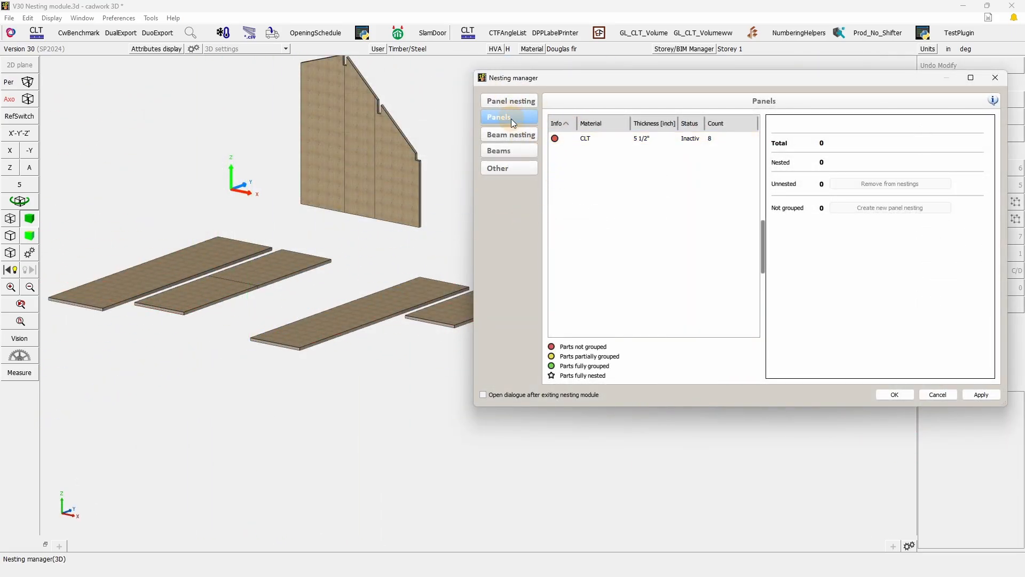
- View the manager's panel nesting page, return to the panels overview, and select the CLT 5 1/2" entry
left_click(508, 101)
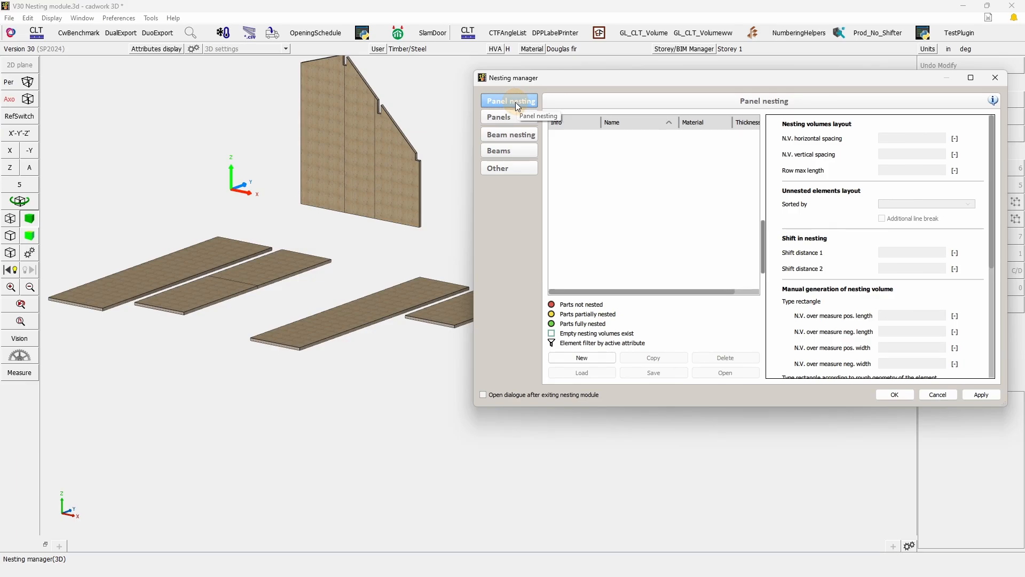
left_click(518, 119)
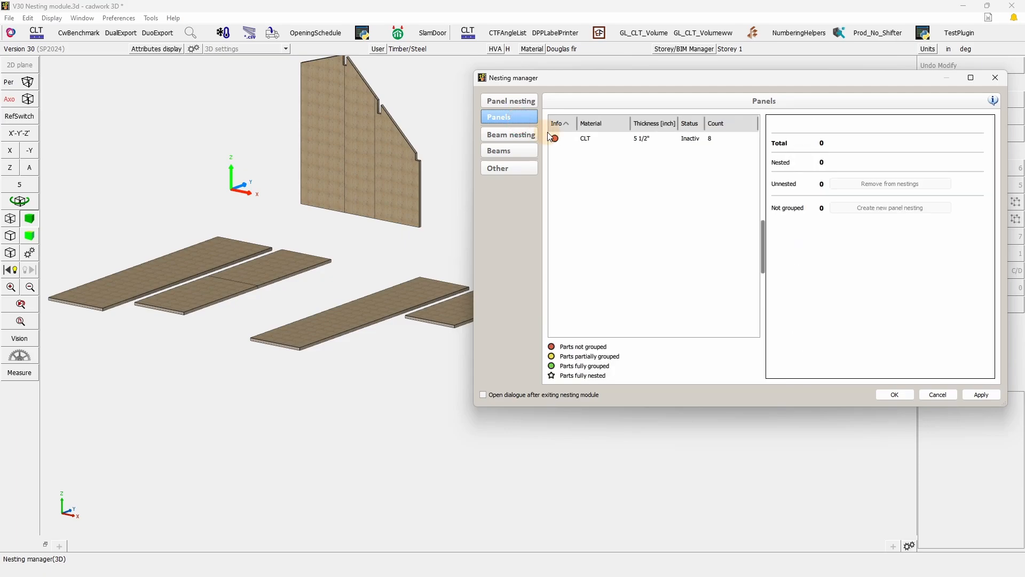
left_click(669, 140)
left_click(617, 138)
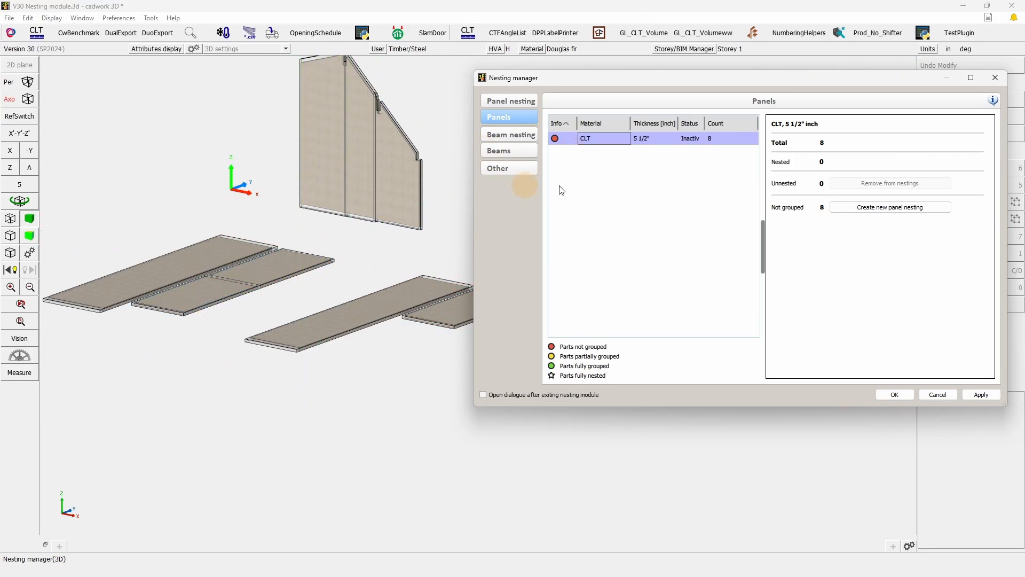
- Activate the adjoining group of three floor panels to split the panels overview by status, and deactivate them again
left_click(314, 296)
left_click_drag(314, 296, 187, 225)
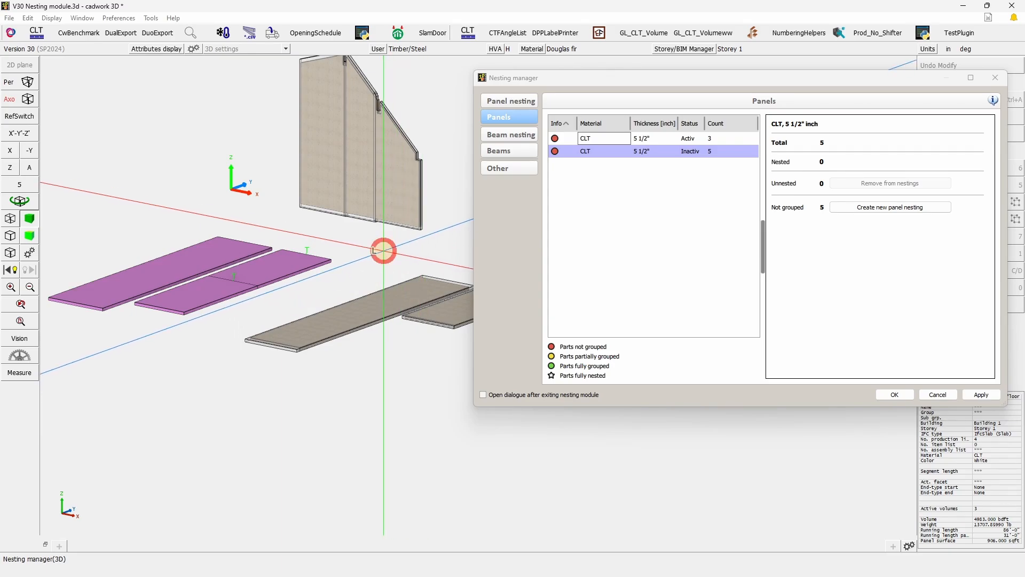
left_click(386, 250)
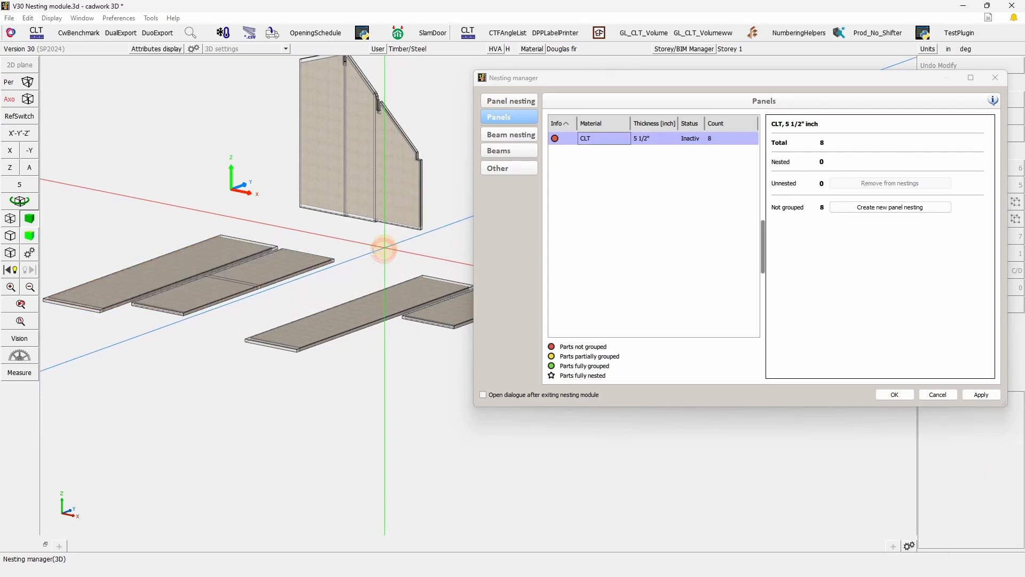
- Start a new panel nesting for the CLT 5 1/2" panels, keeping CLT 5 1/2" as the nesting group name
left_click(611, 142)
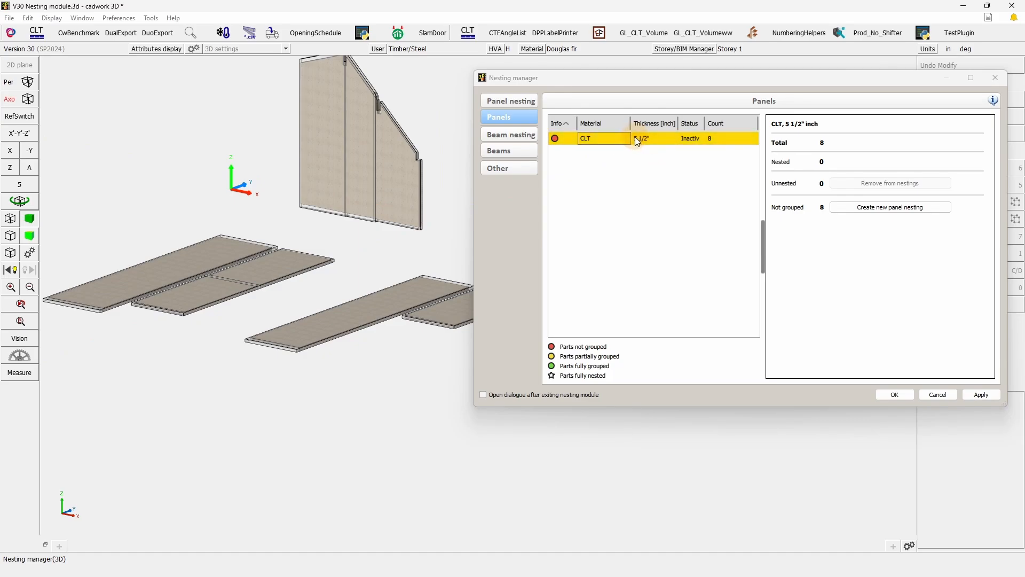
left_click(892, 209)
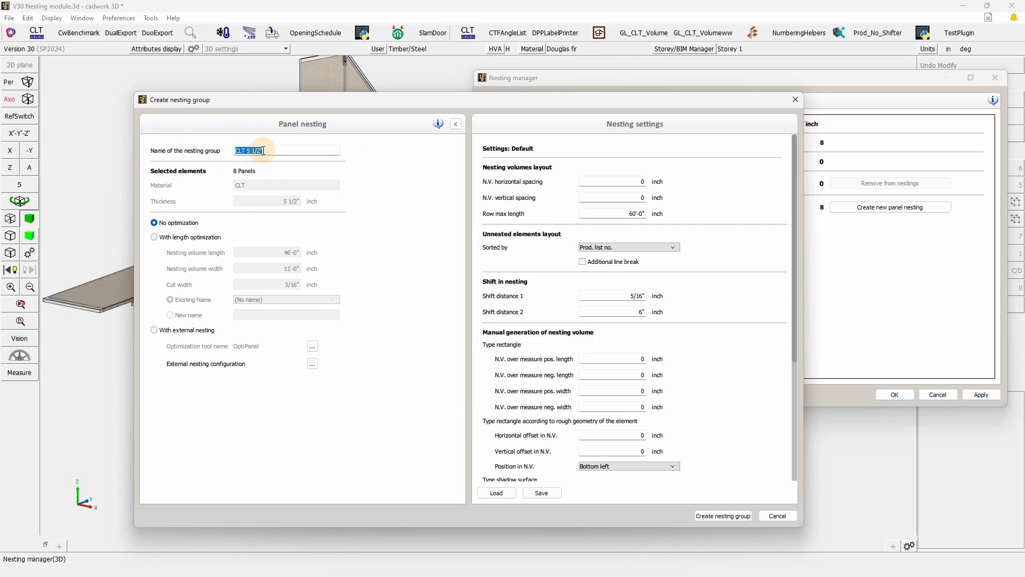
double_click(239, 151)
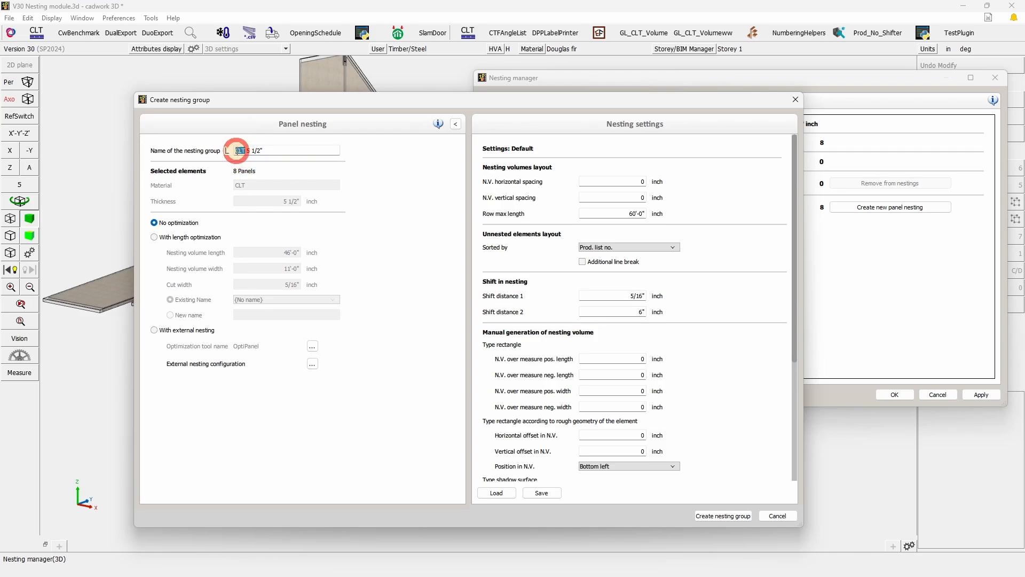
left_click_drag(266, 151, 247, 151)
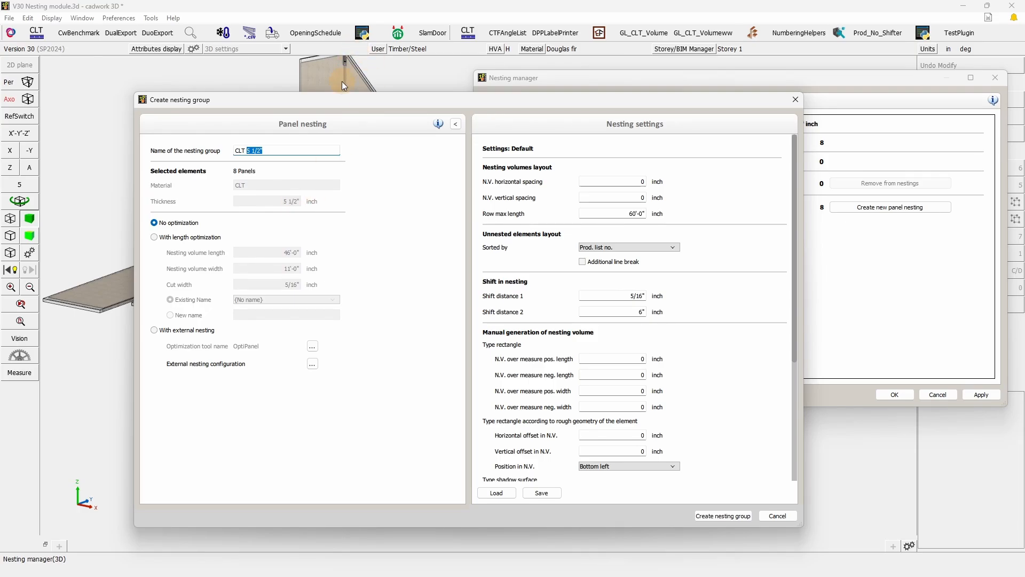
left_click(264, 149)
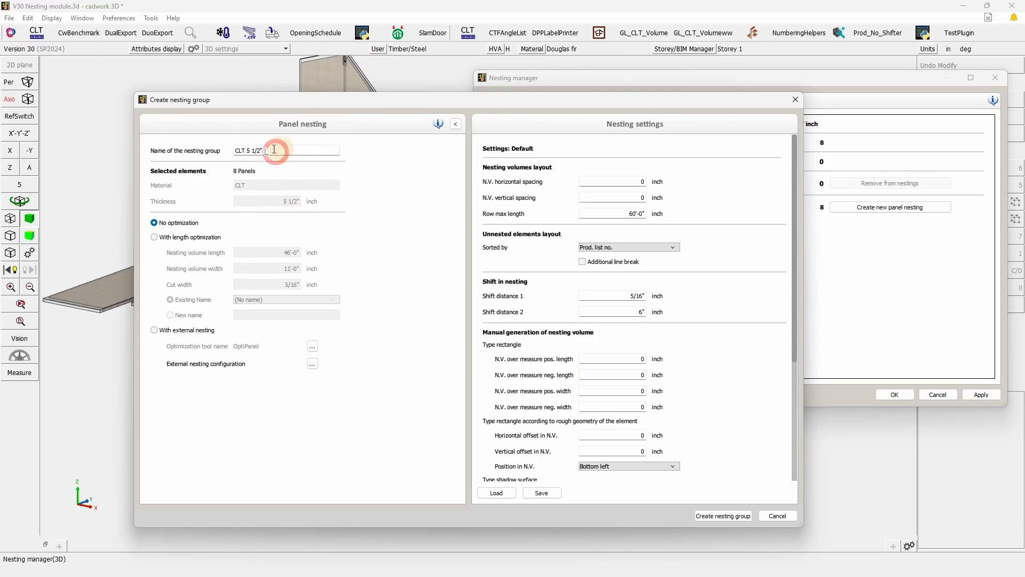
left_click(344, 150)
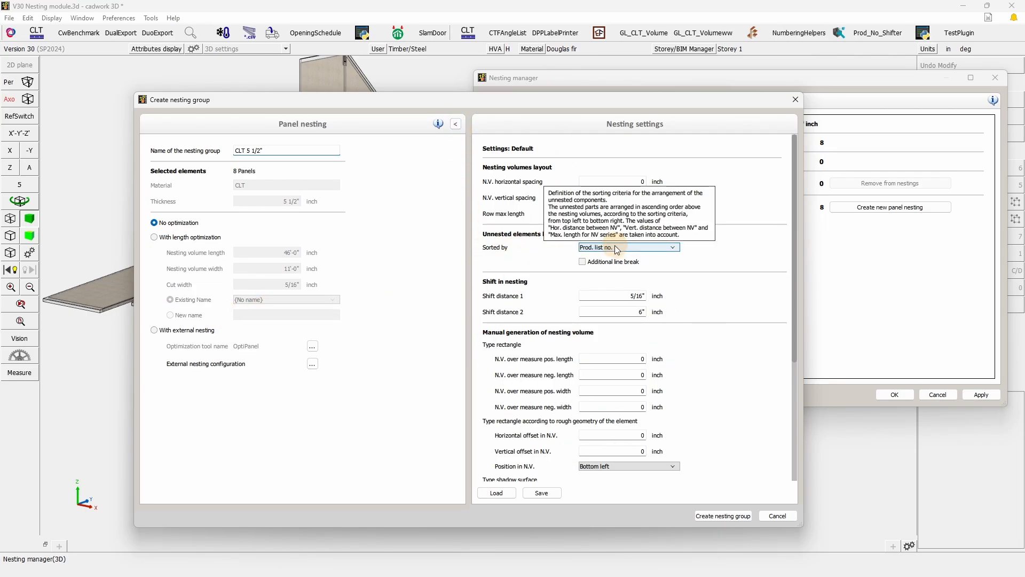
- Collapse and expand the nesting settings of the new group to review its layout and sorting options
left_click(455, 124)
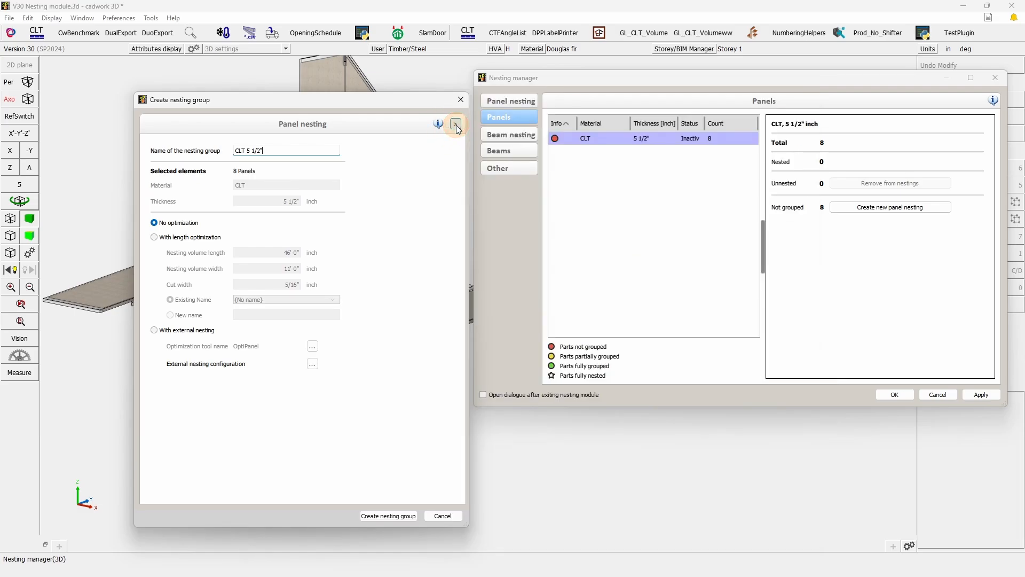
left_click(456, 125)
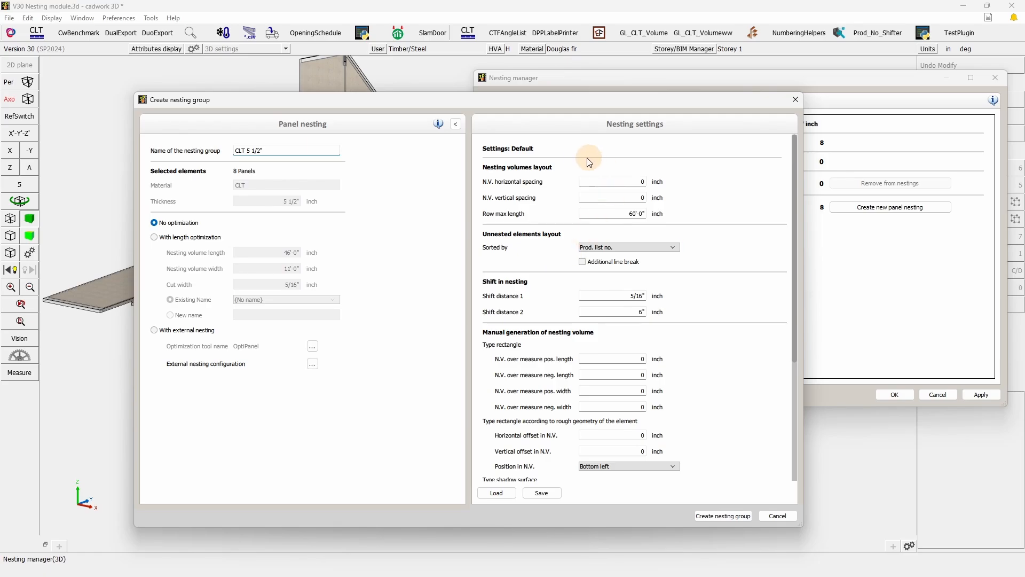
mouse_move(592, 435)
- Enable length optimization for the nesting group, review its volume dimensions and cut width, and move the dialog clear of the floor panels
left_click(186, 241)
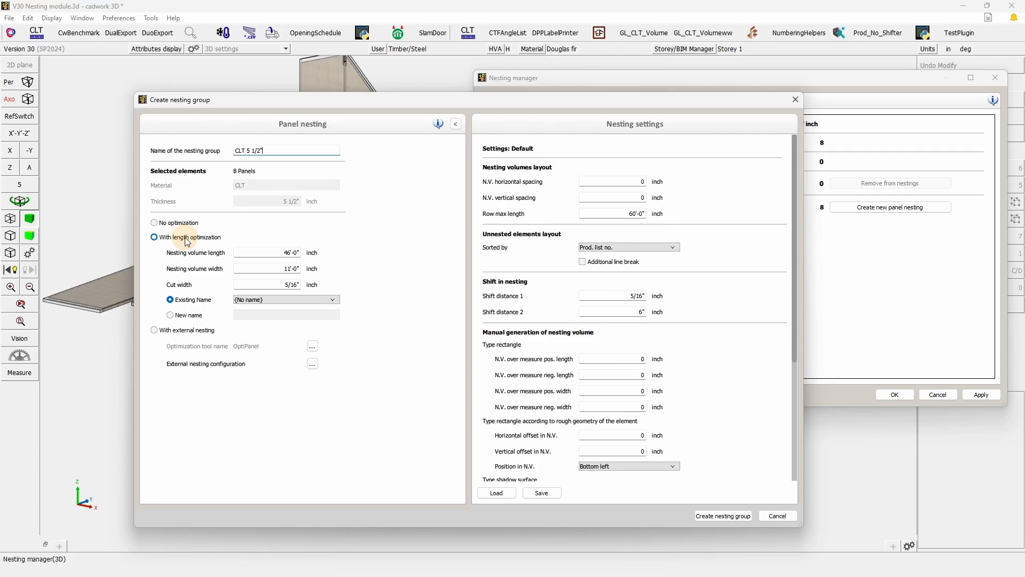
mouse_move(285, 251)
left_mouse_down()
mouse_move(313, 255)
mouse_move(300, 268)
mouse_move(337, 274)
mouse_move(342, 262)
left_mouse_up()
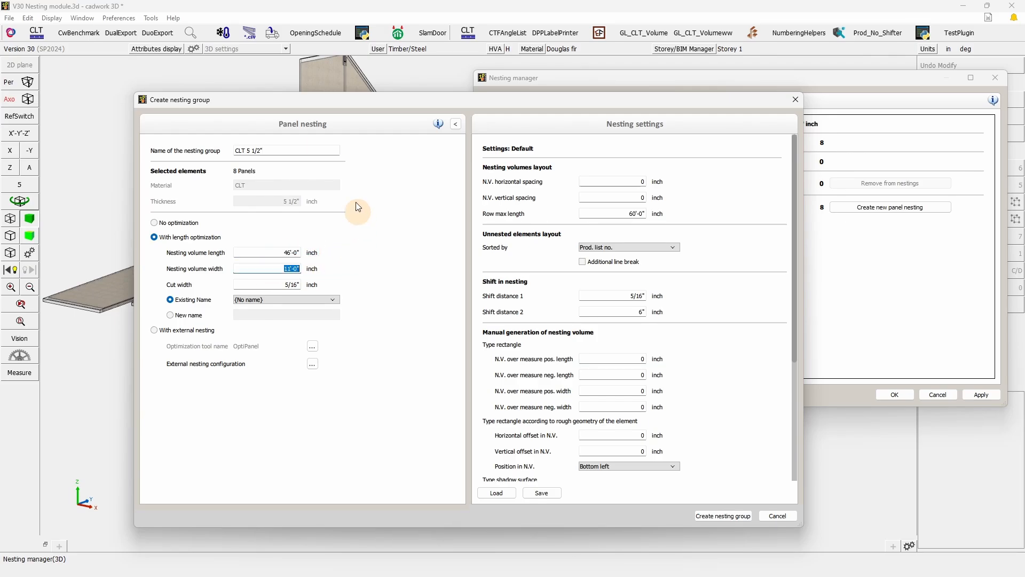
left_click_drag(282, 285, 307, 277)
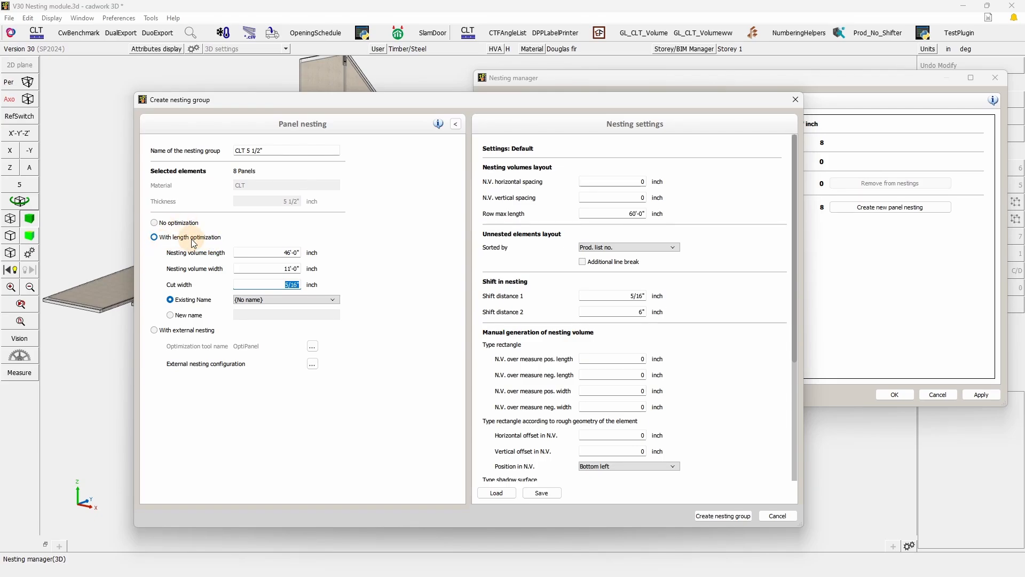
left_click(194, 241)
left_click_drag(208, 113, 477, 123)
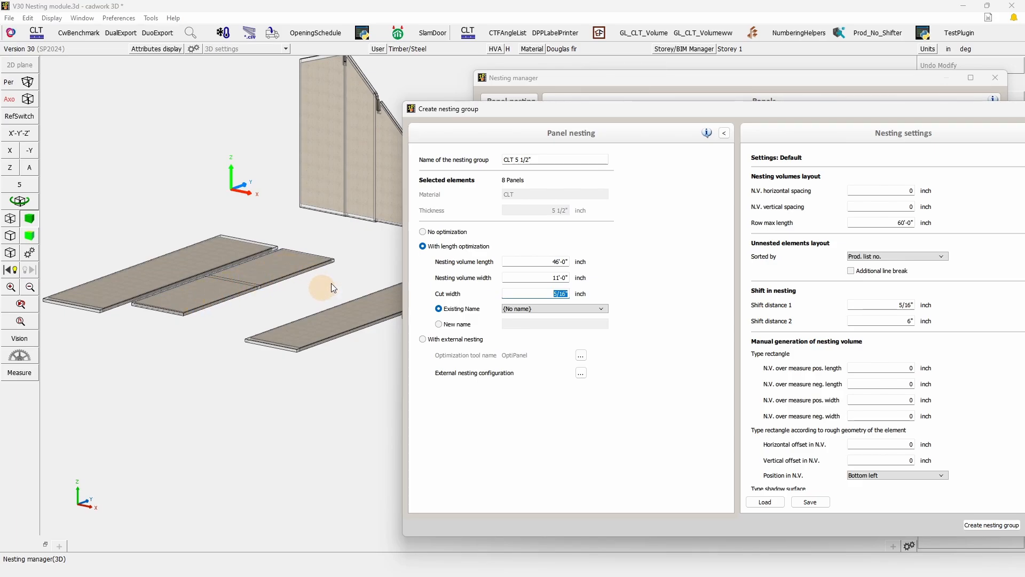
- Move the nesting group dialog fully into view and check its cut width for length optimization
left_click_drag(540, 110, 255, 75)
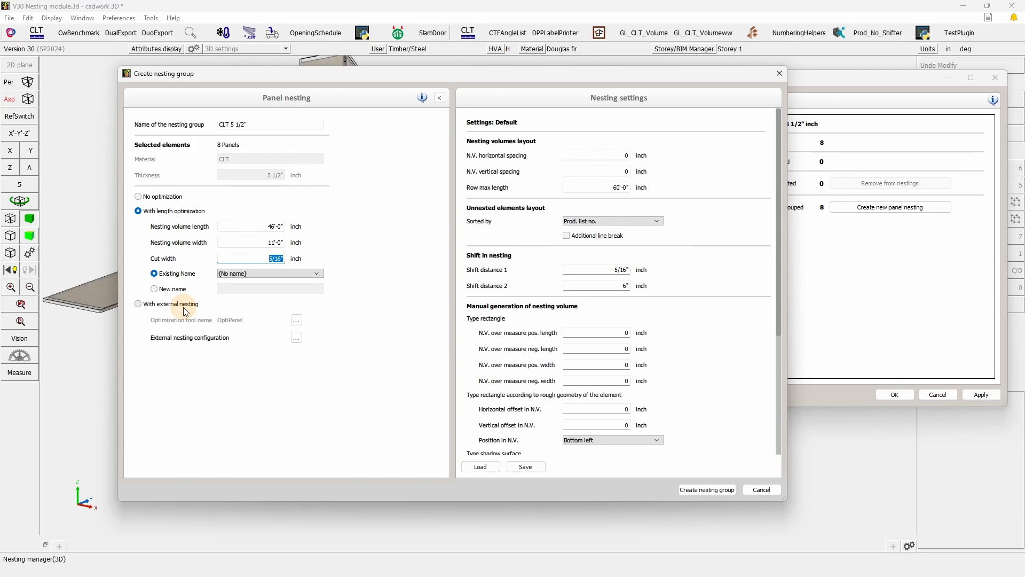
left_click(260, 259)
double_click(259, 259)
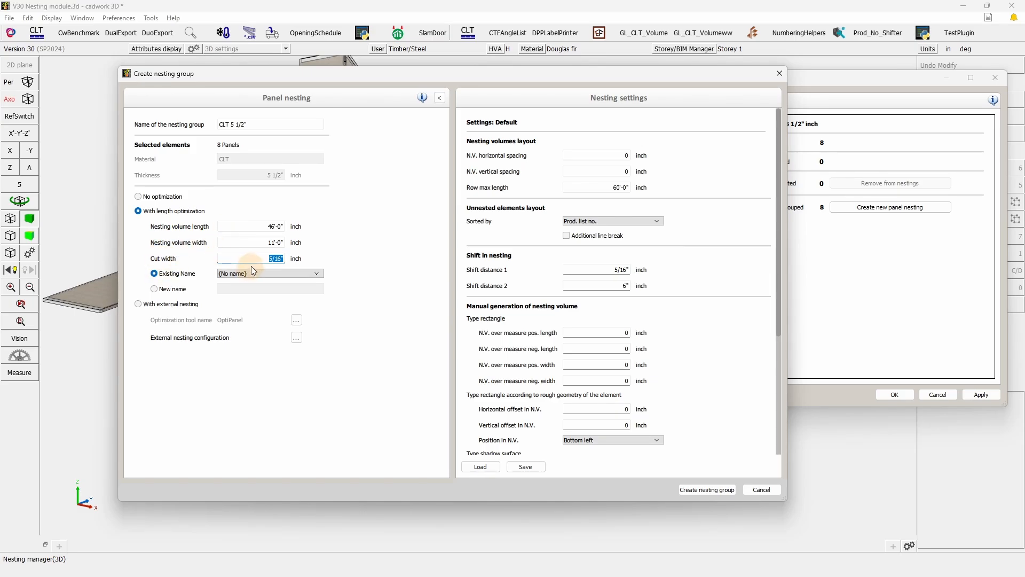
left_click_drag(257, 257, 290, 259)
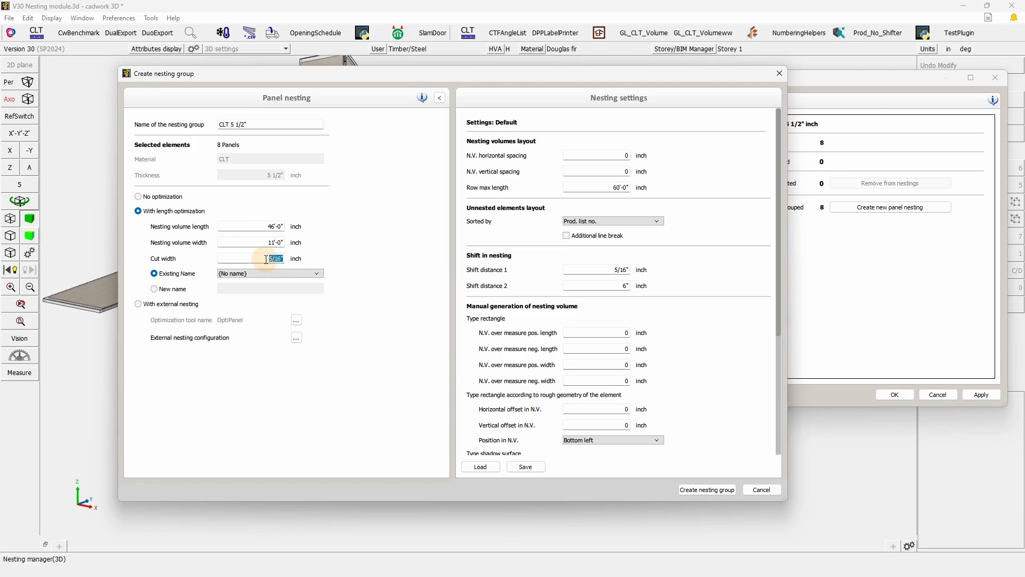
left_click(290, 259)
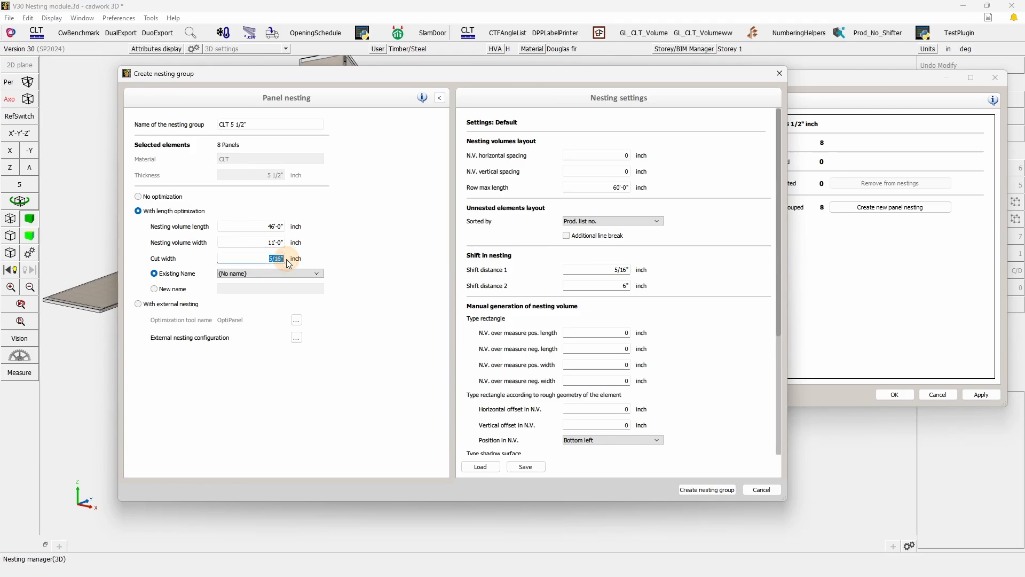
- Examine the shift distances, the sorting criteria for unnested elements, and the remaining nesting settings of the new group
left_click(608, 273)
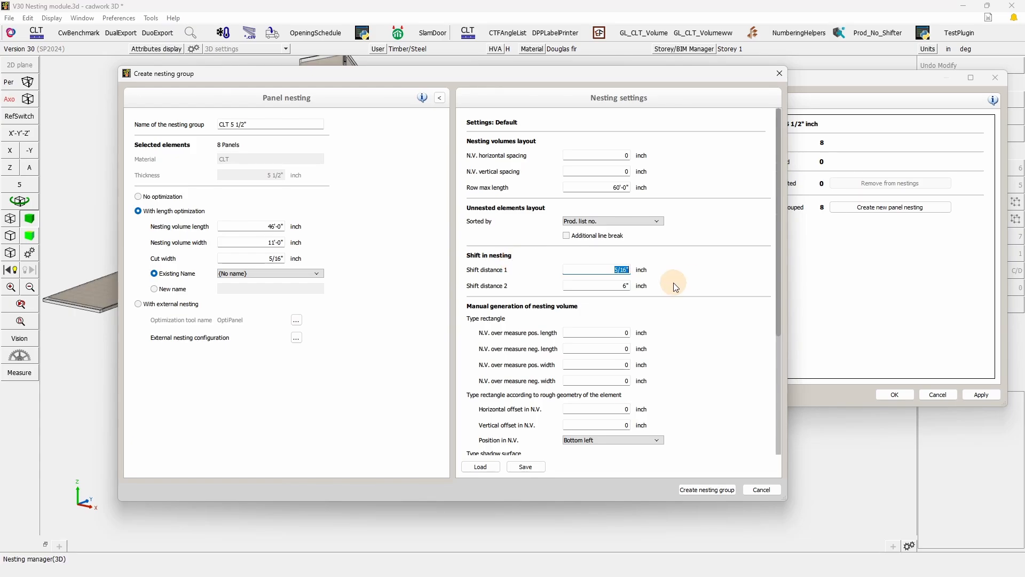
left_click(609, 270)
left_click(622, 220)
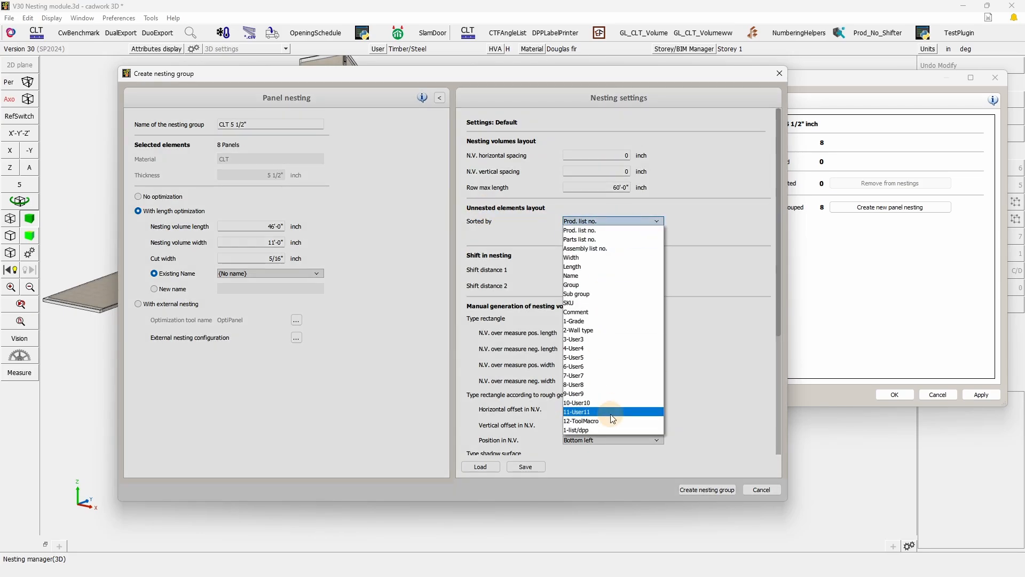
left_click(716, 232)
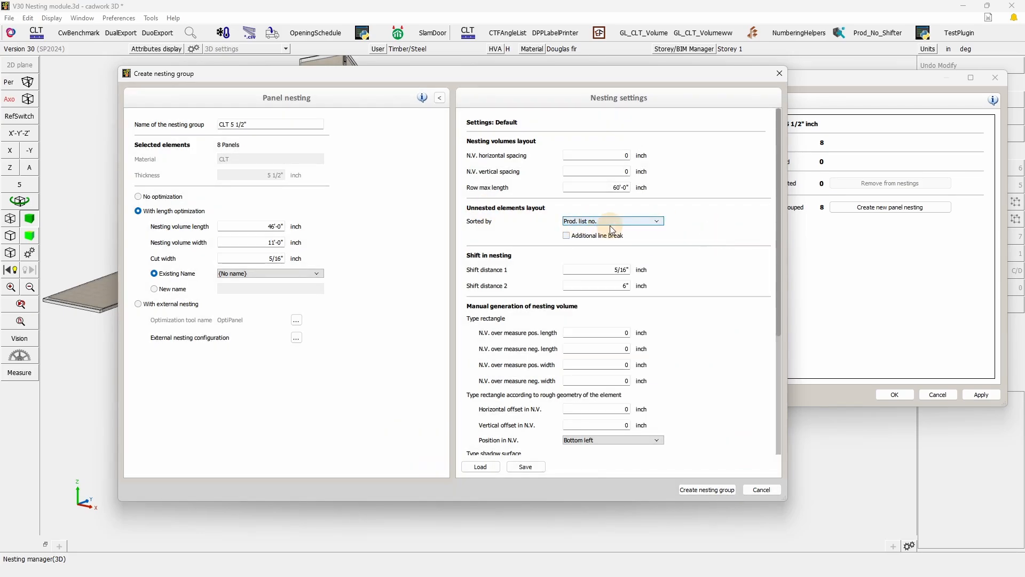
scroll(668, 222, "down", 2)
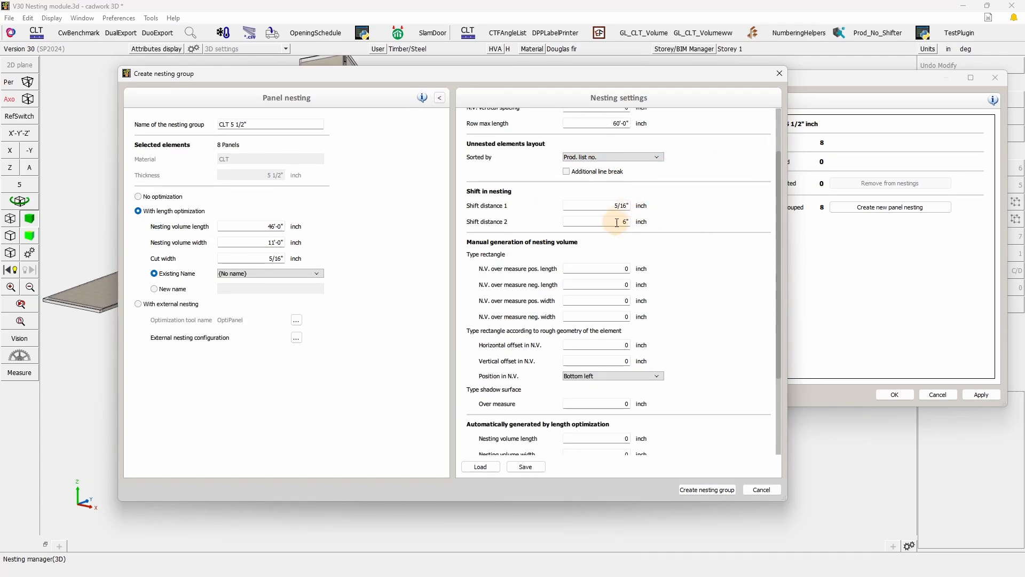
scroll(612, 219, "down", 2)
scroll(612, 218, "down", 1)
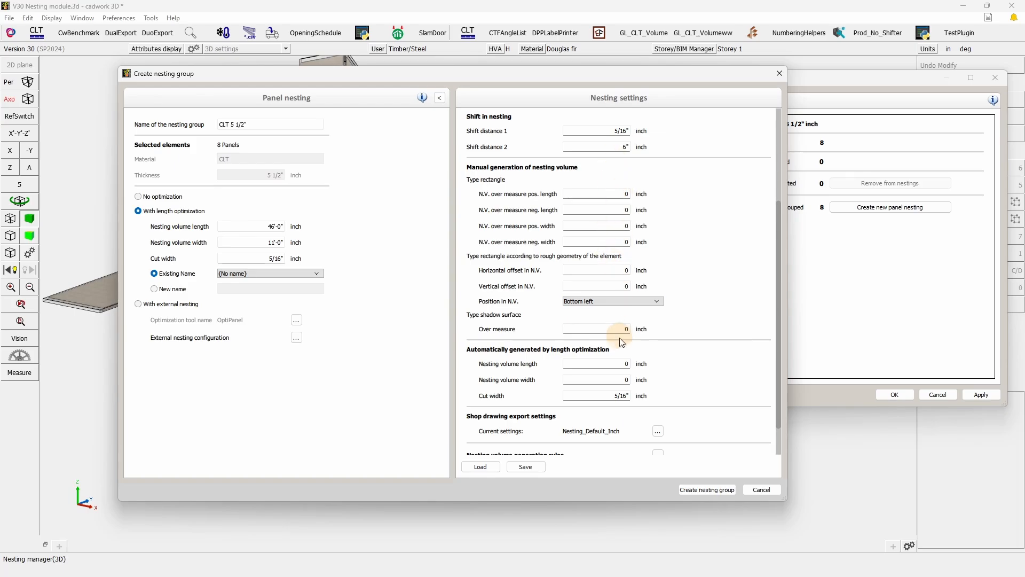
scroll(622, 340, "down", 2)
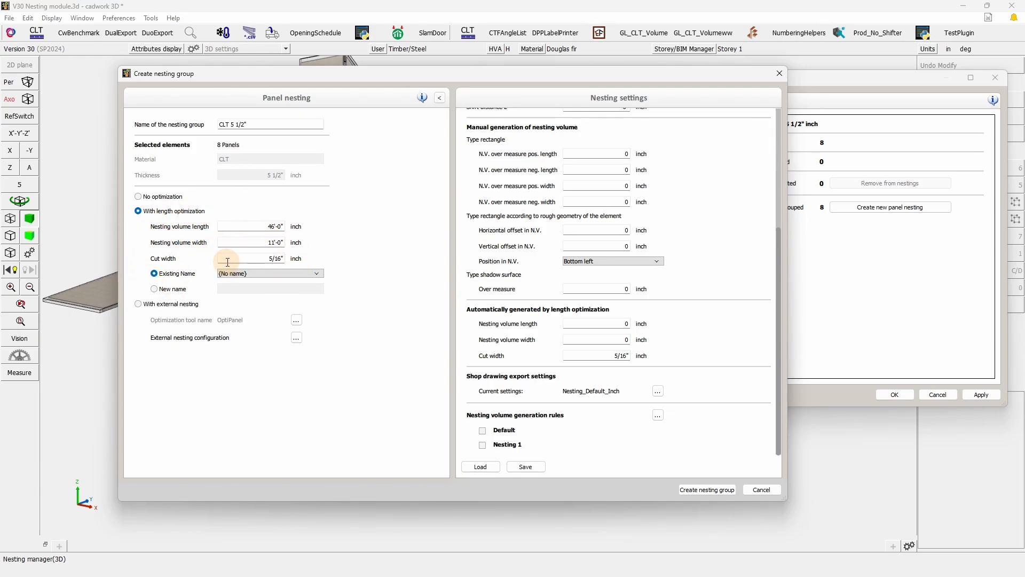
- Set the automatically generated nesting volume to 46' length and 11' width, and create the nesting group
left_click(621, 324)
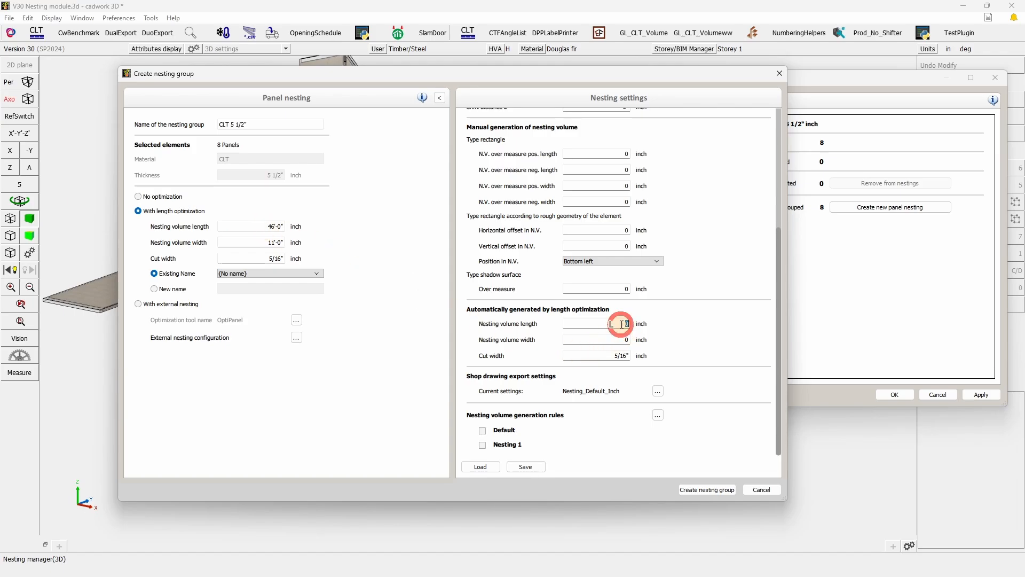
type("46")
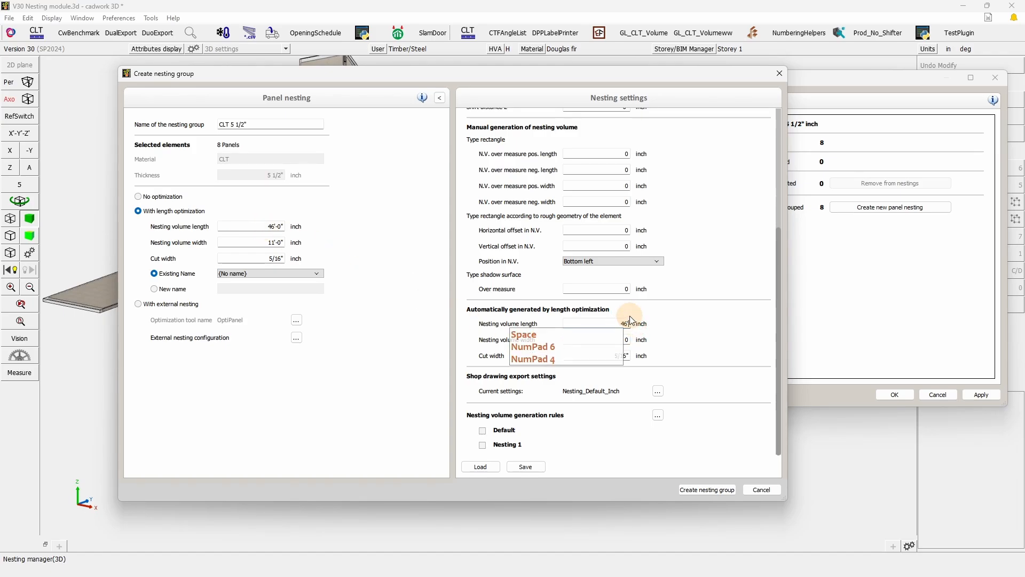
left_click(646, 342)
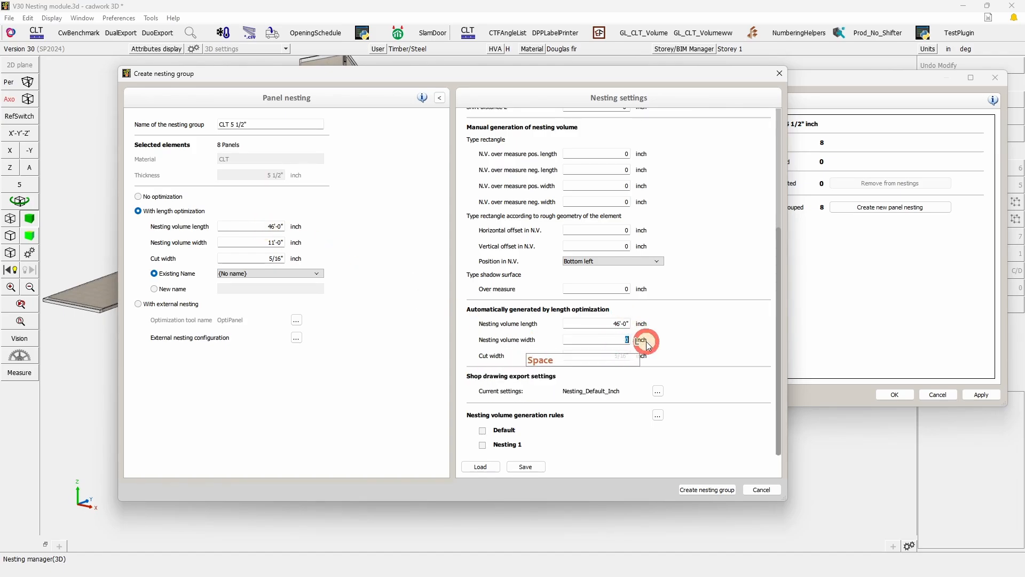
type("10")
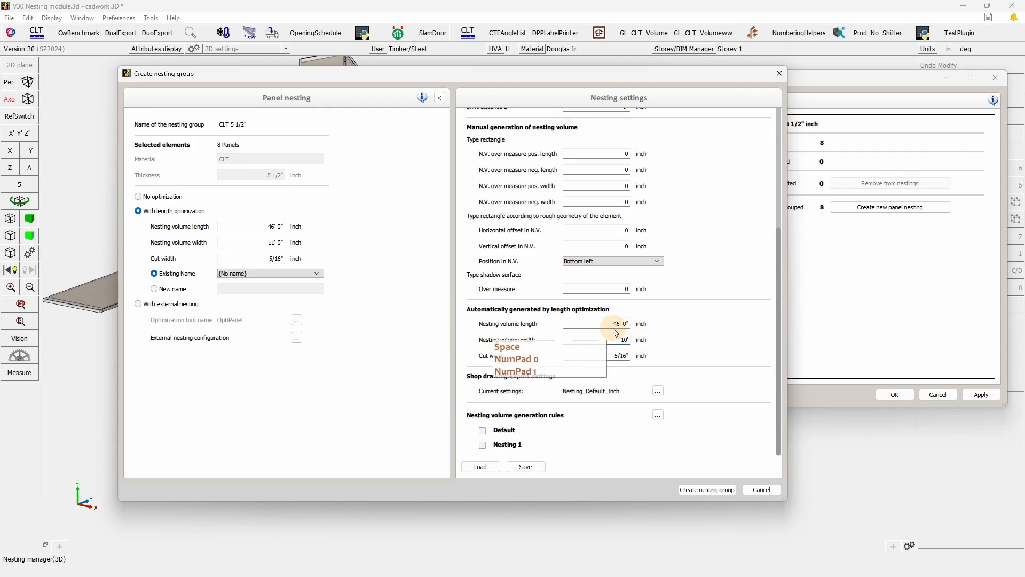
key("BackSpace")
key("BackSpace")
type("1")
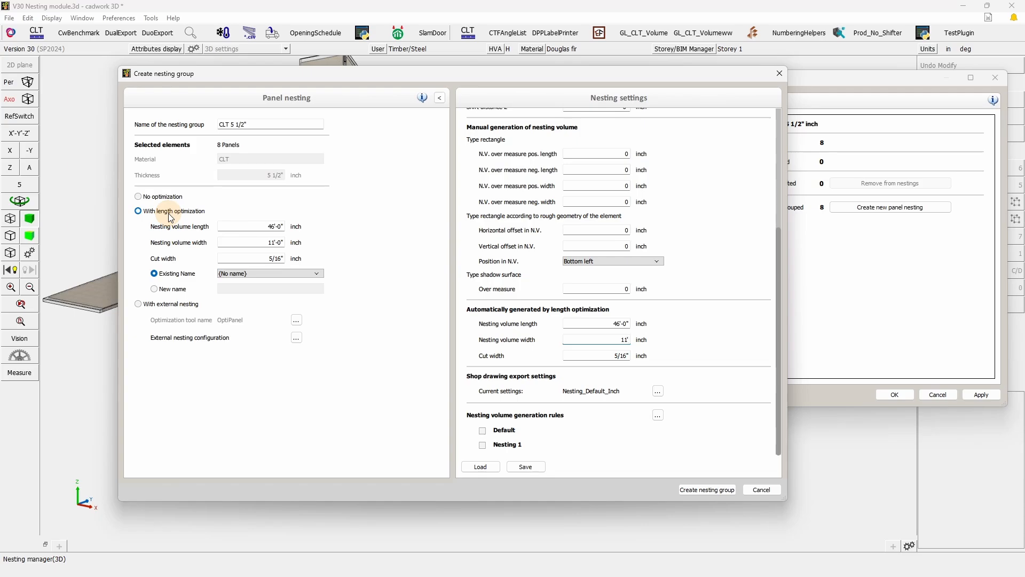
left_click(628, 335)
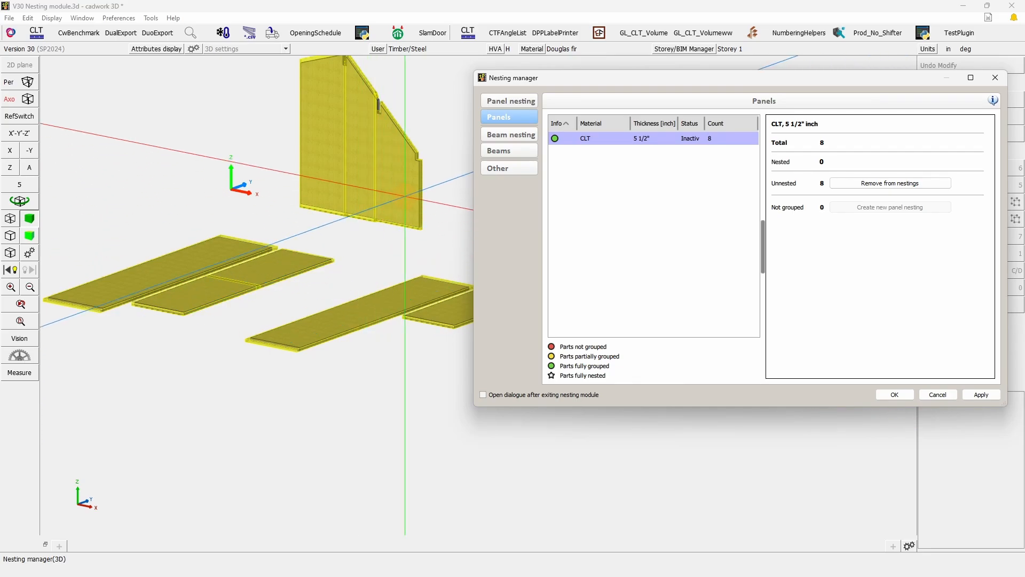
- Compare the CLT panels' grouping status in the panels overview with the nesting status of the CLT 5 1/2" group
left_click(552, 144)
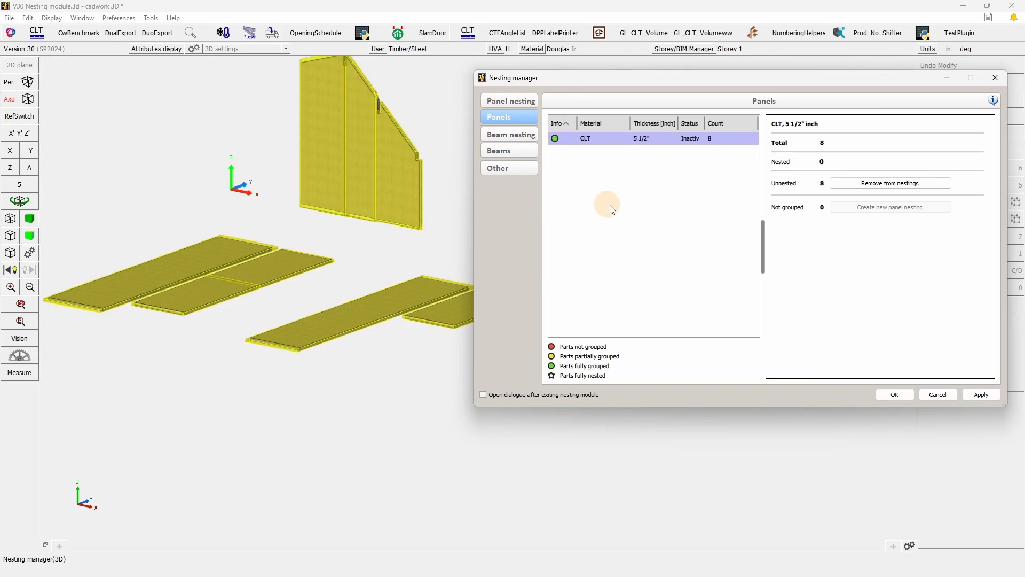
left_click(559, 143)
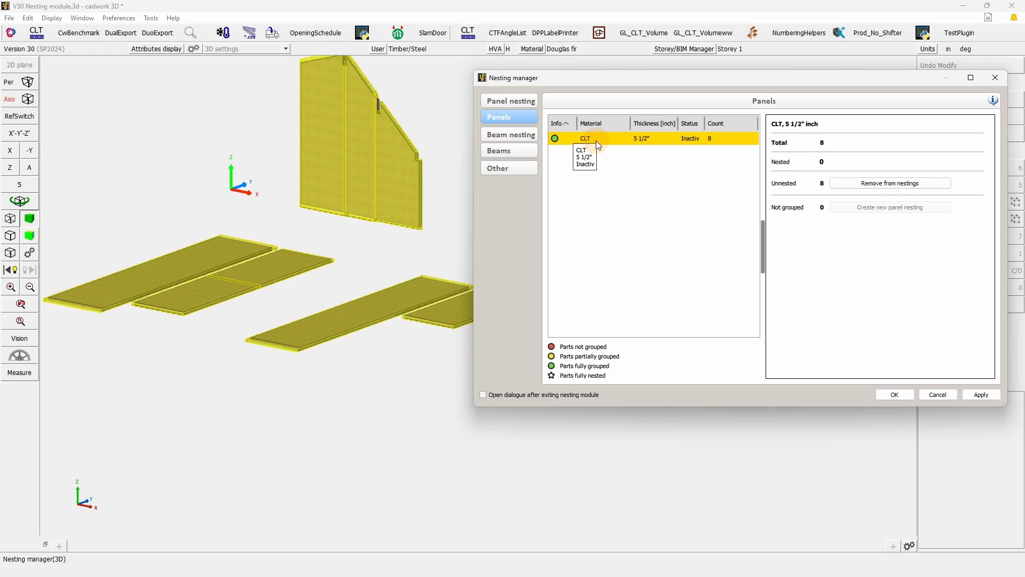
left_click(516, 102)
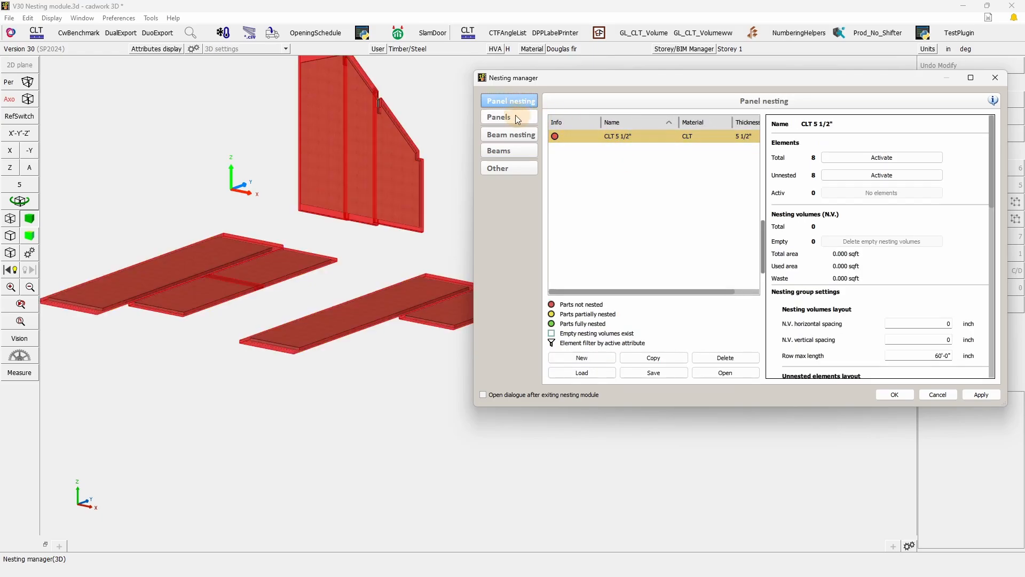
left_click(513, 117)
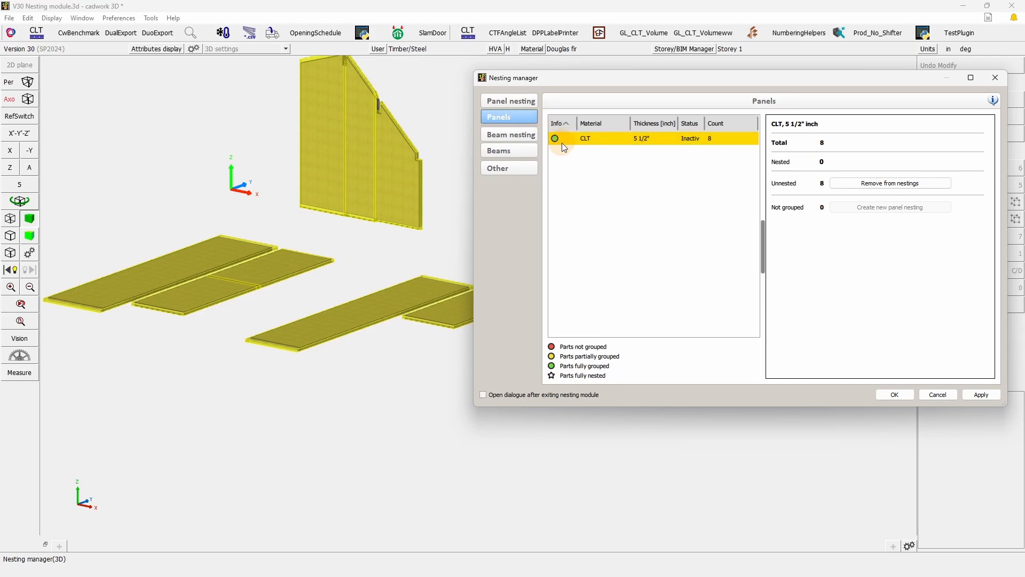
left_click(502, 102)
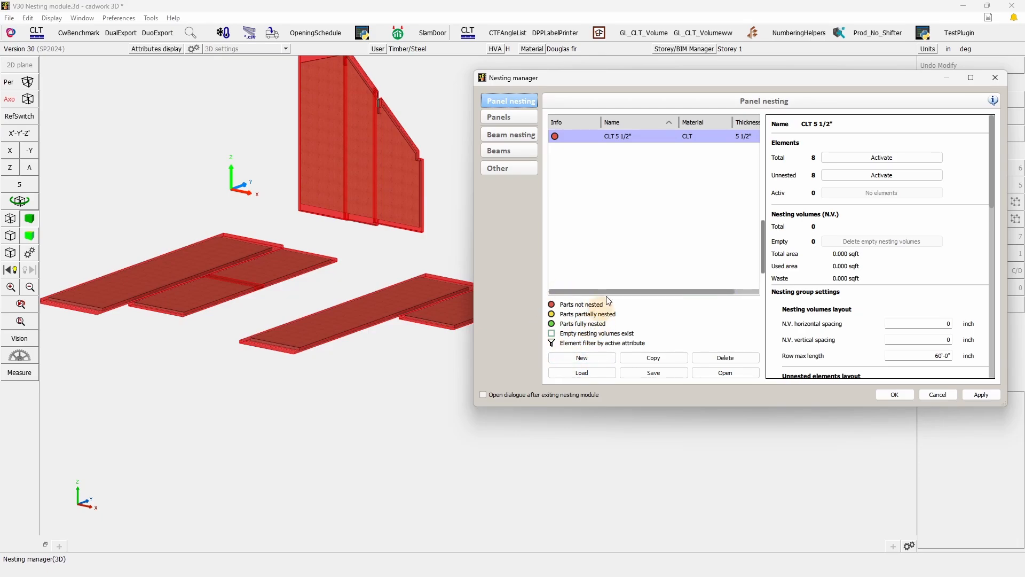
- Activate all elements of the CLT 5 1/2" nesting group, and activate its unnested elements as well
left_click(566, 133)
left_click(858, 157)
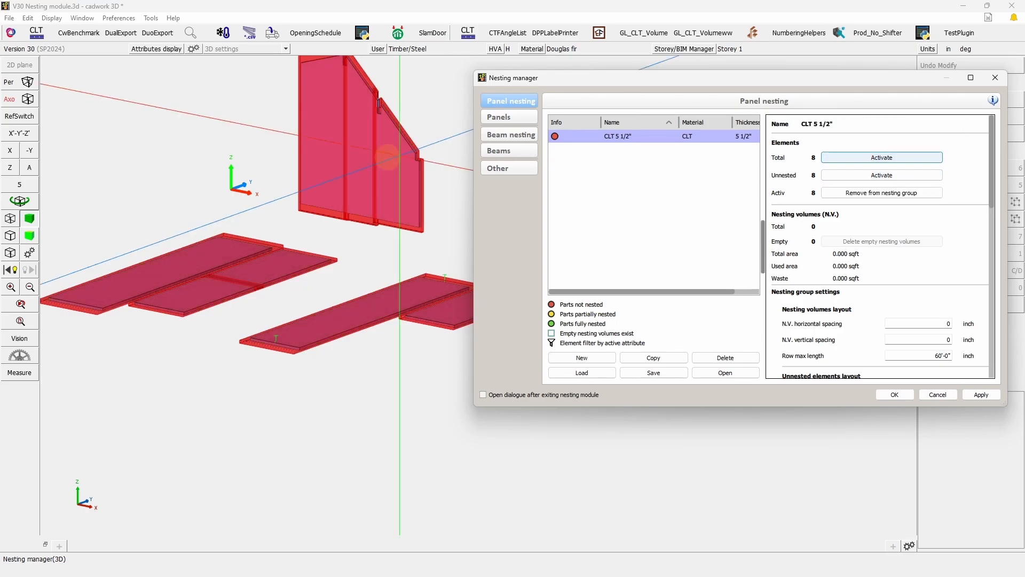
left_click(890, 176)
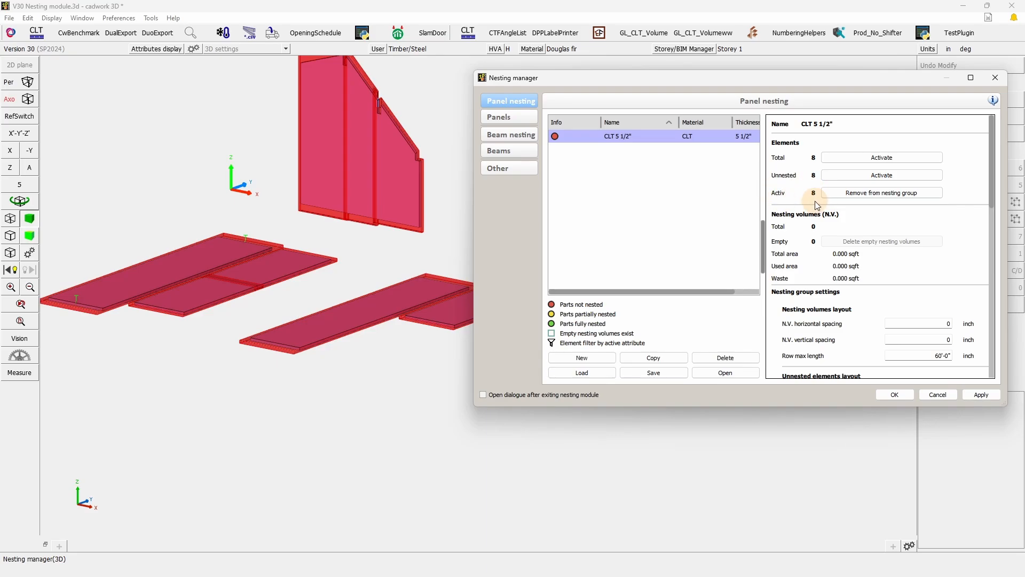
- Activate only the frontmost long floor panel and the panel adjoining it, and remove both from the CLT 5 1/2" nesting group
left_click(886, 193)
left_click(391, 307)
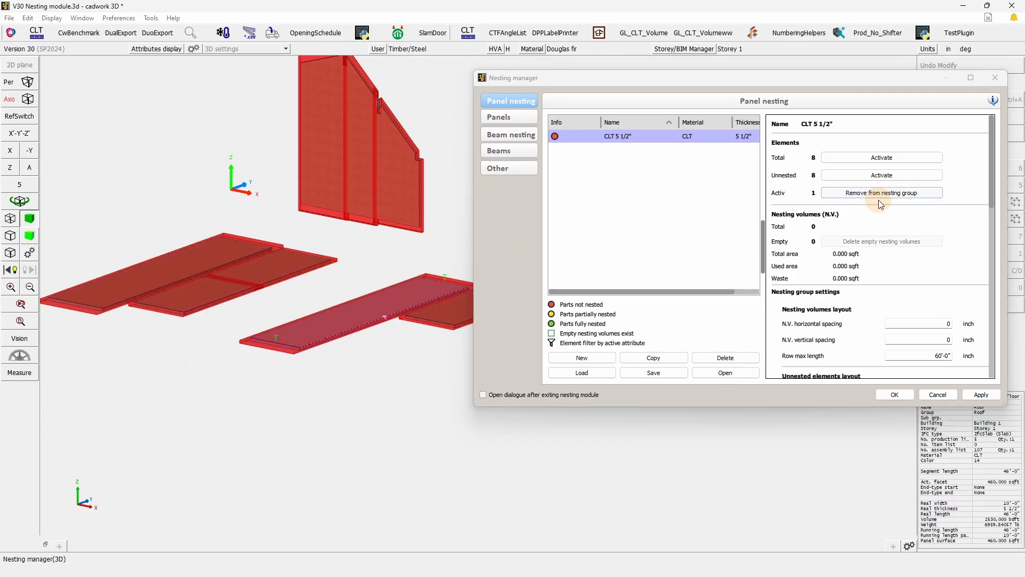
left_click(462, 310)
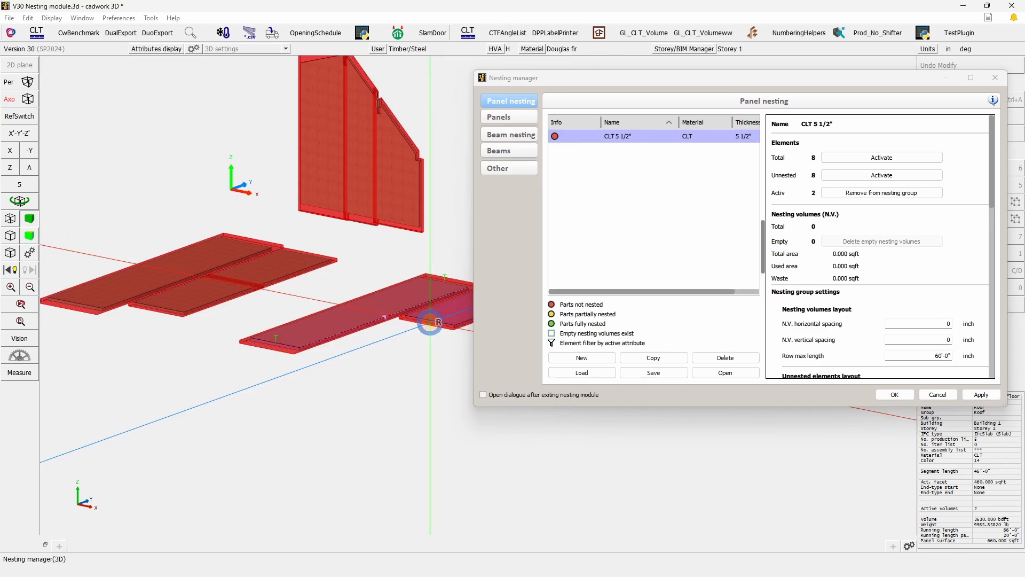
left_click(900, 195)
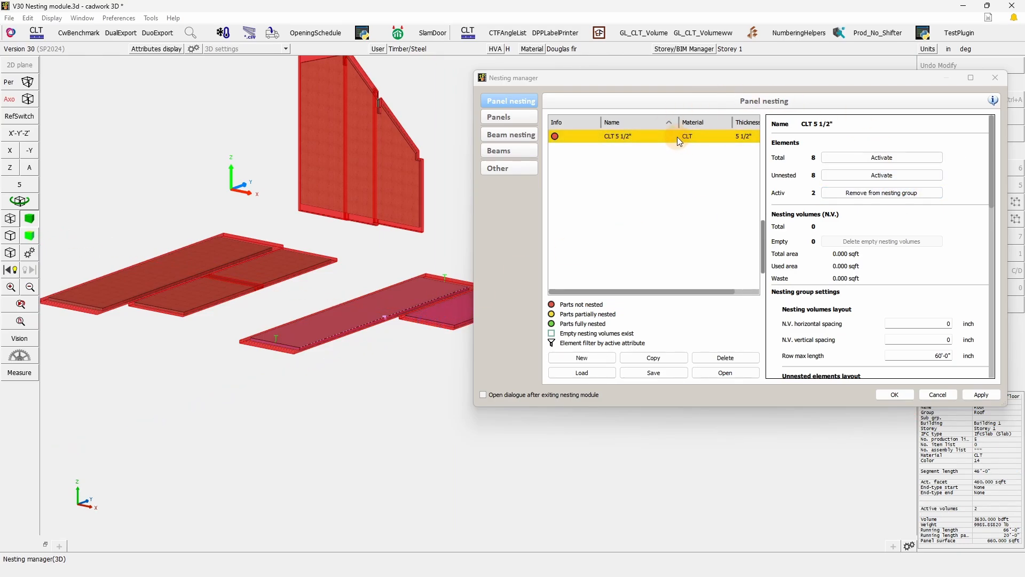
left_click(896, 193)
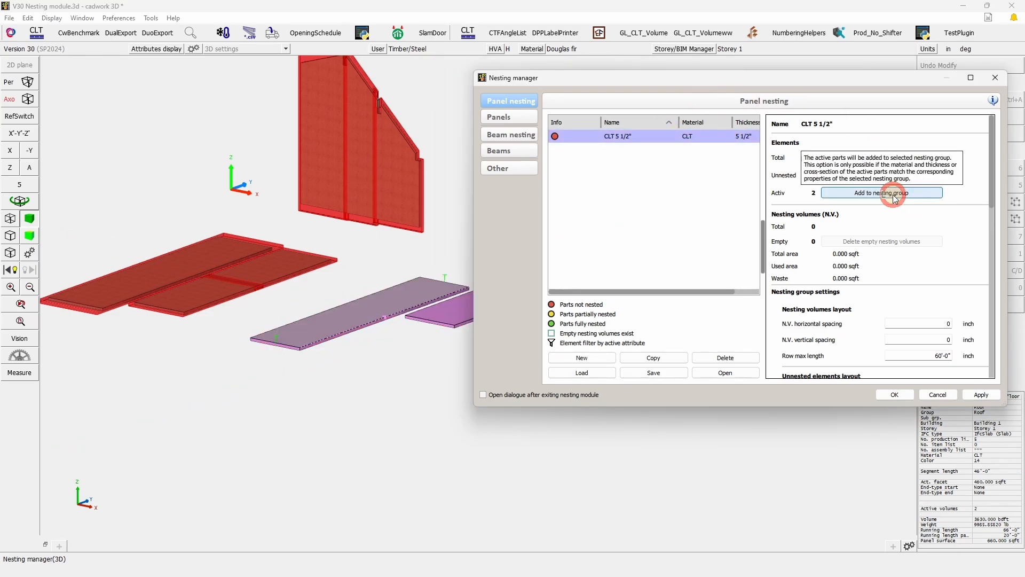
- Add the ungrouped active CLT panels back to the CLT 5 1/2" nesting group from the panels overview
left_click(502, 117)
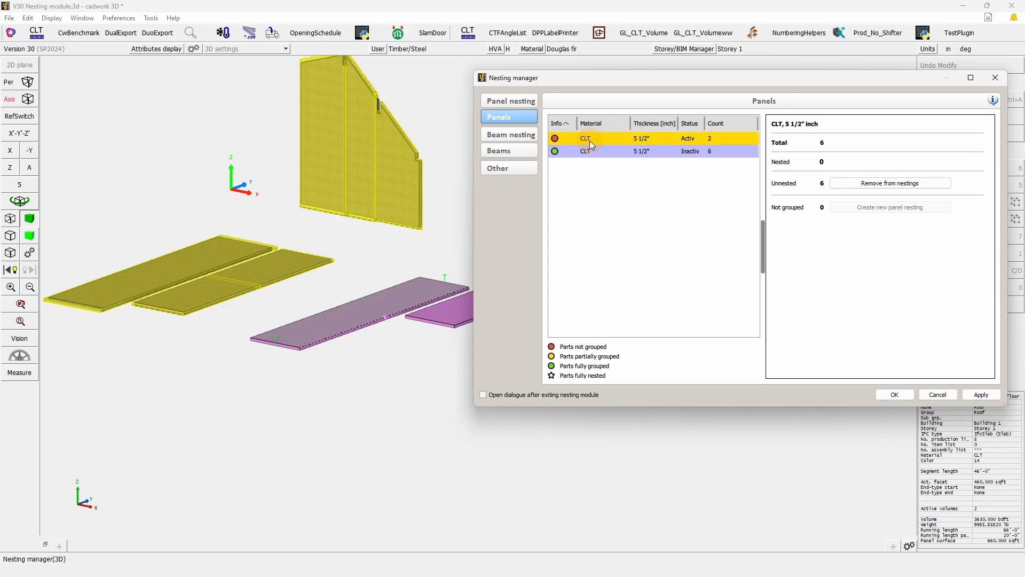
left_click(634, 138)
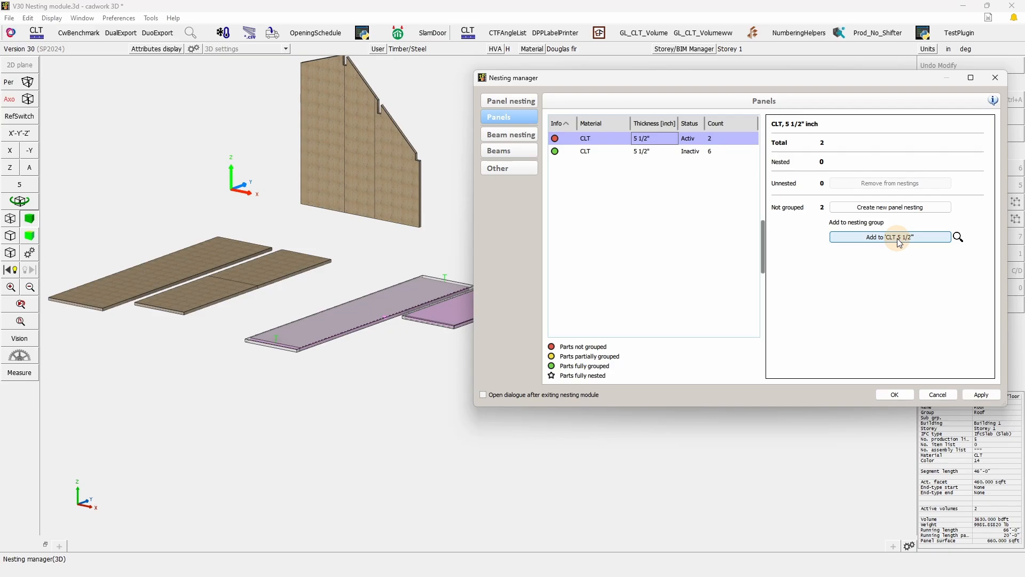
left_click(897, 239)
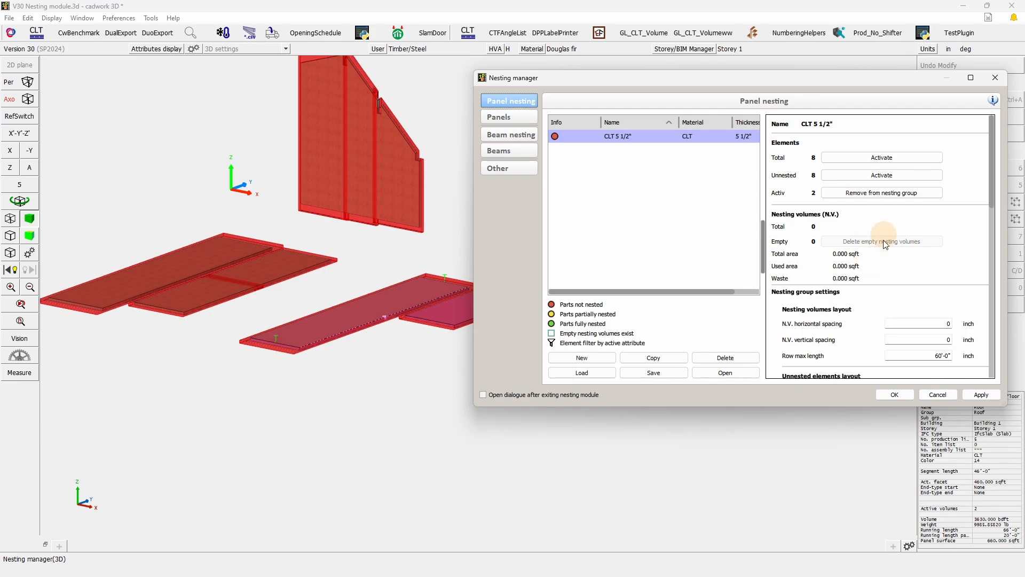
- Examine the CLT 5 1/2" group's nesting volume layout, sorting, shift, manual generation and length optimization settings
scroll(894, 210, "down", 2)
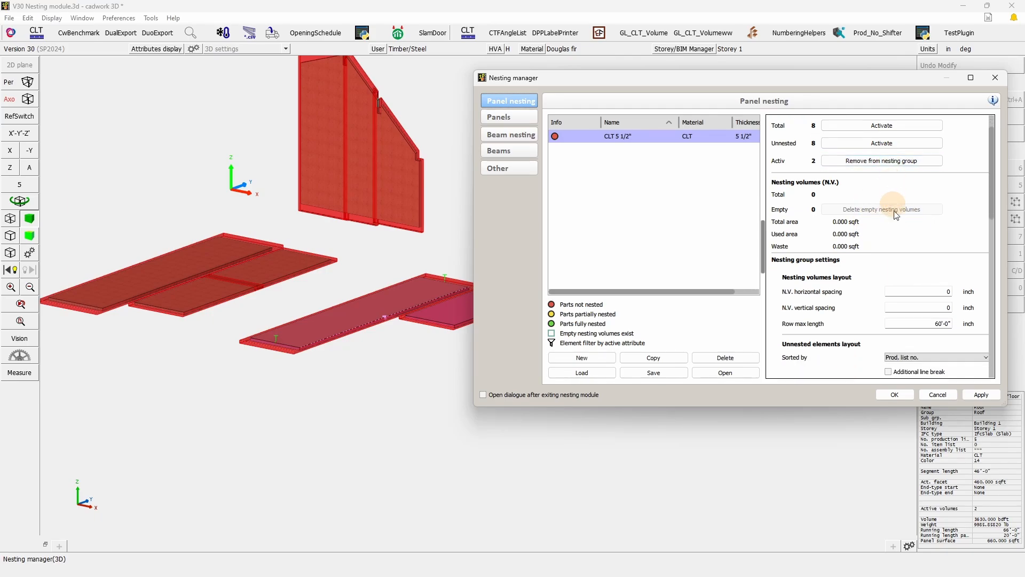
scroll(882, 241, "down", 3)
scroll(880, 241, "down", 2)
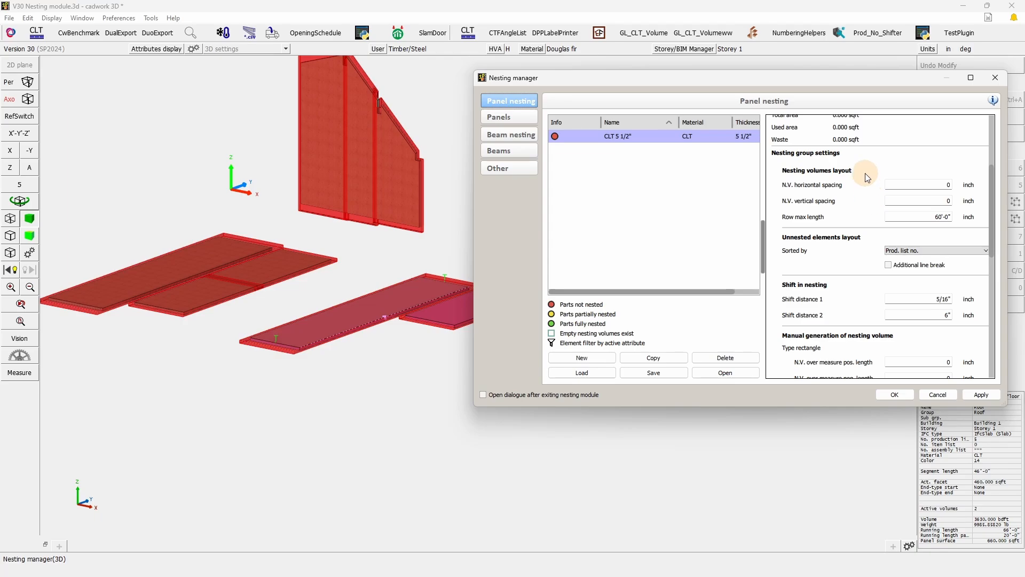
scroll(877, 235, "down", 3)
scroll(877, 236, "down", 5)
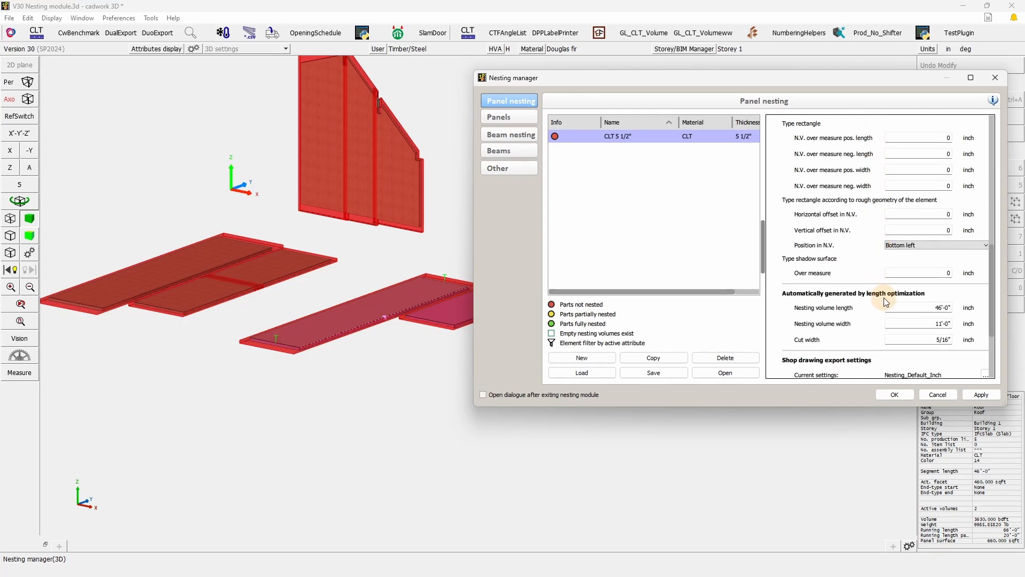
scroll(885, 312, "up", 2)
scroll(885, 313, "up", 8)
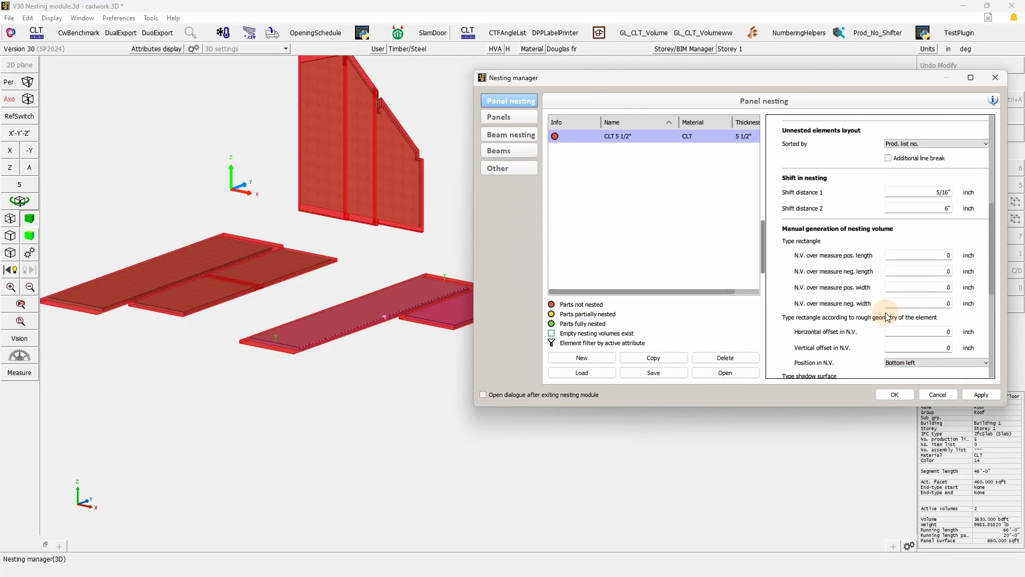
scroll(885, 314, "up", 3)
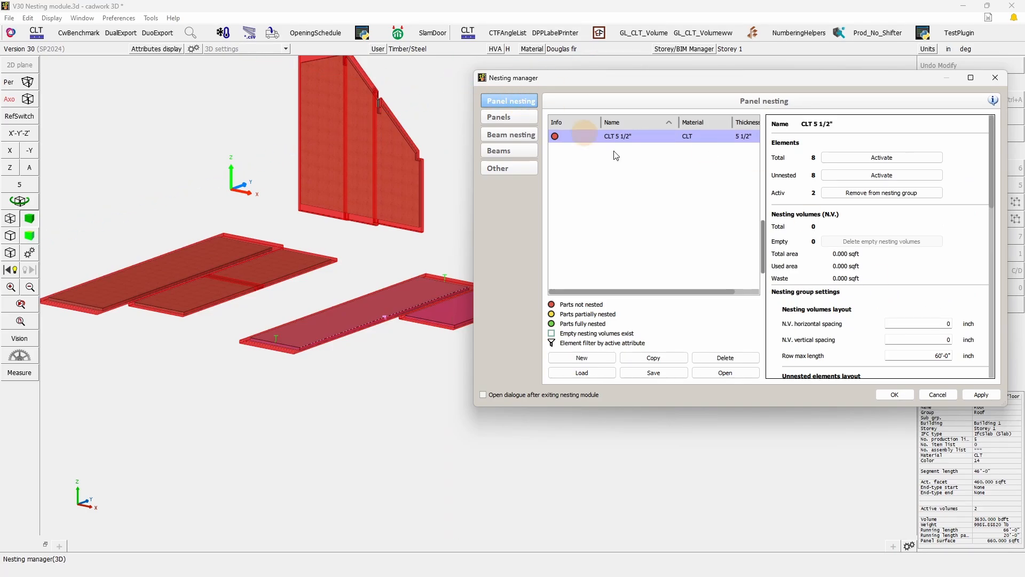
- Examine the CLT 5 1/2" group's manual generation, shop drawing export, attribute filter and nesting volume generation rule settings
scroll(889, 261, "down", 3)
scroll(882, 273, "down", 10)
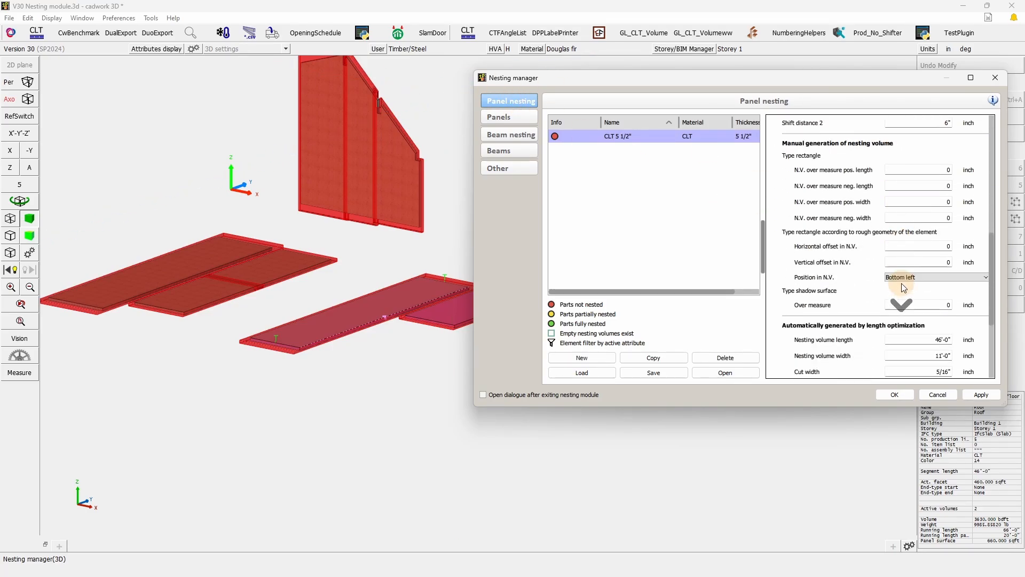
scroll(901, 323, "down", 2)
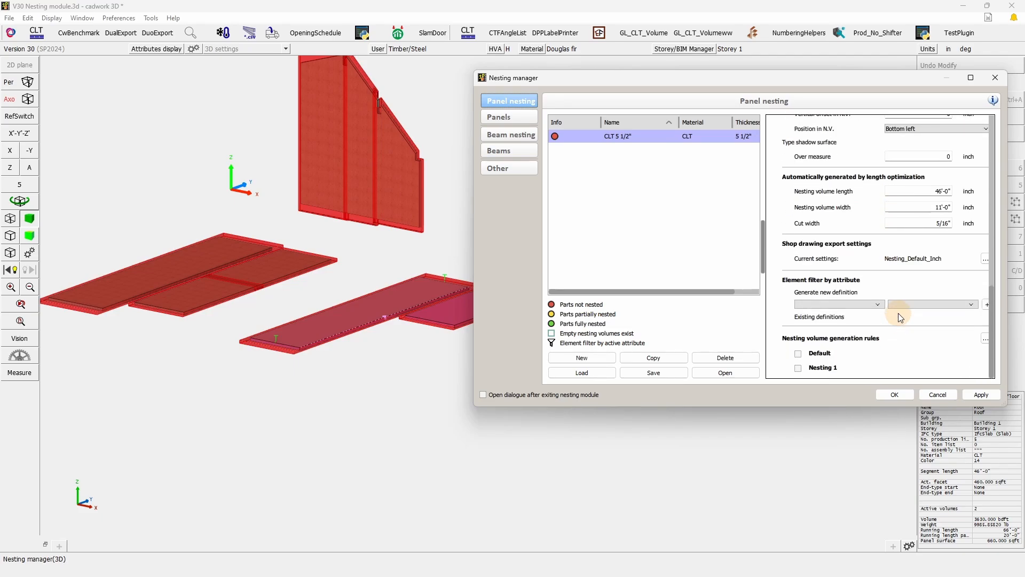
scroll(877, 274, "up", 8)
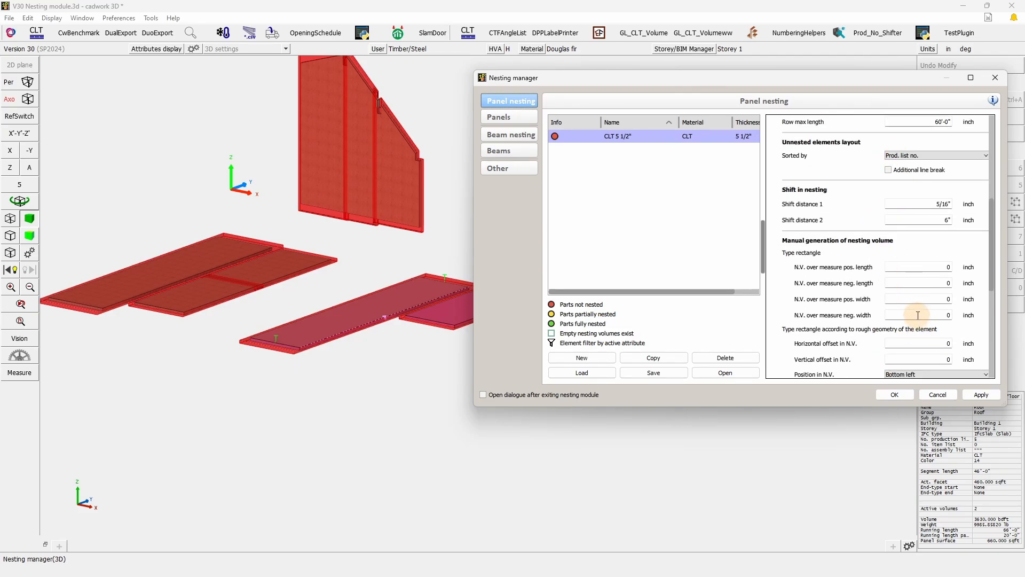
scroll(907, 326, "down", 3)
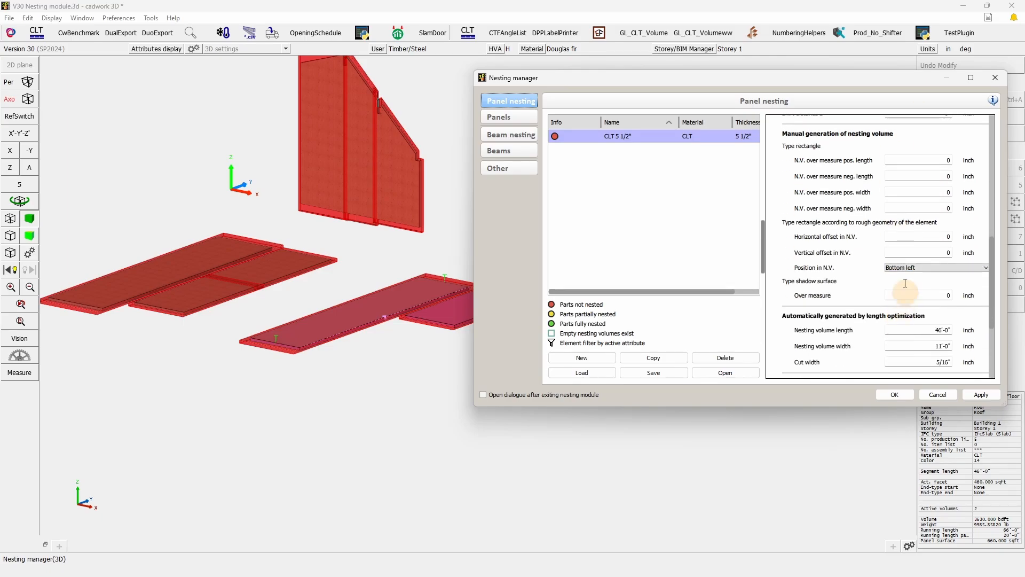
scroll(870, 207, "up", 3)
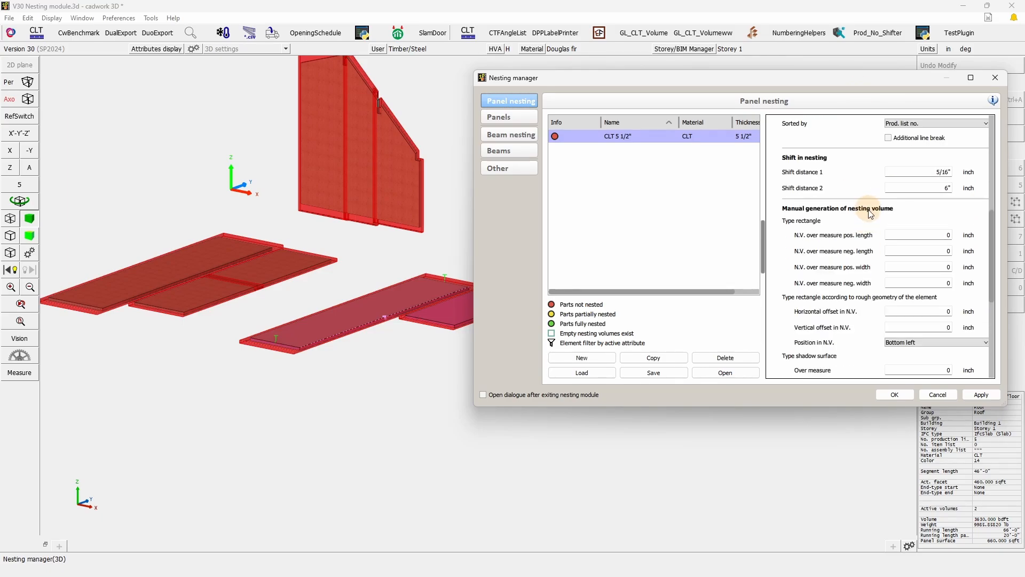
scroll(865, 275, "down", 4)
scroll(868, 264, "down", 1)
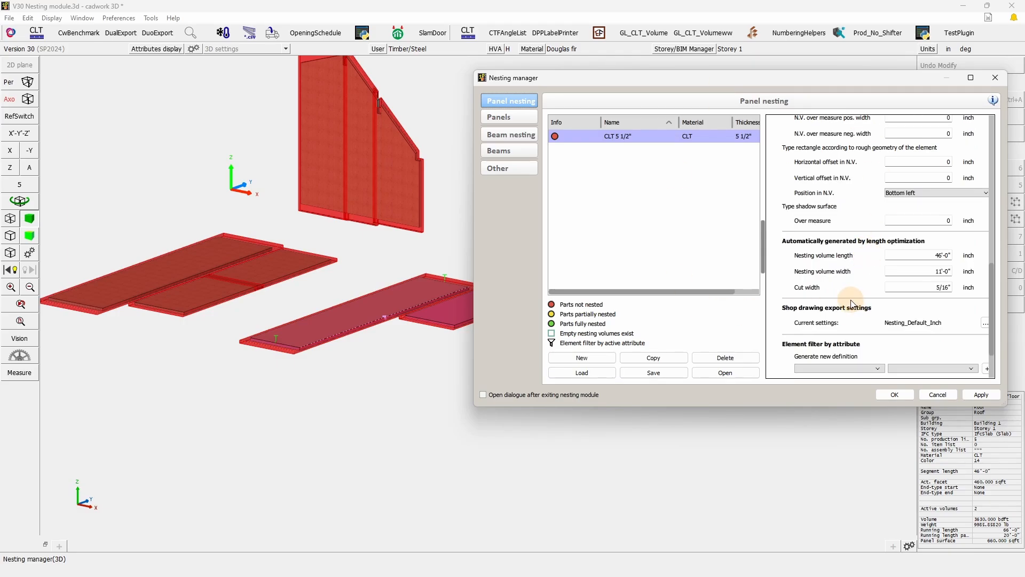
- Open the CLT 5 1/2" nesting group in the nesting environment
left_click(593, 136)
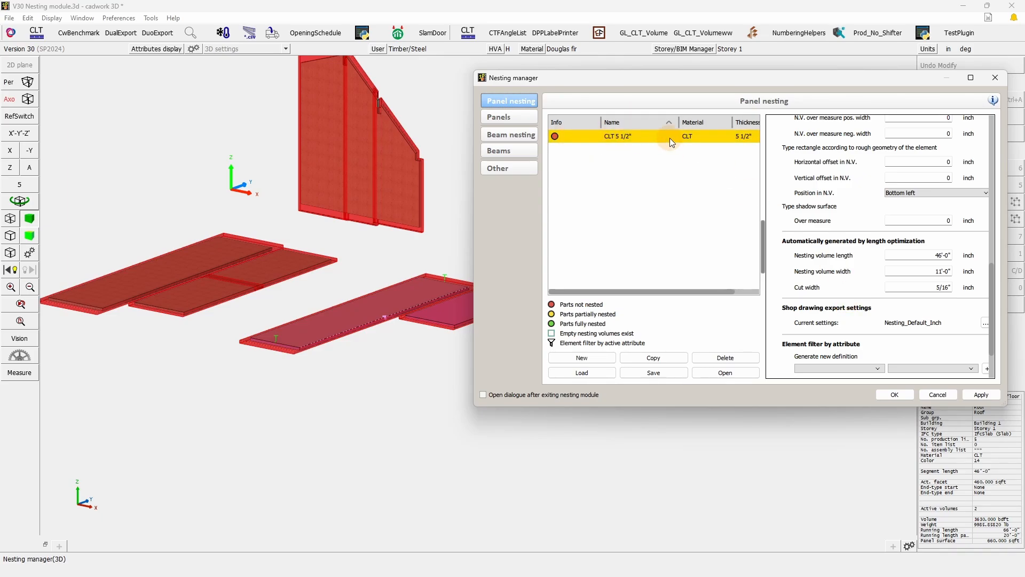
left_click(724, 373)
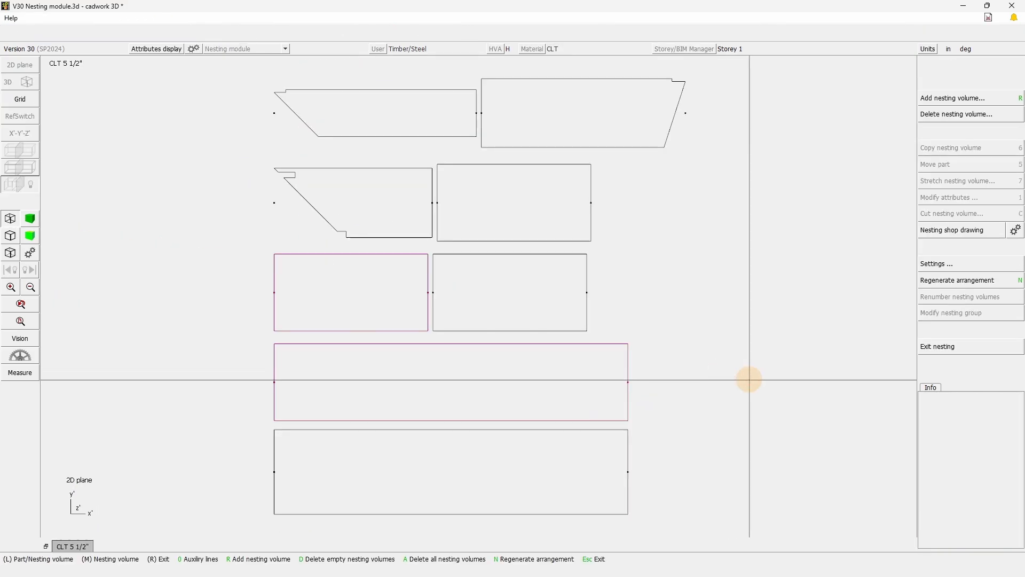
left_click(735, 375)
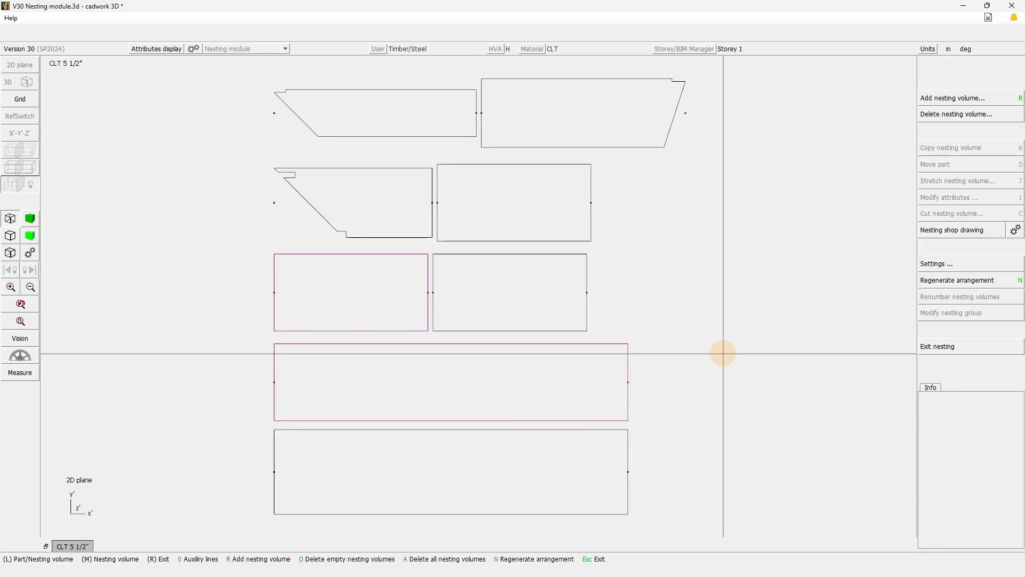
- Check the attributes of the first CLT wall panel, and turn on the attributes display so the parts show production numbers
left_click(374, 128)
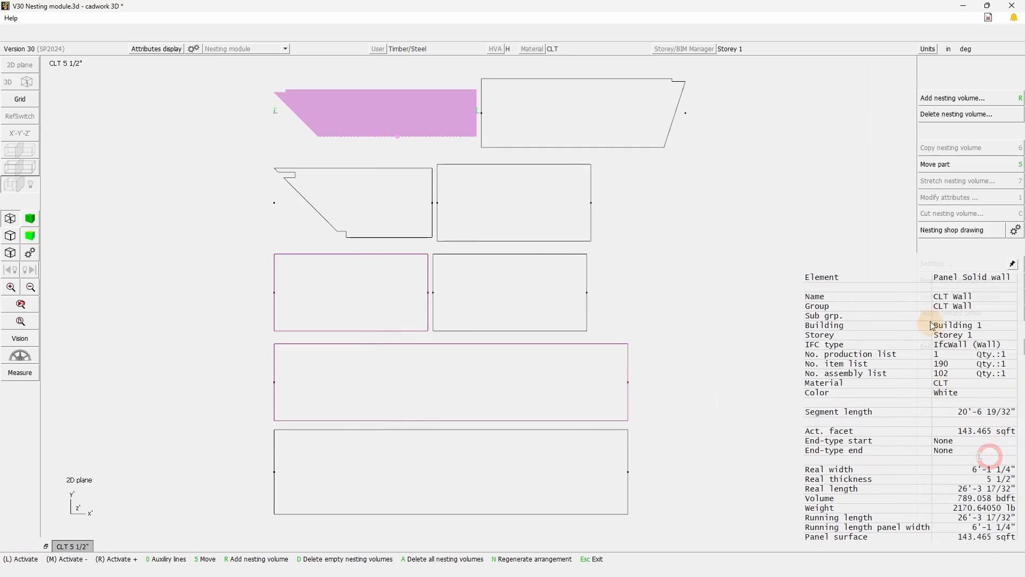
left_click(666, 276)
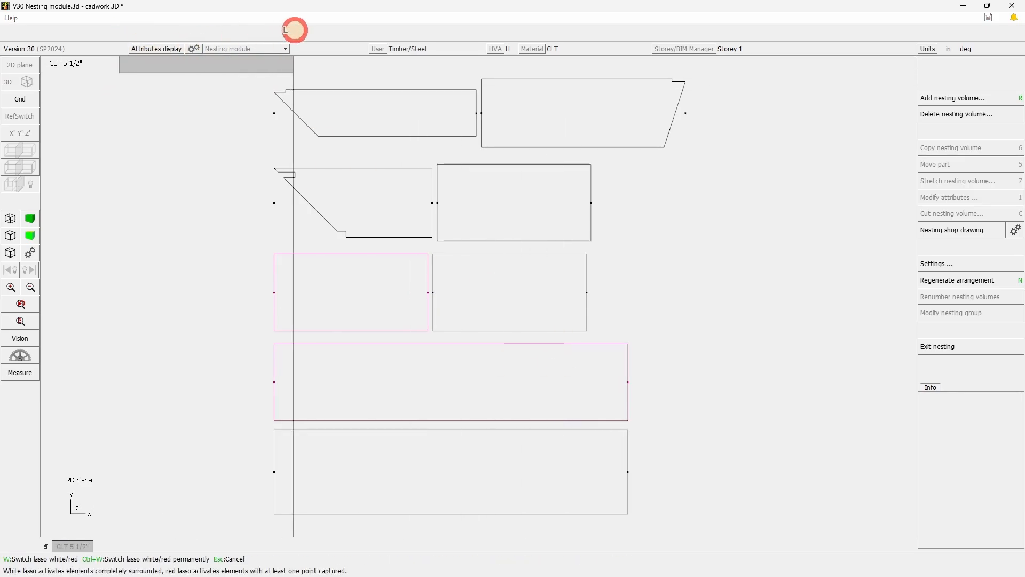
left_click(168, 52)
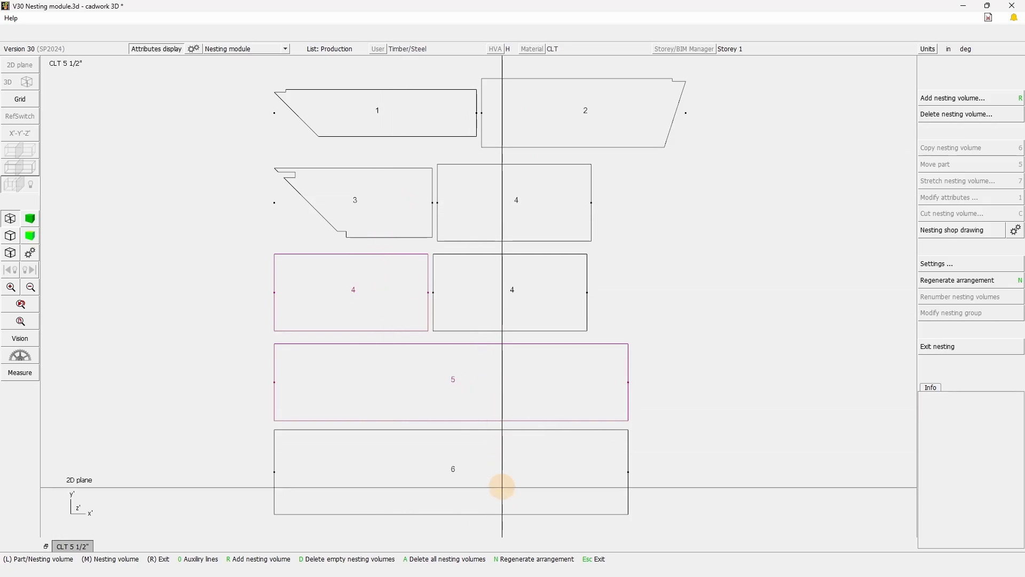
left_click_drag(624, 299, 412, 259)
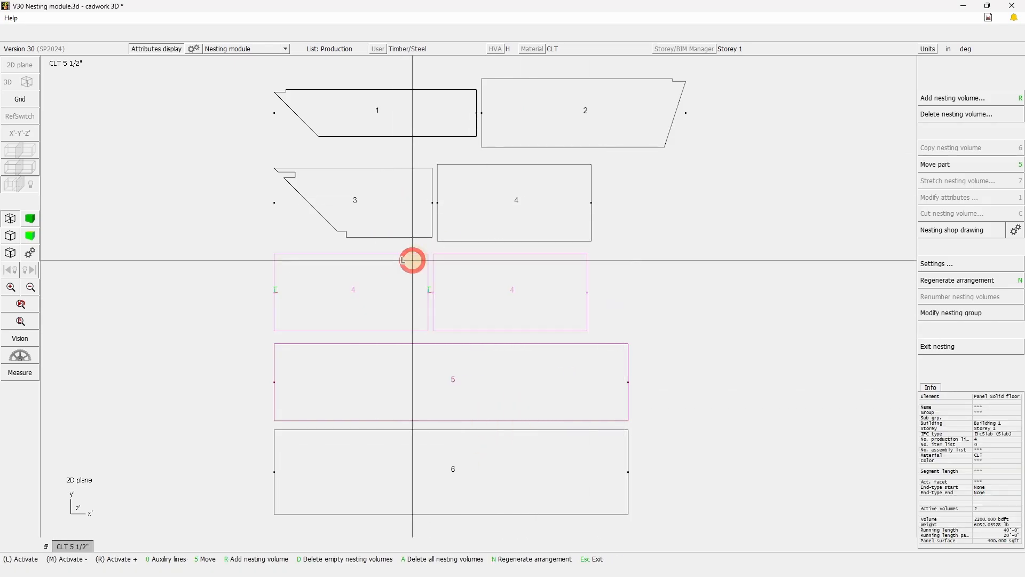
right_click_drag(550, 235, 479, 213)
right_click_drag(631, 261, 574, 198)
left_click(712, 308)
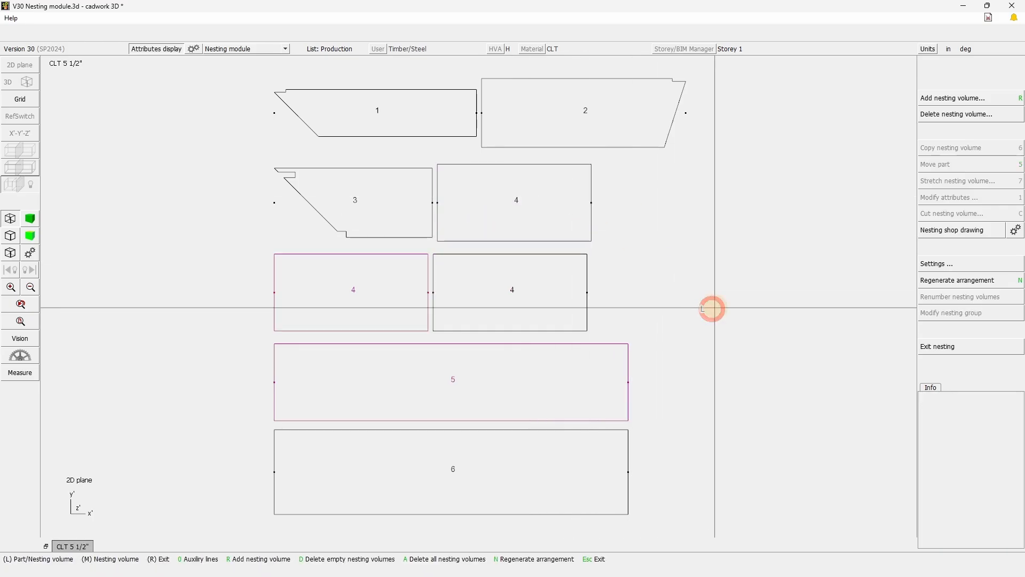
left_click(478, 137)
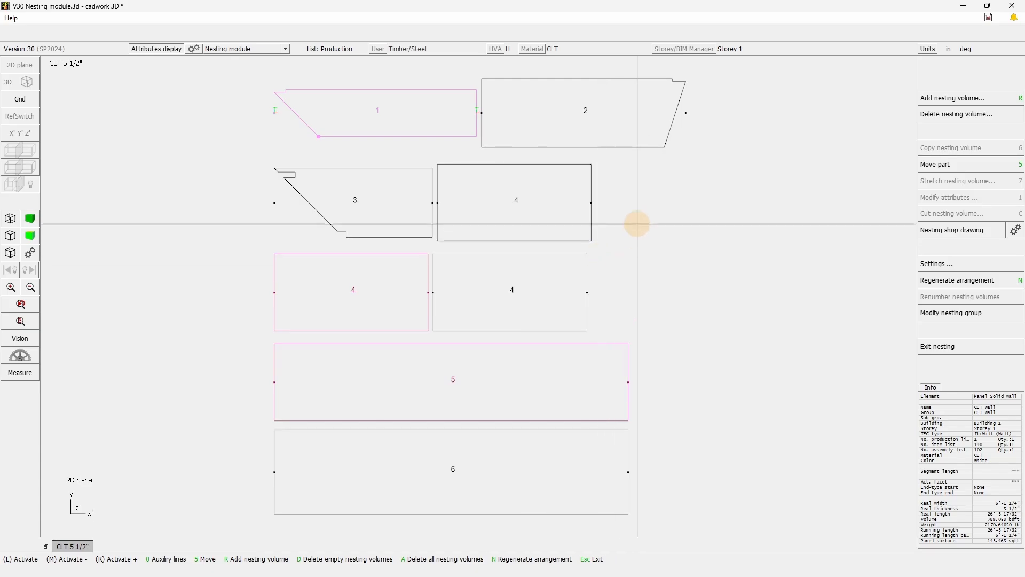
left_click(663, 235)
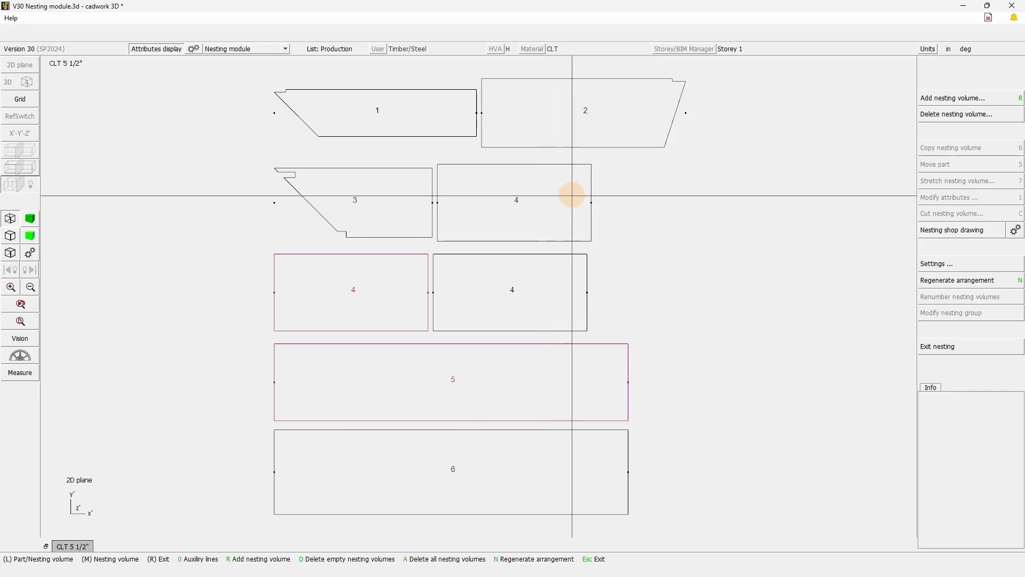
- Activate the three floor panels numbered 4 and set the length optimization's position in the nesting volume to Bottom left
left_click(555, 238)
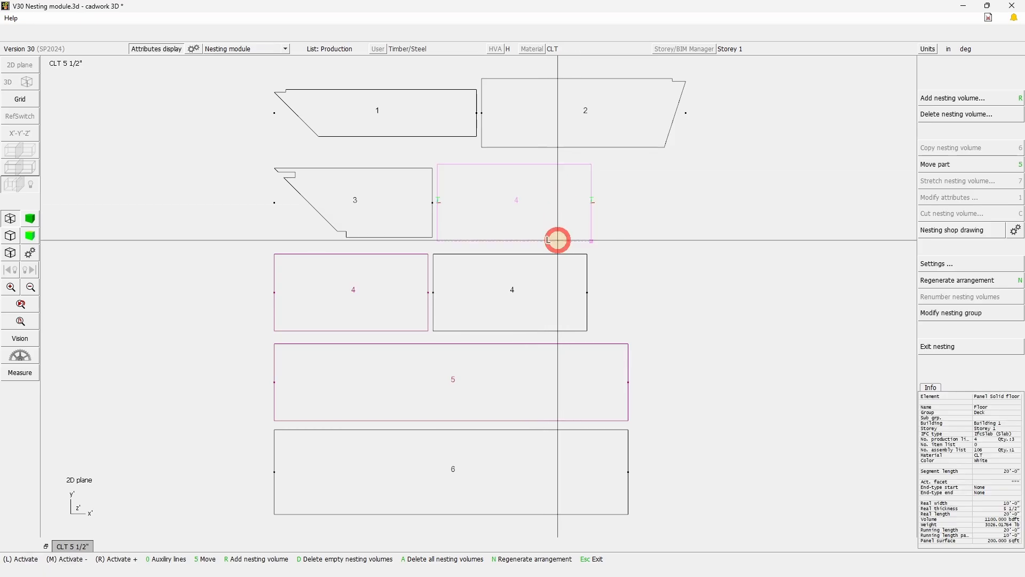
right_click_drag(444, 334, 401, 315)
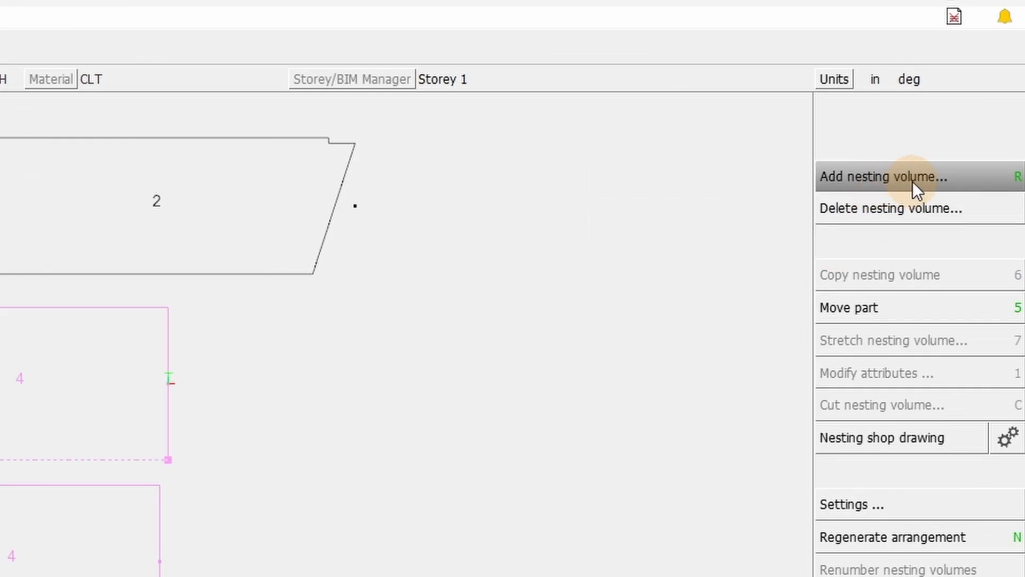
left_click(913, 182)
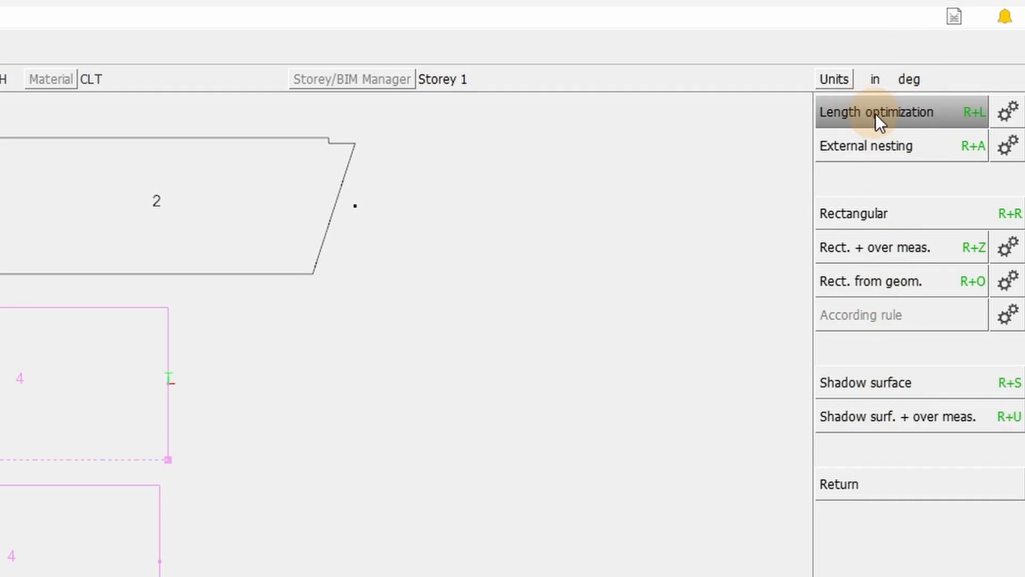
mouse_move(882, 114)
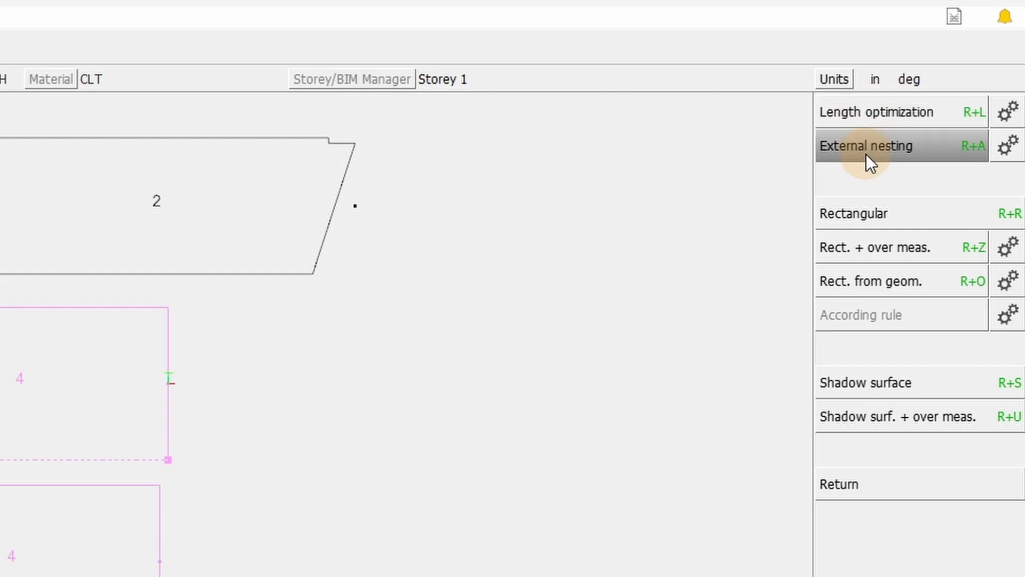
mouse_move(853, 284)
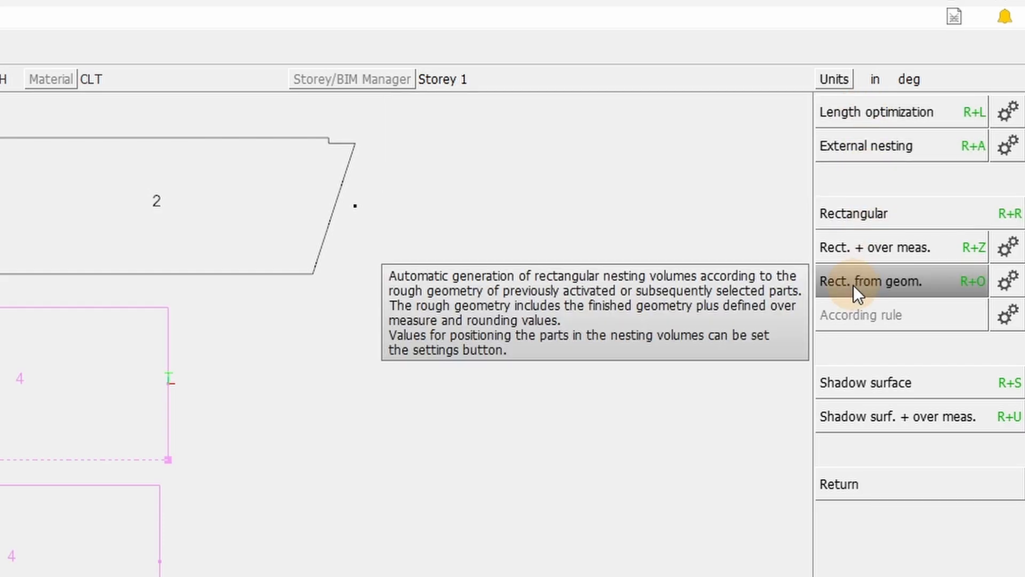
left_click(1008, 114)
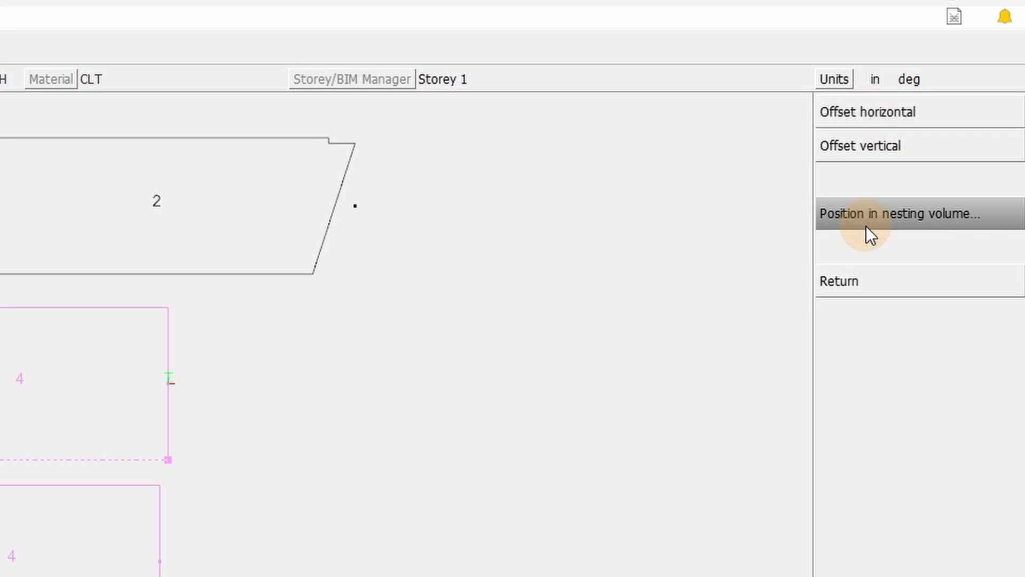
left_click(892, 219)
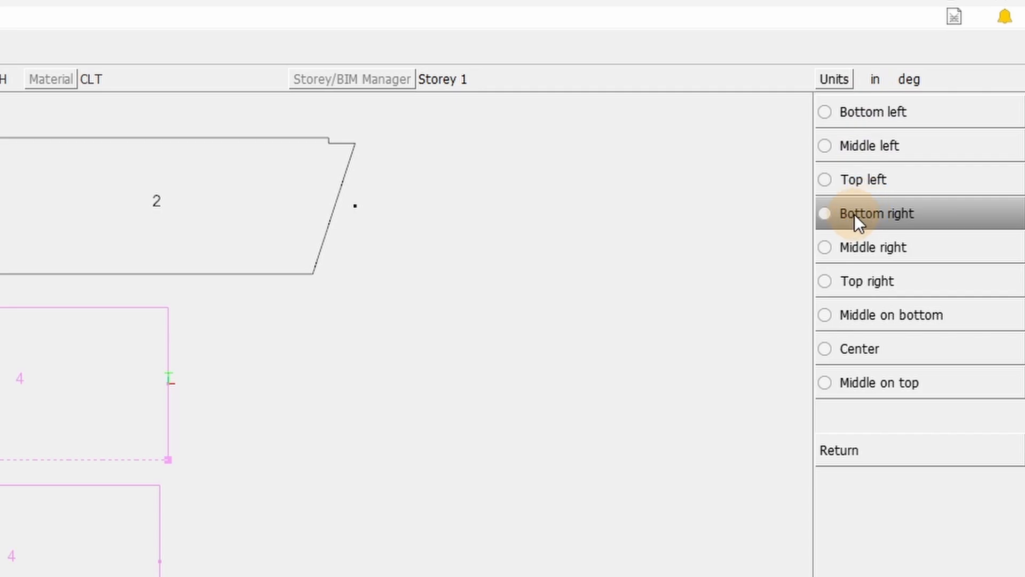
left_click(858, 127)
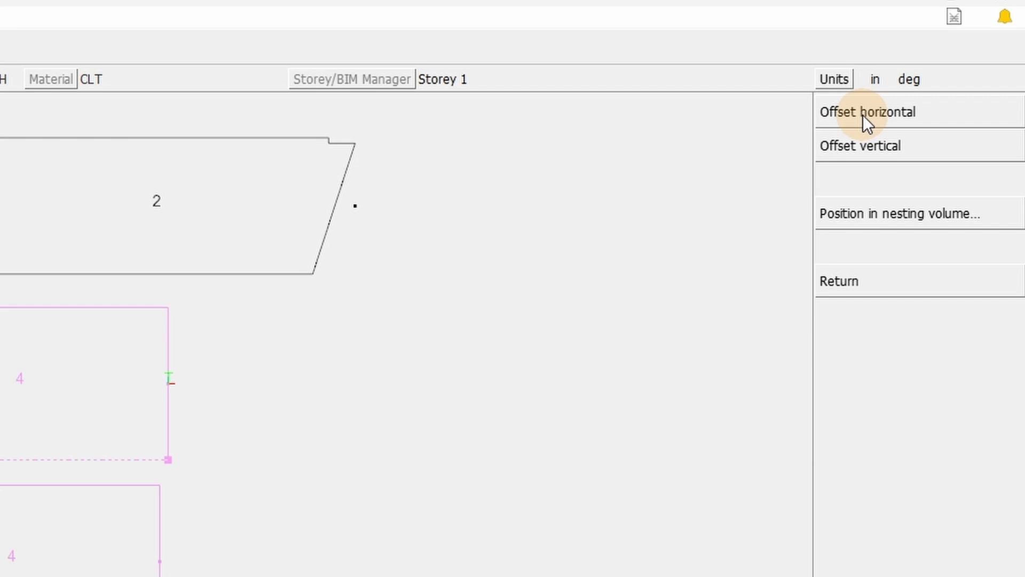
left_click(821, 113)
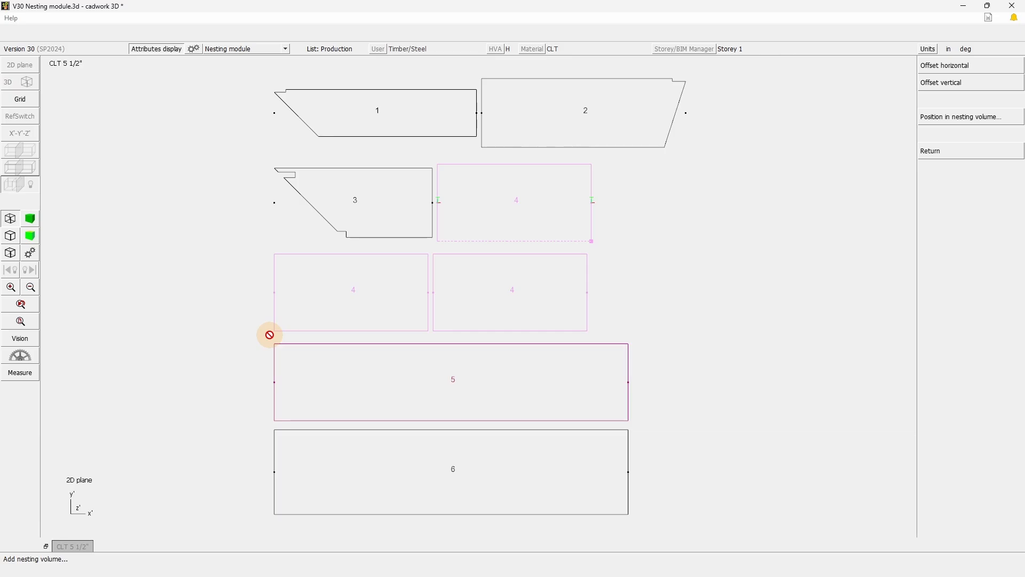
left_click(745, 280)
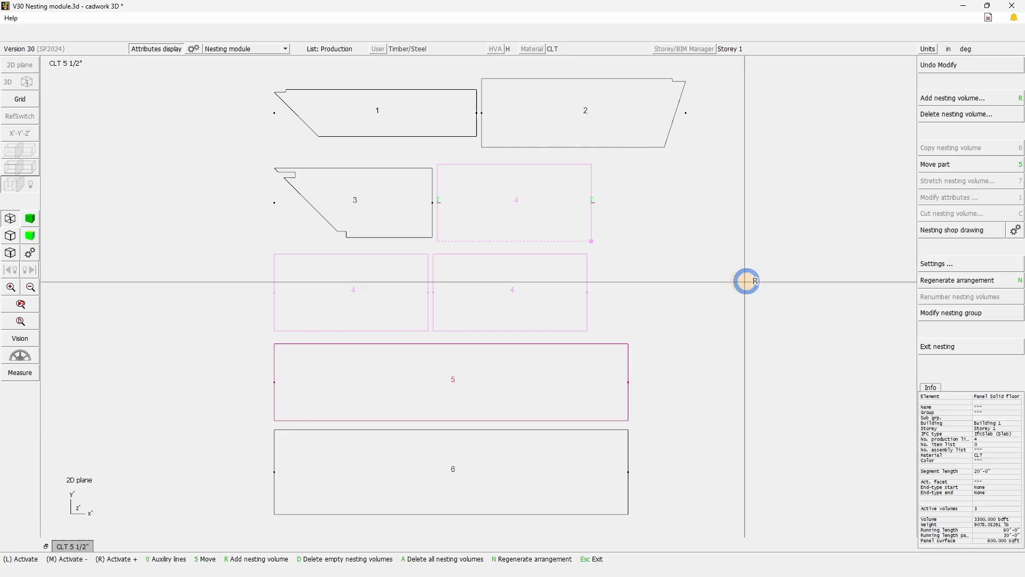
- Activate the three number 4 floor panels again, adding them one at a time from their lower right corners
left_click(585, 329)
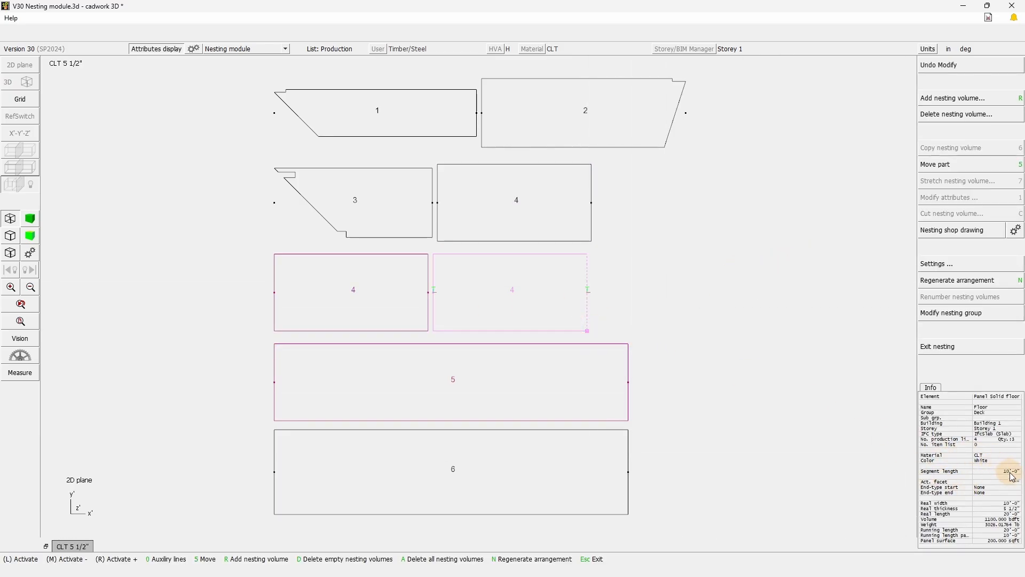
right_click(426, 330)
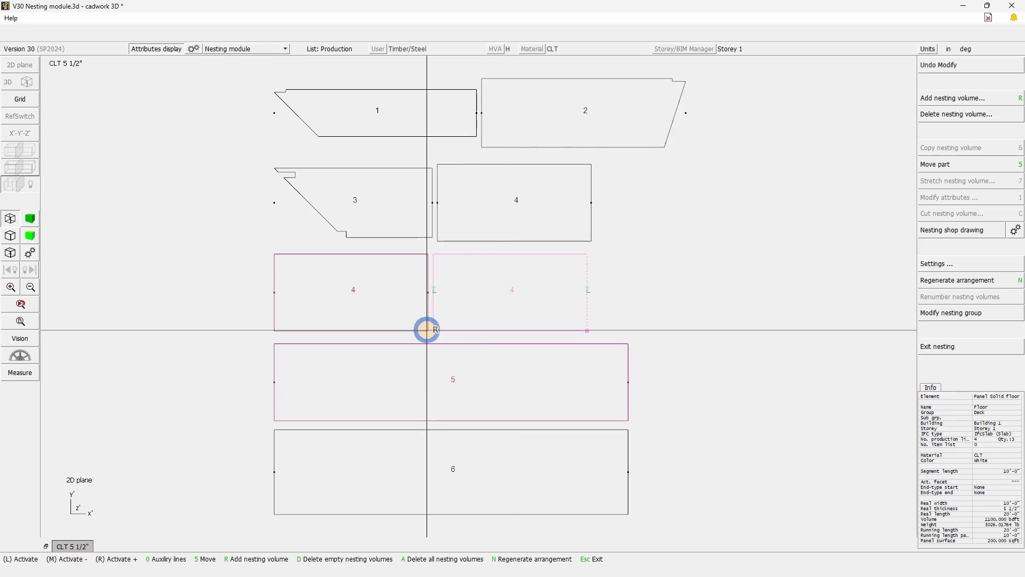
right_click(590, 238)
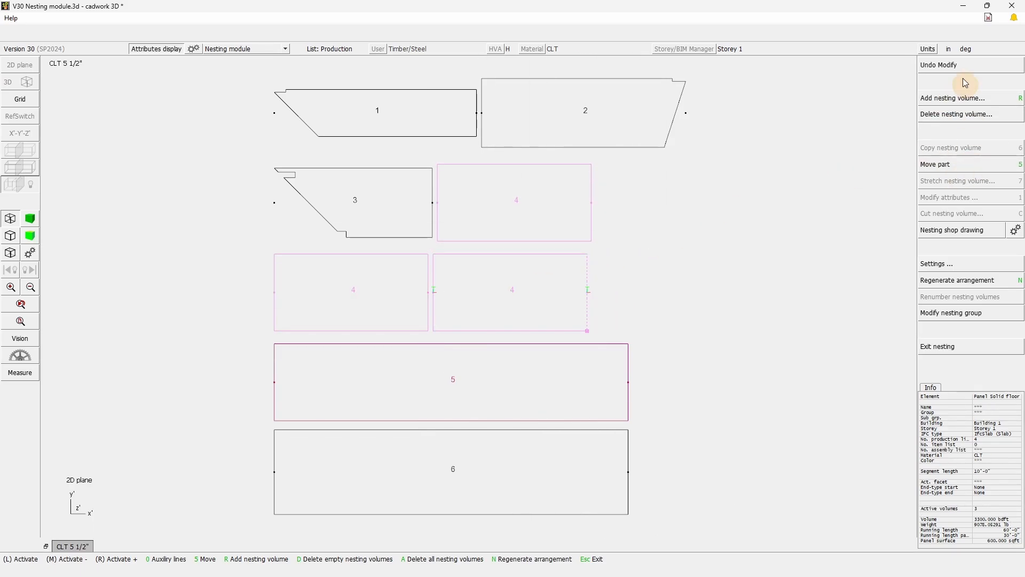
- Set the length optimization's horizontal and vertical offsets to 1 inch each
left_click(956, 99)
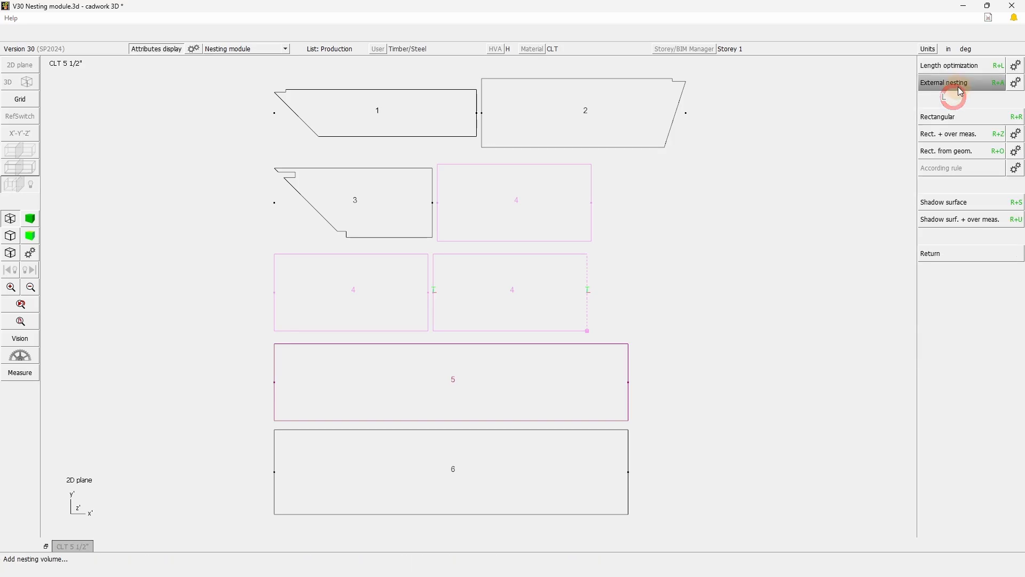
left_click(1016, 66)
left_click(963, 63)
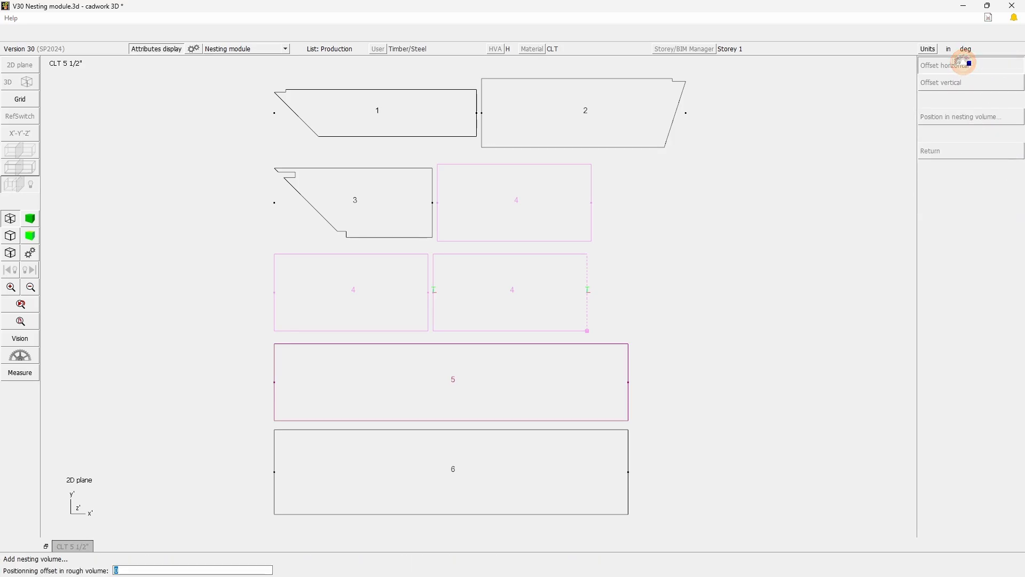
type("1")
key("Return")
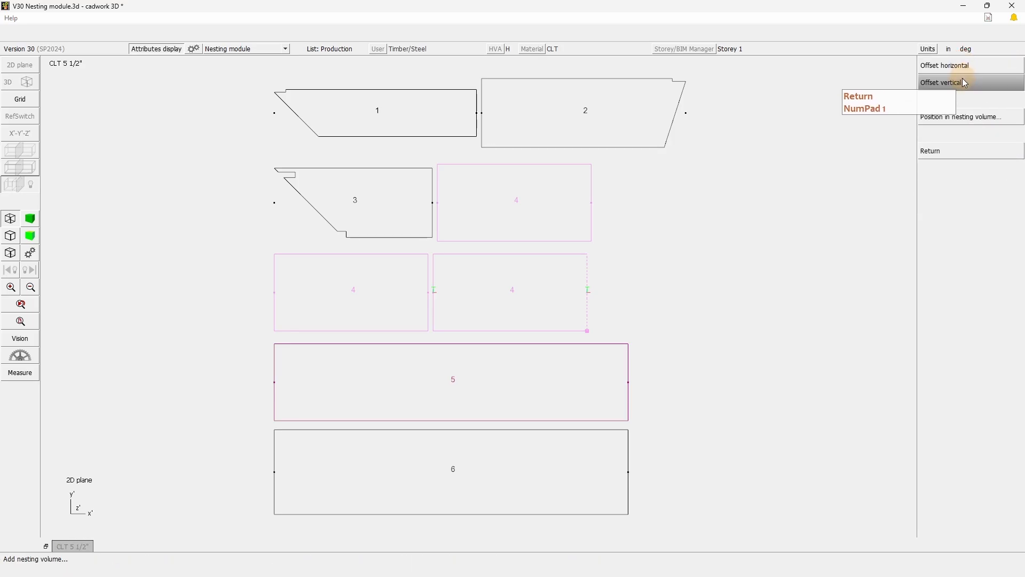
left_click(962, 80)
type("1")
key("Return")
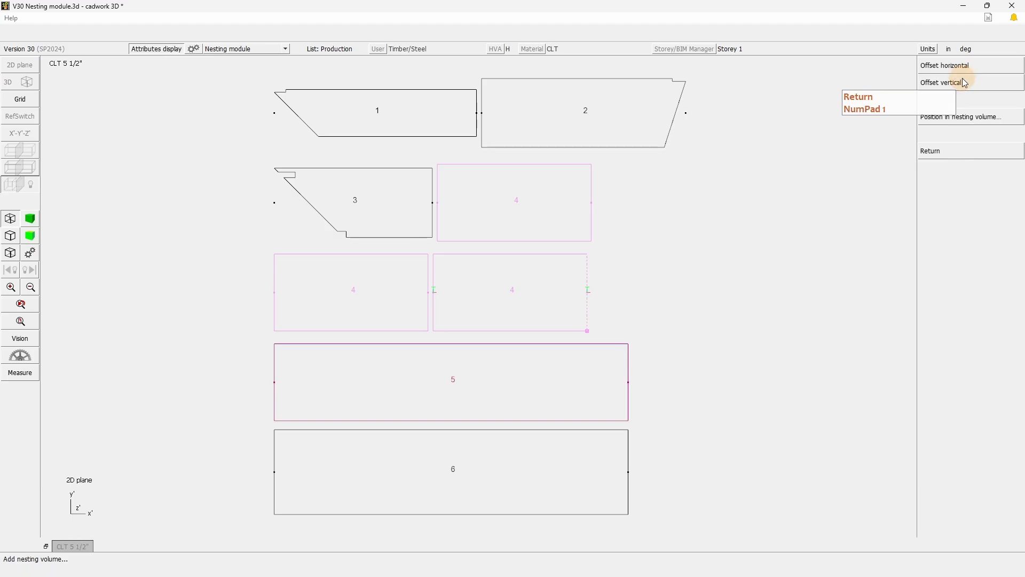
left_click(961, 151)
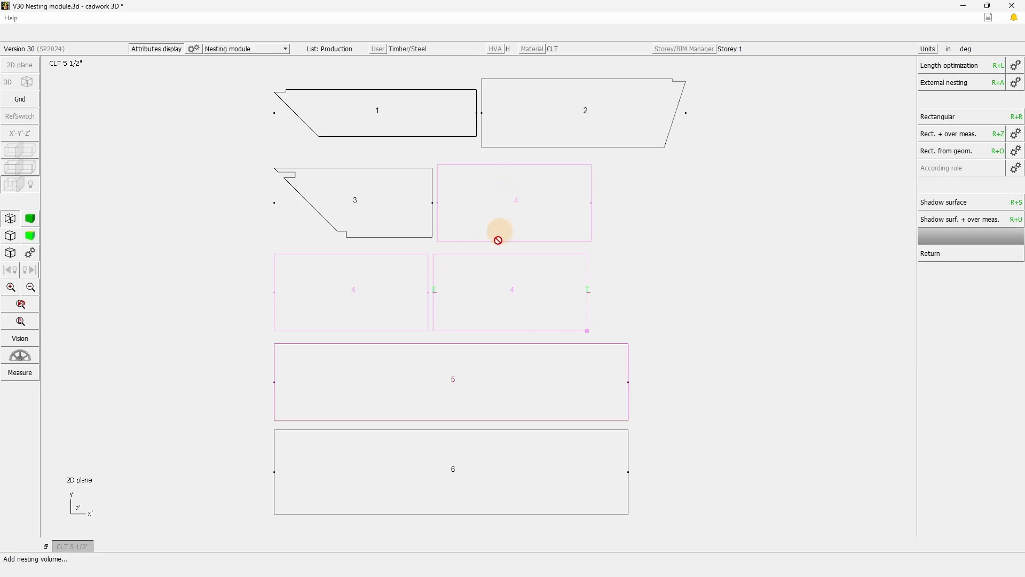
- Run the length optimization on the three active number 4 panels, naming the nesting volumes Length Opti, with width 11'0" and length 46'0"
left_click(951, 67)
left_click(954, 71)
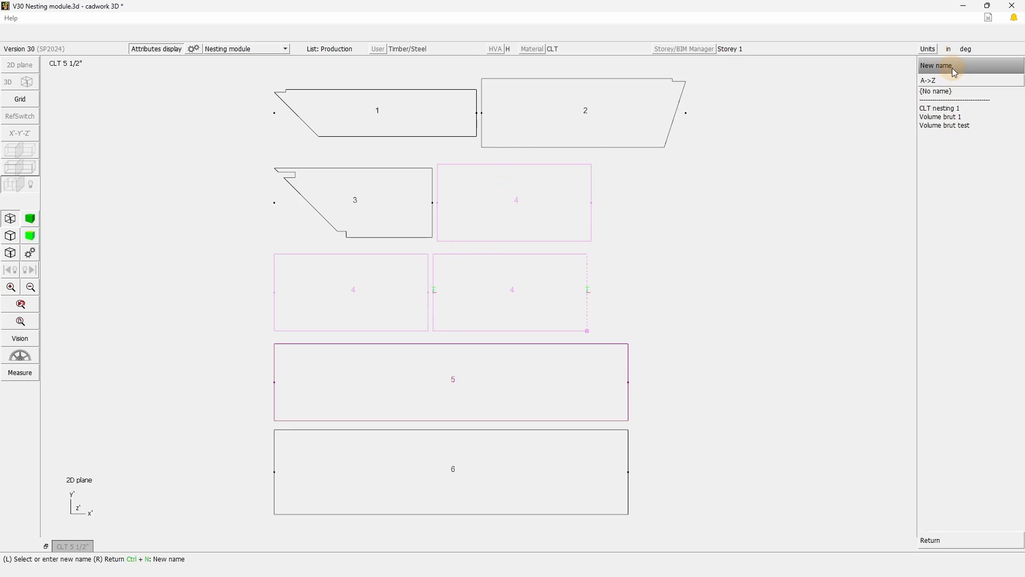
left_click(954, 66)
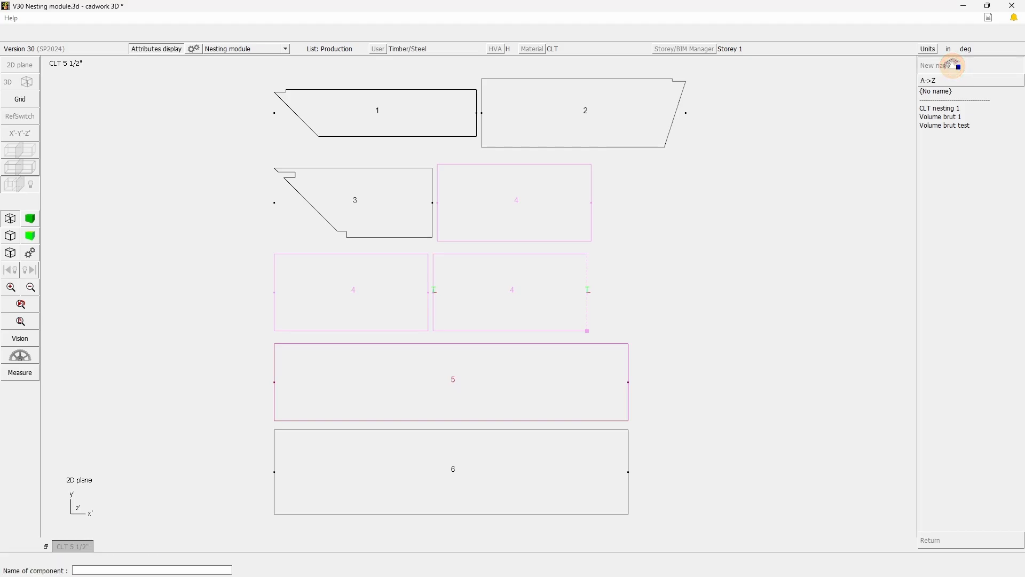
type("Length Opti")
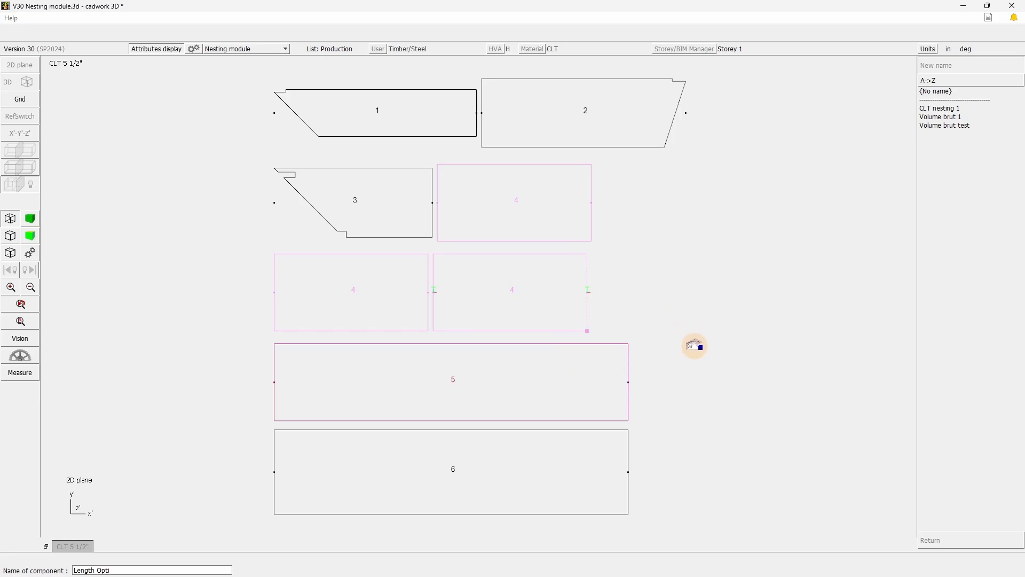
right_click(695, 321)
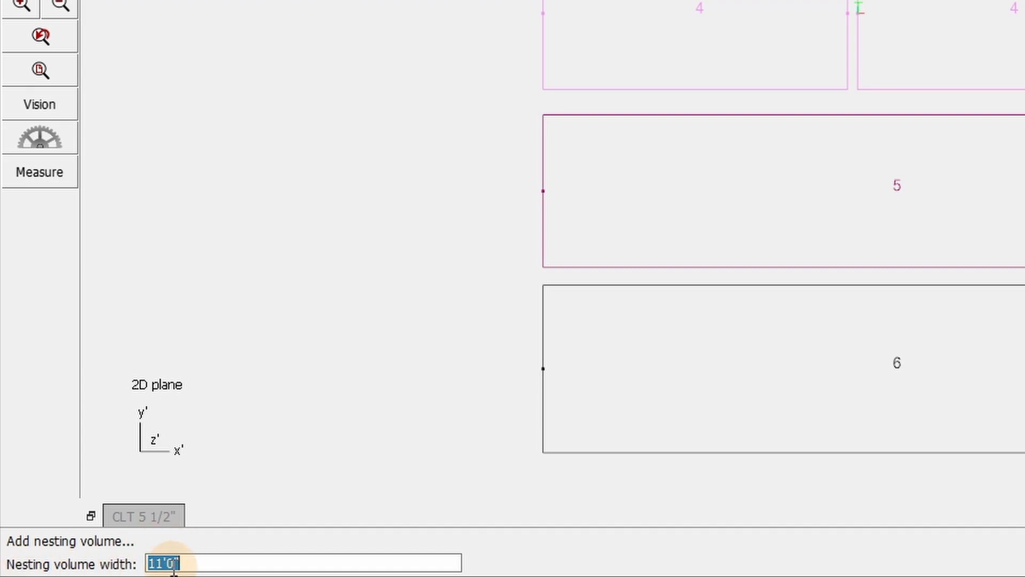
left_click_drag(187, 563, 140, 563)
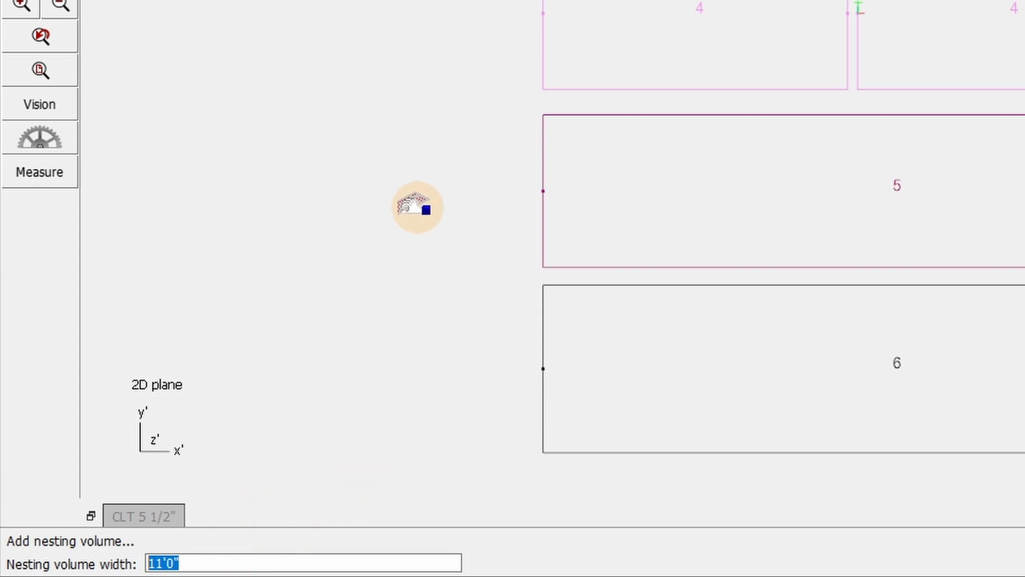
left_click(424, 168)
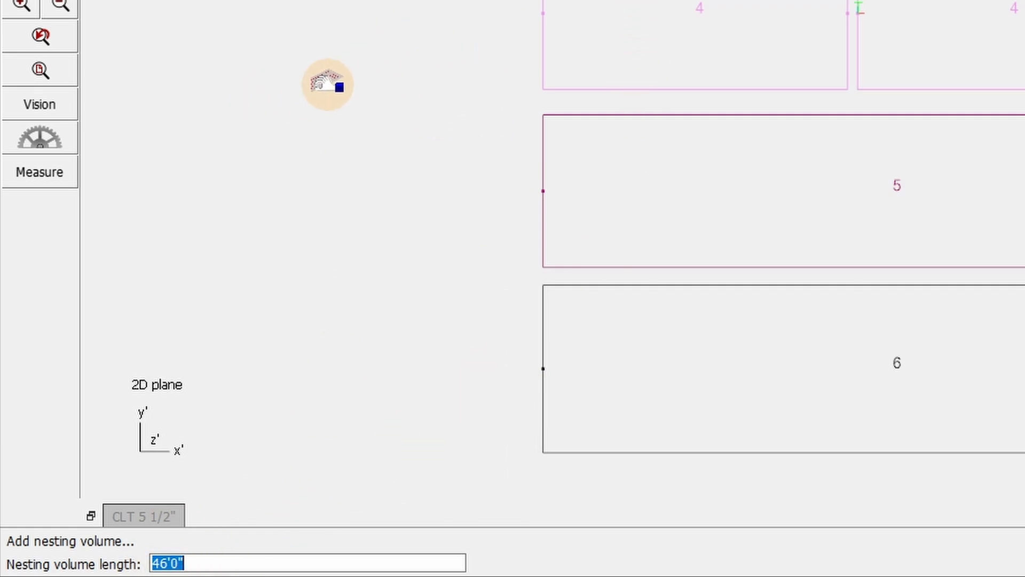
right_click(328, 83)
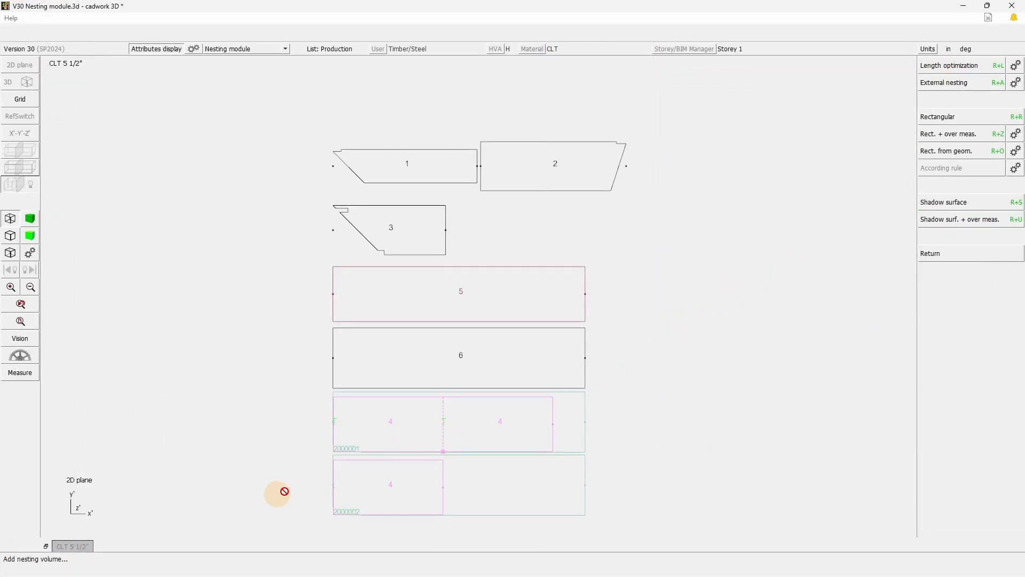
right_click(679, 469)
- Measure the offset from the lower left corner of nesting volume 2000001 to the corner of its first panel
scroll(478, 294, "up", 2)
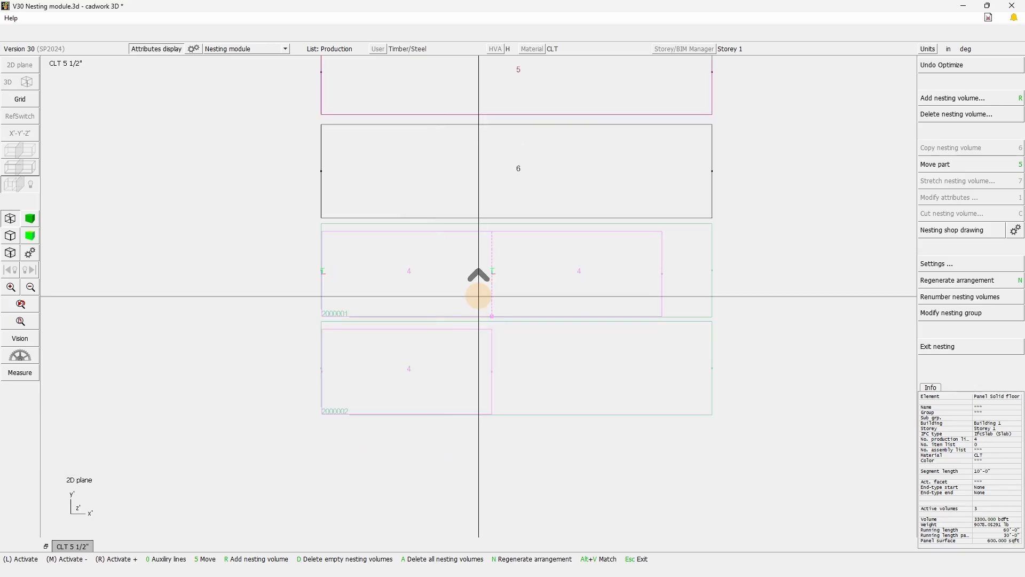
scroll(479, 297, "up", 2)
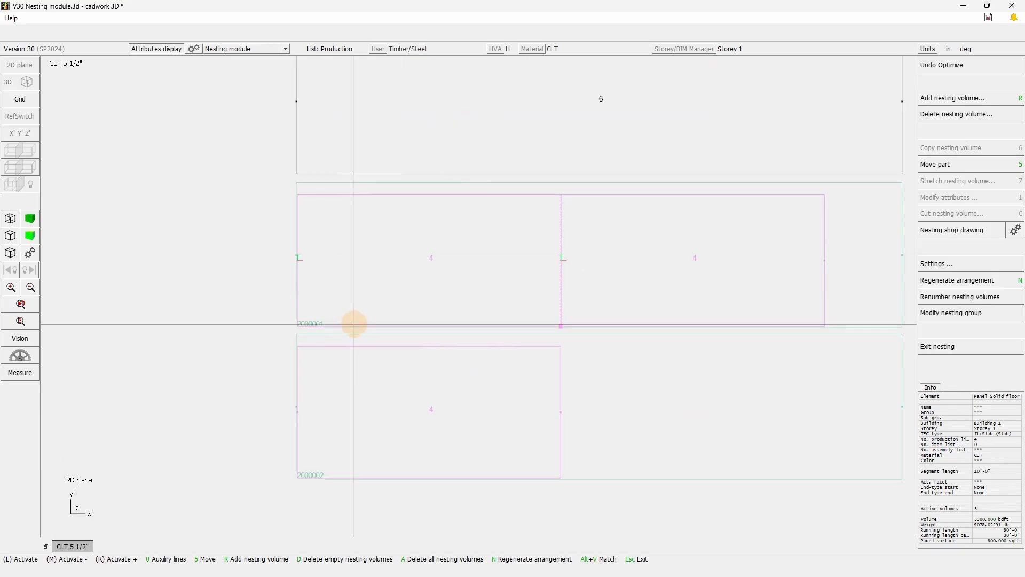
left_click(255, 339)
scroll(478, 309, "up", 6)
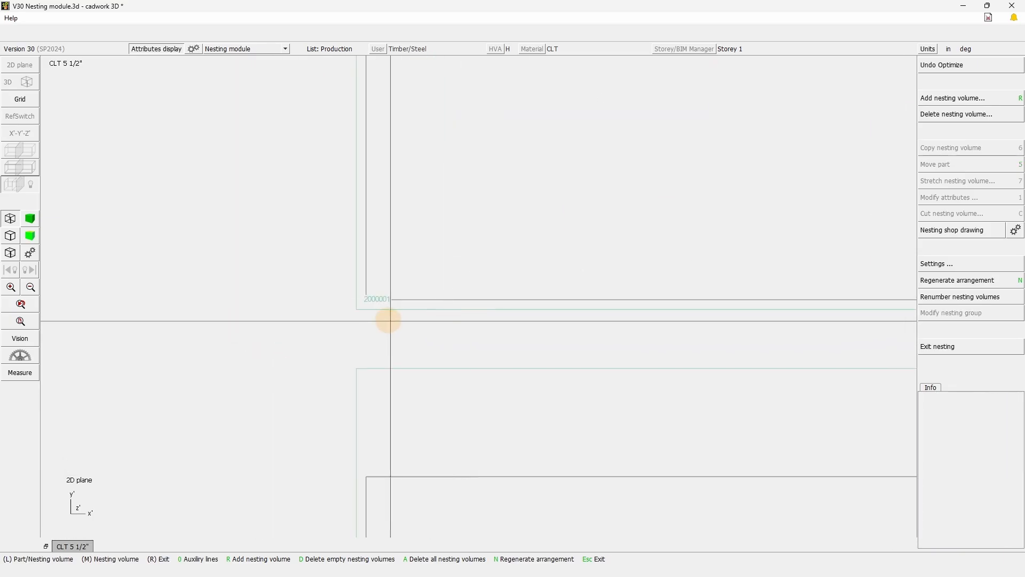
key("m")
left_click(354, 307)
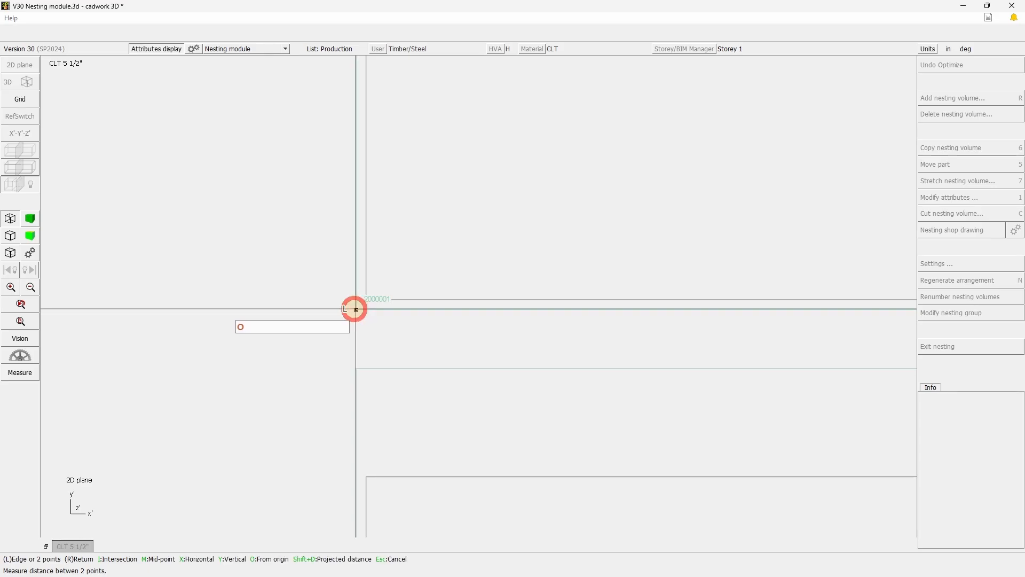
left_click(366, 298)
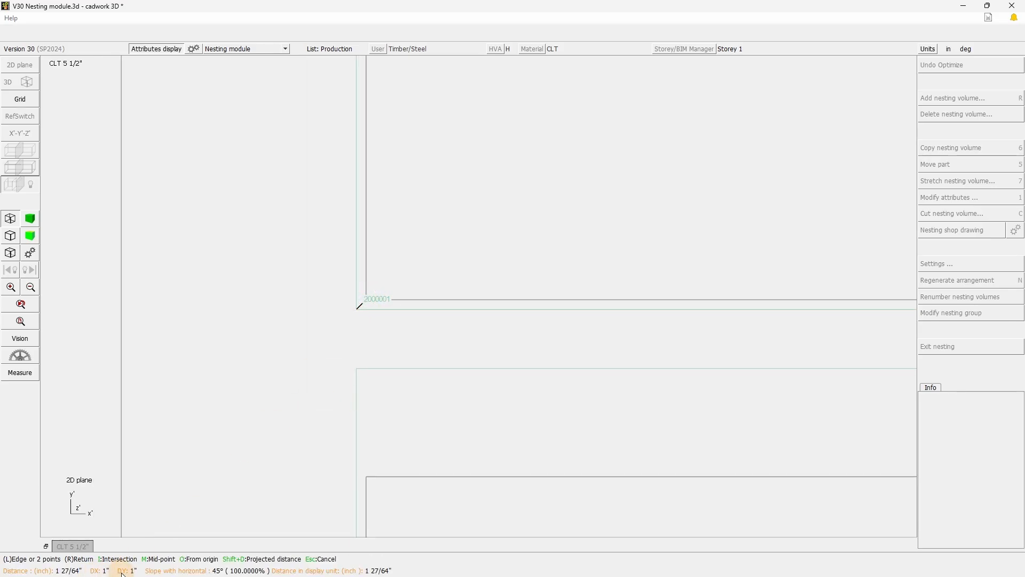
scroll(599, 338, "down", 3)
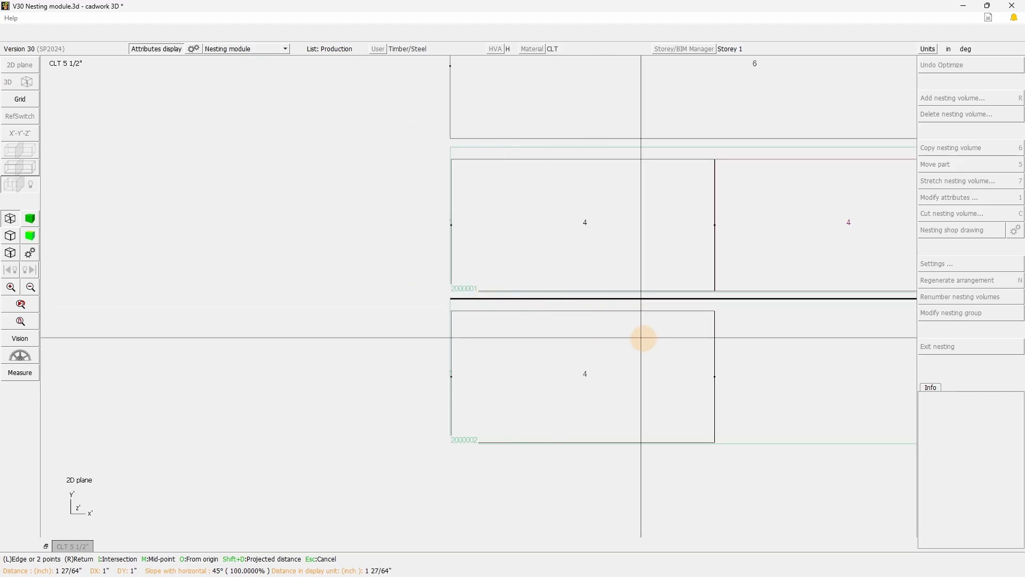
right_click(683, 175)
- Check the attributes of the first number 4 panel and of nesting volume 2000001, ending with nothing activated
left_click(614, 165)
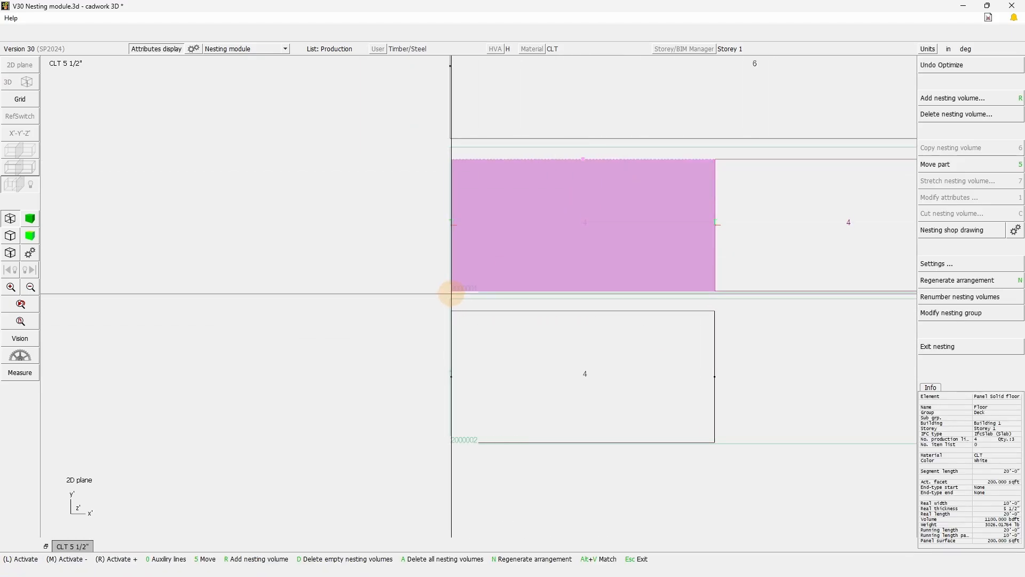
left_click(594, 149)
scroll(506, 295, "down", 3)
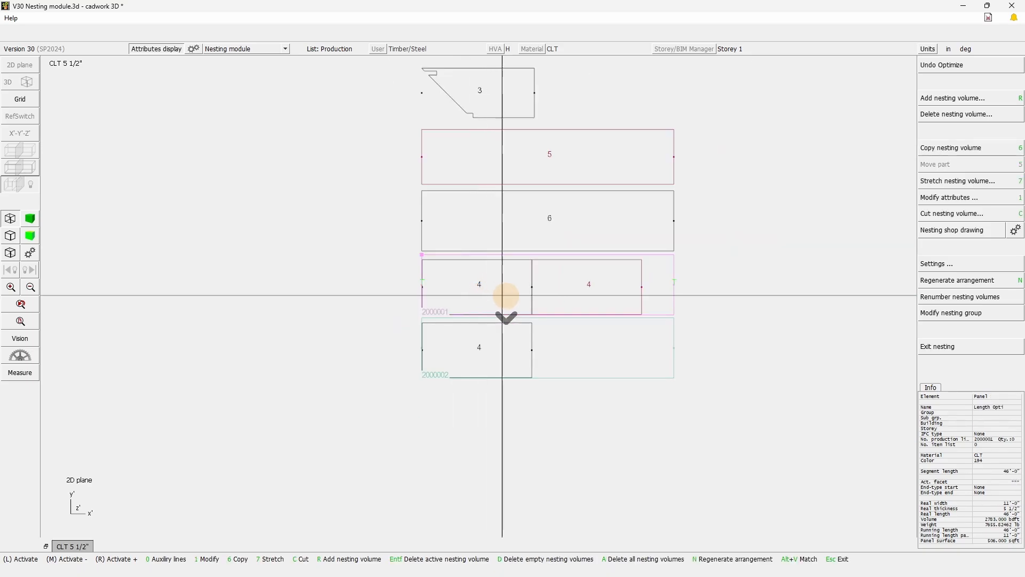
left_click(737, 328)
- Measure the gap between the lower corners of the two number 4 panels in nesting volume 2000001
scroll(478, 296, "up", 2)
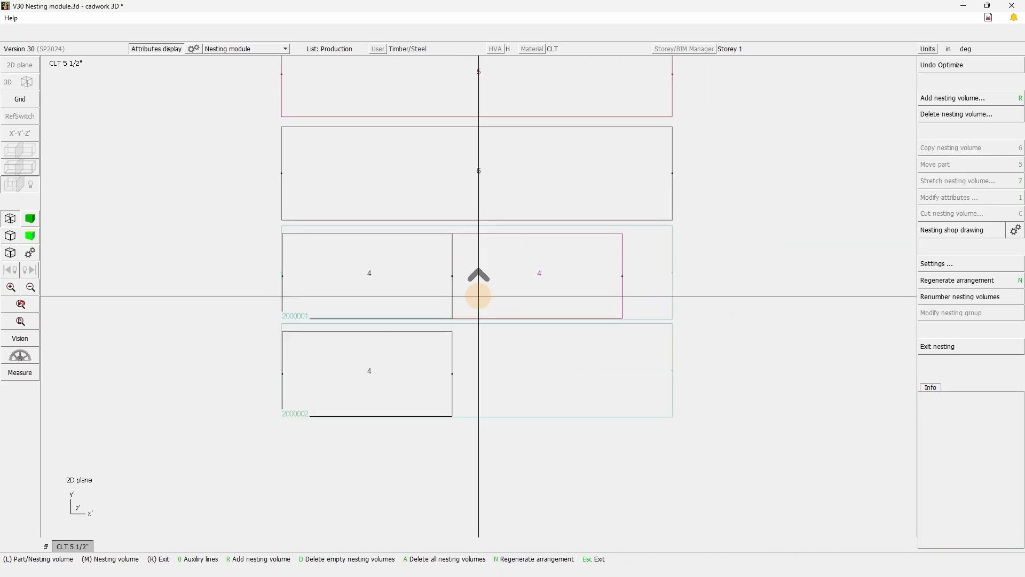
left_click_drag(436, 322, 470, 307)
scroll(474, 391, "up", 3)
key("d")
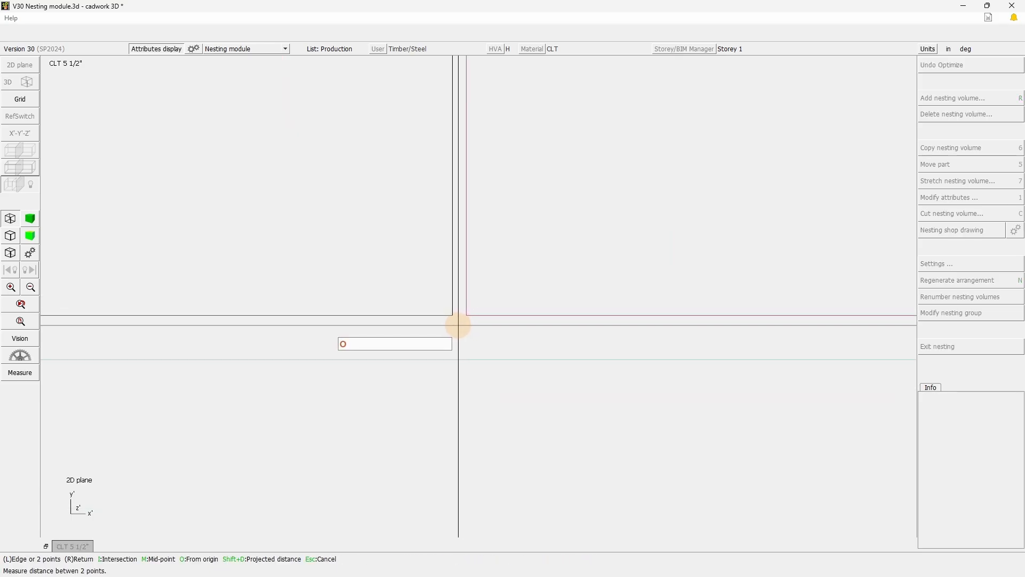
left_click(452, 315)
left_click(466, 315)
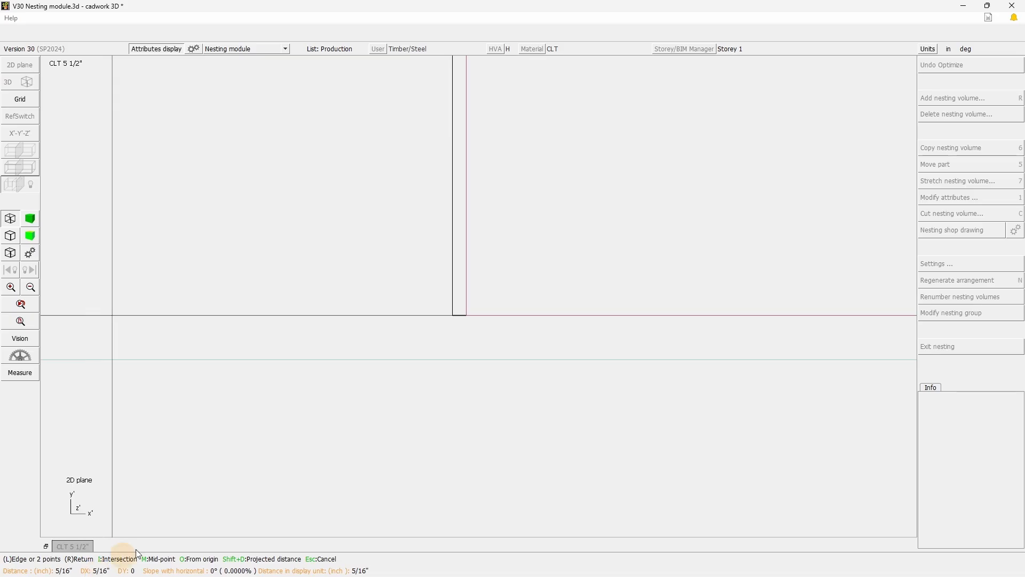
right_click(351, 389)
- Start adding a rectangular nesting volume with the new name Rectangular
left_click(682, 353)
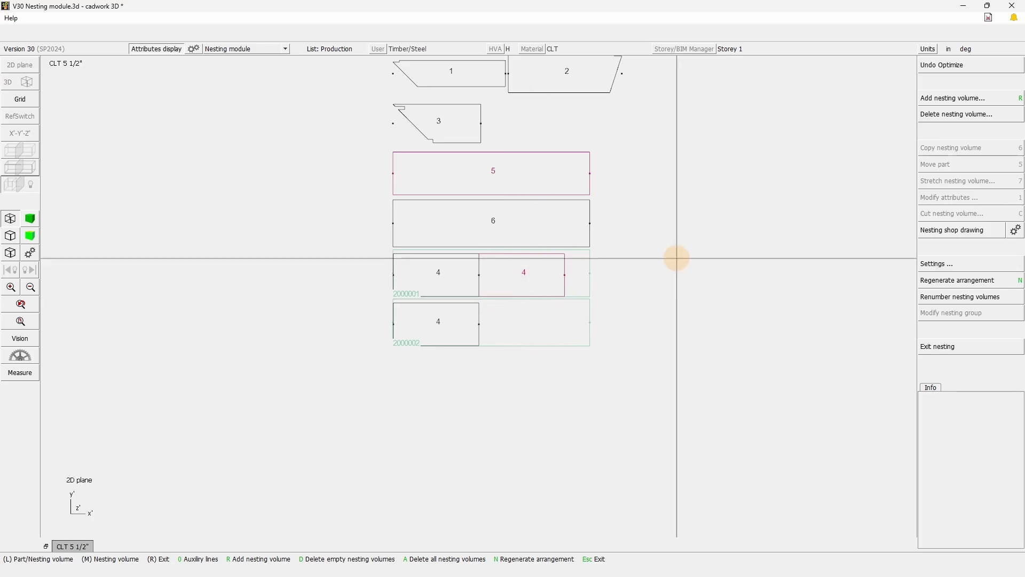
scroll(547, 203, "down", 3)
middle_click_drag(559, 230, 489, 325)
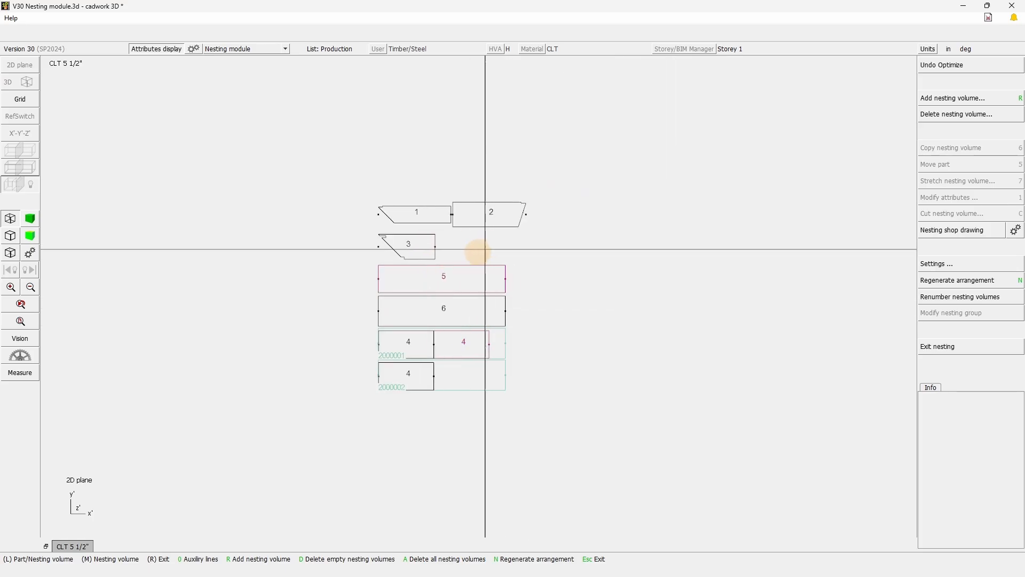
scroll(476, 251, "up", 2)
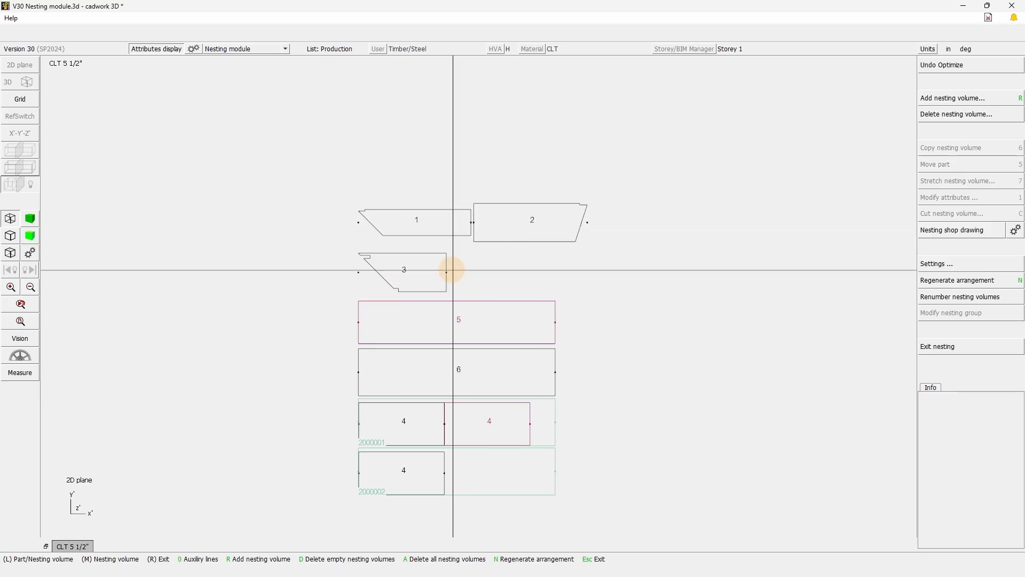
left_click(966, 99)
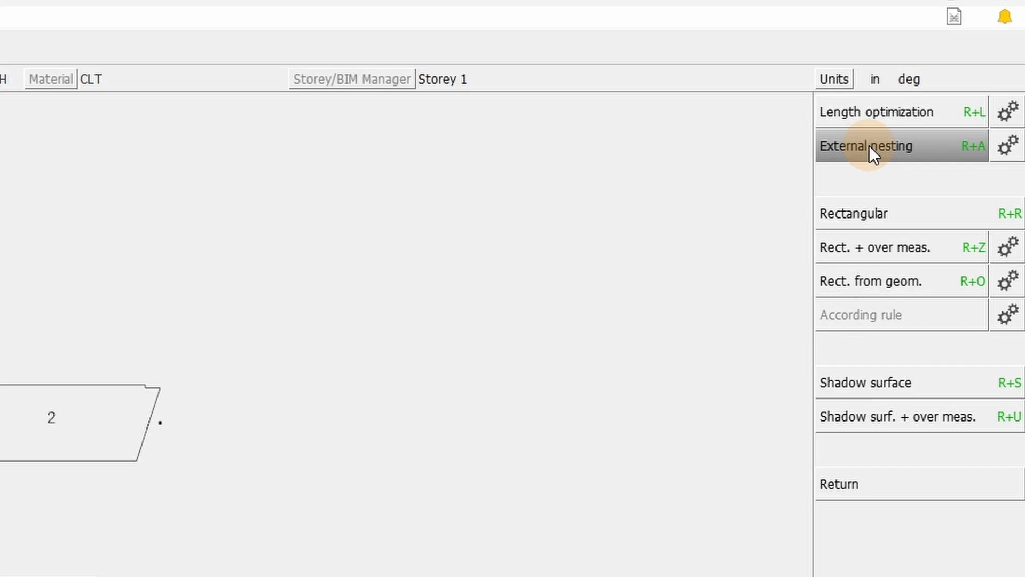
left_click(882, 217)
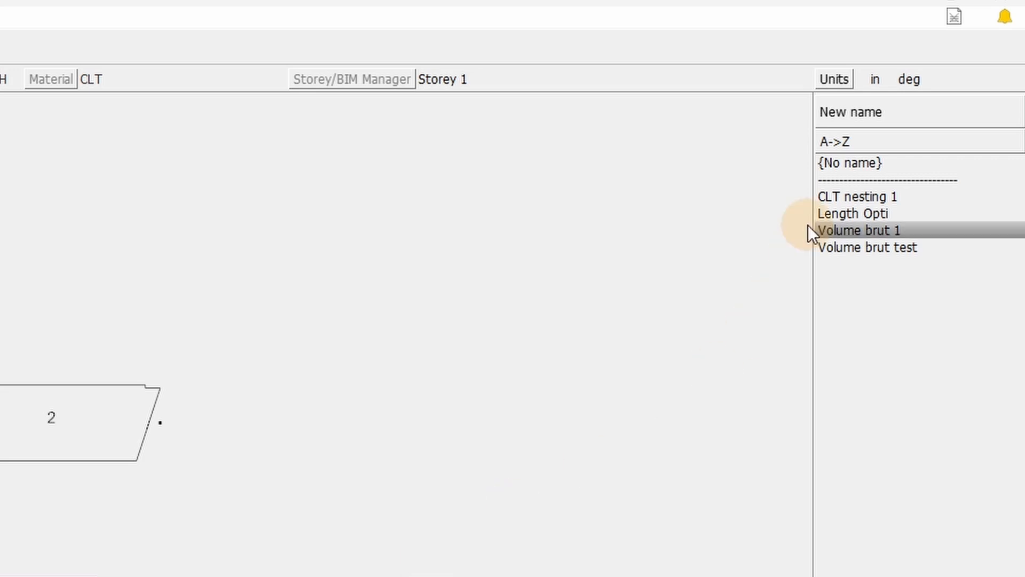
left_click(857, 167)
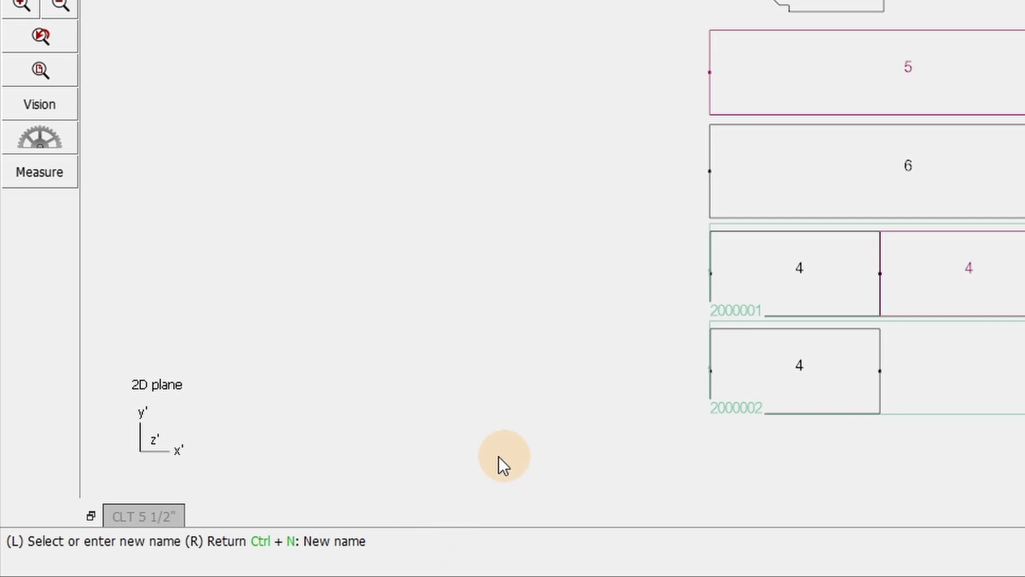
key("ctrl+n")
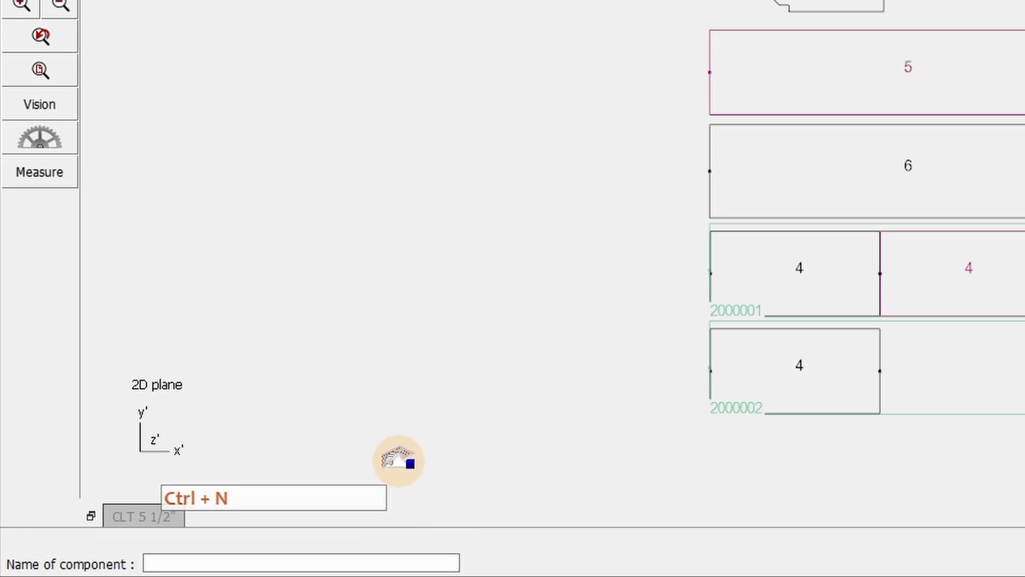
type("Rectangular")
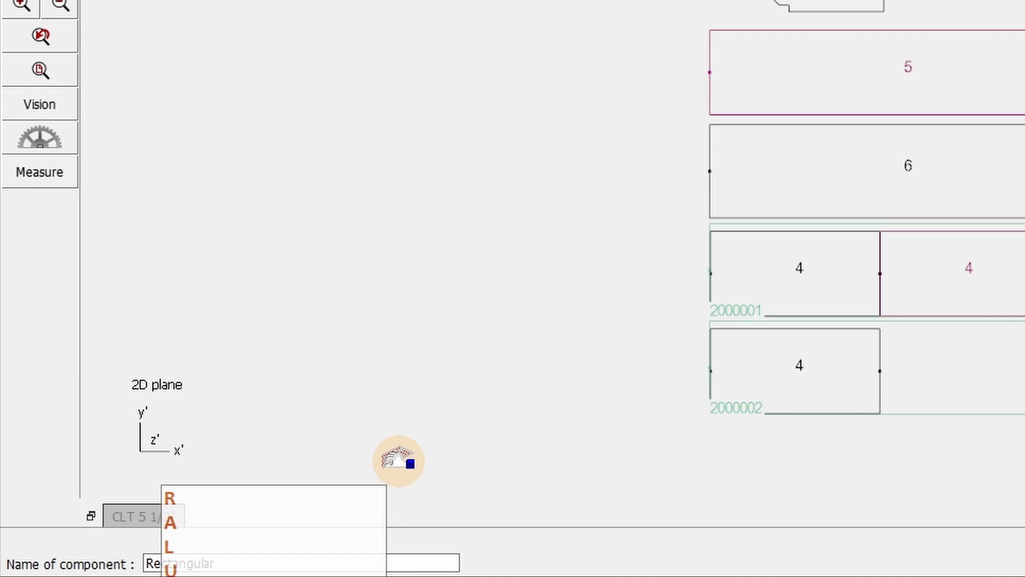
key("Return")
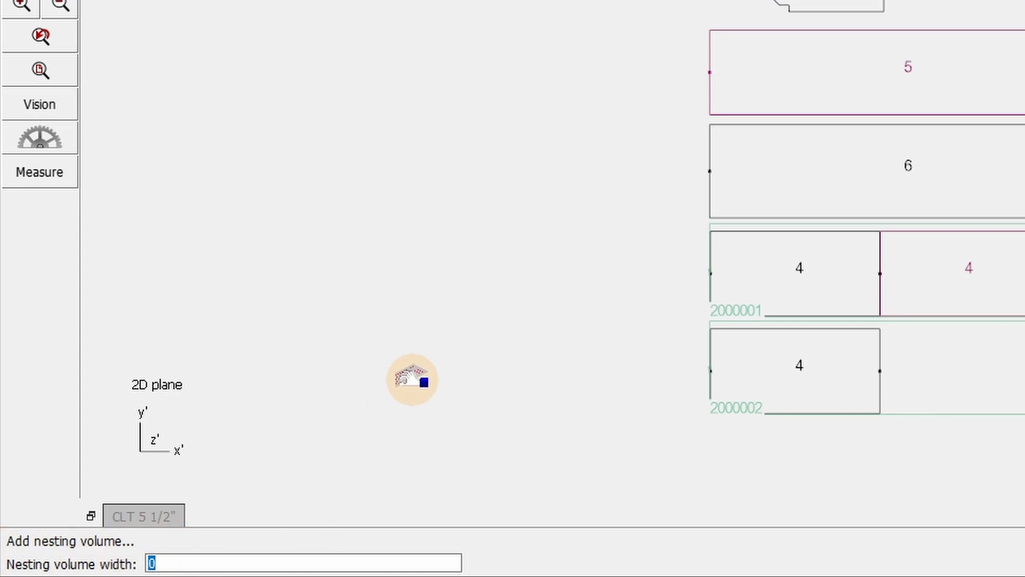
- Set the rectangular nesting volume's width to 10' and its length to 60' to create it
type("10'")
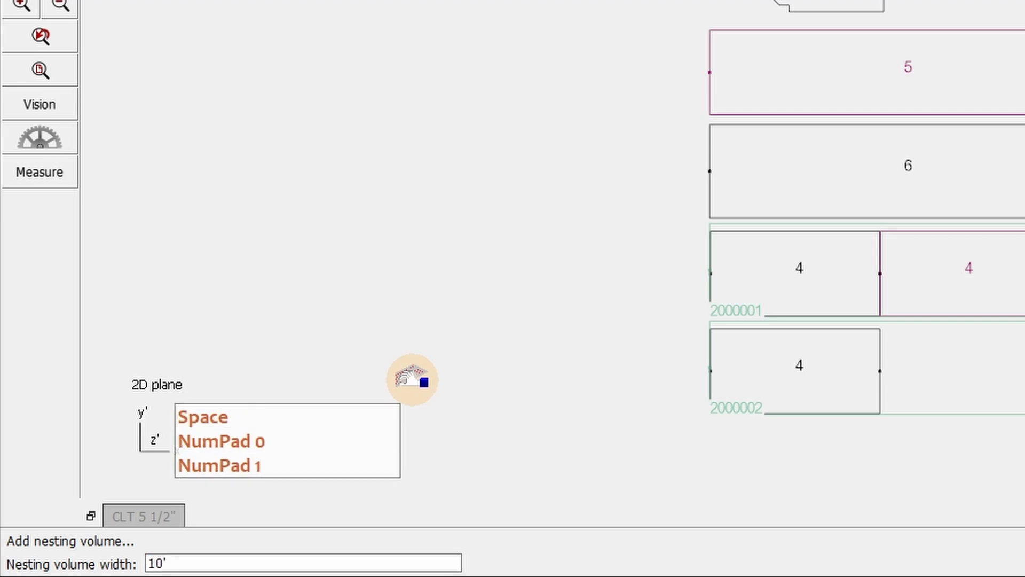
key("Return")
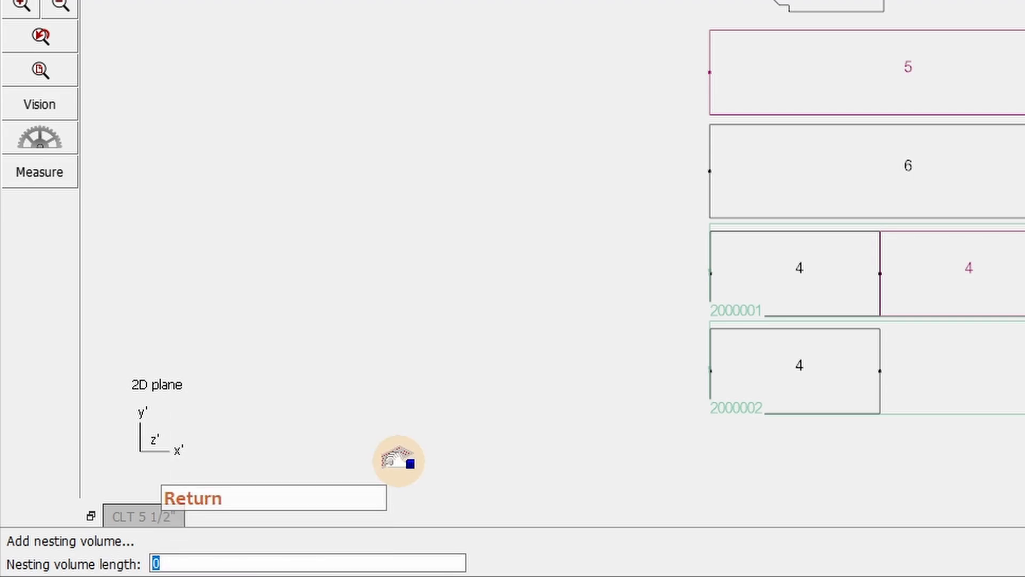
type("60")
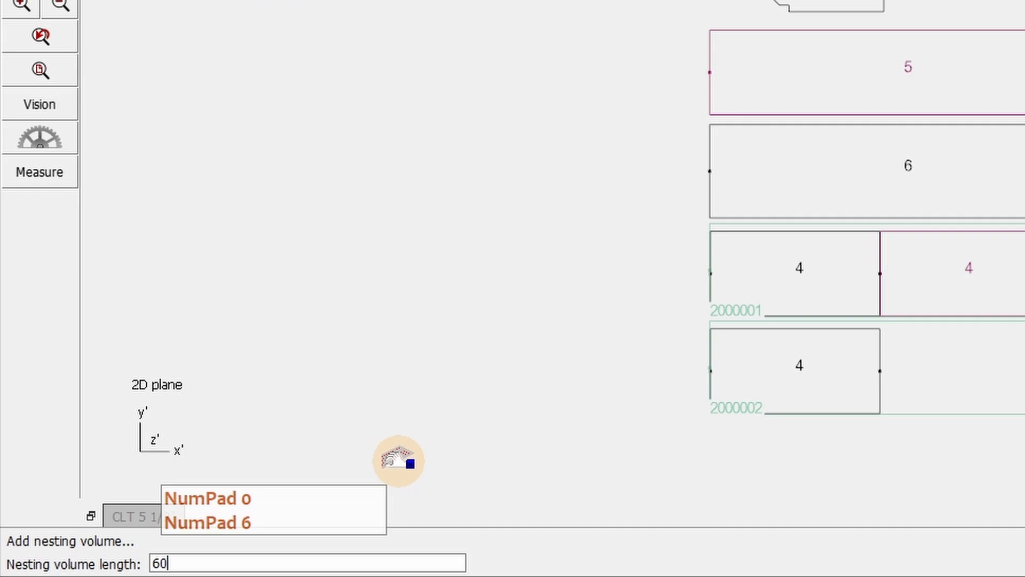
key("space")
key("Return")
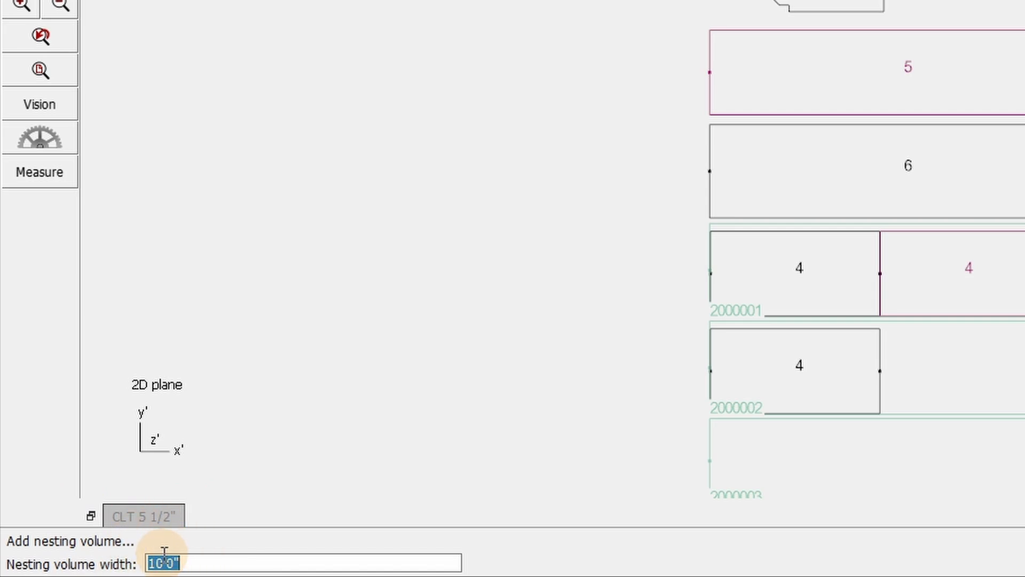
- Add a second rectangular nesting volume with the same 10' width and 60' length, and end the command
right_click(366, 436)
right_click(393, 467)
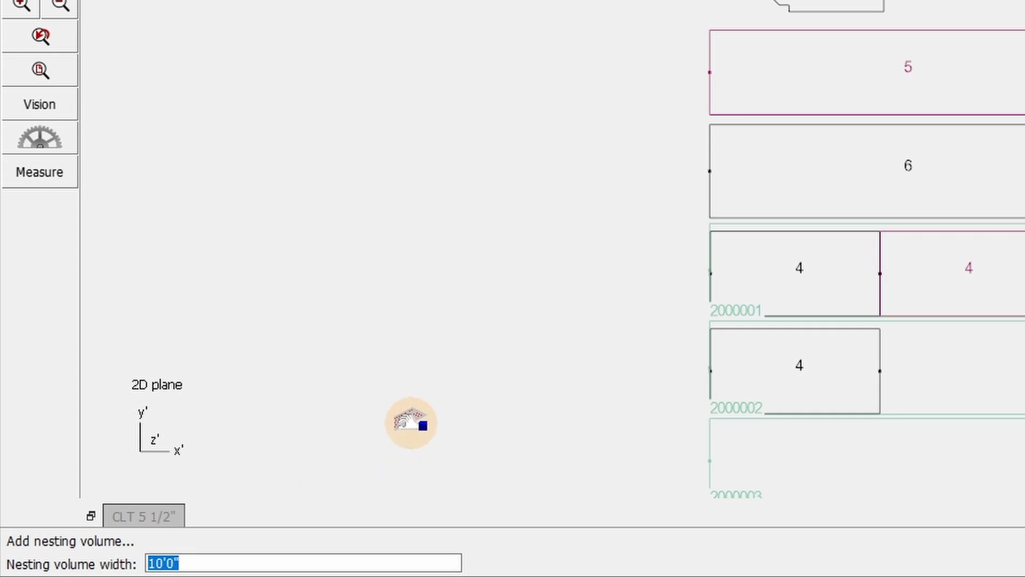
key("Escape")
key("Escape")
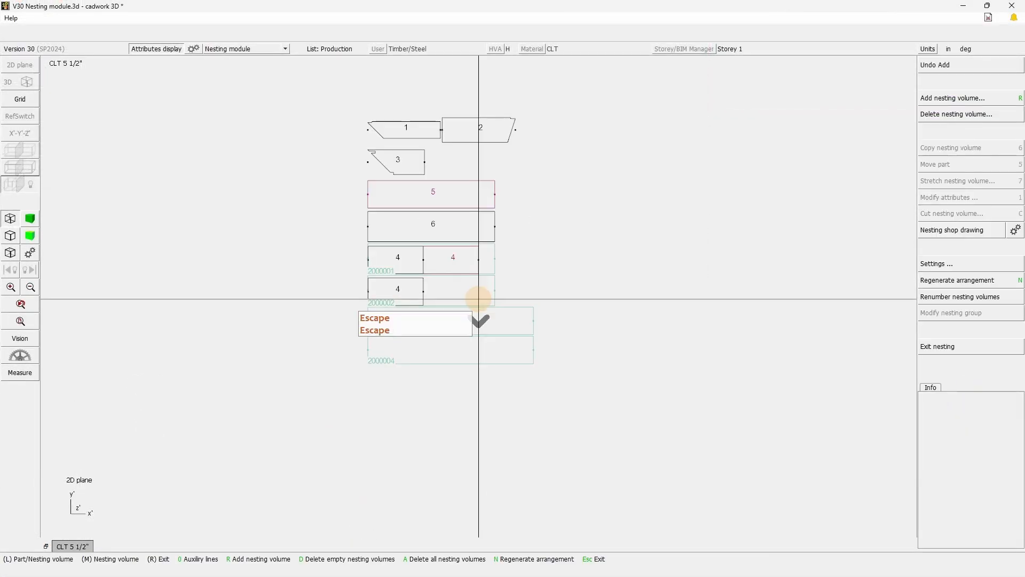
- Copy the empty rectangular nesting volume 2000004 five times and deactivate it
scroll(479, 299, "up", 2)
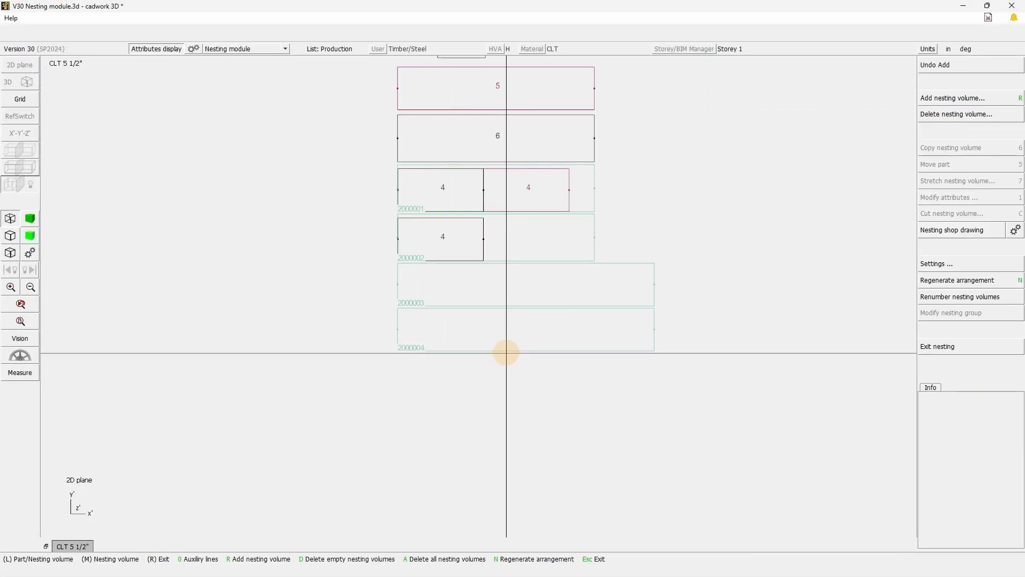
left_click(397, 351)
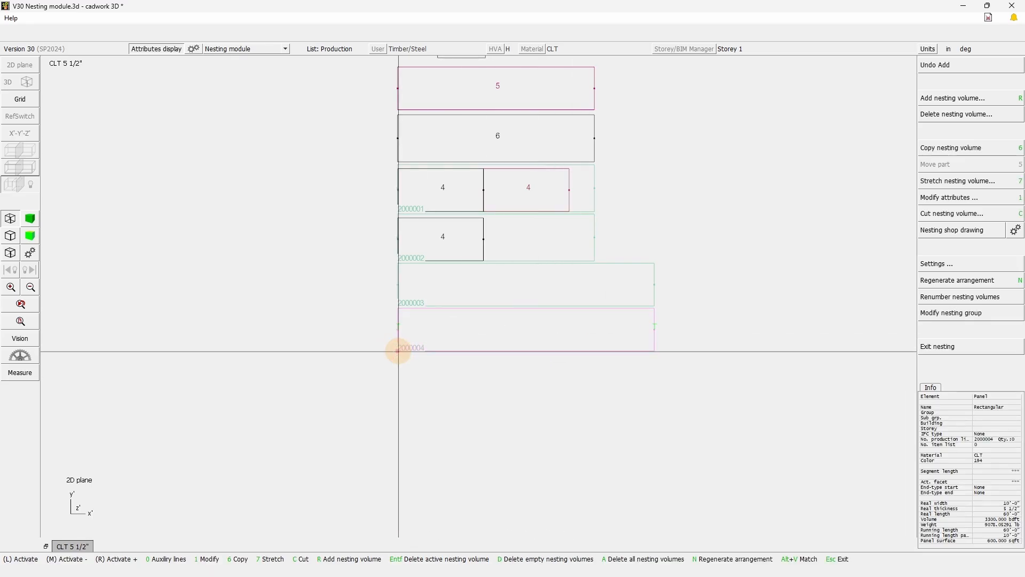
key("6")
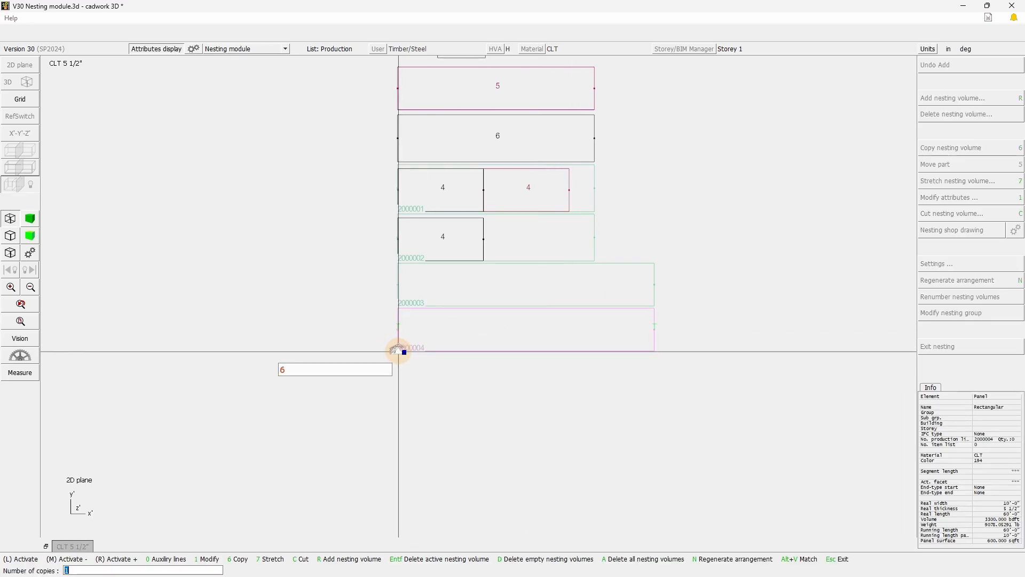
type("5")
key("Return")
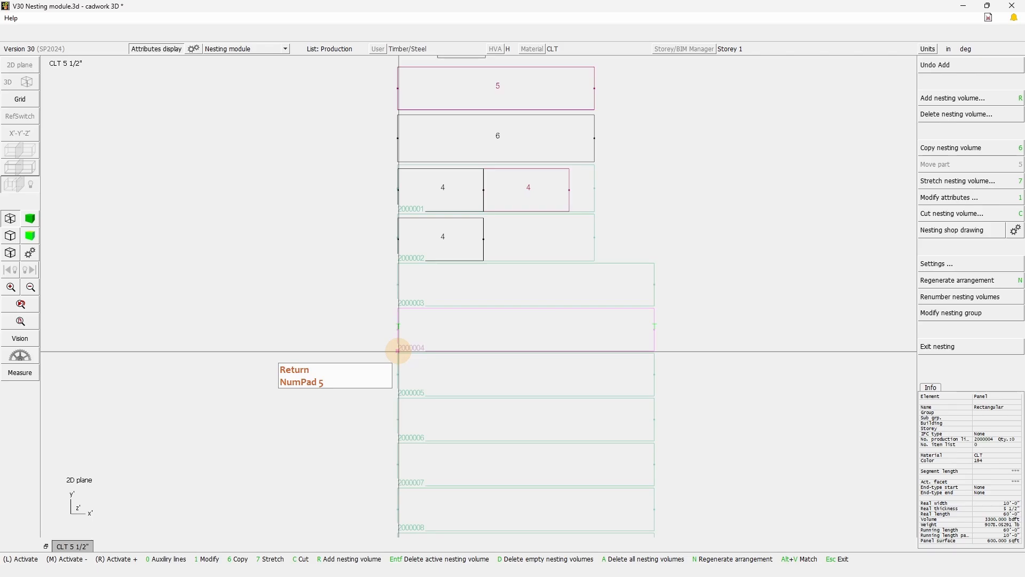
left_click(768, 455)
scroll(648, 438, "down", 2)
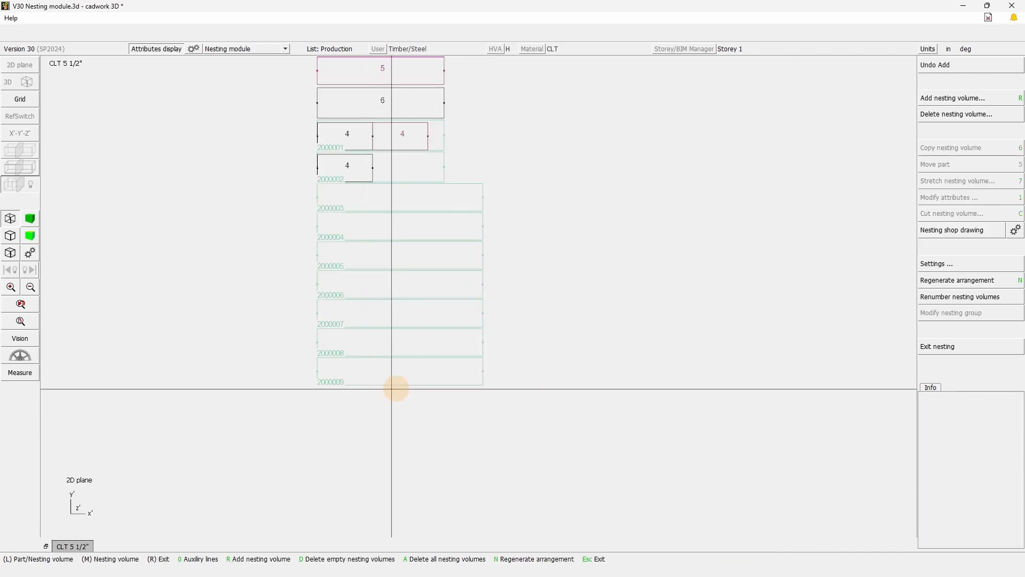
- Activate the number 4 panel in nesting volume 2000002 and lasso the panels so that only parts are activated
left_click_drag(567, 408, 259, 229)
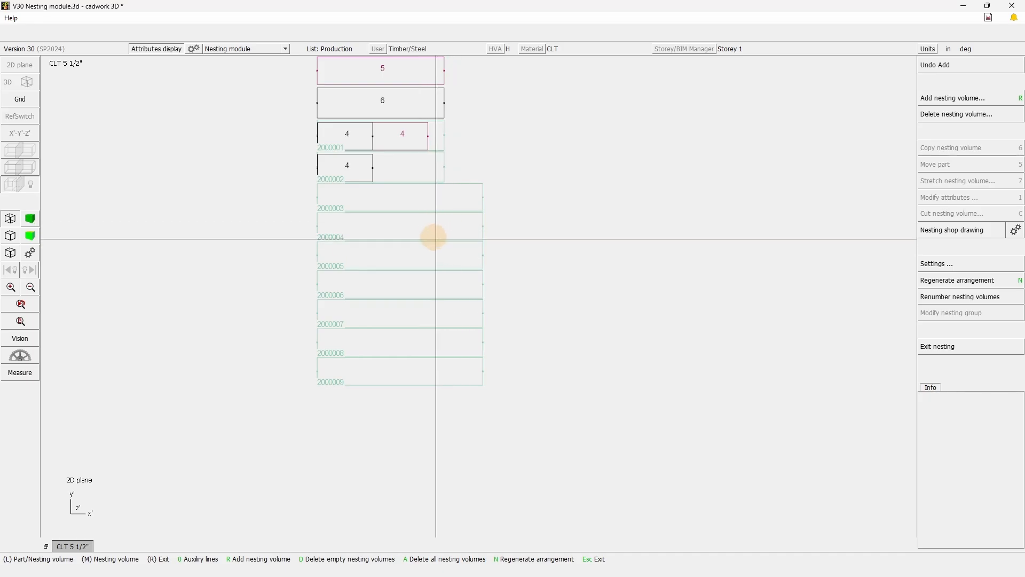
scroll(423, 222, "down", 2)
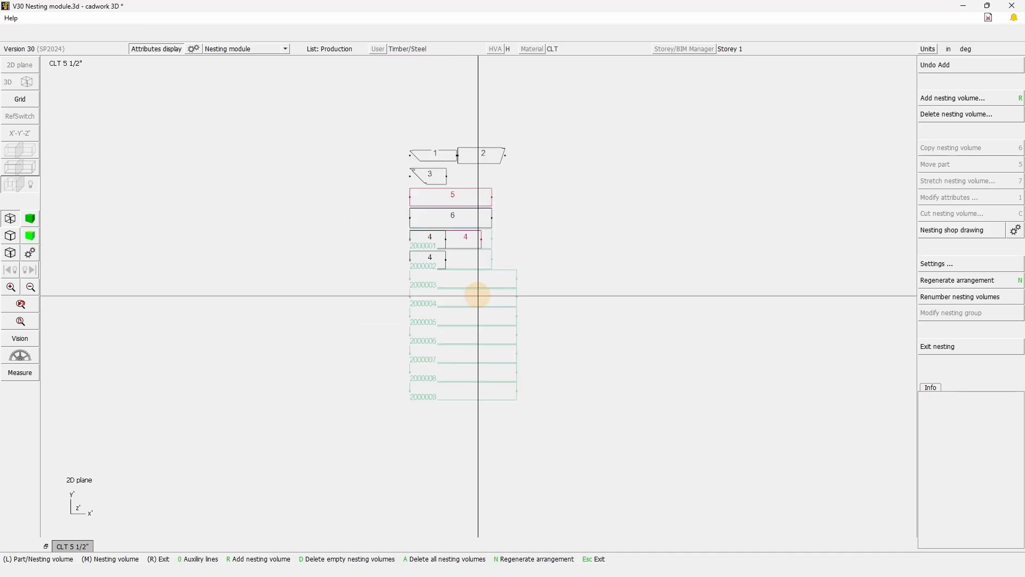
left_click(446, 258)
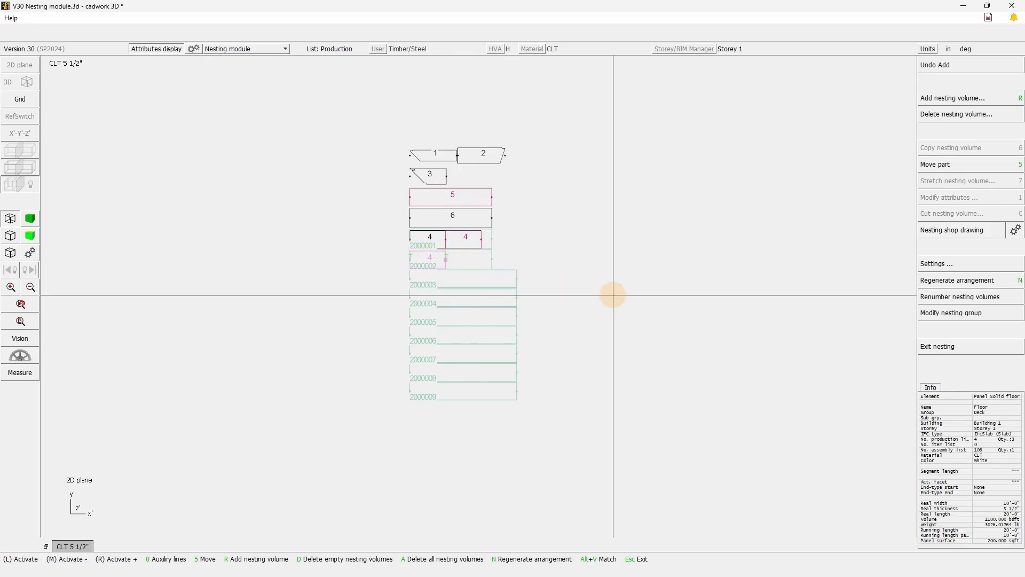
left_click_drag(591, 316, 336, 107)
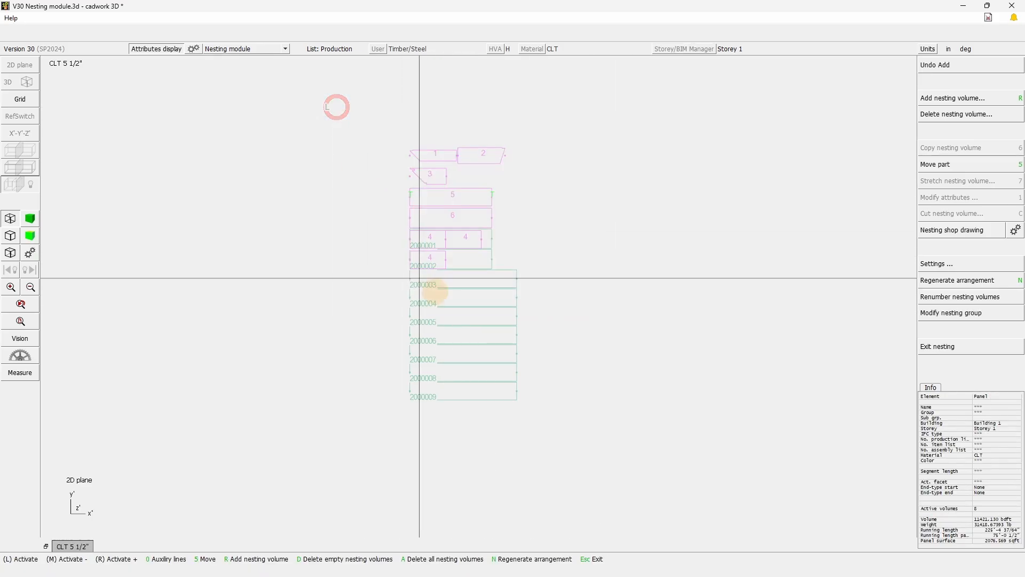
- Activate nesting volume 2000002 and lasso across the volumes so that only nesting volumes are activated
left_click(492, 268)
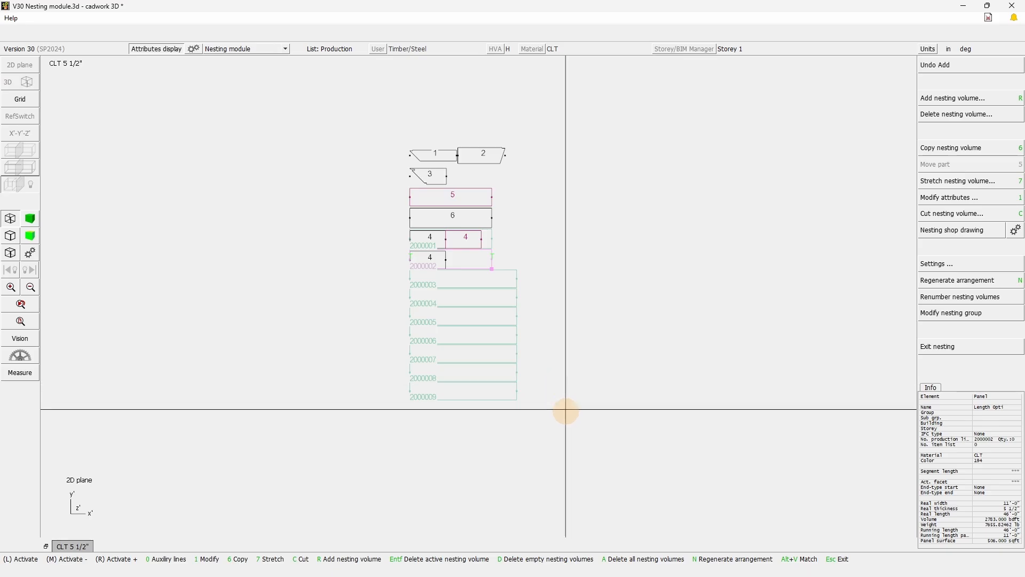
left_click_drag(568, 435, 363, 295)
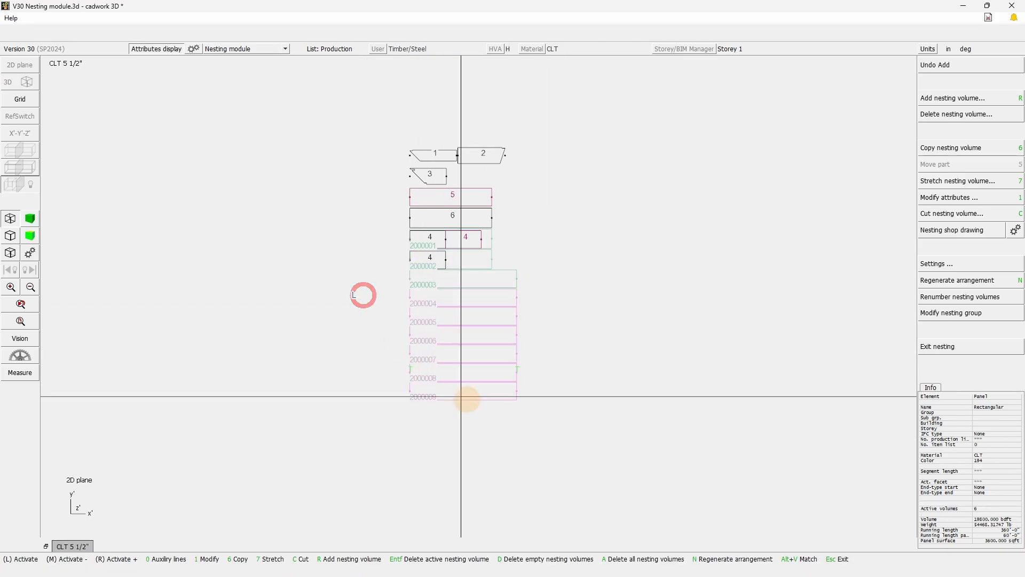
left_click_drag(387, 359, 527, 165)
left_click_drag(569, 350, 382, 187)
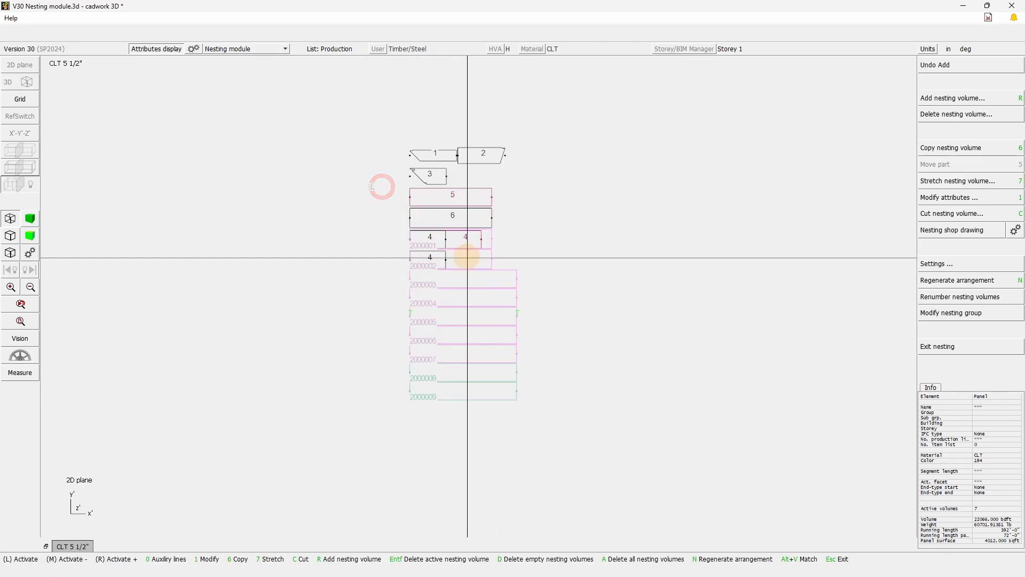
scroll(467, 257, "up", 6)
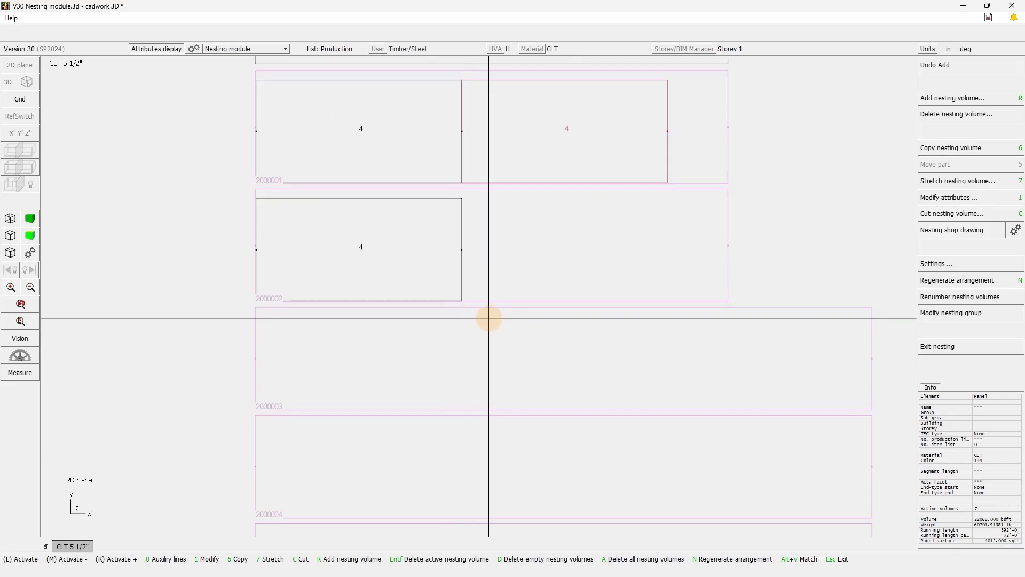
mouse_move(497, 321)
left_mouse_down()
mouse_move(234, 155)
mouse_move(206, 143)
mouse_move(204, 154)
left_mouse_up()
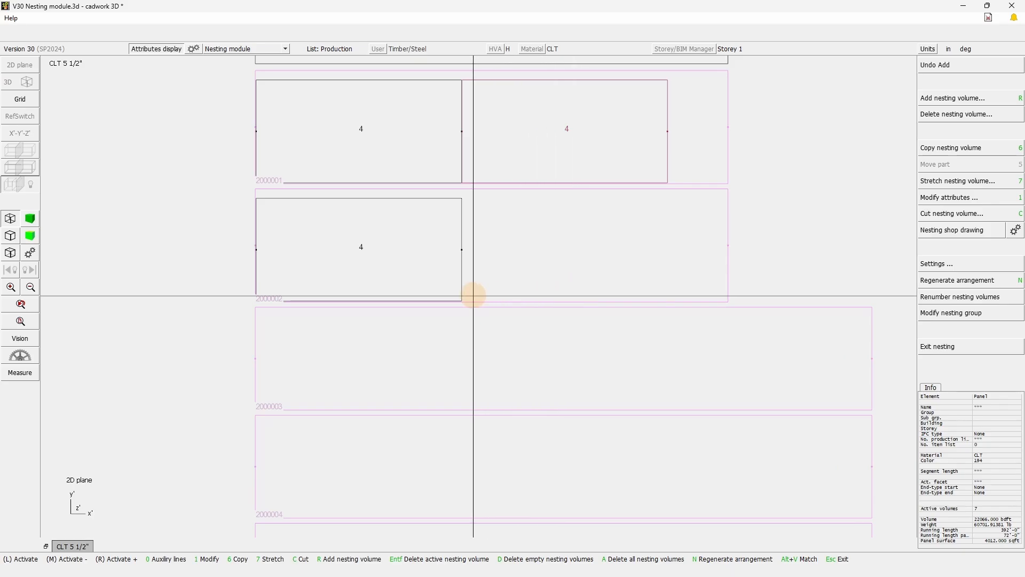
scroll(446, 296, "down", 5)
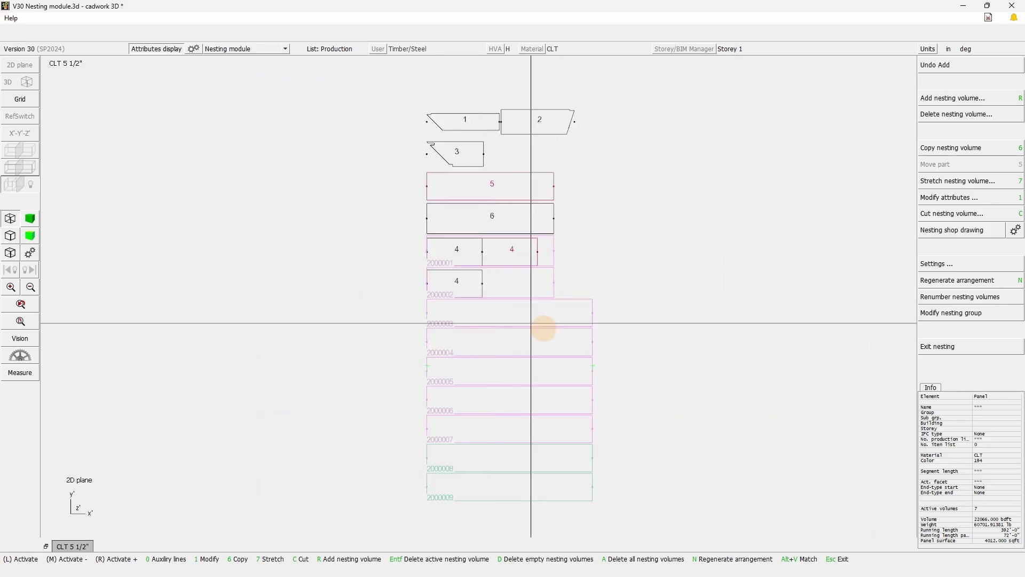
- Activate nesting volumes 2000004 to 2000009 together and delete them
left_click(657, 464)
left_click_drag(668, 515, 376, 341)
left_click(593, 356)
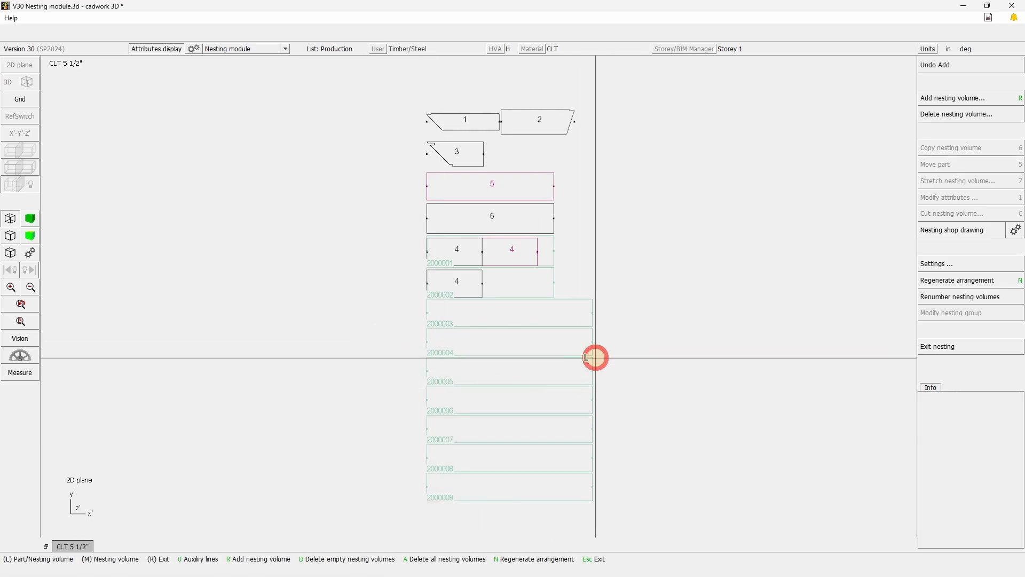
mouse_move(625, 505)
right_mouse_down()
mouse_move(442, 350)
mouse_move(398, 347)
right_mouse_up()
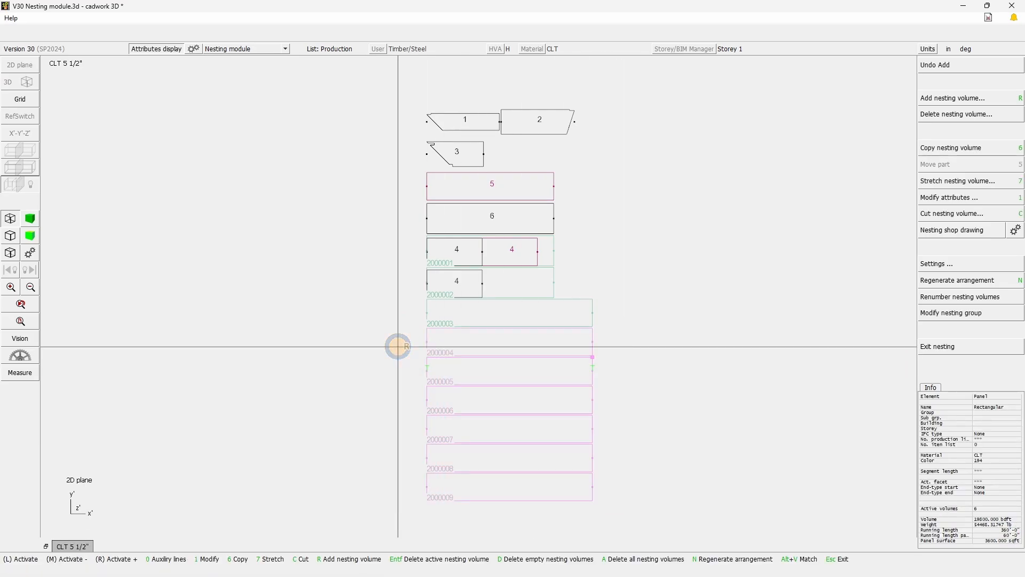
key("Delete")
scroll(512, 369, "up", 5)
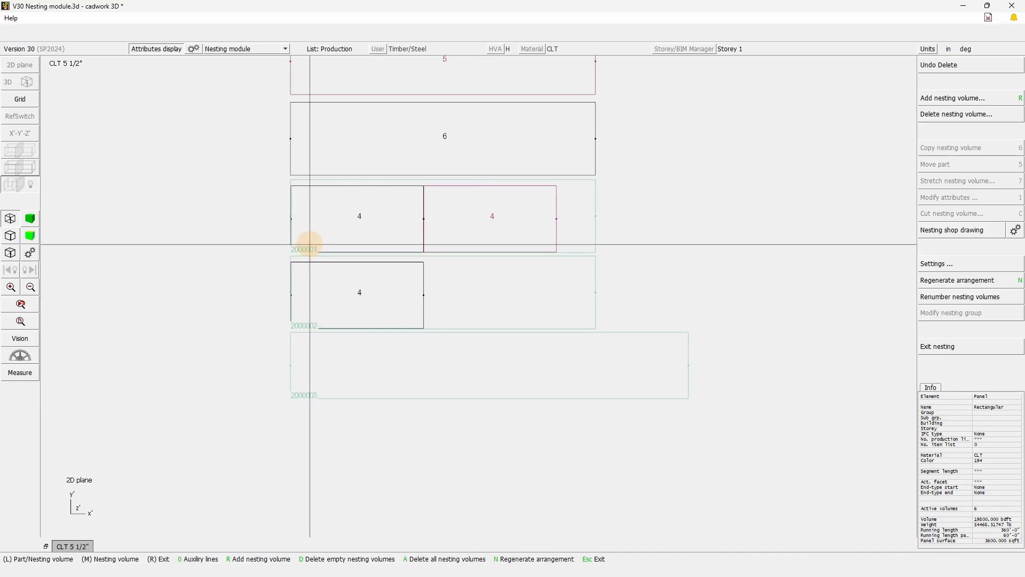
mouse_move(270, 255)
left_mouse_down()
mouse_move(328, 237)
mouse_move(284, 254)
mouse_move(321, 241)
left_mouse_up()
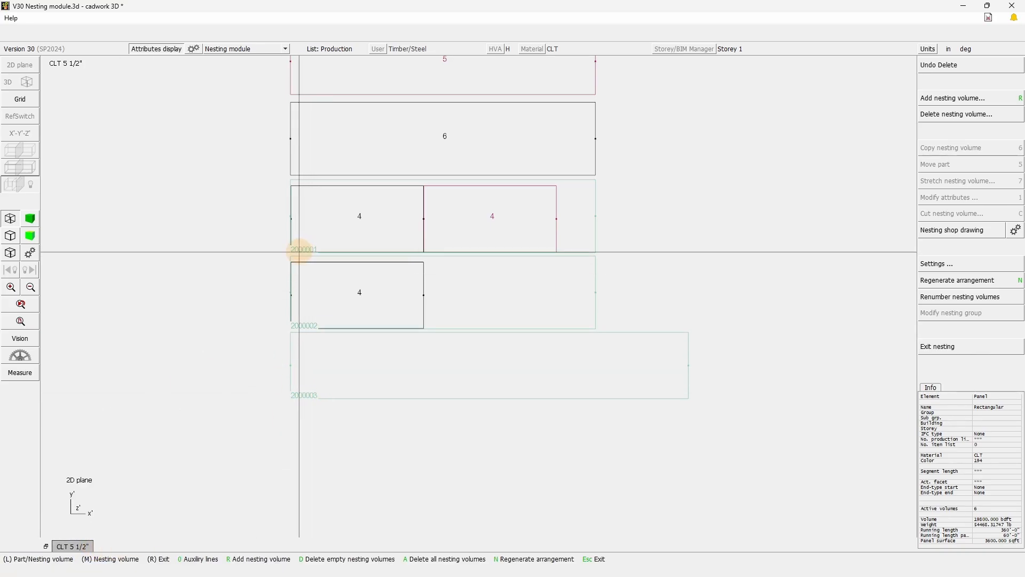
left_click(307, 254)
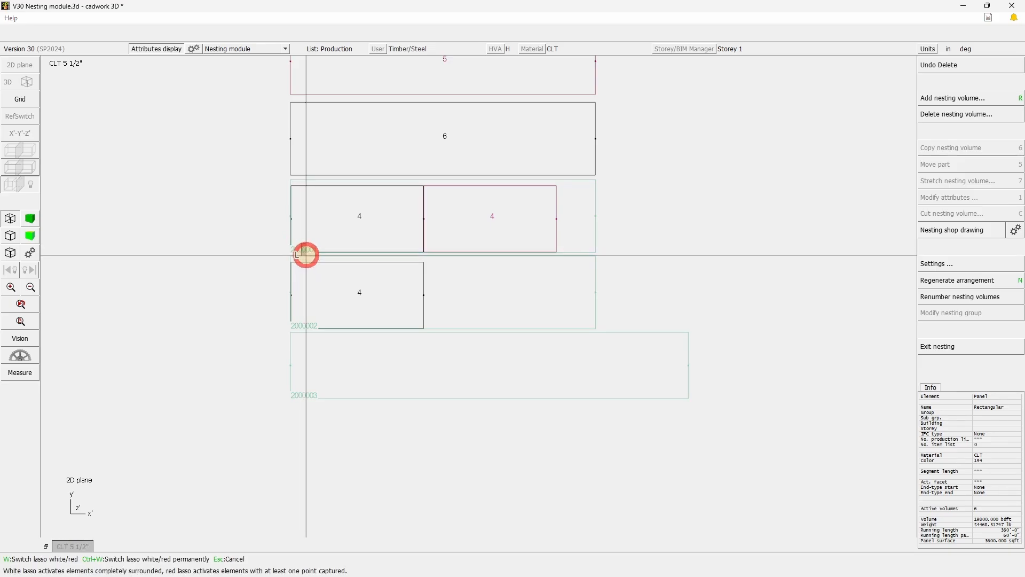
left_click(435, 483)
right_click(436, 475)
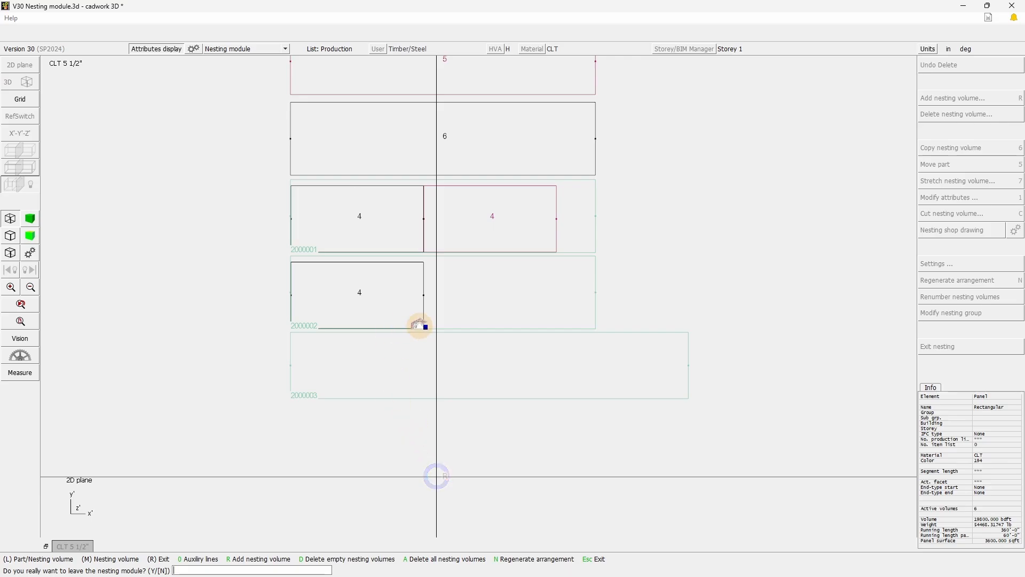
right_click(500, 334)
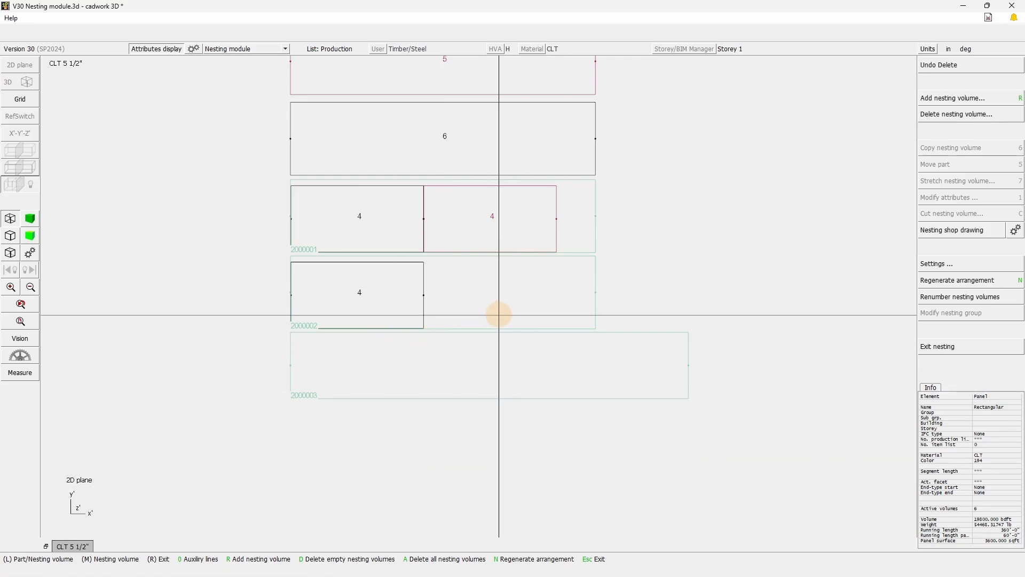
- Move wall panel 3 by its upper square corner, rotated by 180°, onto the lower-left corner of nesting volume 2000003
scroll(519, 303, "down", 3)
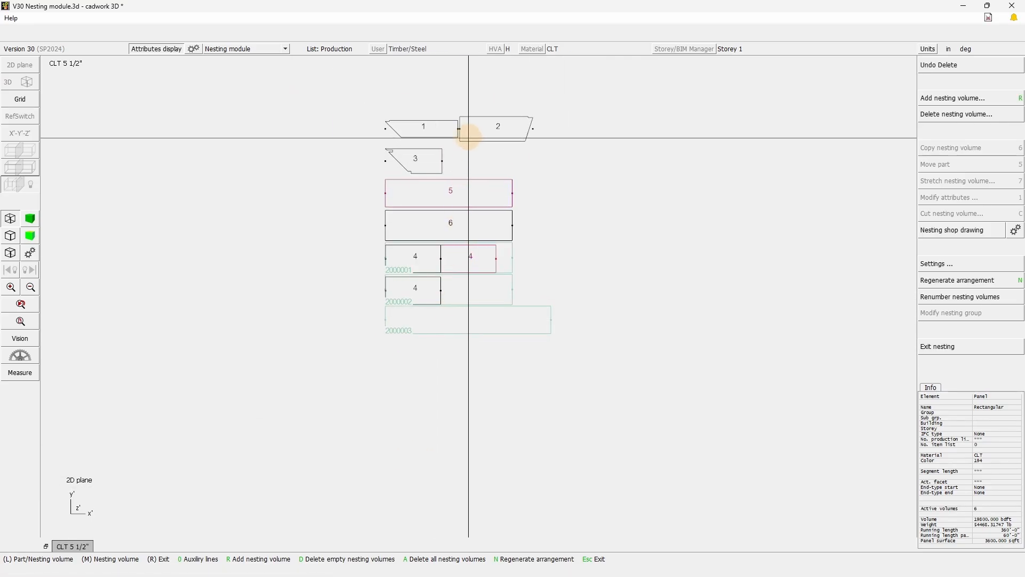
scroll(463, 149, "up", 2)
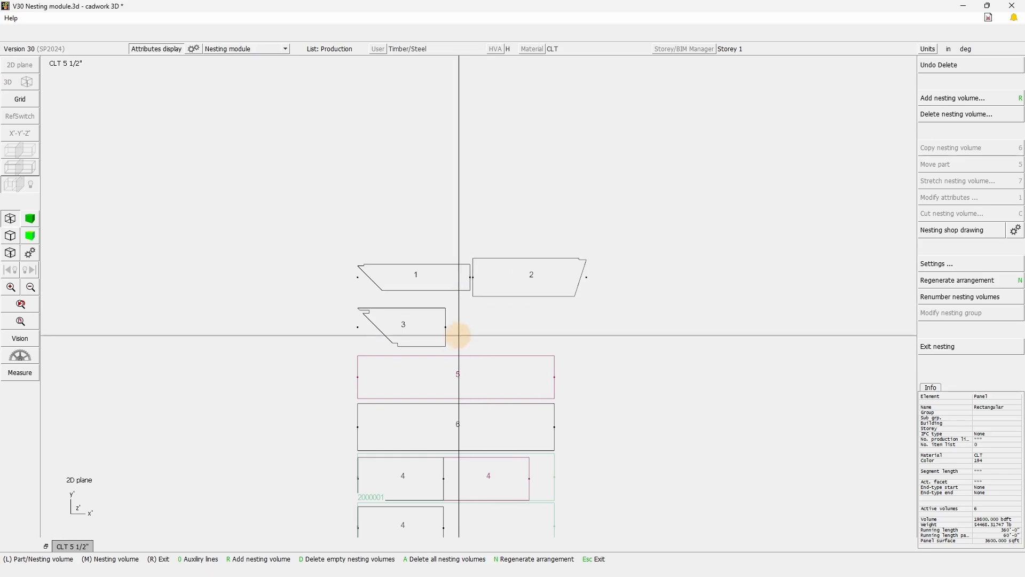
left_click(445, 319)
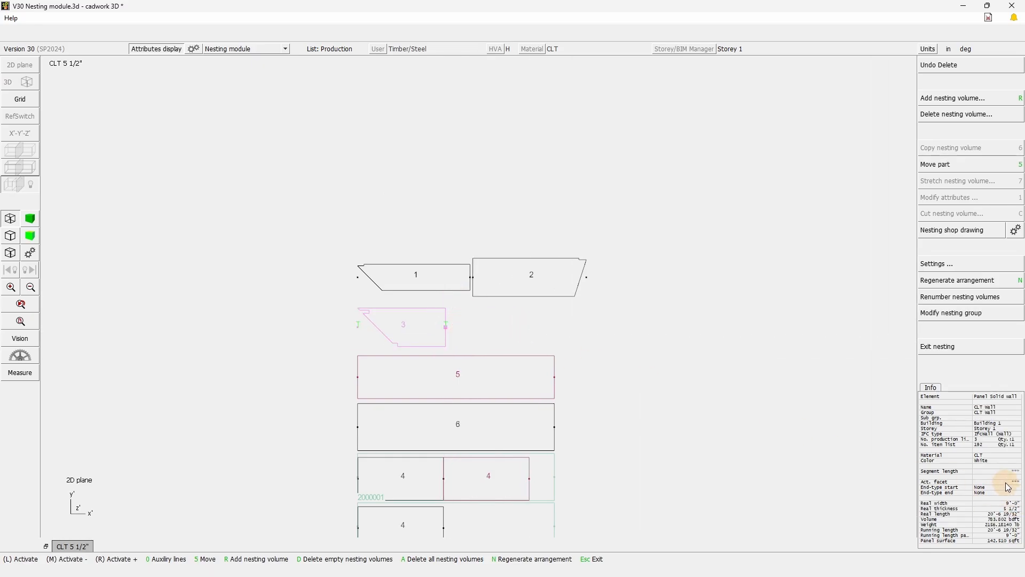
middle_click_drag(434, 331, 476, 290)
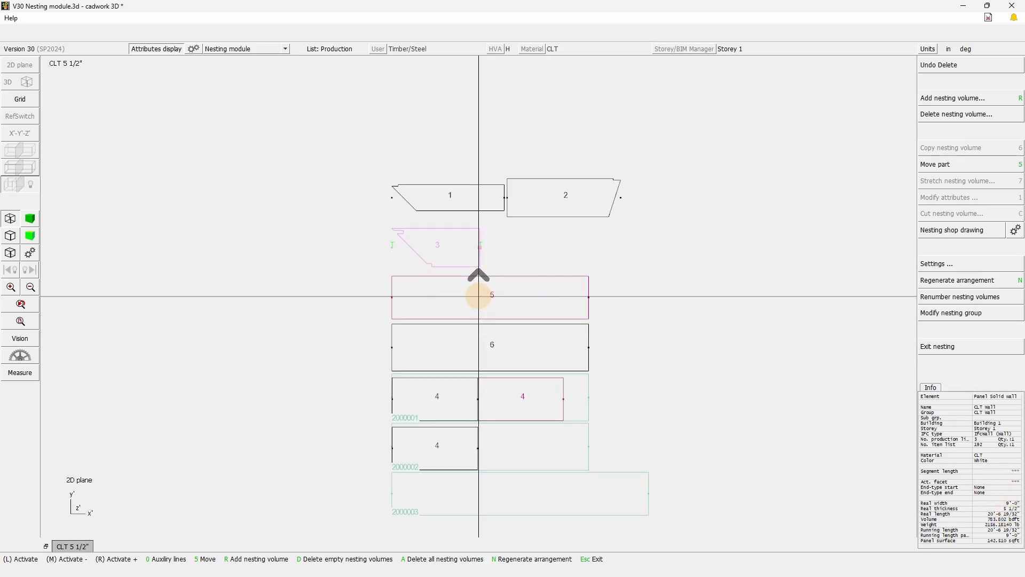
left_click(480, 228)
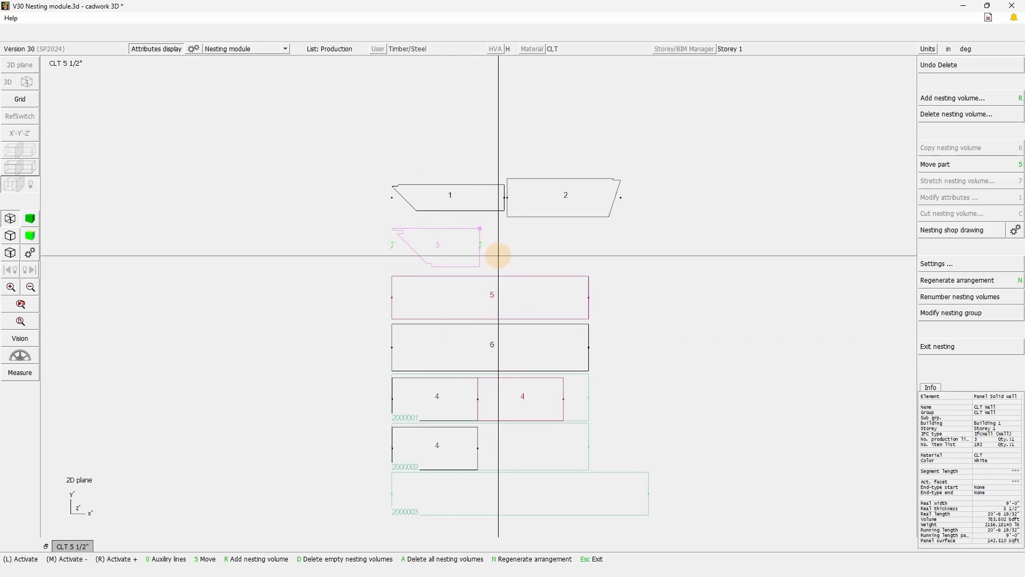
key("5")
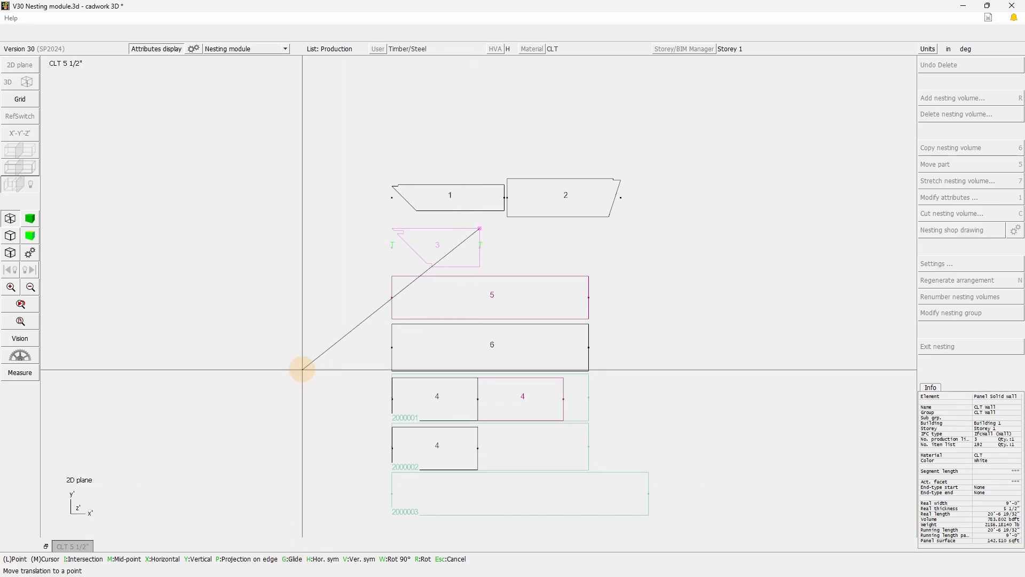
key("g")
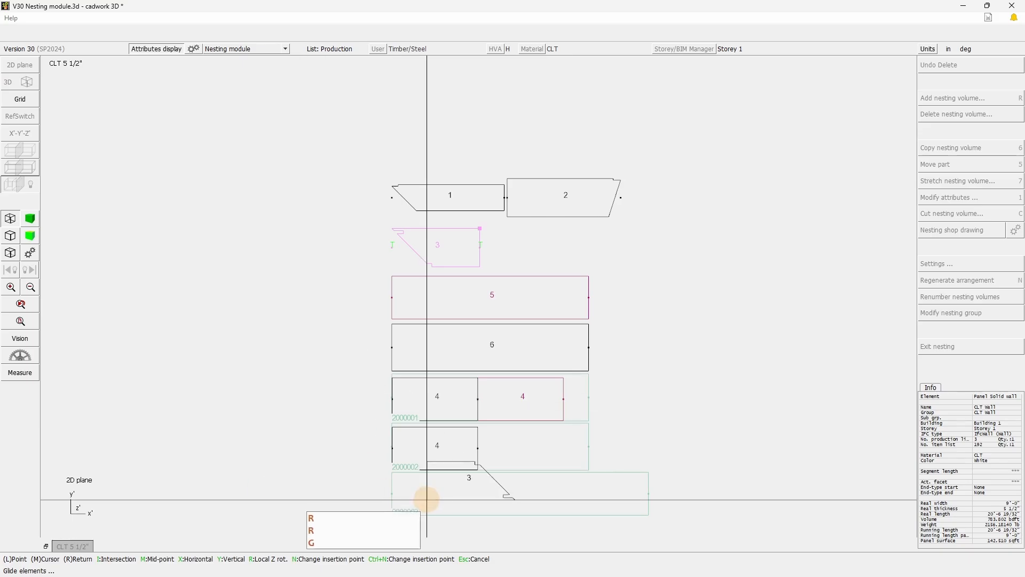
scroll(478, 287, "up", 5)
left_click(361, 372)
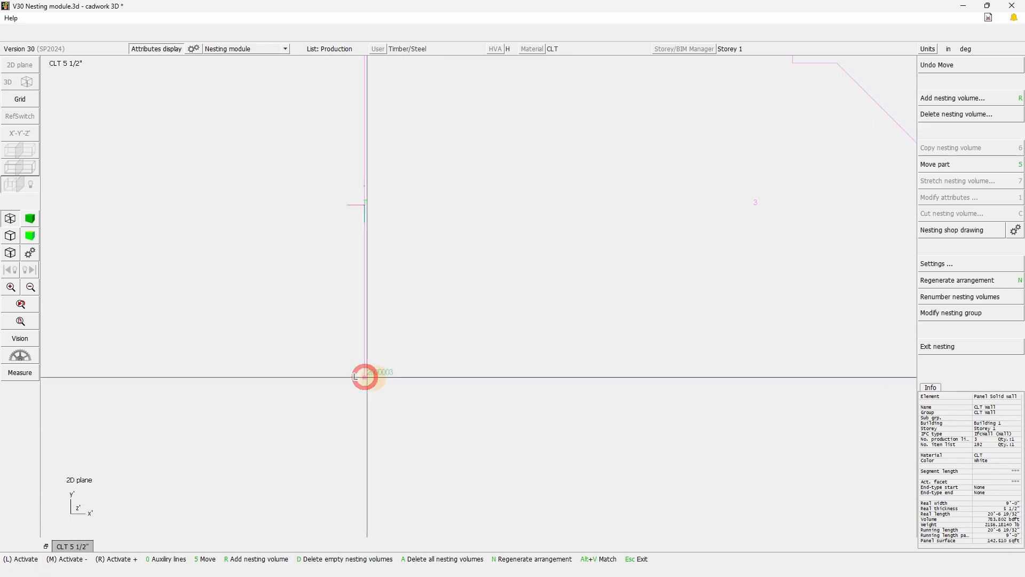
- Shift wall panel 3 inward from the corner of nesting volume 2000003 by 1" horizontally and 1" vertically
scroll(485, 416, "down", 3)
scroll(479, 295, "down", 2)
scroll(478, 296, "up", 2)
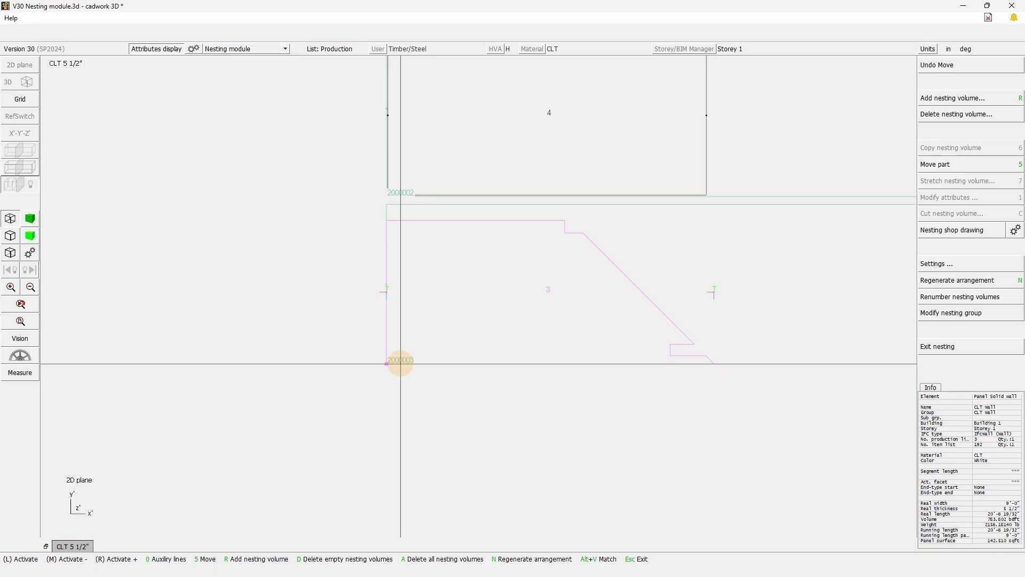
key("5")
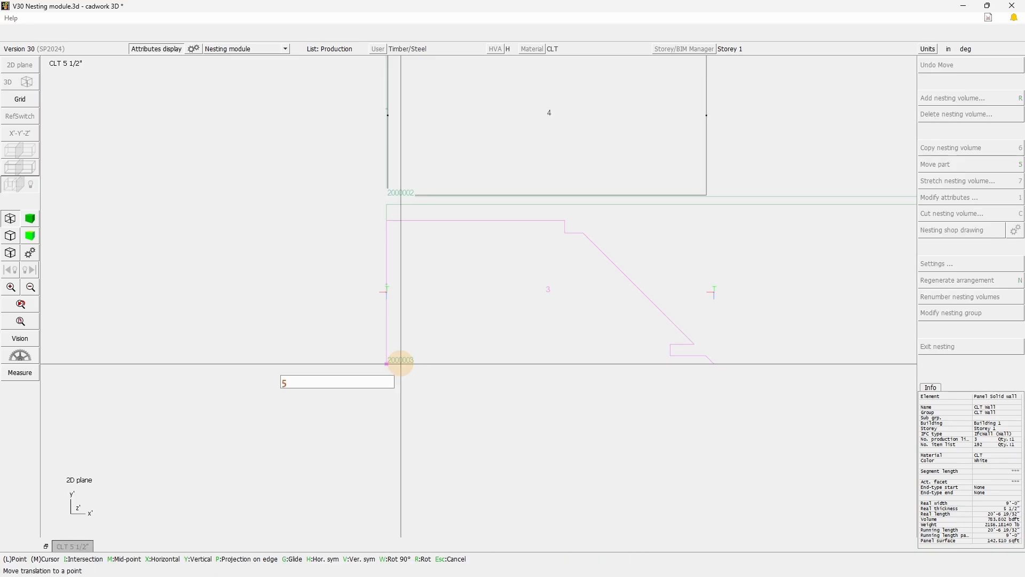
key("Return")
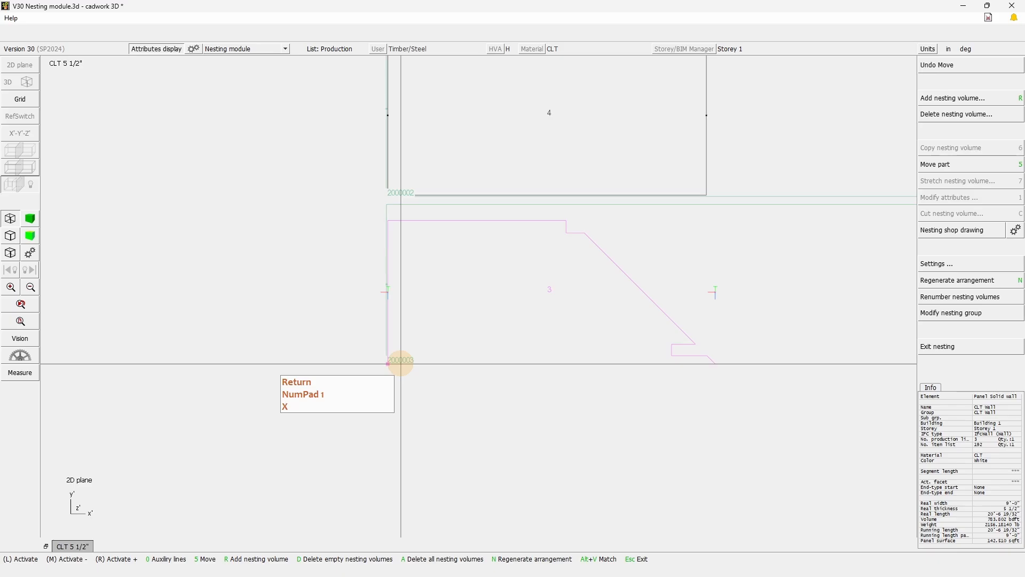
type("5")
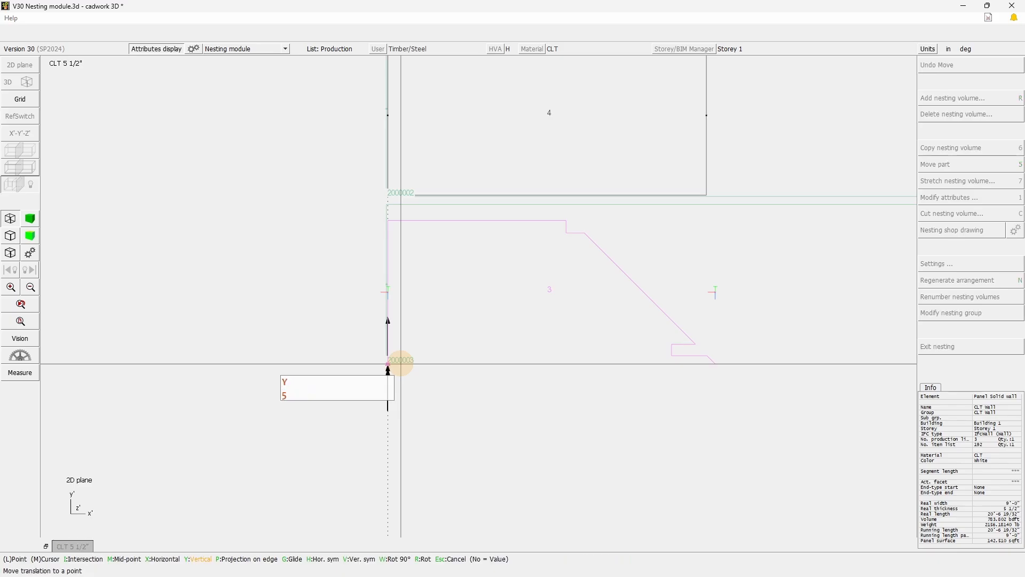
type("1")
key("Return")
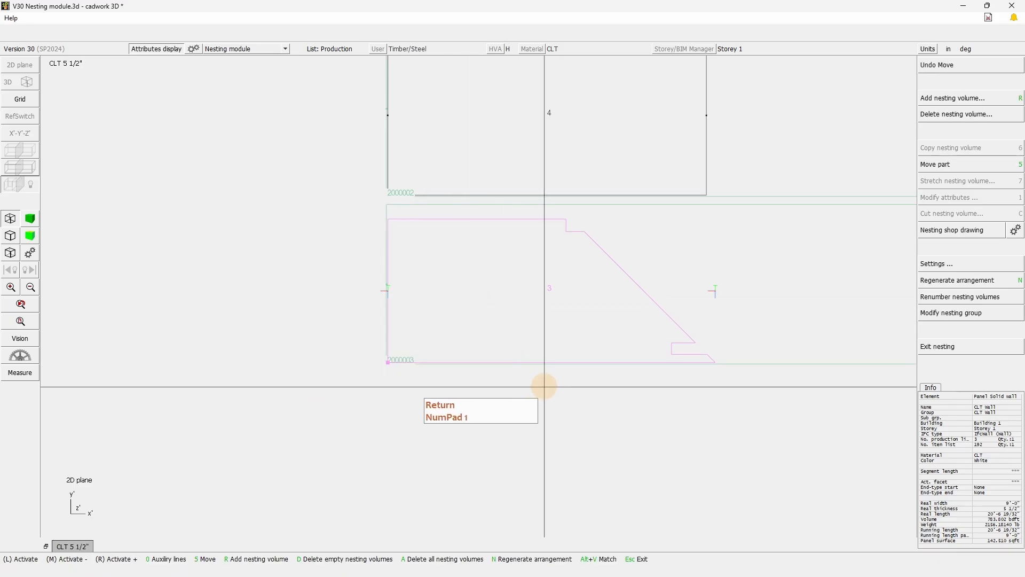
- Deactivate wall panel 3 and set Shift distance 2 to 1" in the nesting settings
left_click(544, 385)
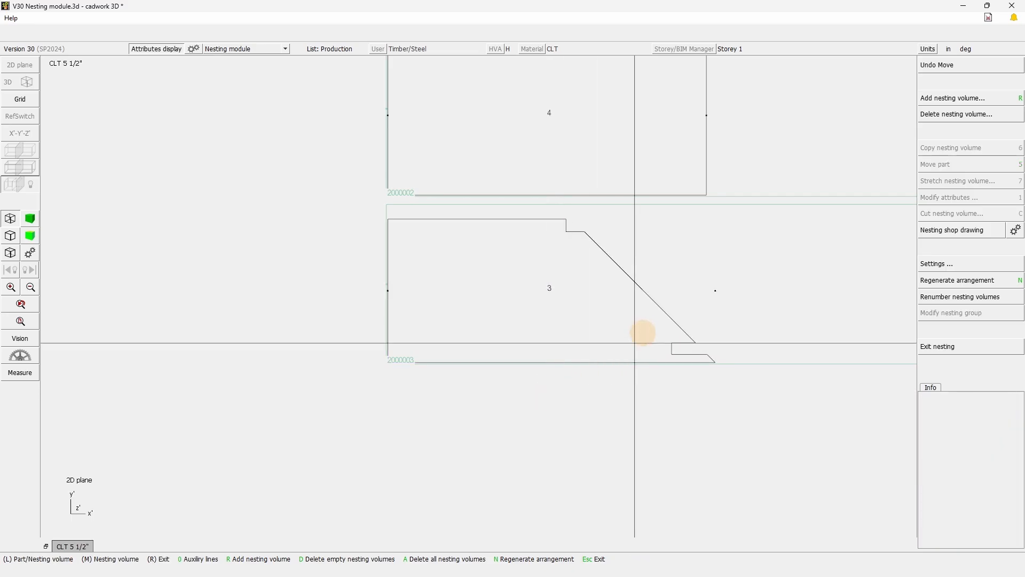
left_click(947, 264)
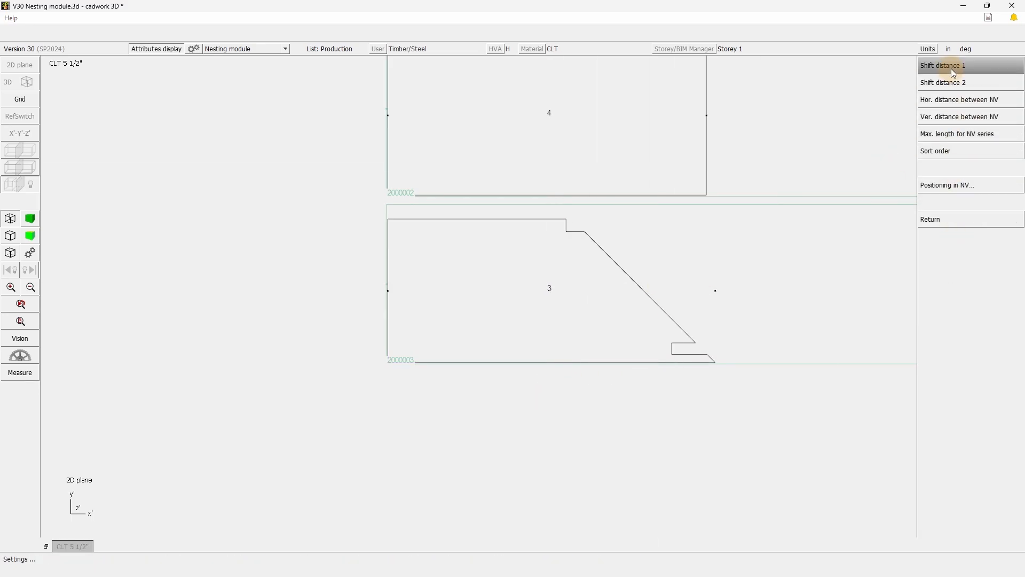
mouse_move(950, 83)
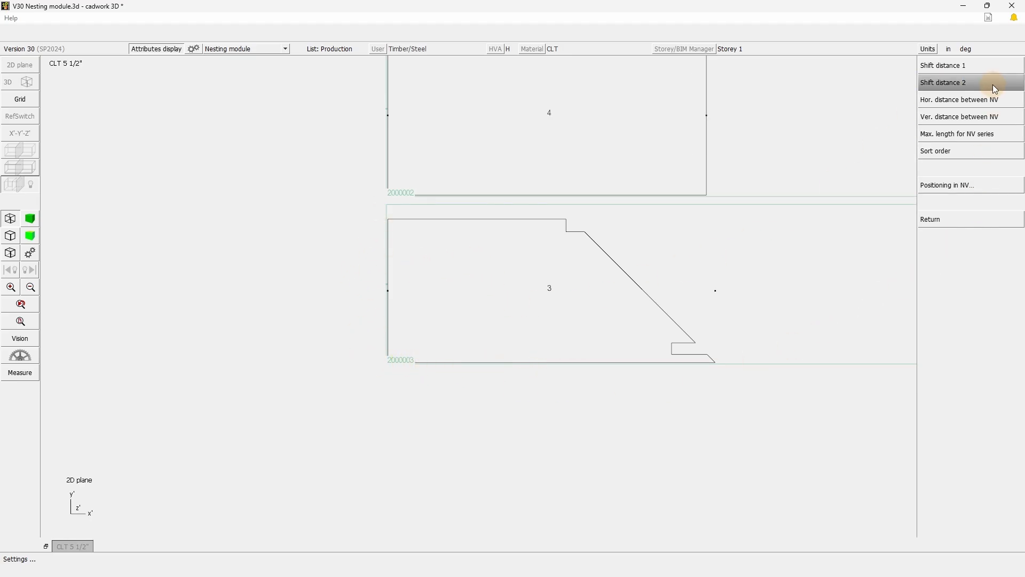
mouse_move(992, 85)
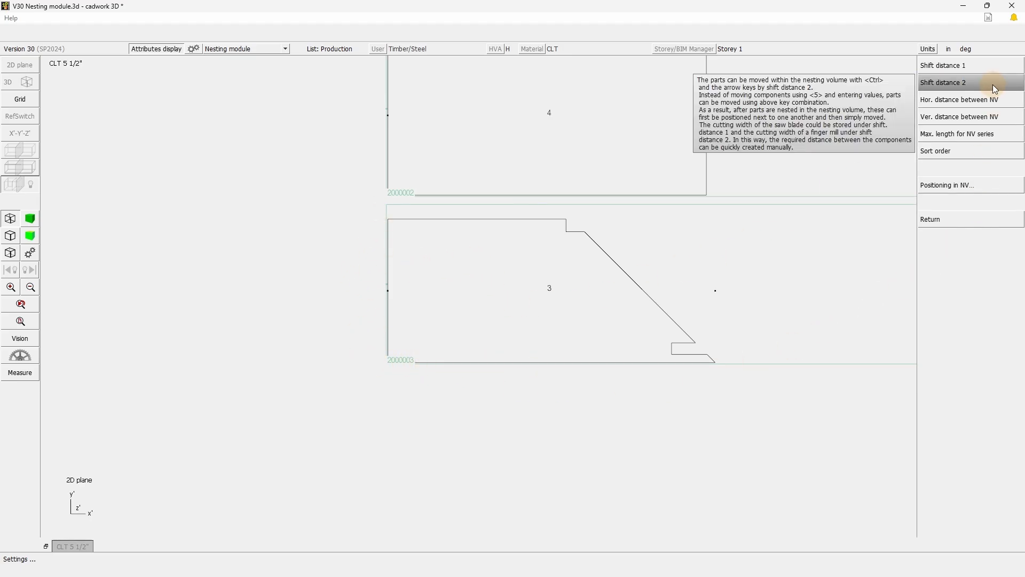
left_click(956, 83)
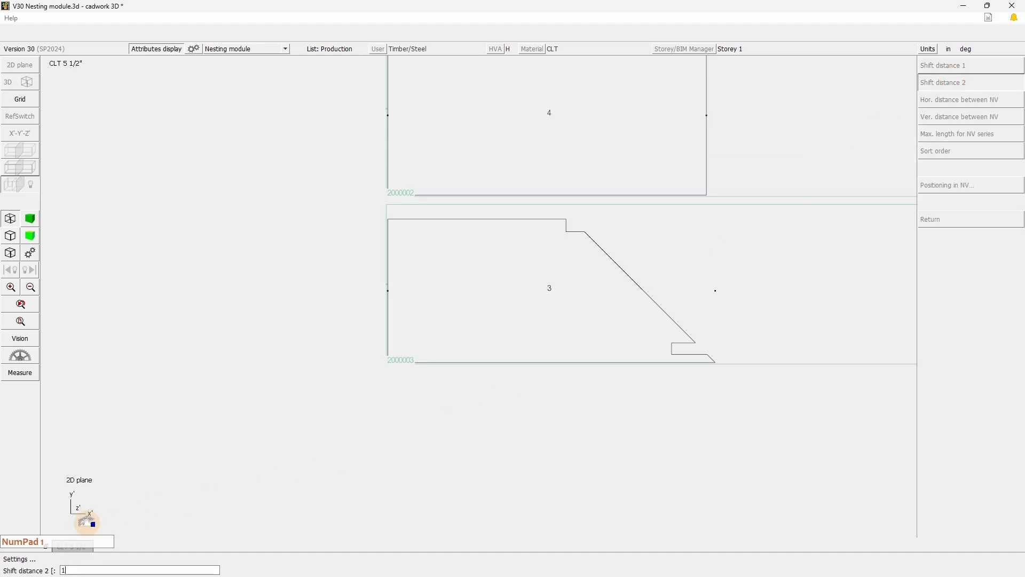
key("Return")
right_click(661, 335)
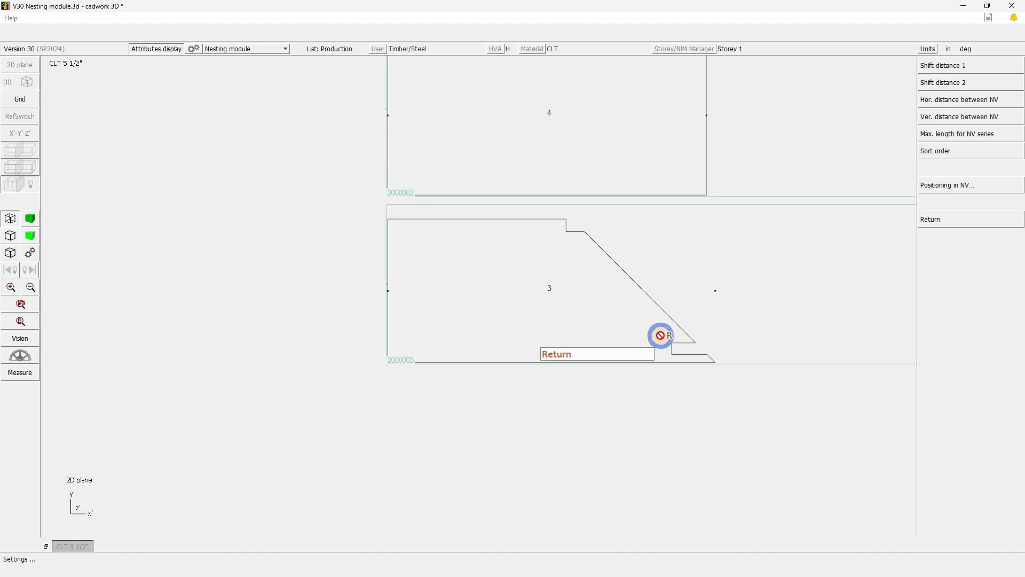
- Move wall panel 1 by the lower corner of its sloped edge onto the lower tip of wall panel 3 in nesting volume 2000003
scroll(478, 297, "down", 4)
scroll(479, 296, "down", 3)
scroll(504, 248, "up", 3)
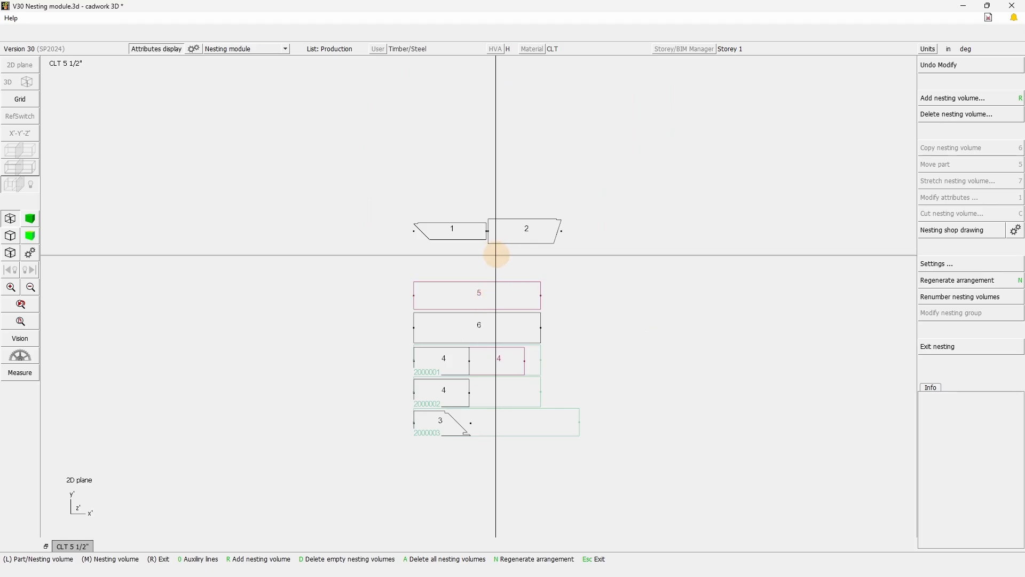
scroll(438, 321, "up", 2)
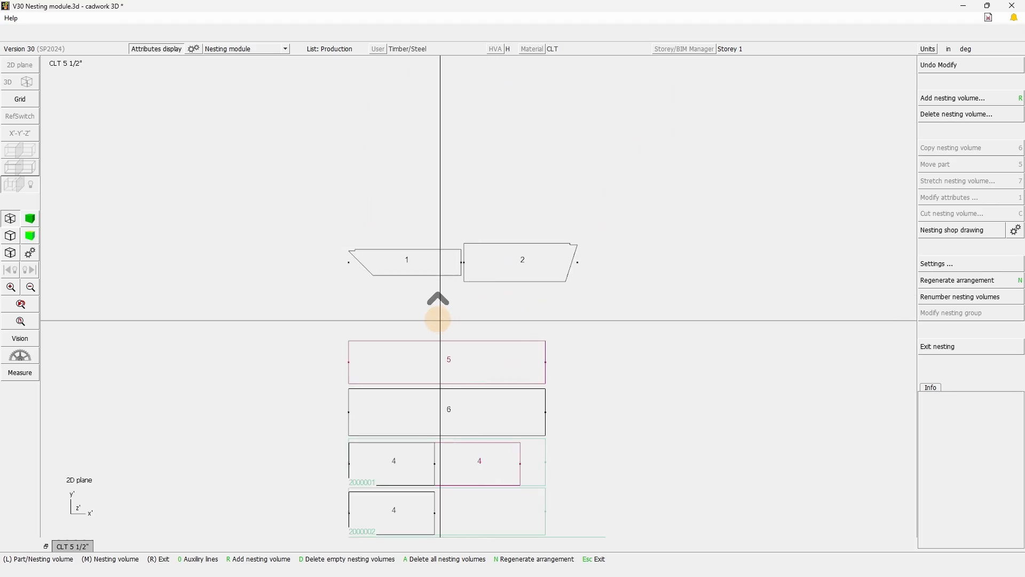
left_click(374, 275)
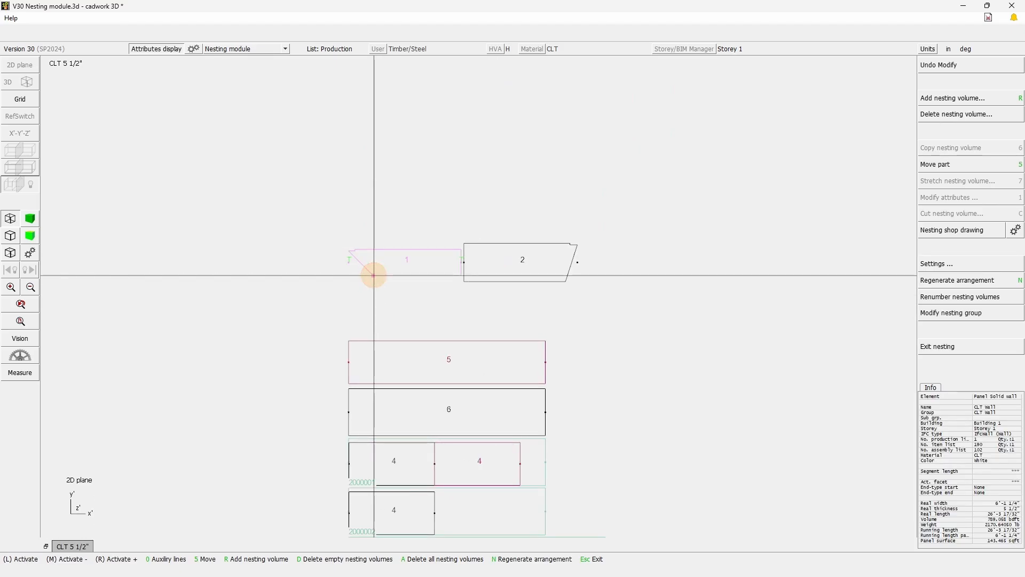
key("5")
scroll(428, 320, "down", 4)
scroll(470, 368, "up", 8)
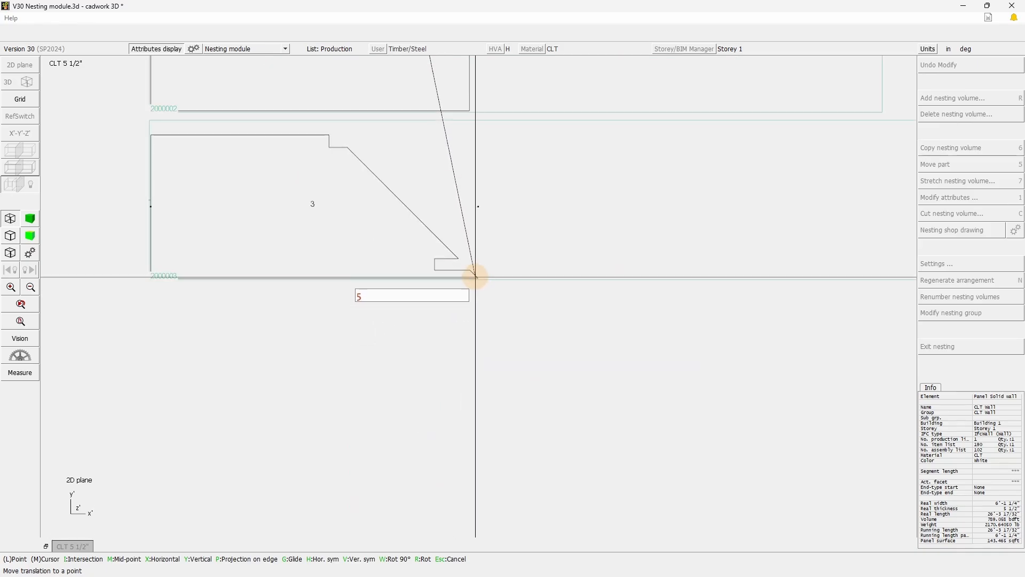
left_click(476, 276)
scroll(477, 280, "up", 2)
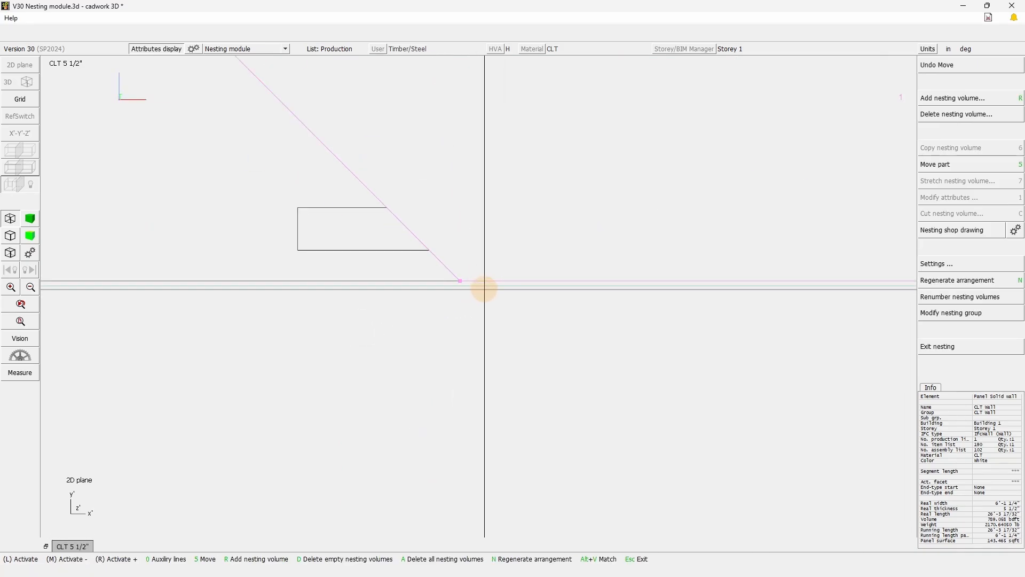
scroll(474, 286, "down", 4)
scroll(478, 296, "up", 3)
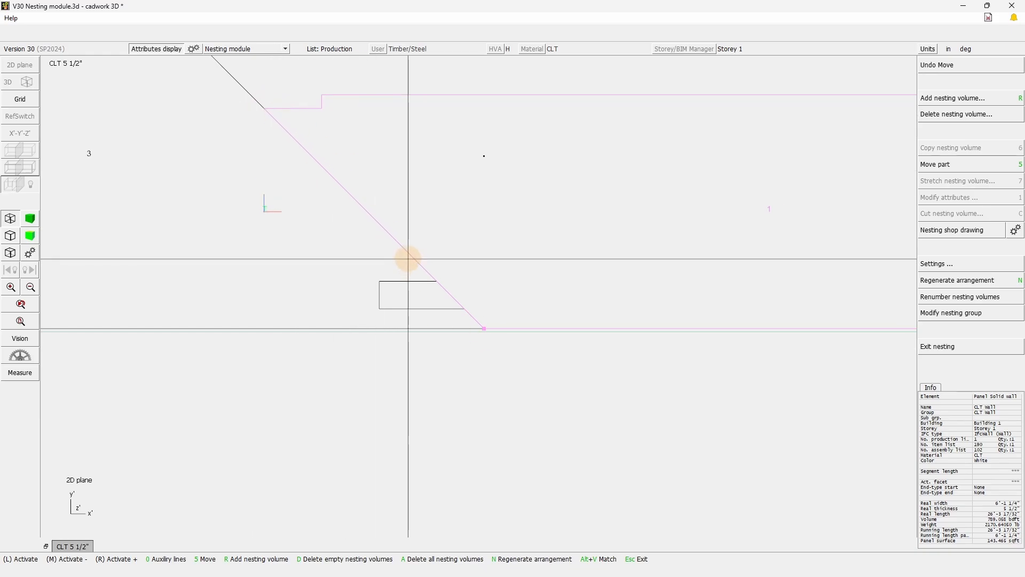
scroll(476, 296, "down", 2)
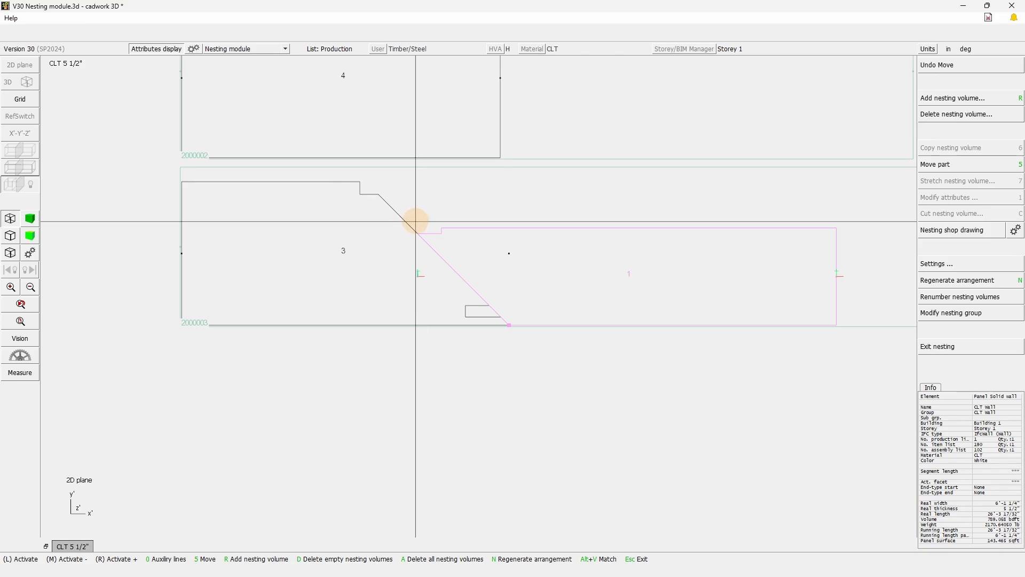
- Add an auxiliary line parallel to the sloped edge of wall panel 3 at a distance of 5/16"
type("0")
type("5")
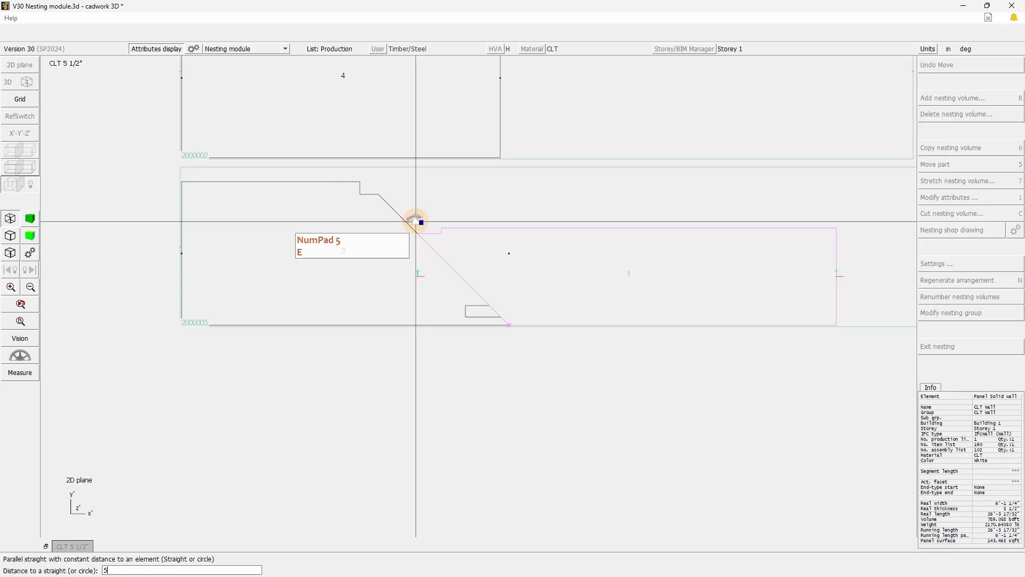
type("/16")
key("Return")
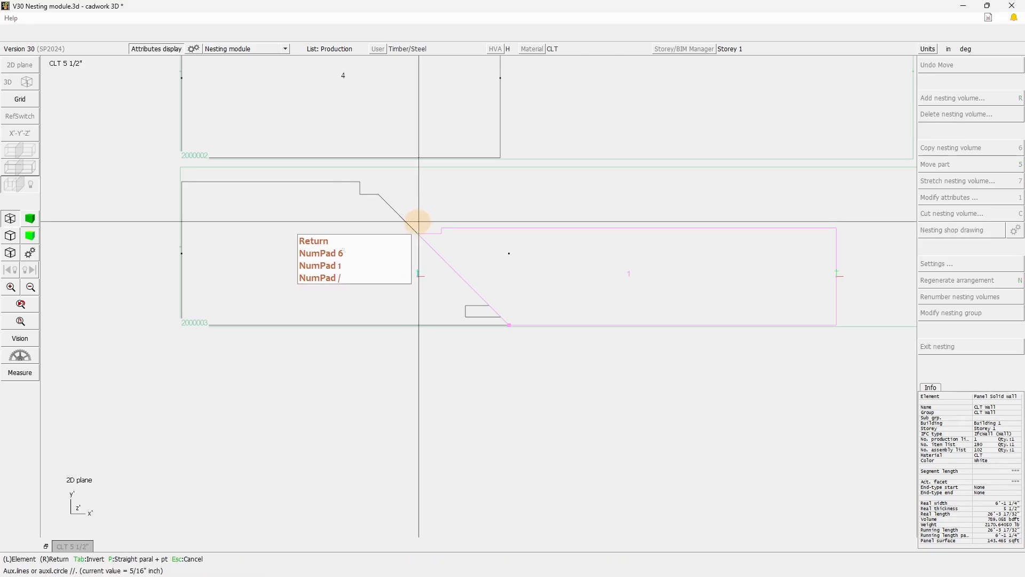
left_click(408, 220)
right_click(502, 346)
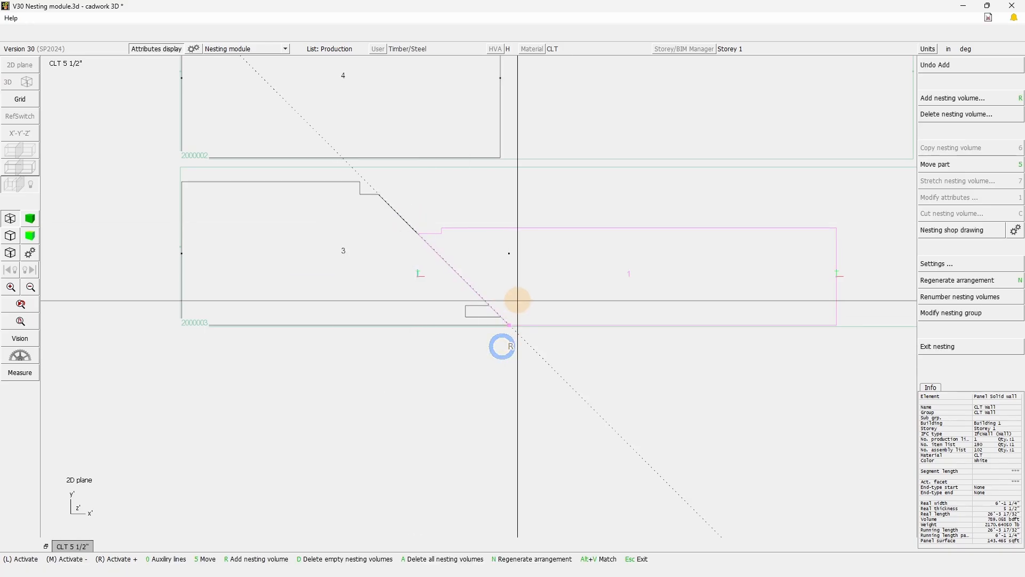
- Nudge wall panel 1 horizontally away from wall panel 3 by one preset shift distance
scroll(523, 300, "up", 5)
scroll(427, 433, "up", 5)
middle_click_drag(423, 435, 398, 320)
left_click(408, 314)
left_click(405, 316)
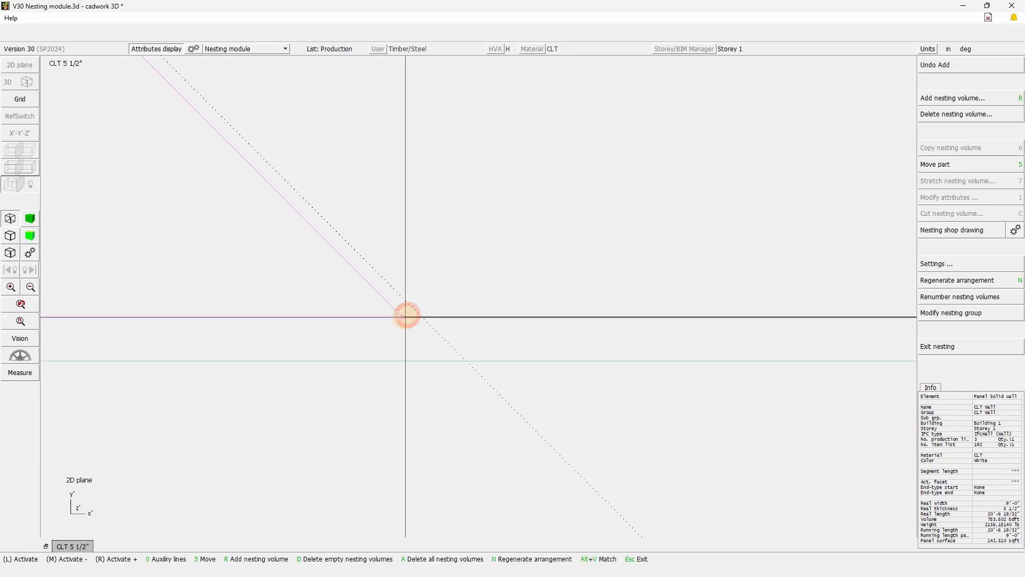
left_click(417, 317)
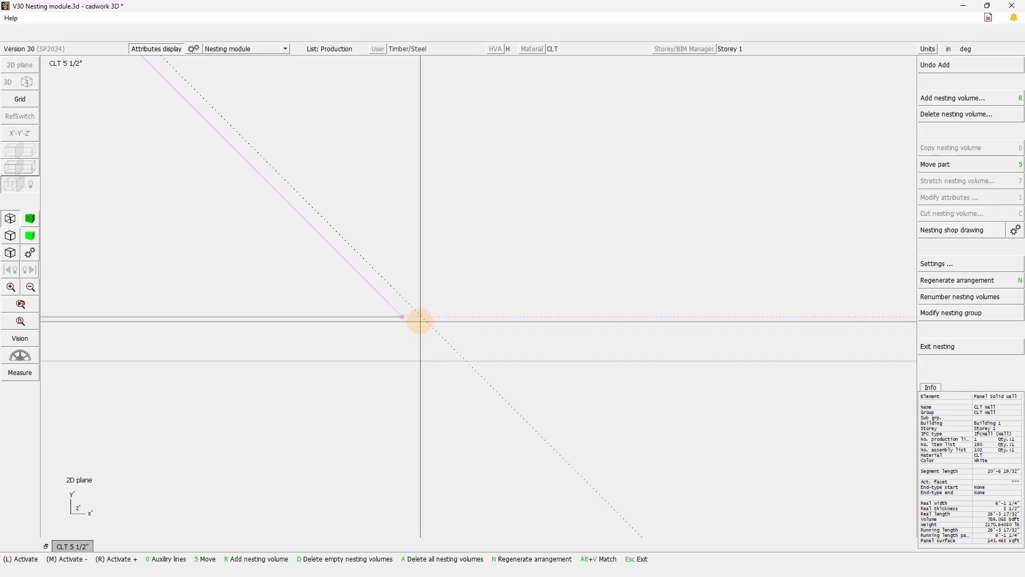
key("shift+Right")
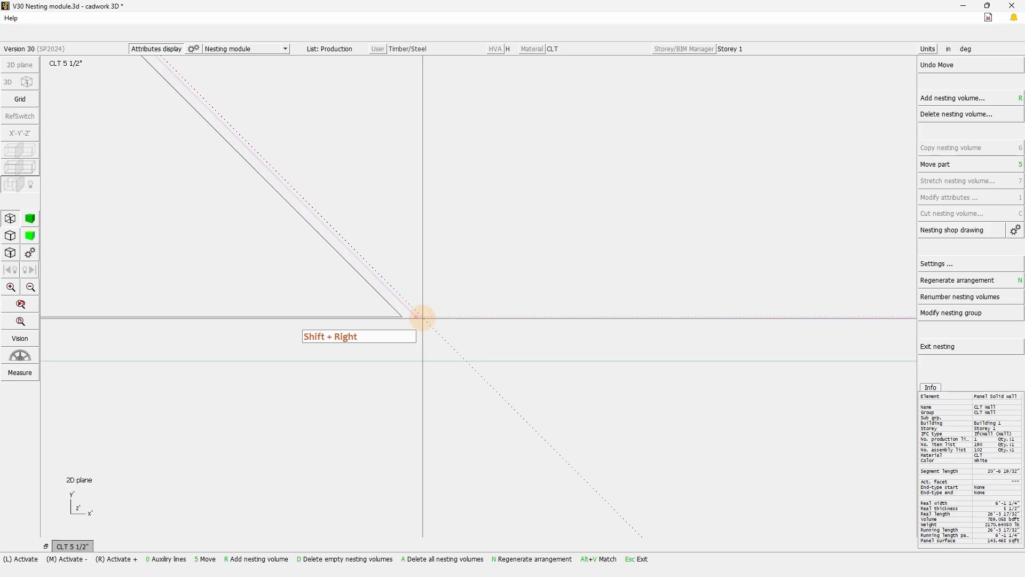
- Move wall panel 1 by its lower tip onto the intersection of the auxiliary line and the panel's bottom edge, then deactivate it
scroll(352, 314, "up", 4)
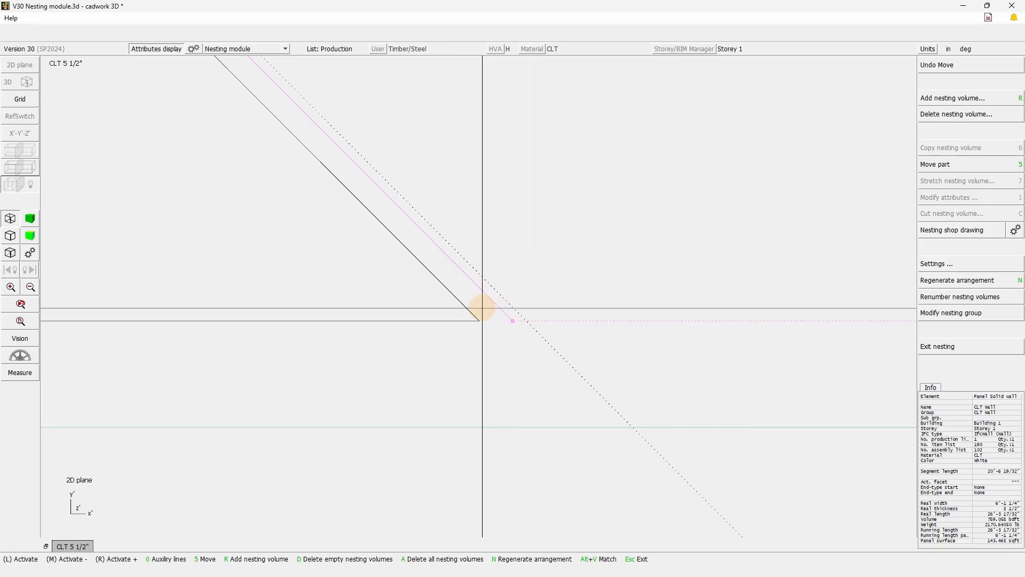
key("5")
left_click(525, 321)
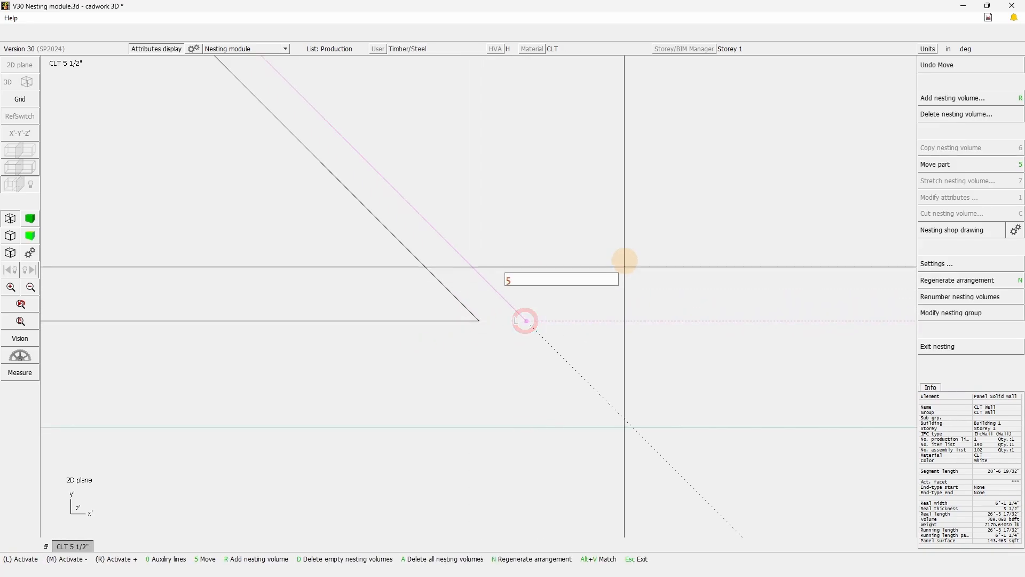
scroll(474, 291, "down", 2)
scroll(479, 295, "down", 2)
scroll(479, 296, "down", 2)
left_click(556, 333)
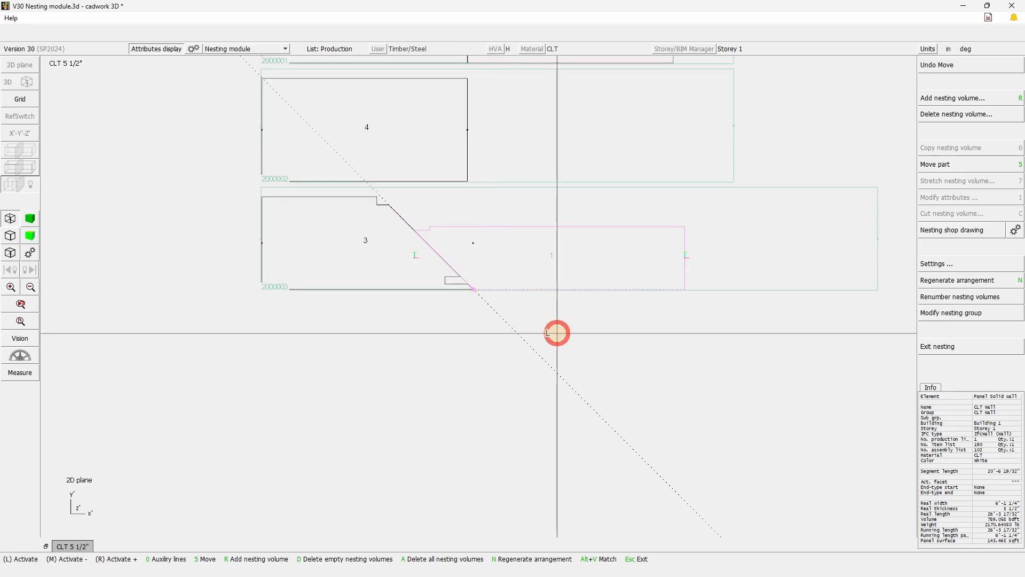
- Move wall panel 2 by its lower square corner onto the lower end corner of wall panel 1 in nesting volume 2000003
scroll(478, 295, "down", 5)
left_click(466, 99)
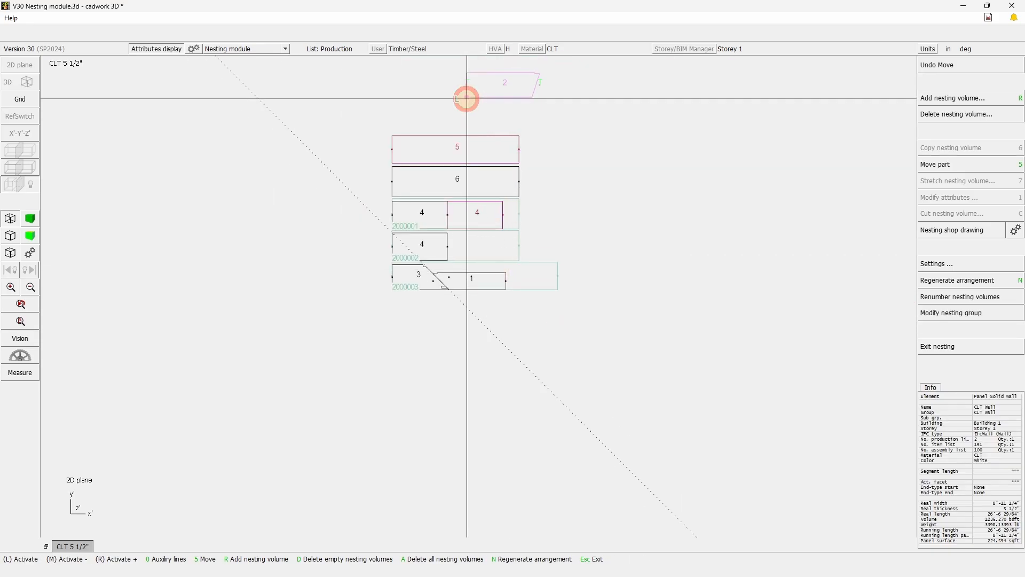
key("5")
scroll(514, 270, "up", 6)
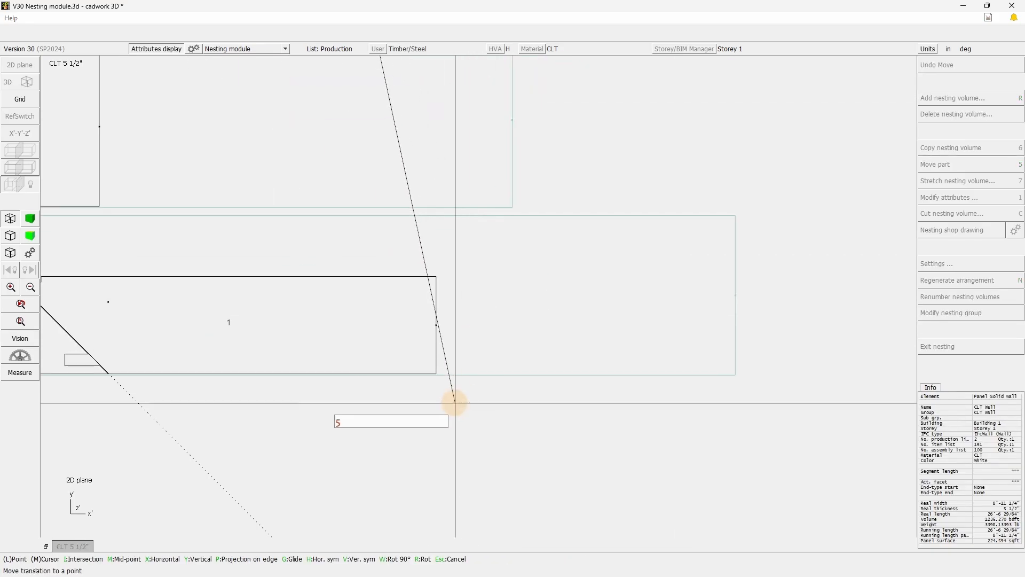
left_click(437, 372)
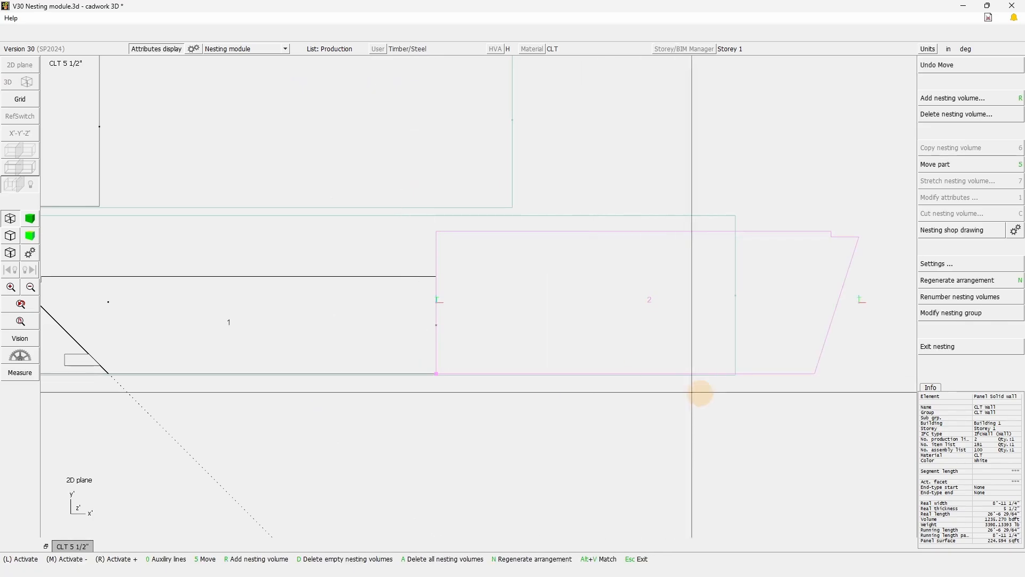
scroll(476, 293, "down", 5)
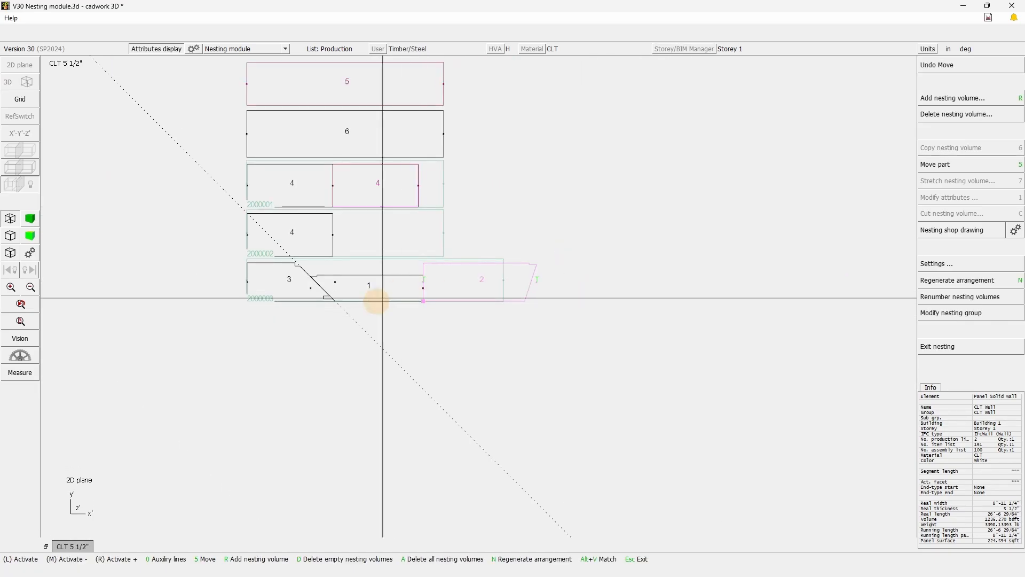
scroll(479, 314, "up", 4)
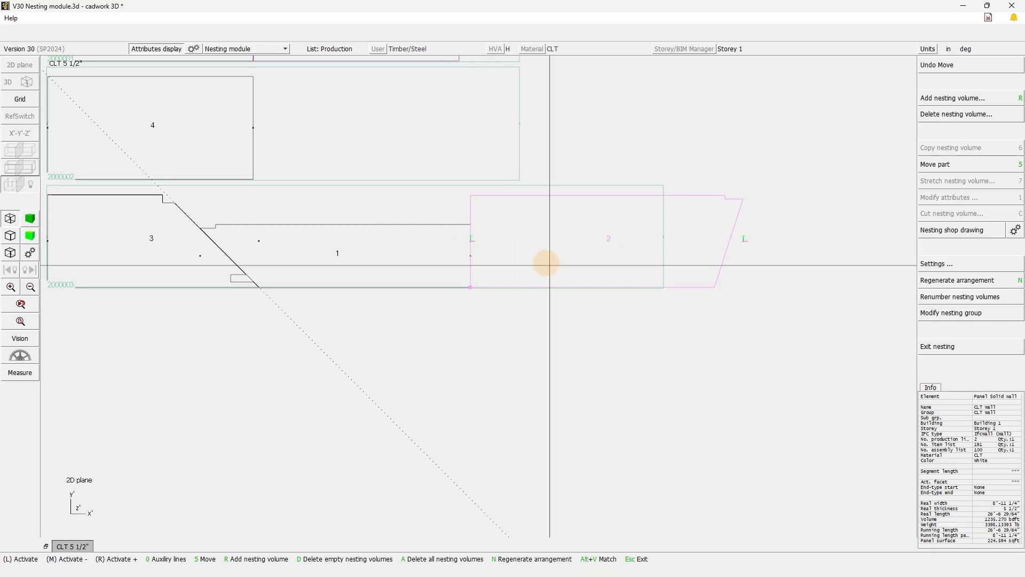
scroll(476, 293, "down", 3)
scroll(475, 294, "up", 3)
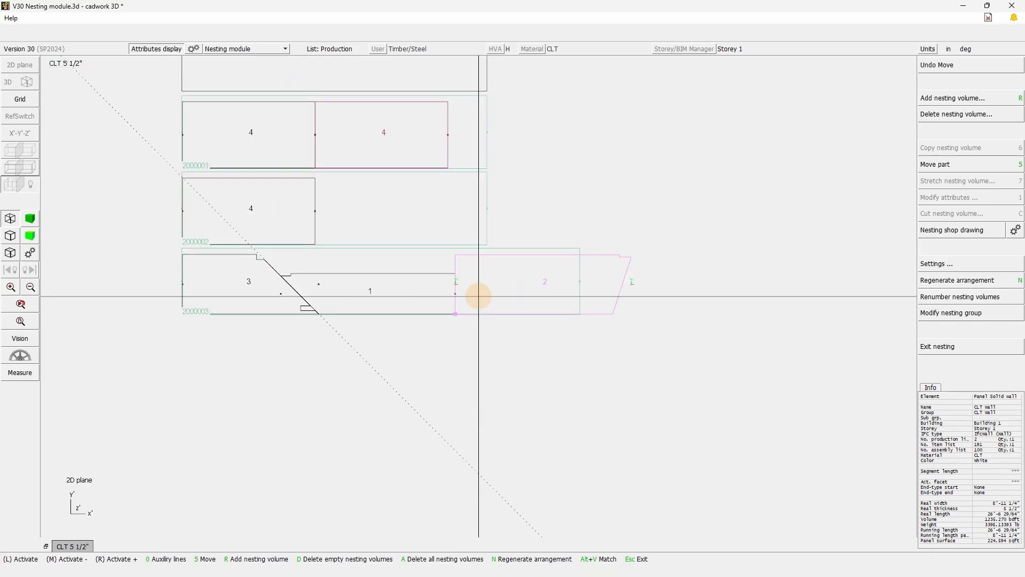
- Move wall panel 2 onto the lower-right corner of panel 4 in nesting volume 2000002 and deactivate it
key("5")
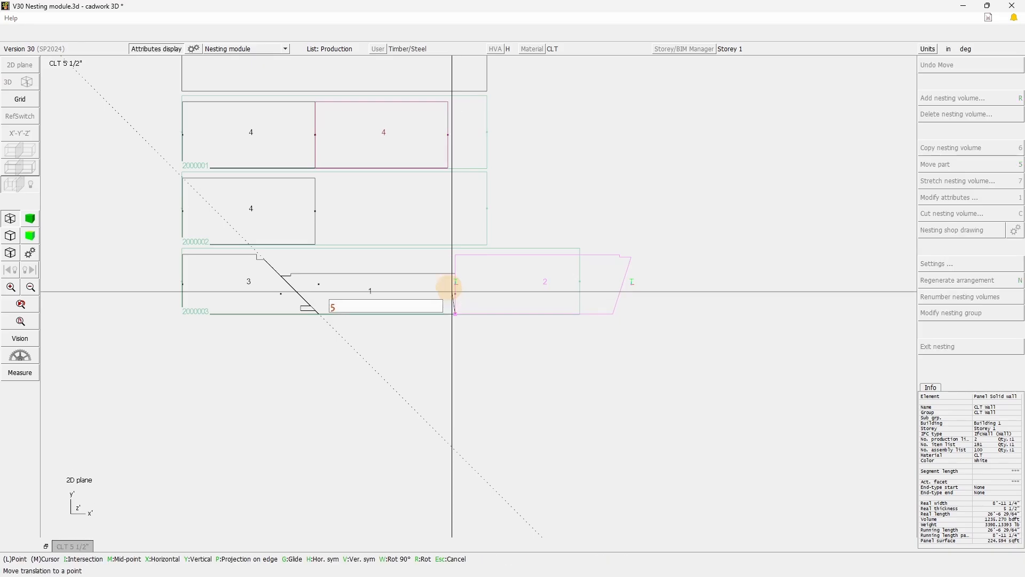
scroll(463, 284, "up", 5)
left_click(458, 287)
scroll(460, 284, "down", 5)
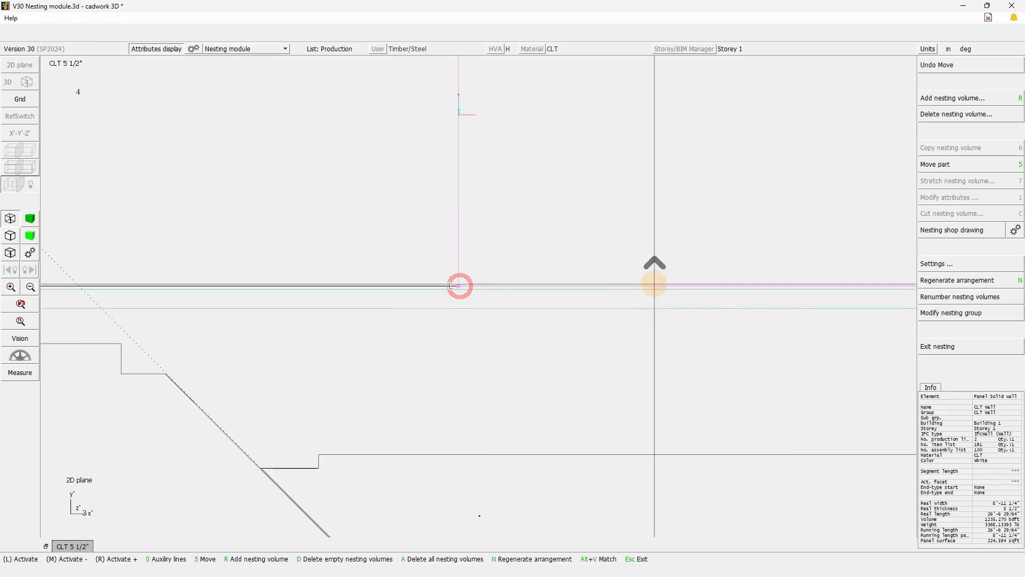
scroll(479, 297, "up", 3)
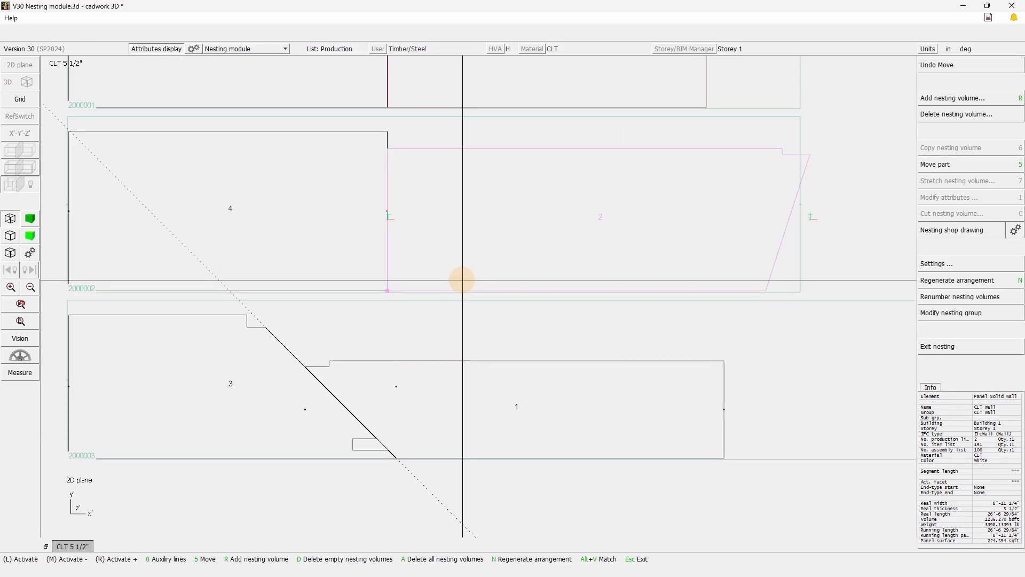
scroll(398, 275, "up", 5)
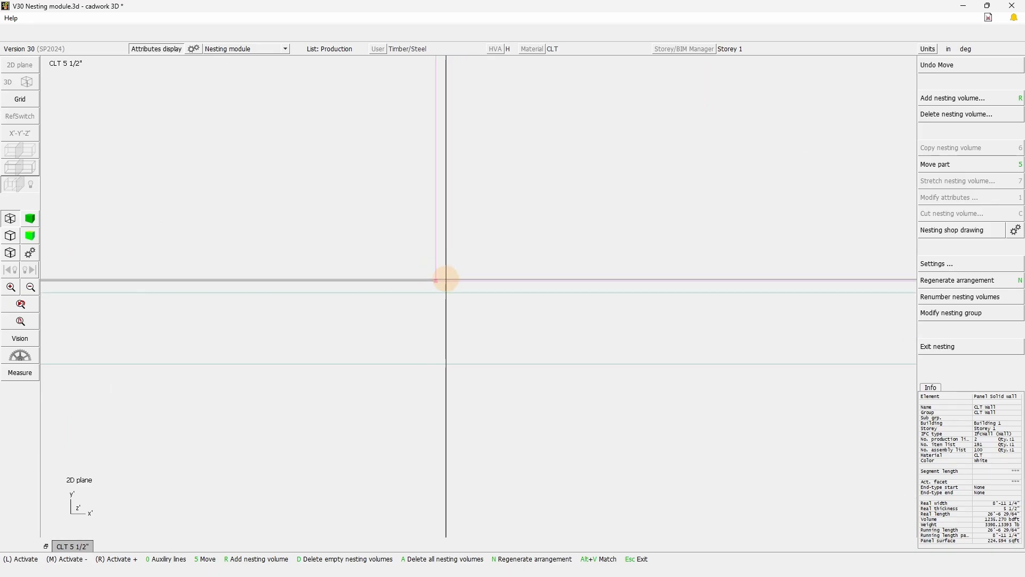
scroll(497, 304, "down", 5)
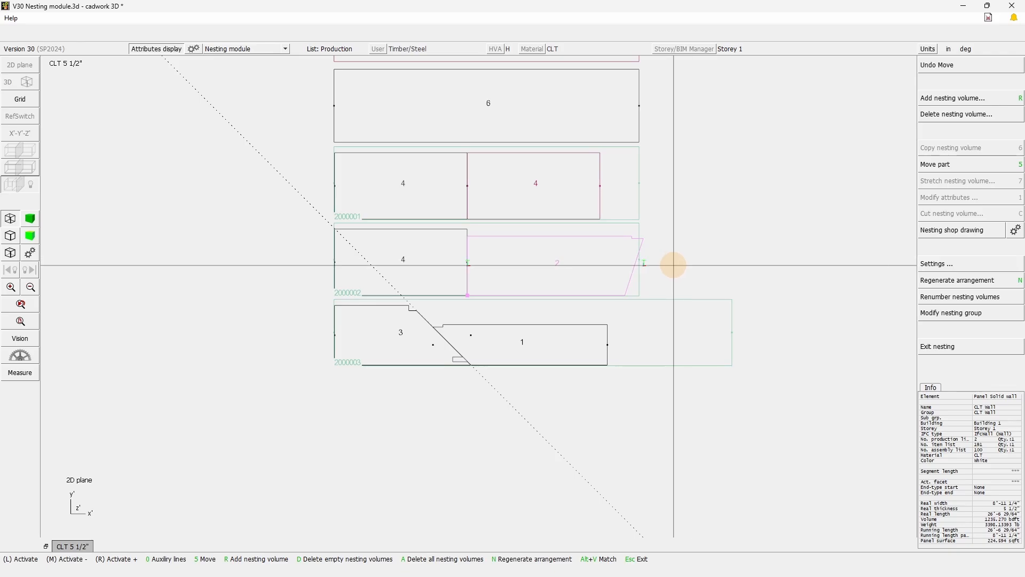
scroll(682, 263, "down", 5)
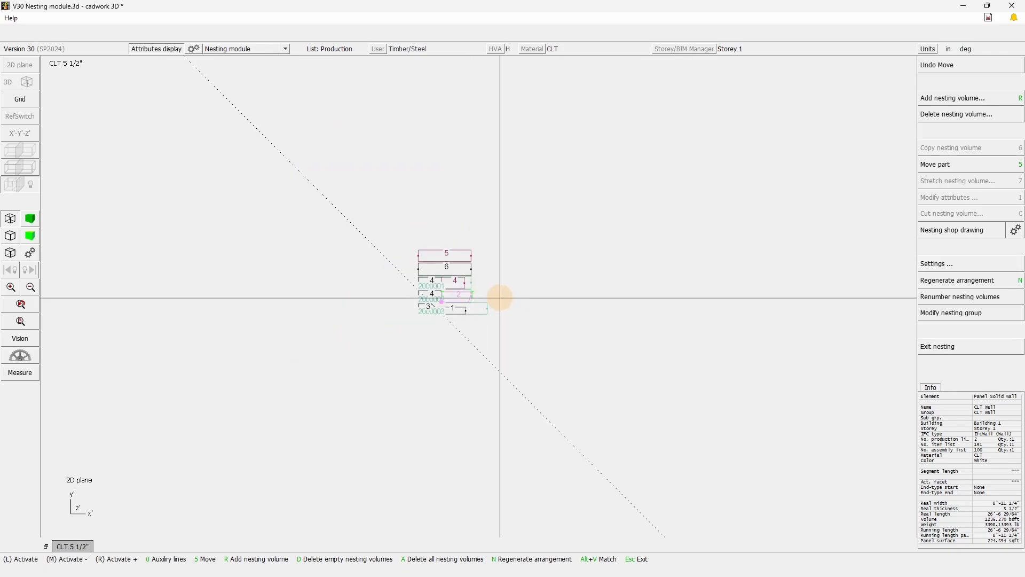
key("Escape")
scroll(506, 281, "up", 5)
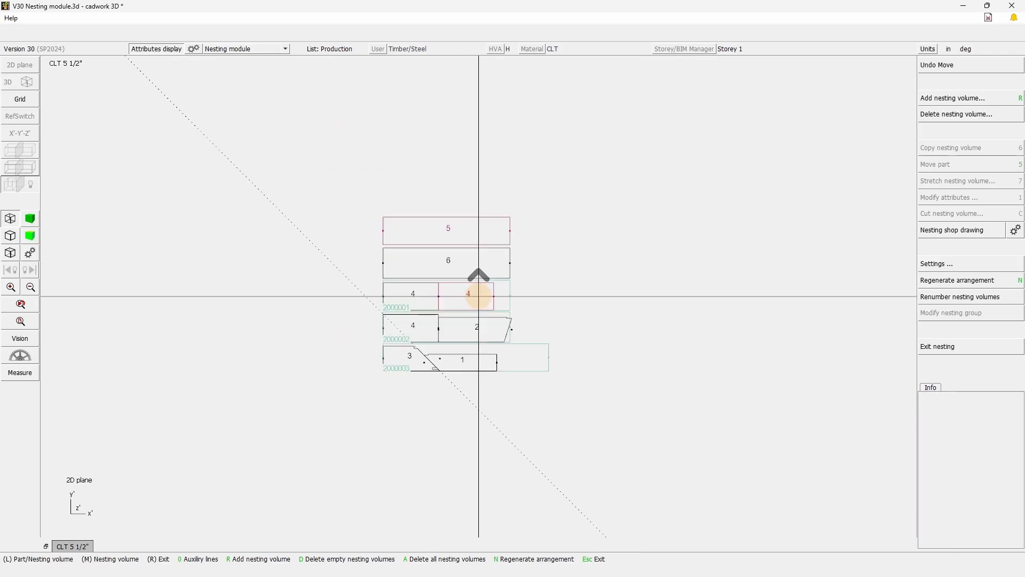
- Activate panel 5 and set the rectangular nesting volume's over-measure to 1" on the right, left, top and bottom
left_click(525, 268)
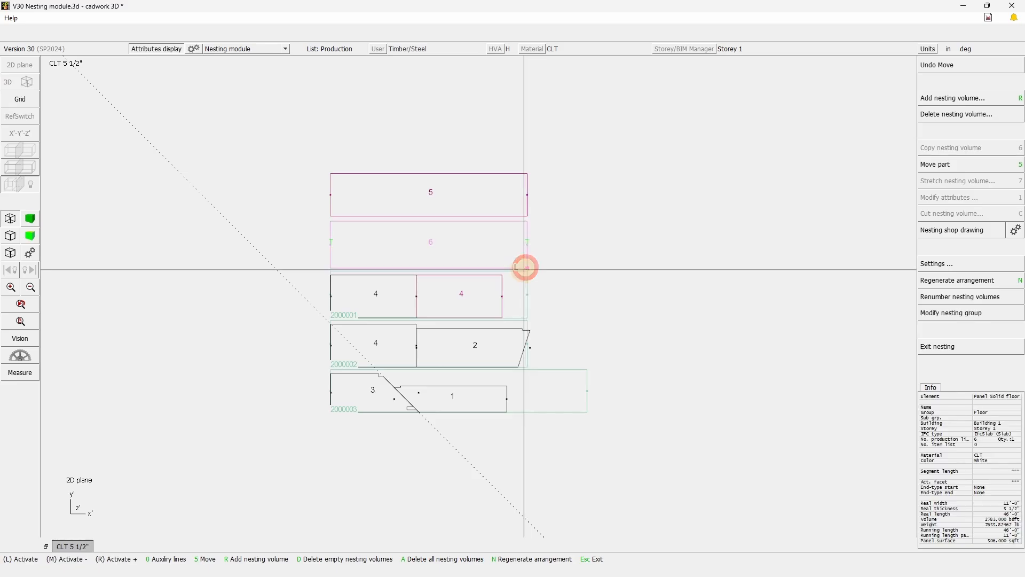
left_click(525, 215)
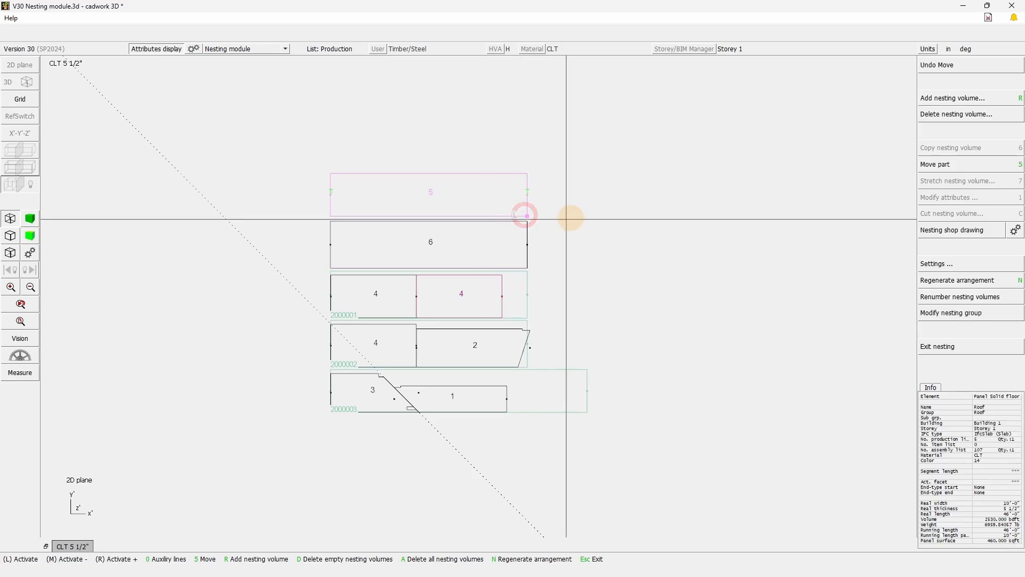
left_click(953, 99)
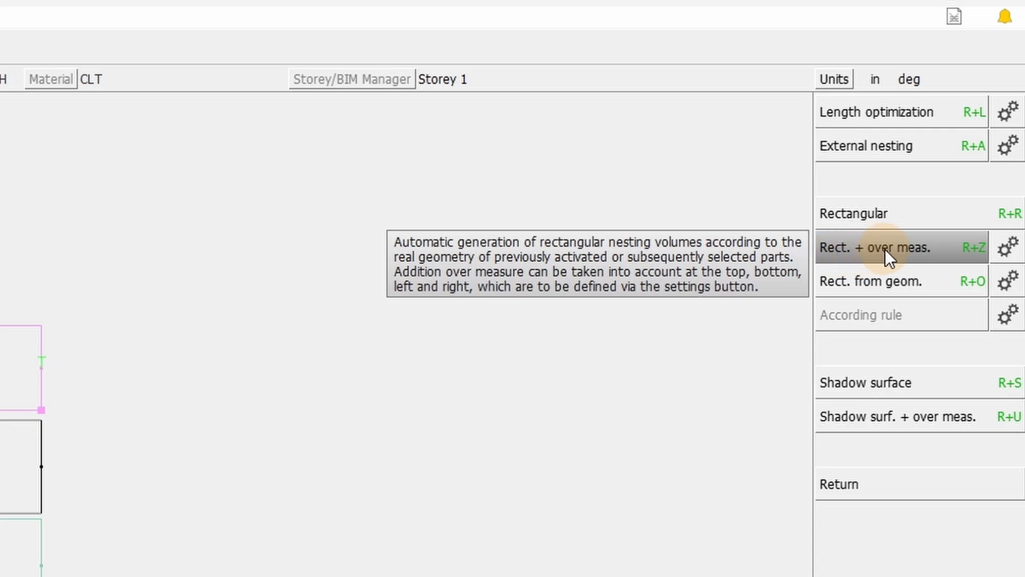
left_click(1008, 248)
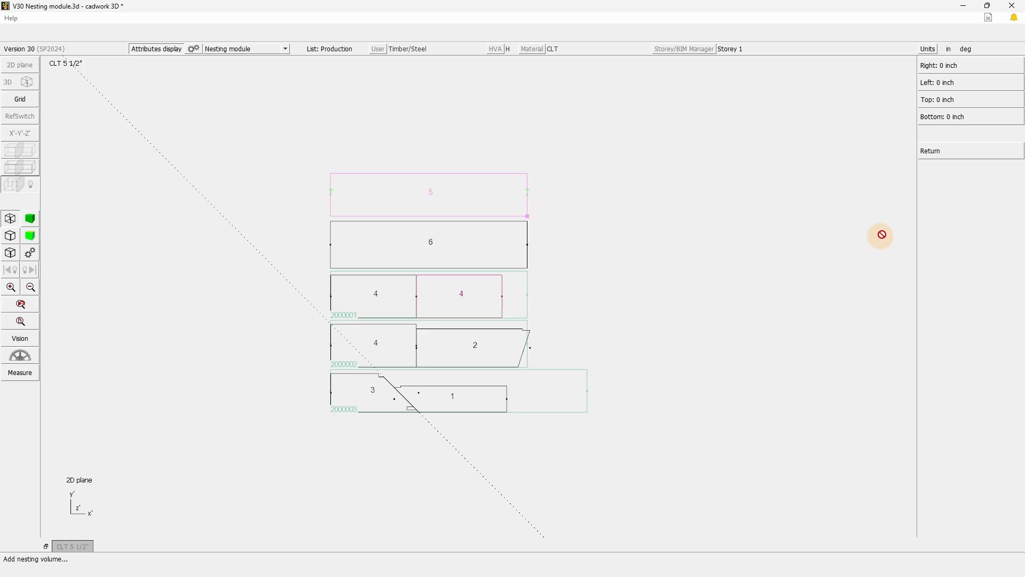
left_click(953, 68)
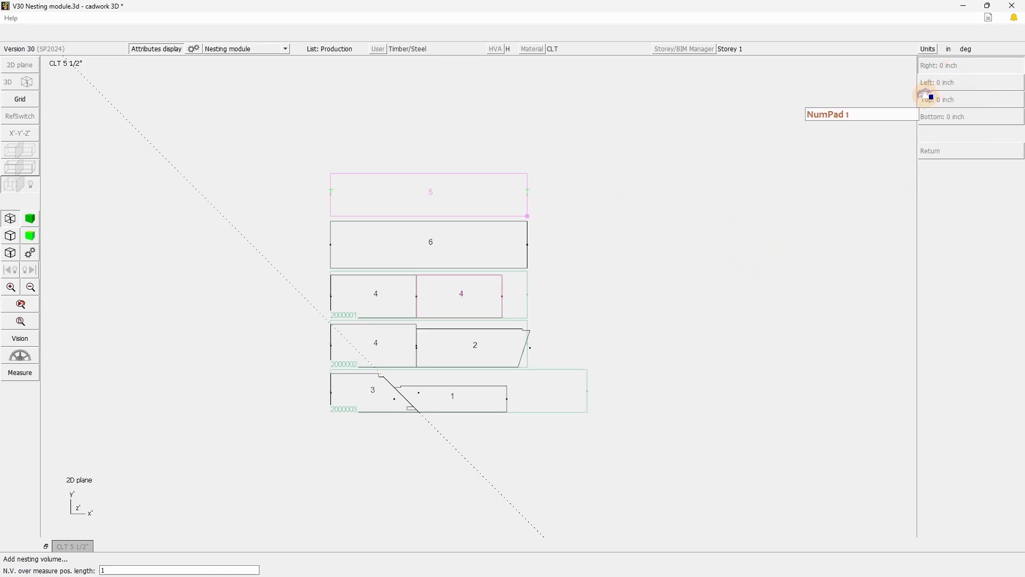
key("Return")
left_click(960, 86)
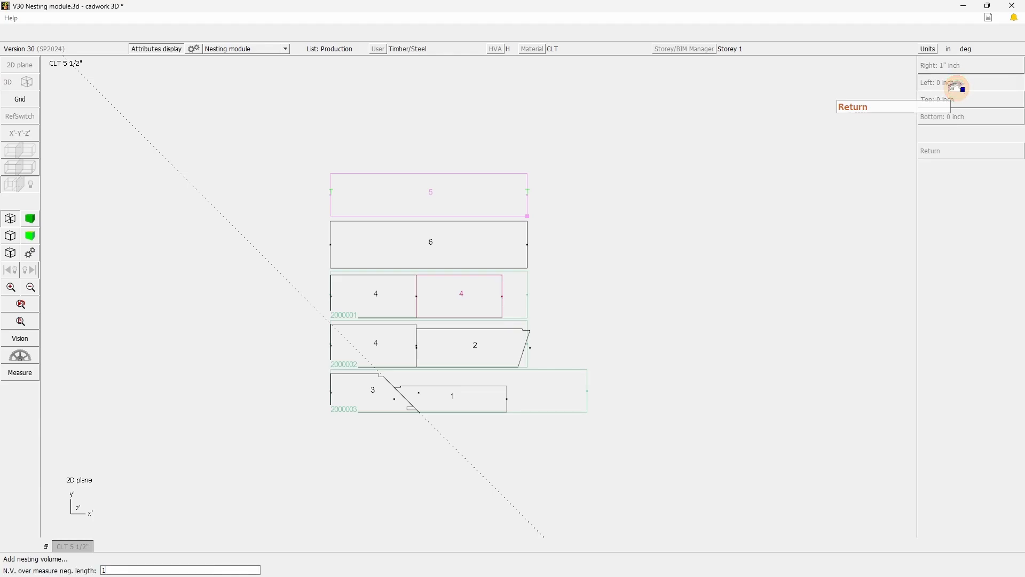
type("1")
left_click(954, 93)
type("1")
key("Return")
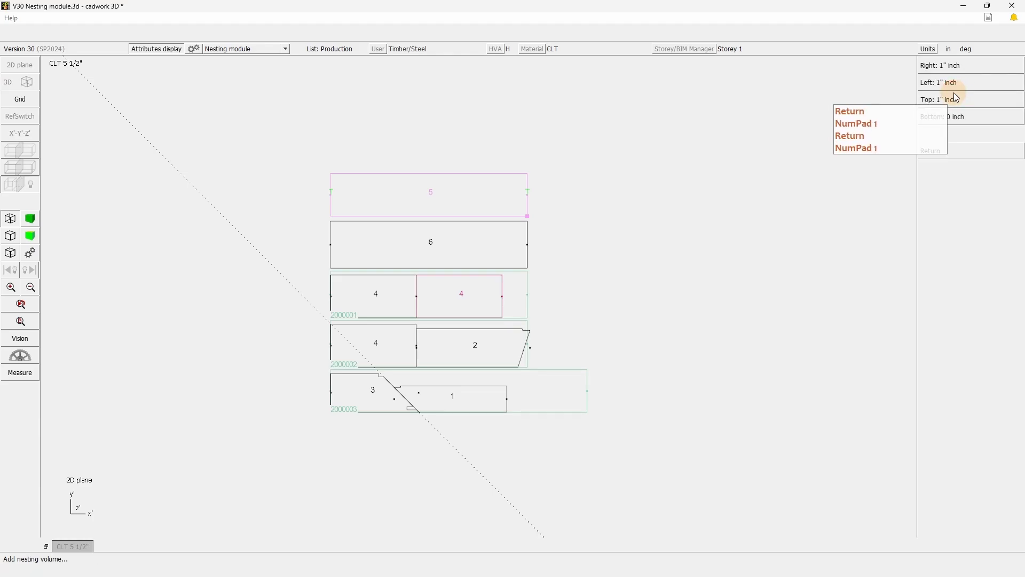
left_click(958, 112)
type("1")
key("Return")
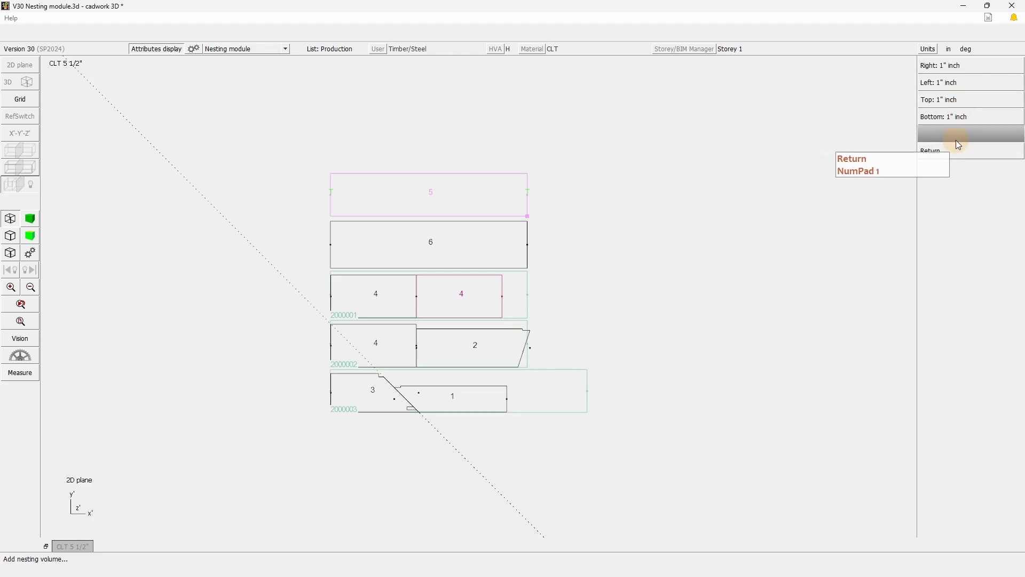
- Add a rectangular over-measure nesting volume named Over meas around panel 5 and check the margin at its lower-left corner
left_click(954, 151)
left_click(955, 138)
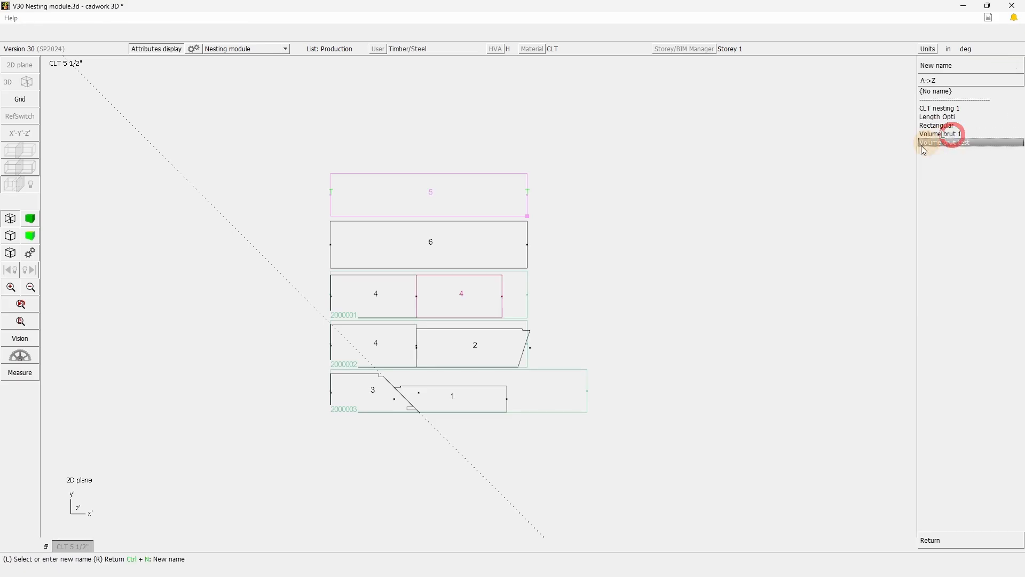
left_click(961, 67)
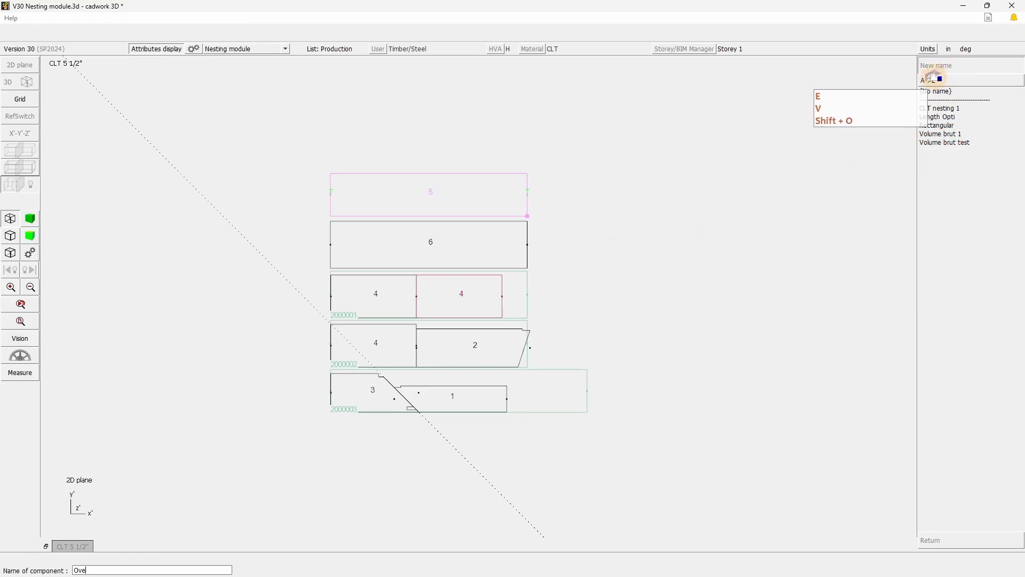
key("Return")
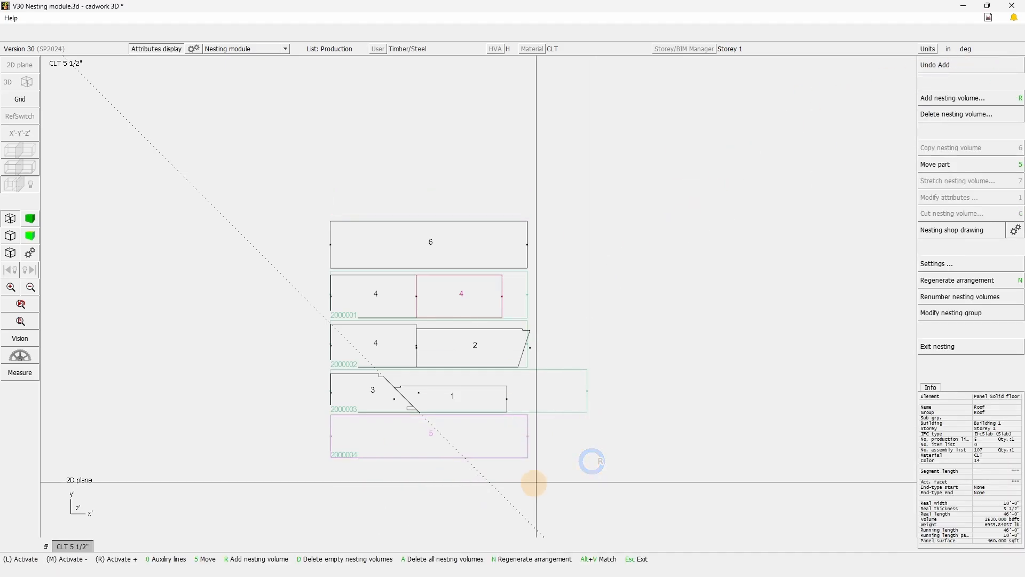
scroll(534, 480, "up", 8)
scroll(436, 390, "up", 5)
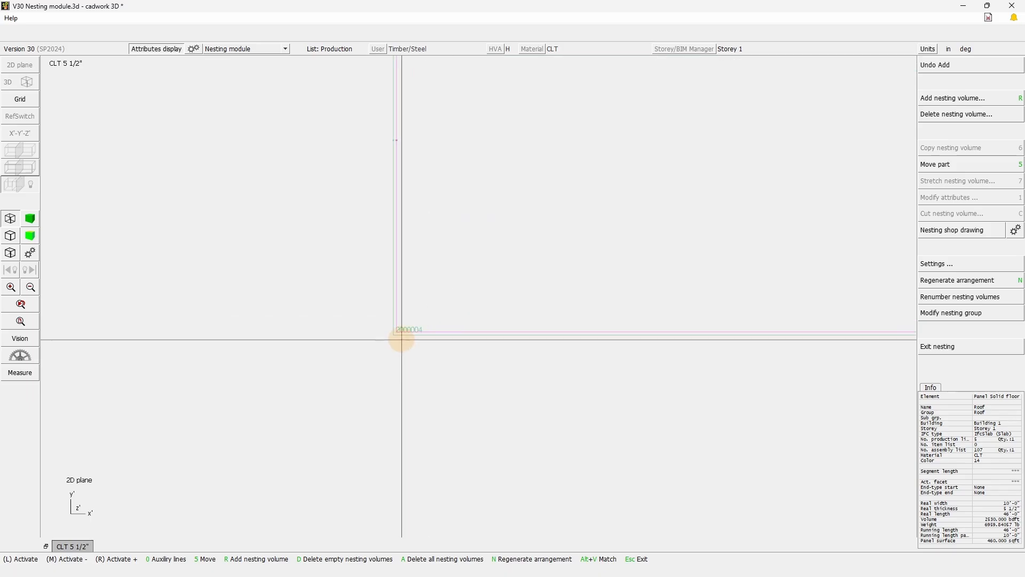
left_click(403, 335)
scroll(419, 330, "down", 5)
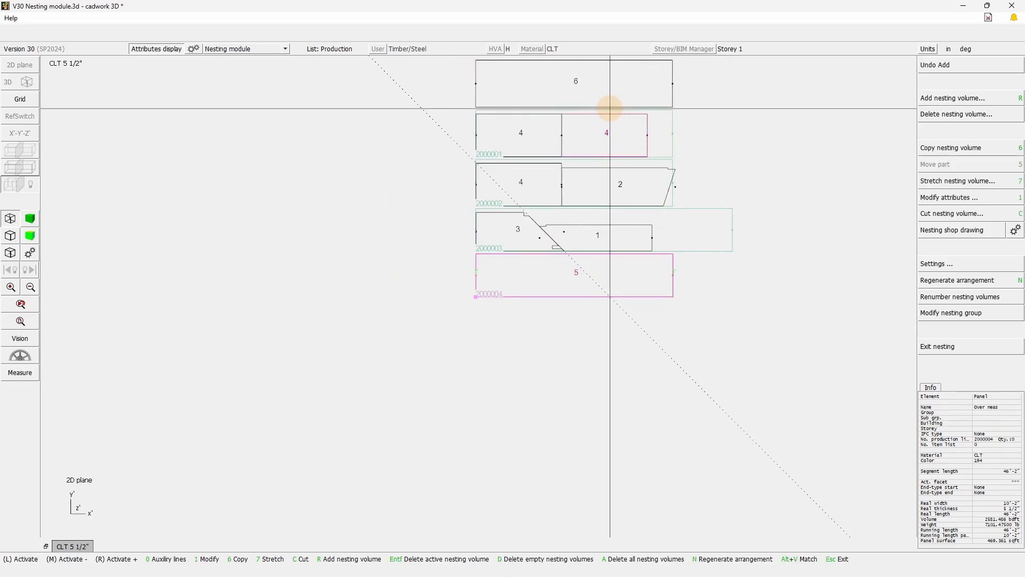
- Activate panel 6 and configure the rectangle-from-geometry volume with a 1" vertical offset and the Bottom left part position
scroll(517, 289, "up", 2)
left_click(574, 226)
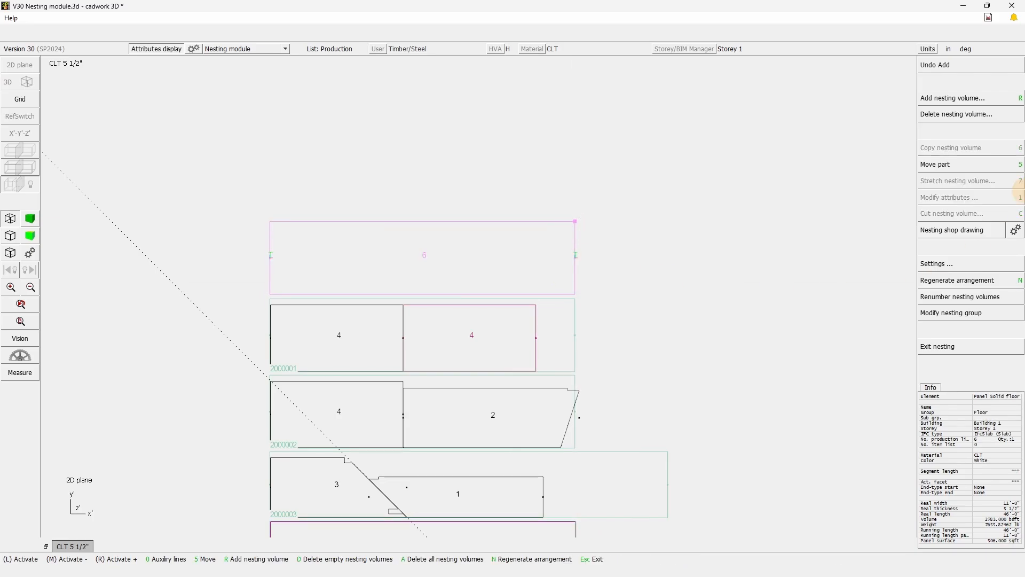
left_click(953, 97)
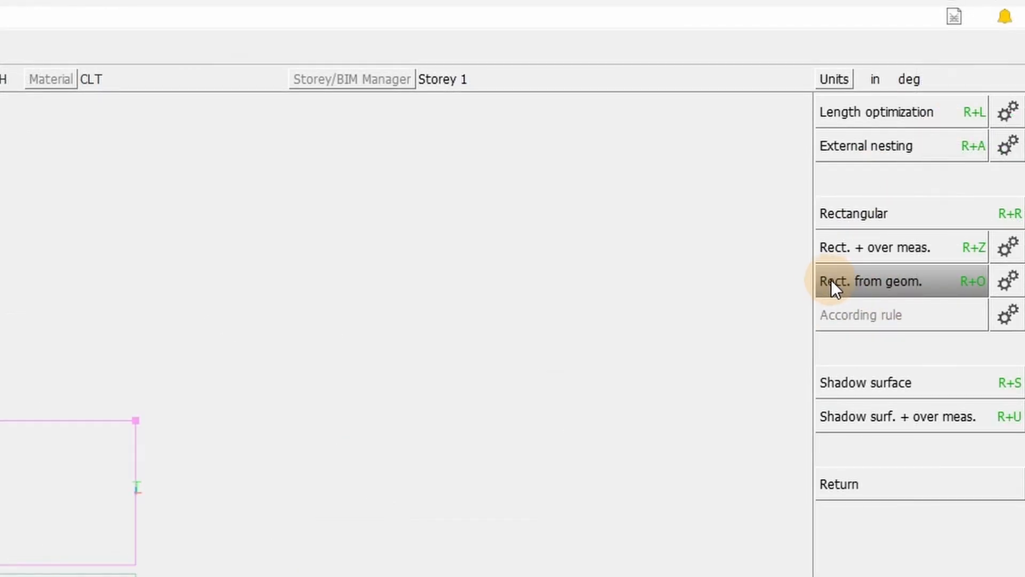
left_click(1002, 282)
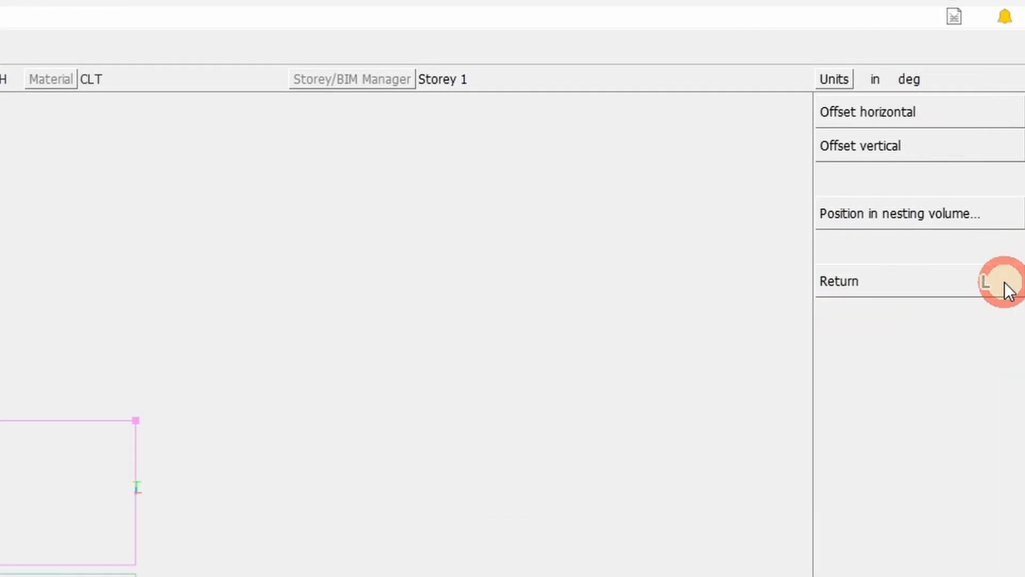
left_click(879, 111)
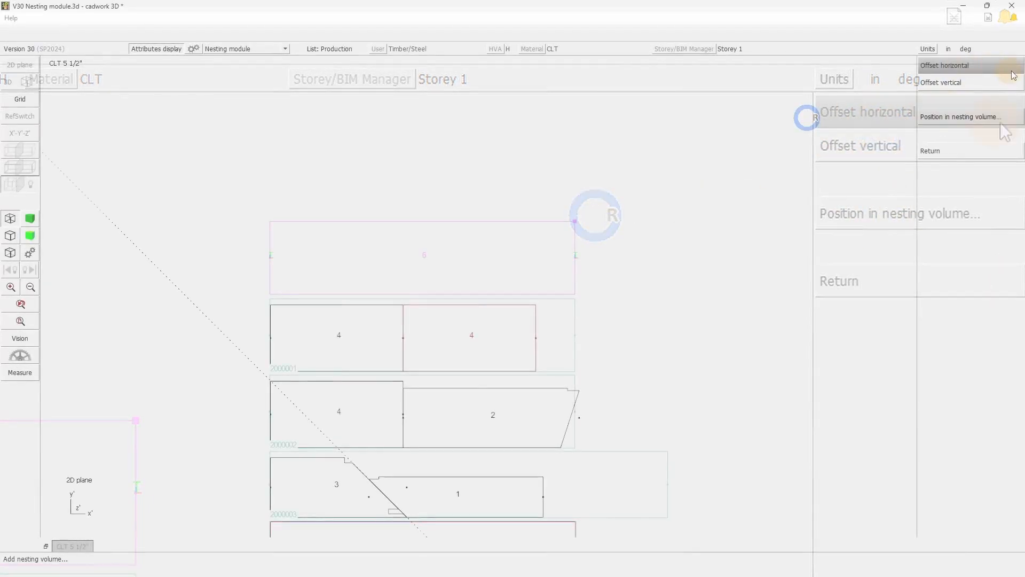
left_click(959, 85)
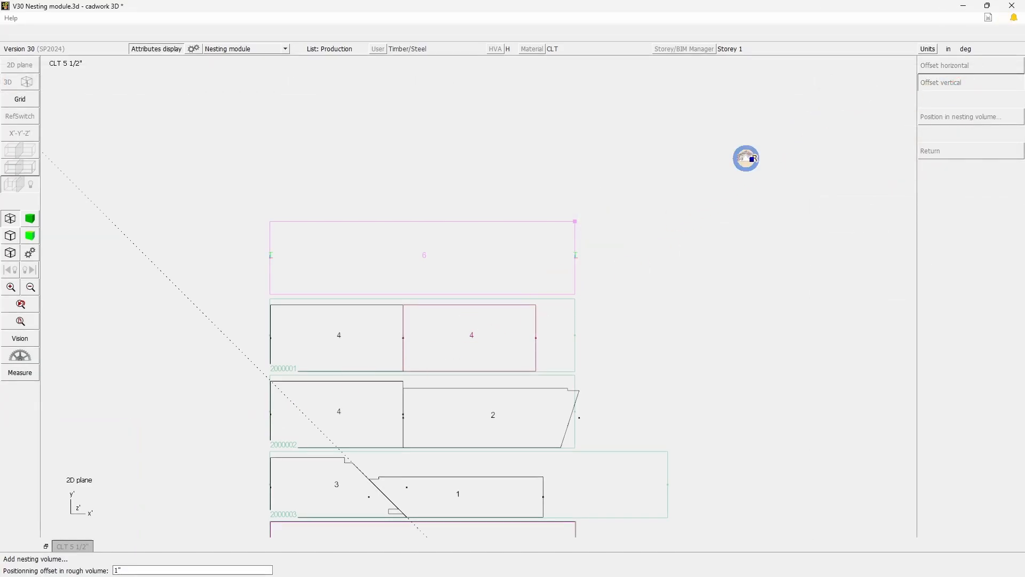
key("Return")
left_click(982, 117)
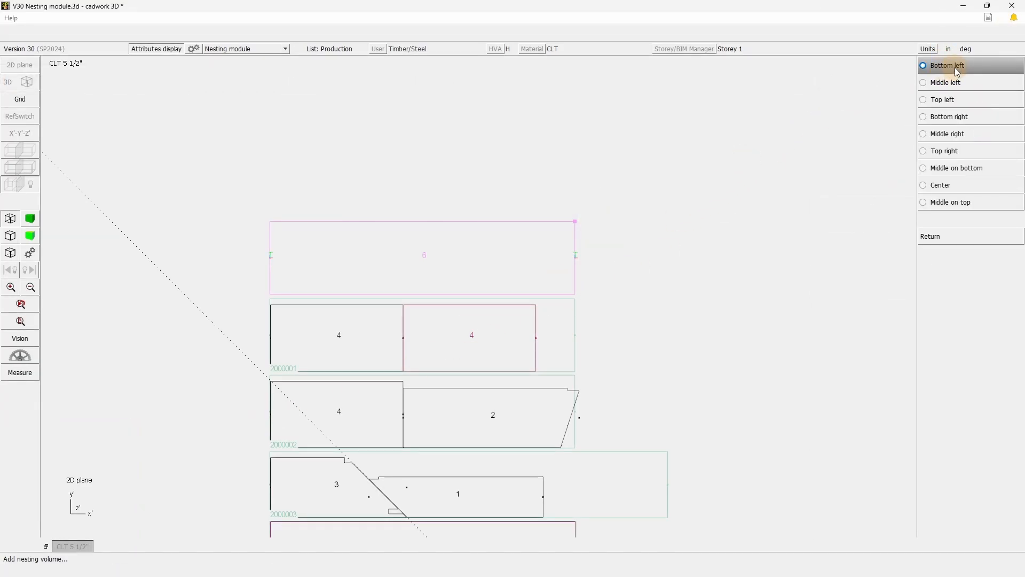
left_click(807, 177)
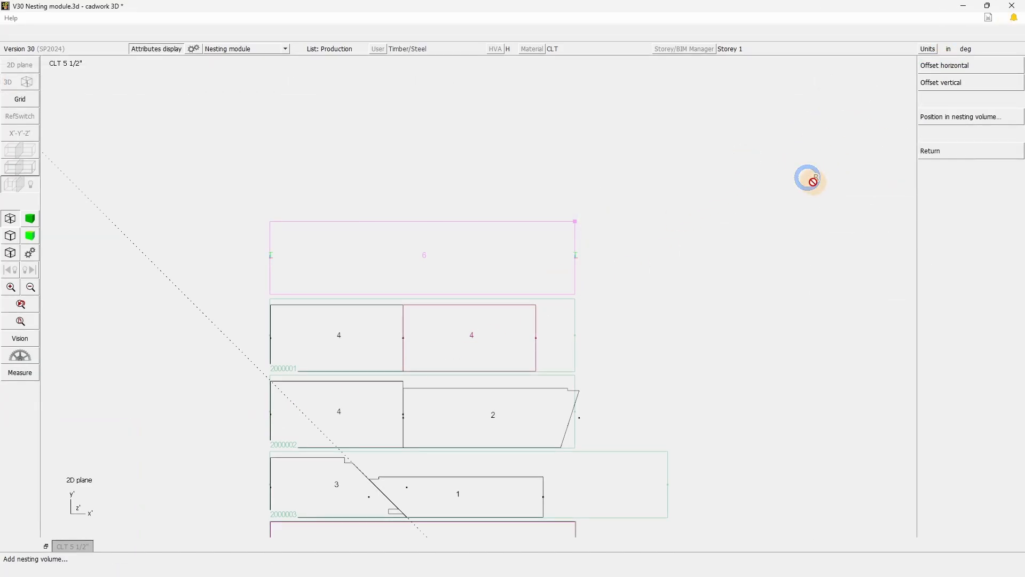
- Add a rectangular nesting volume from panel 6's geometry and name it From geom
left_click(932, 155)
left_click(948, 151)
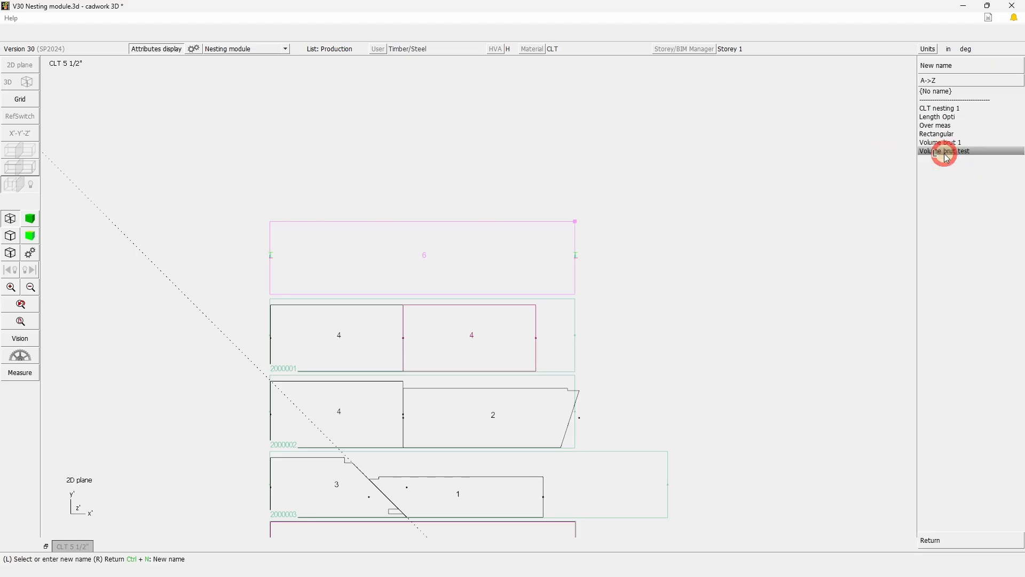
left_click(935, 72)
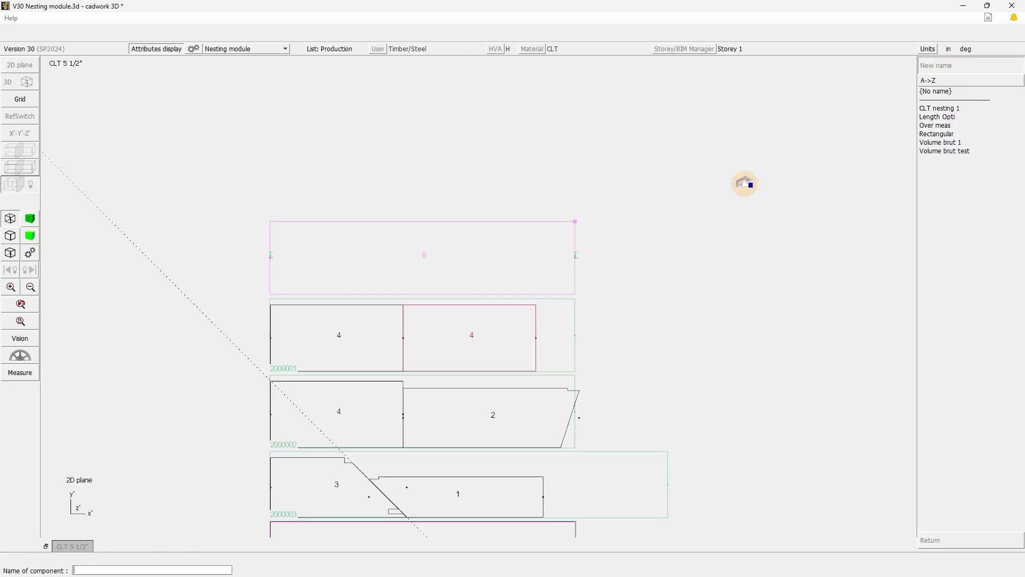
type("From geom")
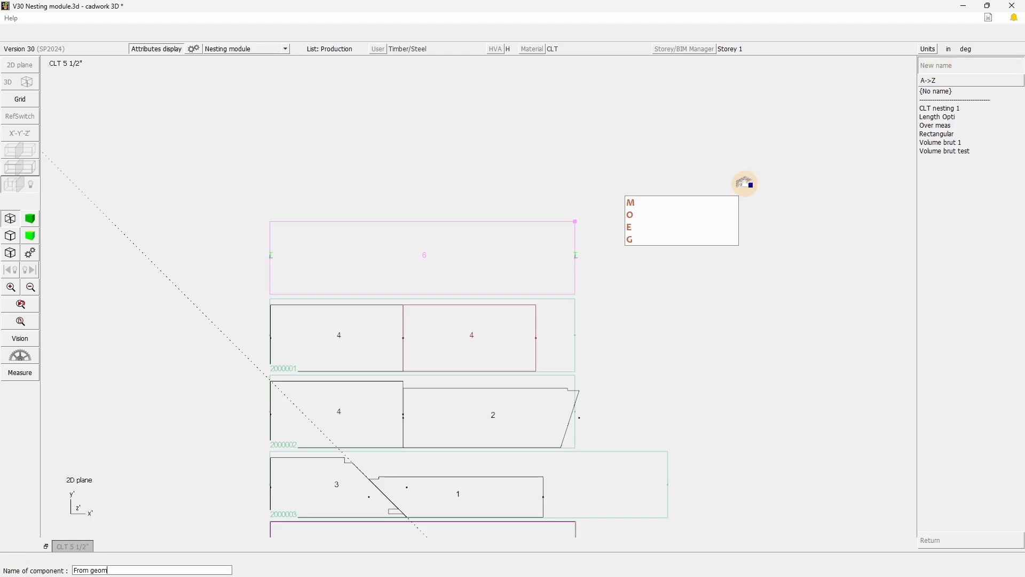
key("Return")
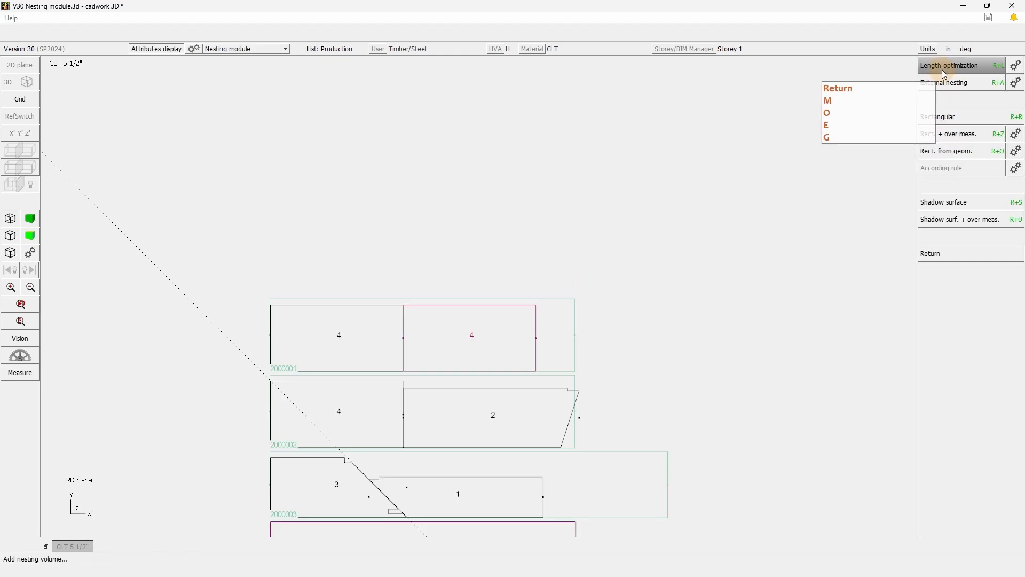
left_click(629, 373)
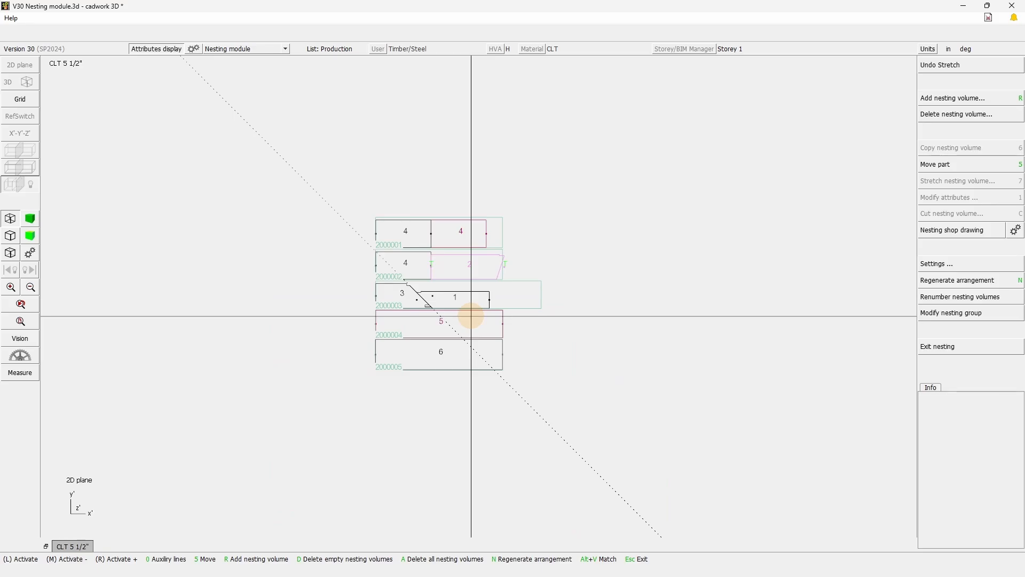
- Examine panel 6's offset at the lower-left corner of nesting volume 2000005 and the extent of nesting volume 2000003
scroll(470, 316, "up", 8)
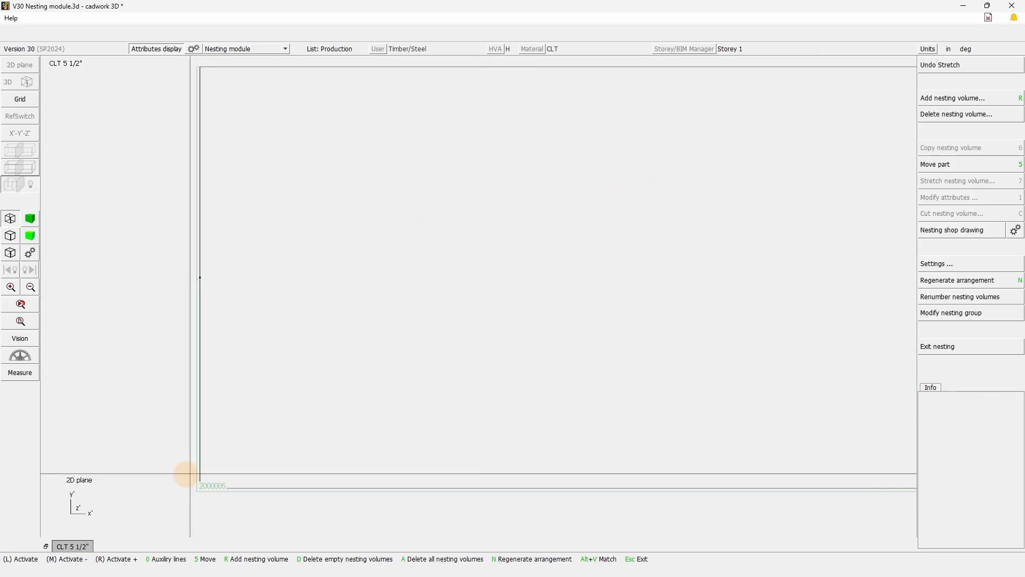
scroll(185, 473, "up", 2)
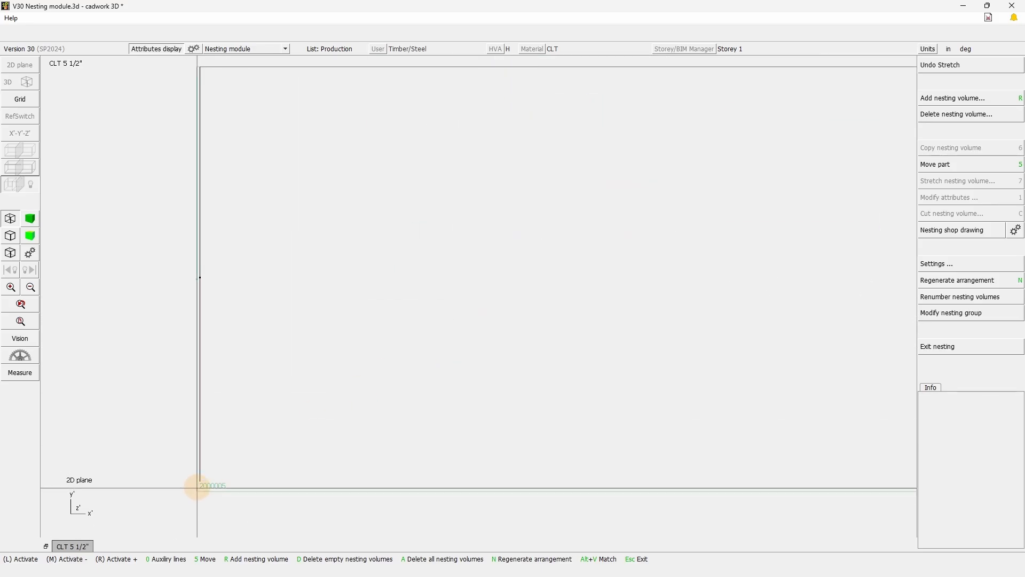
scroll(209, 480, "down", 5)
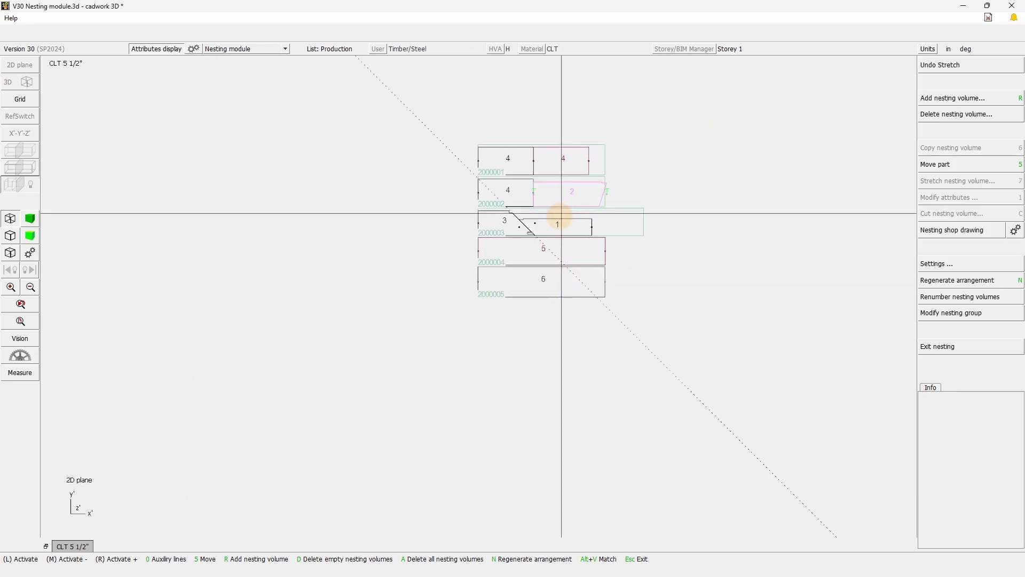
scroll(595, 344, "up", 2)
left_click(601, 345)
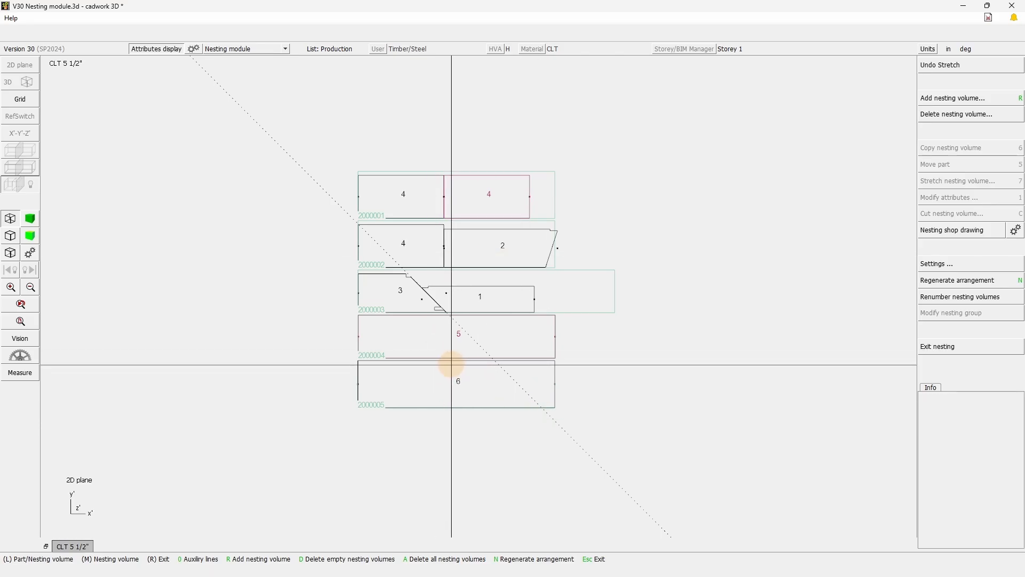
scroll(470, 251, "up", 3)
left_click_drag(649, 231, 737, 281)
left_click(703, 427)
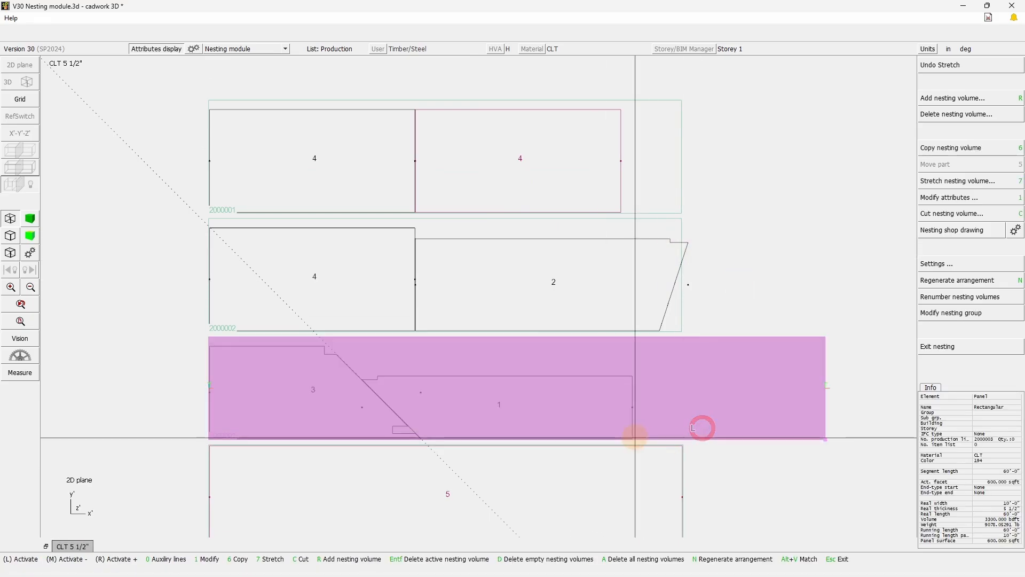
left_click(832, 287)
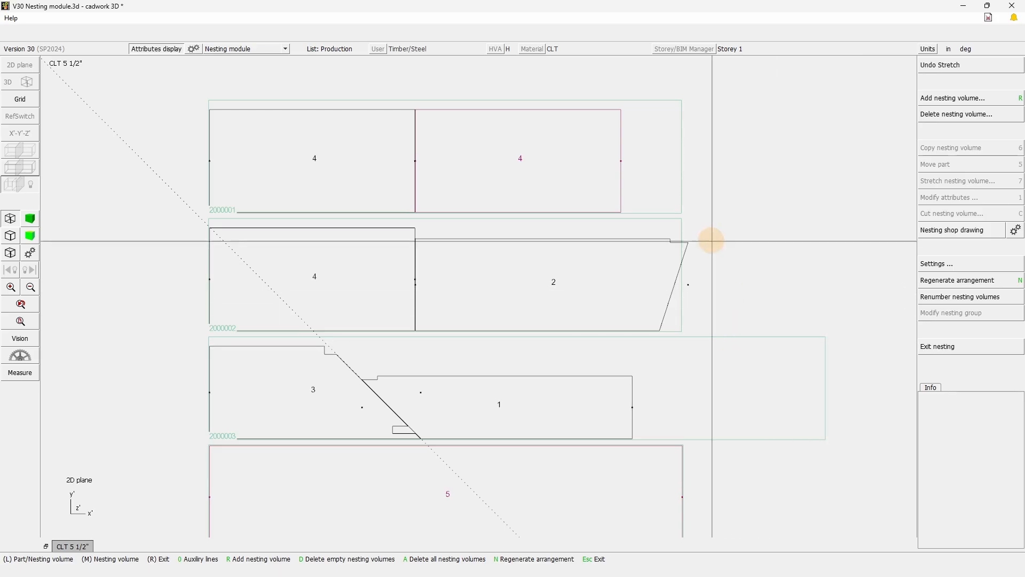
scroll(487, 291, "down", 5)
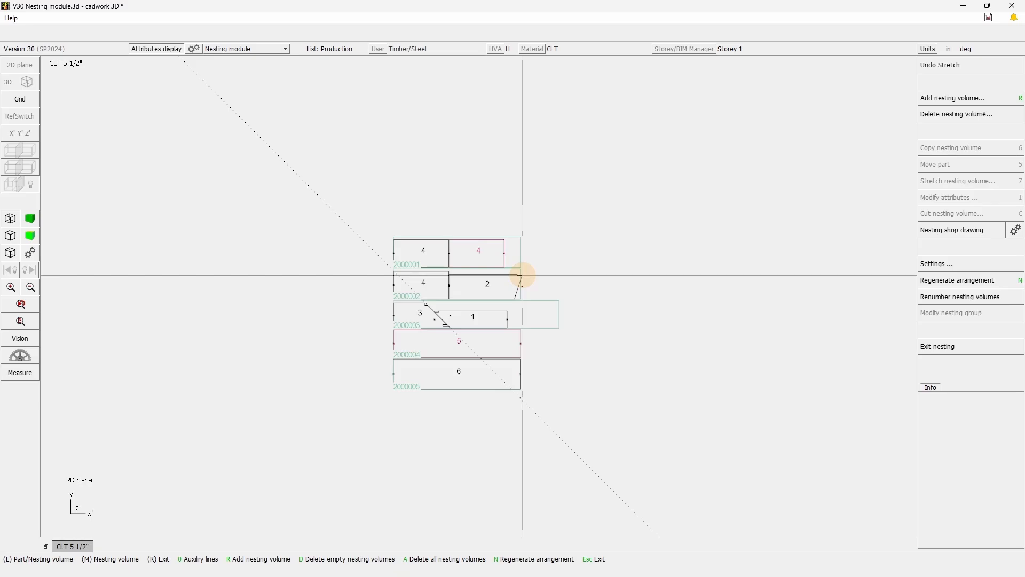
- Shift the second panel 4 in nesting volume 2000001 left by one preset distance, against the first panel 4
scroll(475, 288, "up", 5)
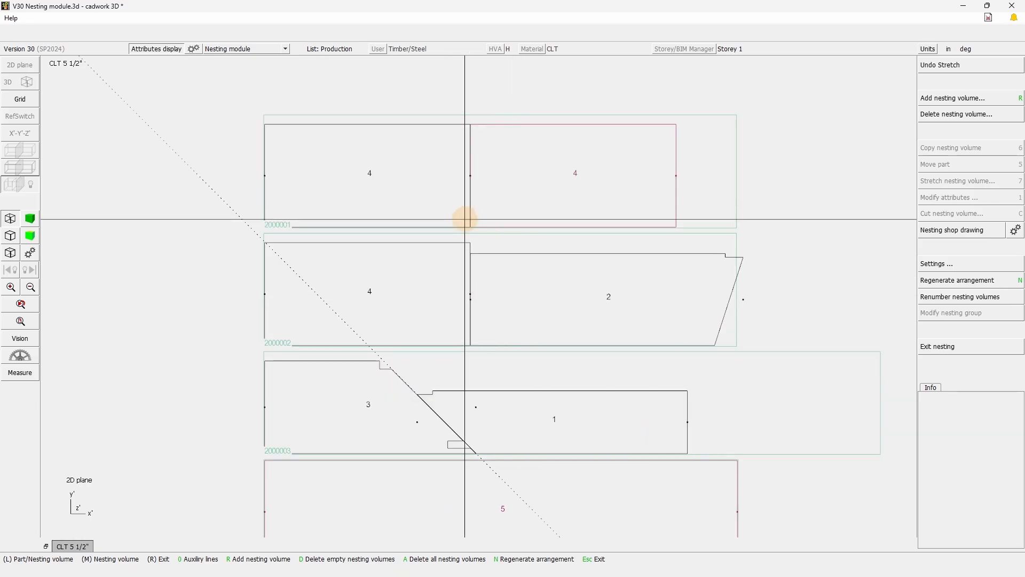
left_click(477, 297)
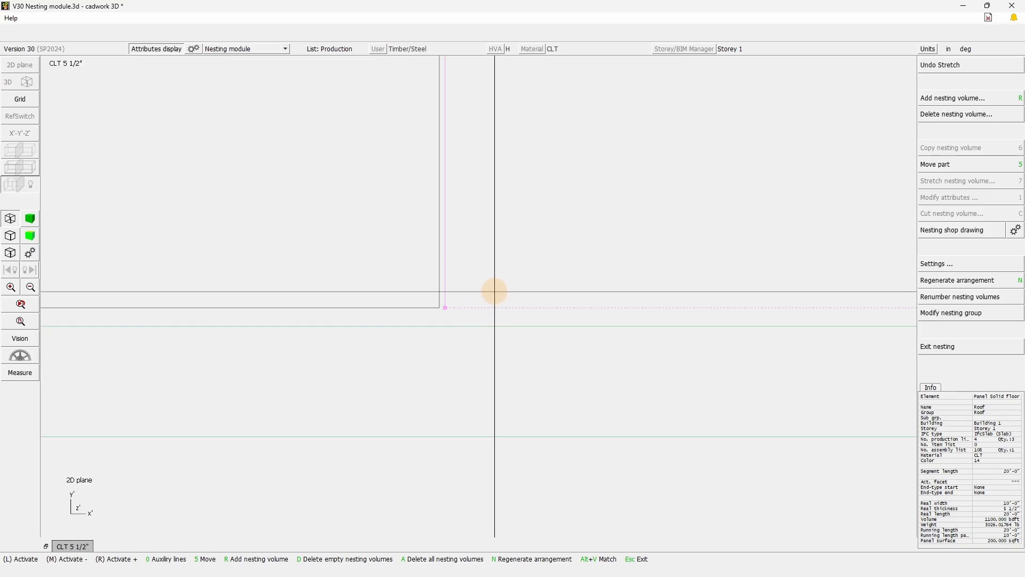
left_click(494, 291, "shift")
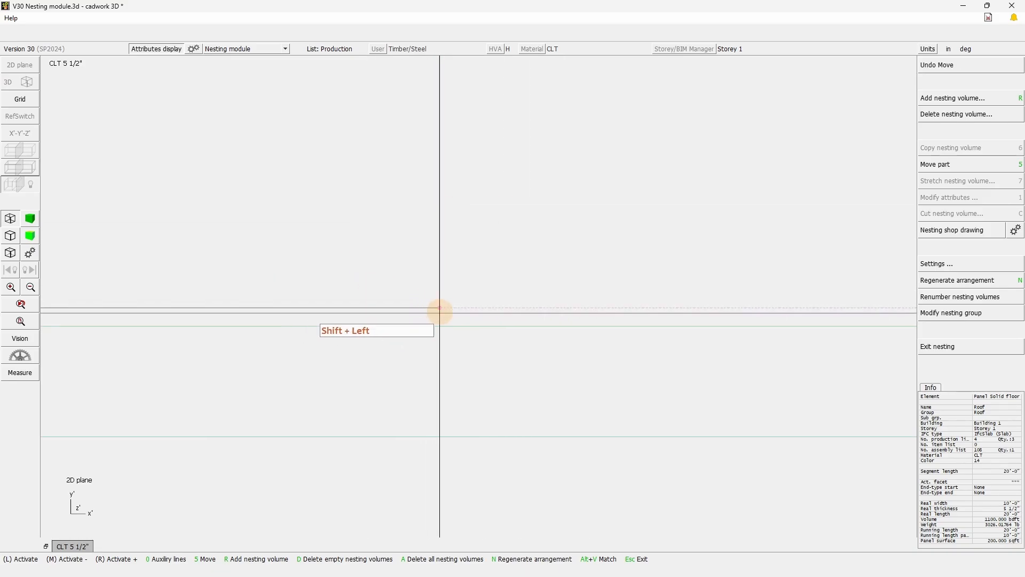
left_click(429, 309)
left_click(450, 307)
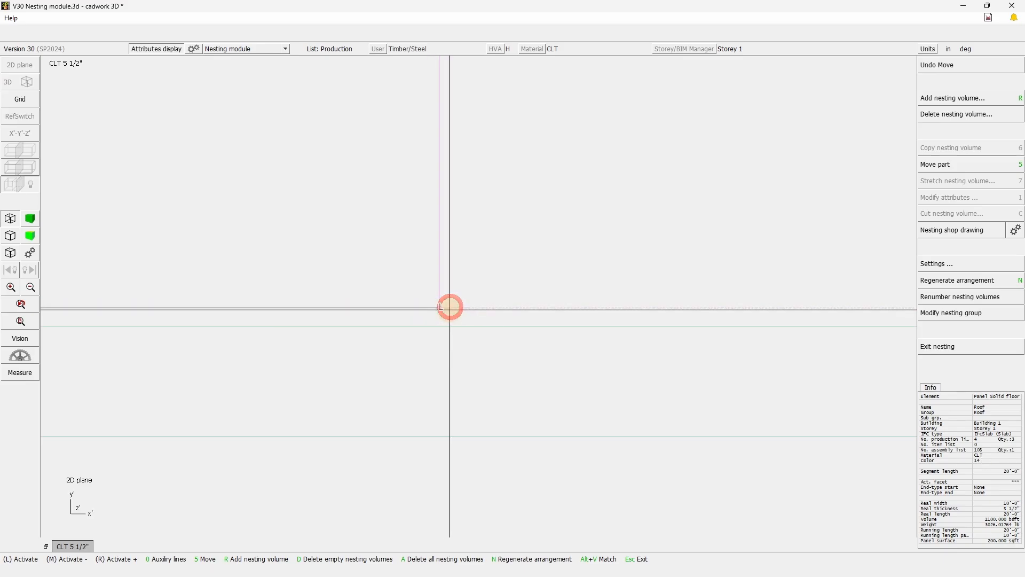
- Nudge the second roof panel in the top nesting volume sideways to leave a gap beside its neighbour
scroll(450, 307, "down", 5)
left_click_drag(471, 302, 488, 177)
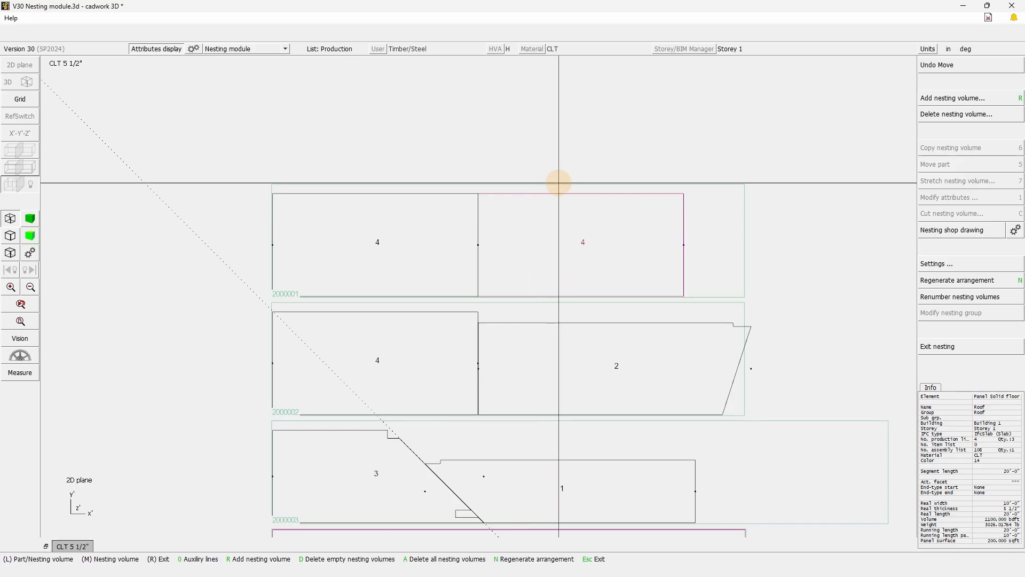
scroll(478, 296, "up", 5)
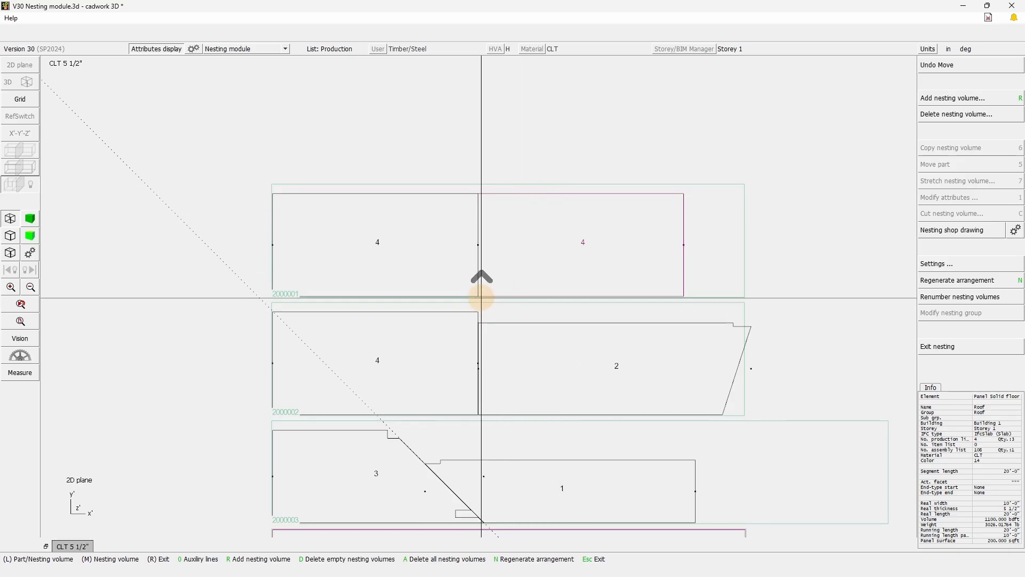
left_click(495, 326)
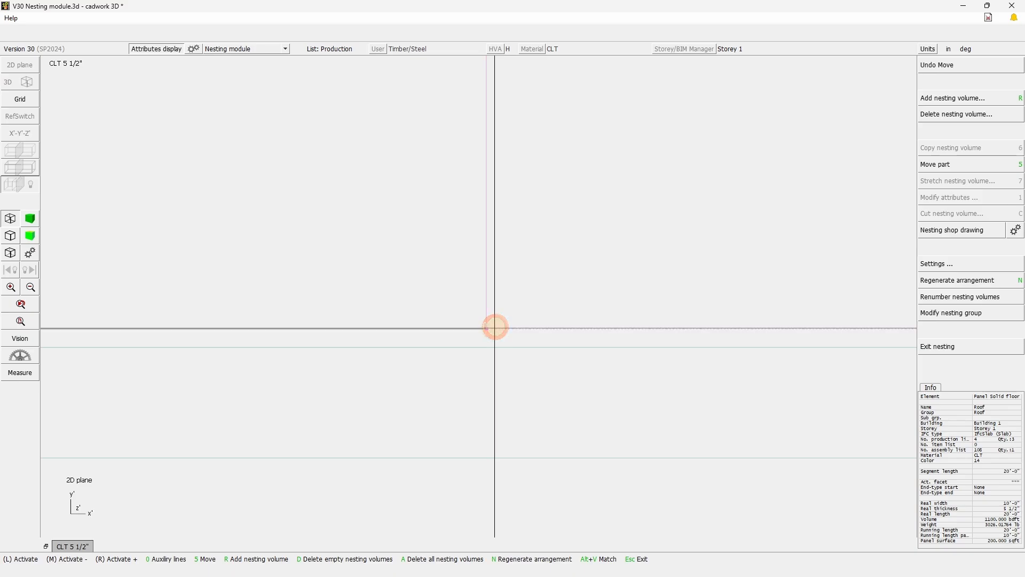
scroll(500, 327, "up", 5)
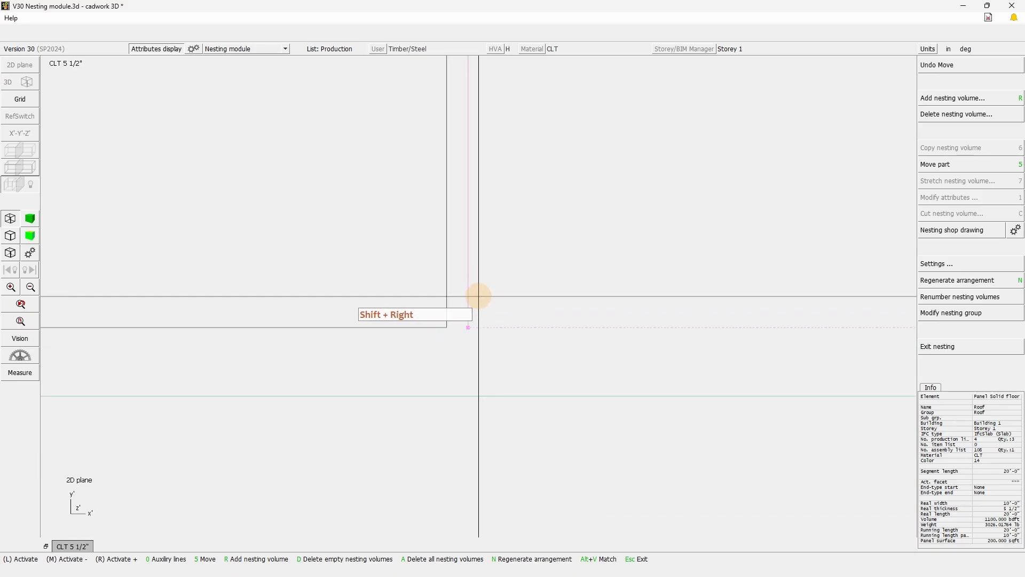
mouse_move(425, 429)
left_mouse_down()
mouse_move(481, 338)
mouse_move(477, 325)
left_mouse_up()
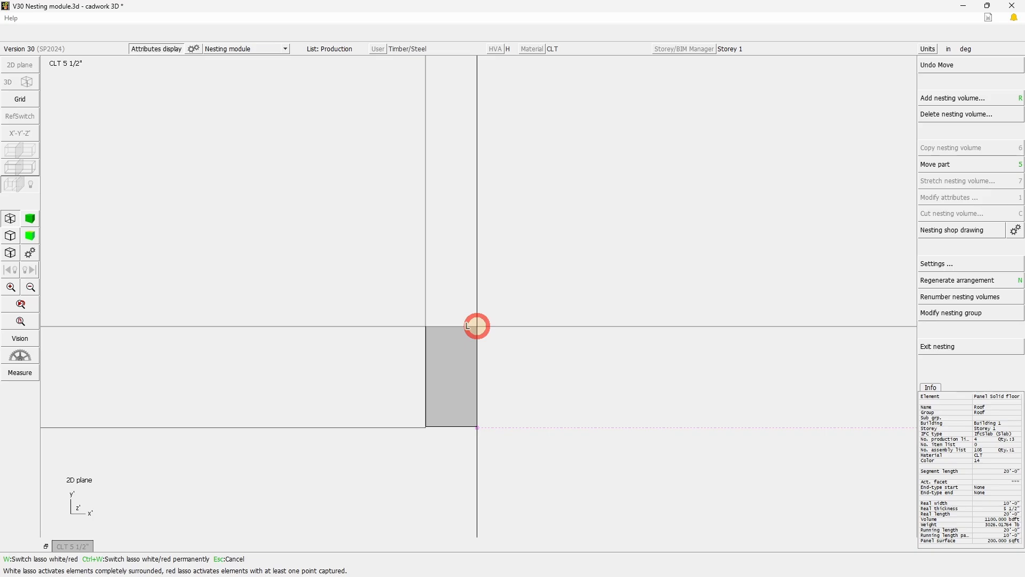
- Move the second roof panel horizontally to a free point closer to its neighbour, and undo and redo that move
left_click_drag(477, 325, 477, 325)
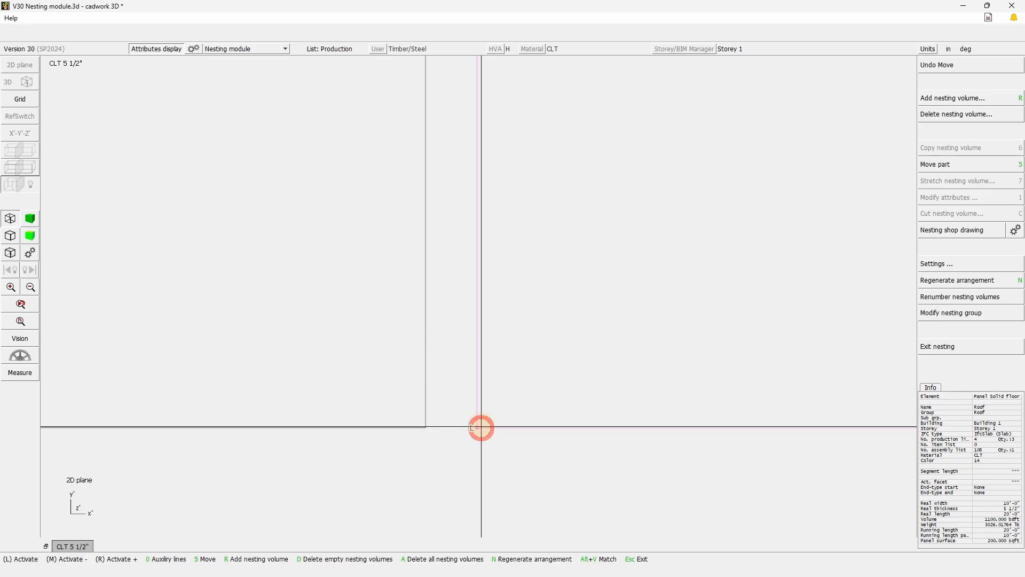
key("5")
key("x")
middle_click(449, 427)
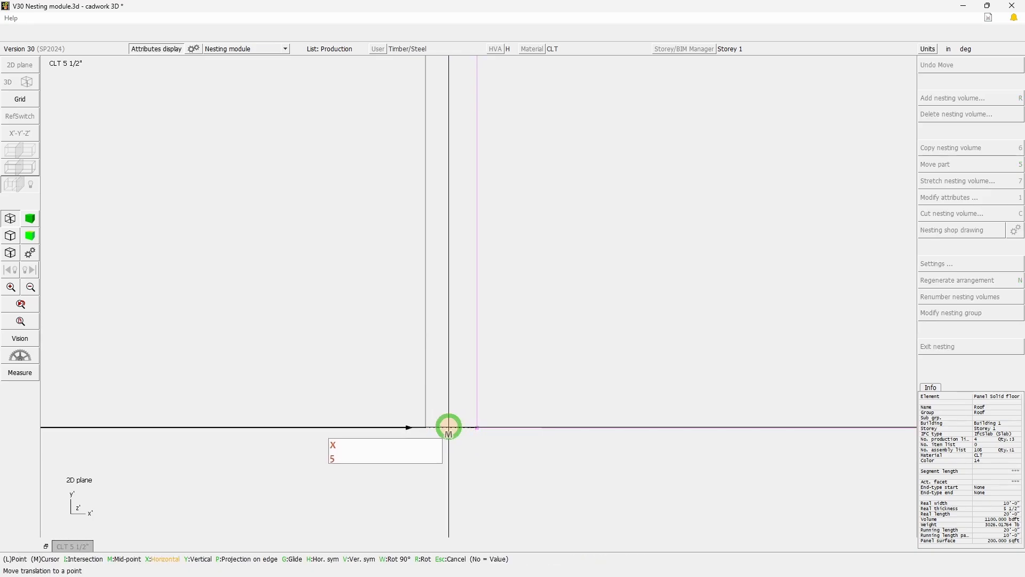
left_click(484, 474)
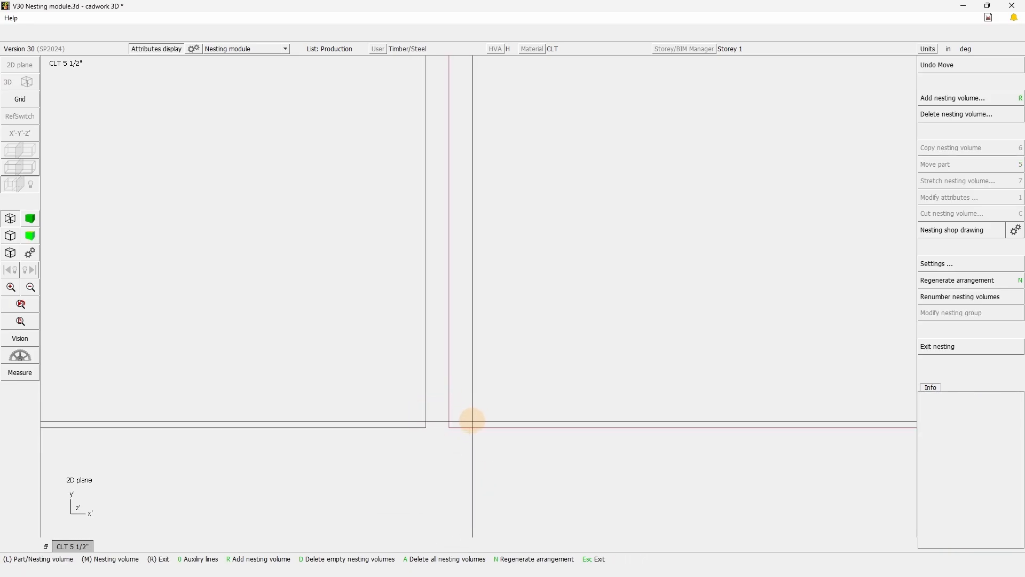
left_click(947, 68)
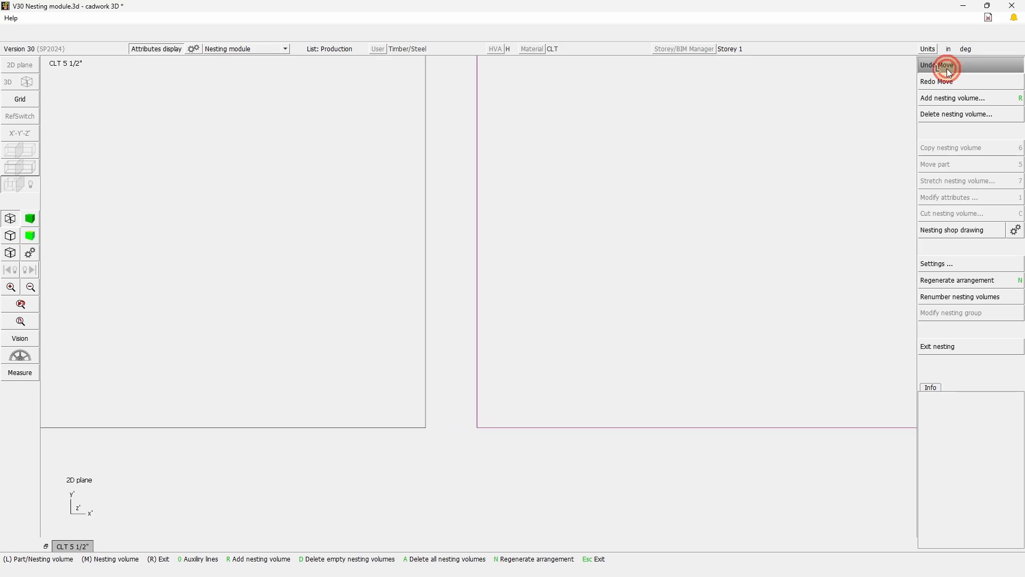
left_click(946, 84)
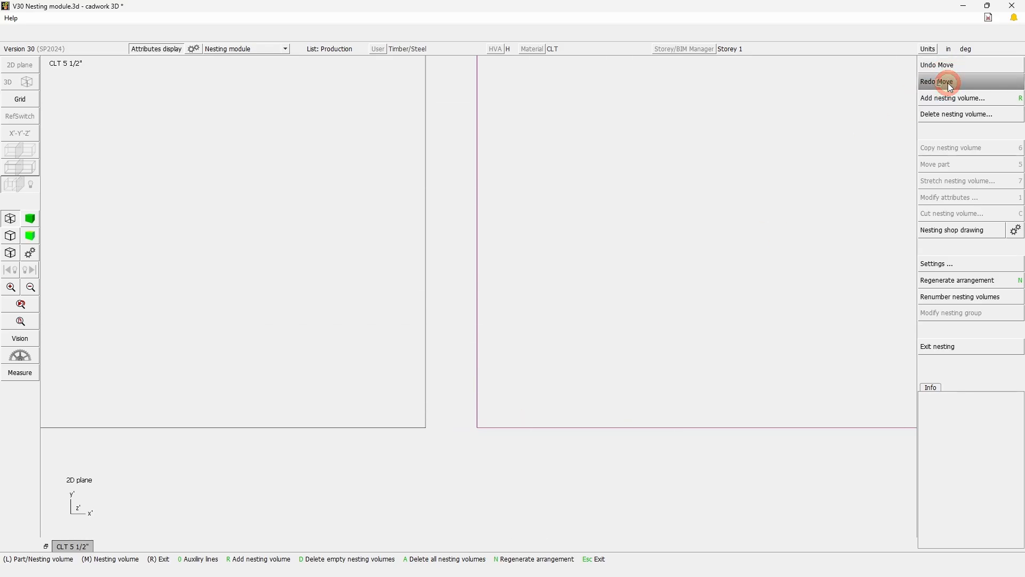
- Move the second roof panel by its lower corner onto the neighbouring panel's lower corner and deactivate it
left_click(450, 423)
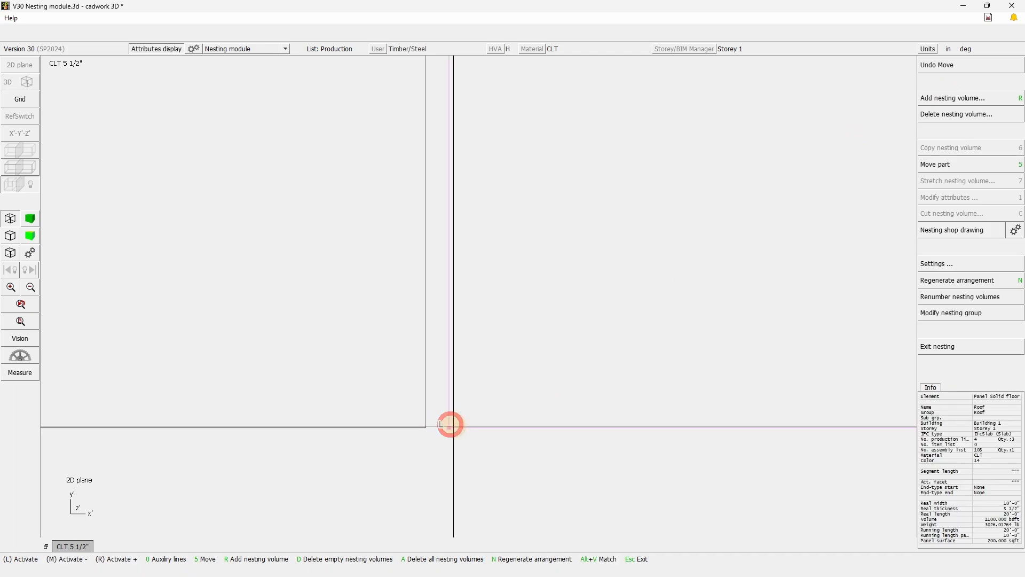
key("5")
left_click(426, 425)
scroll(487, 310, "down", 5)
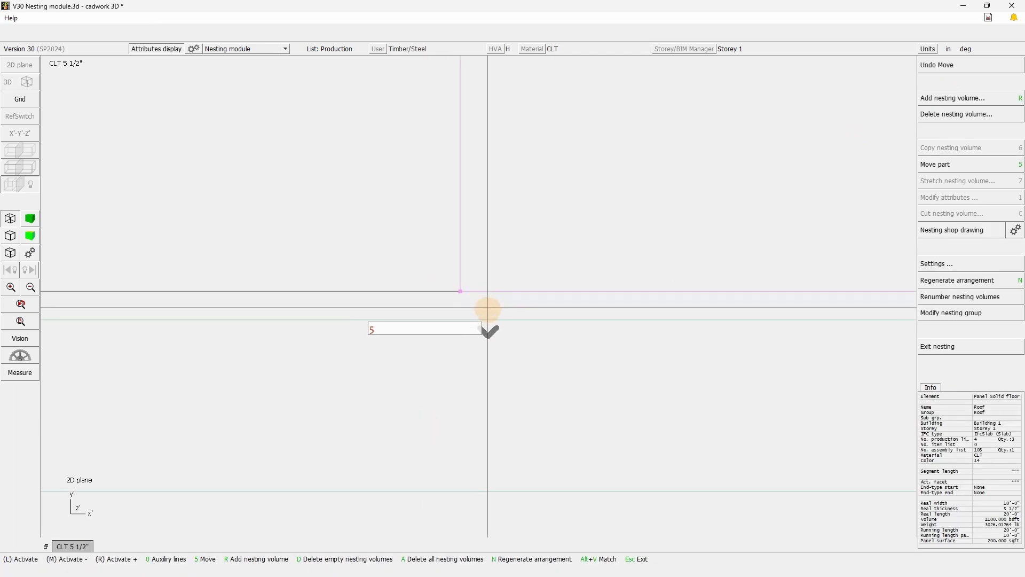
left_click(485, 360)
- Try to move wall panel 1 in the third nesting volume onto the pointed lower corner of wall panel 3, and undo the move
scroll(445, 273, "down", 5)
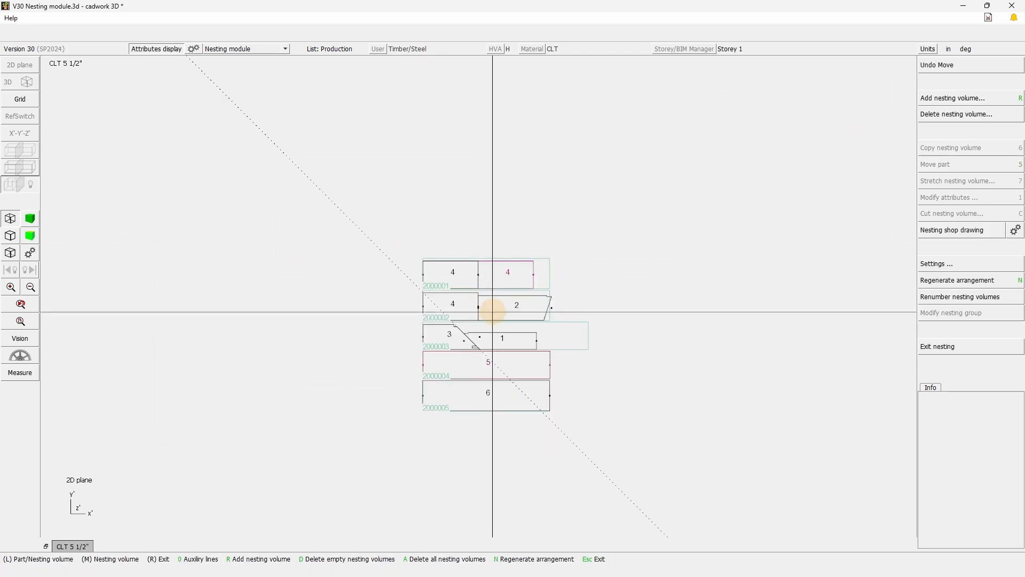
scroll(466, 348, "up", 6)
scroll(539, 369, "up", 10)
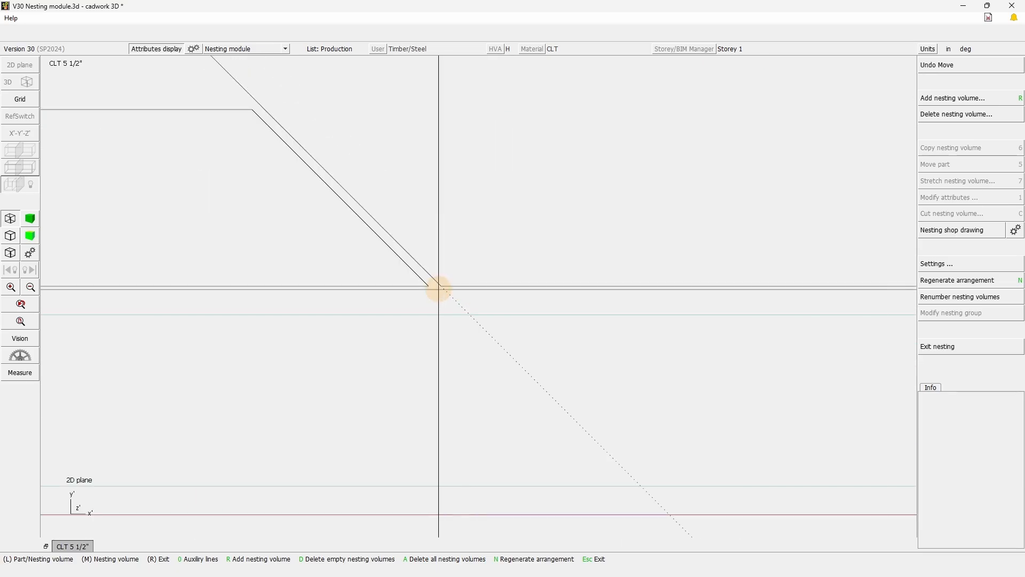
left_click(454, 285)
scroll(460, 287, "up", 6)
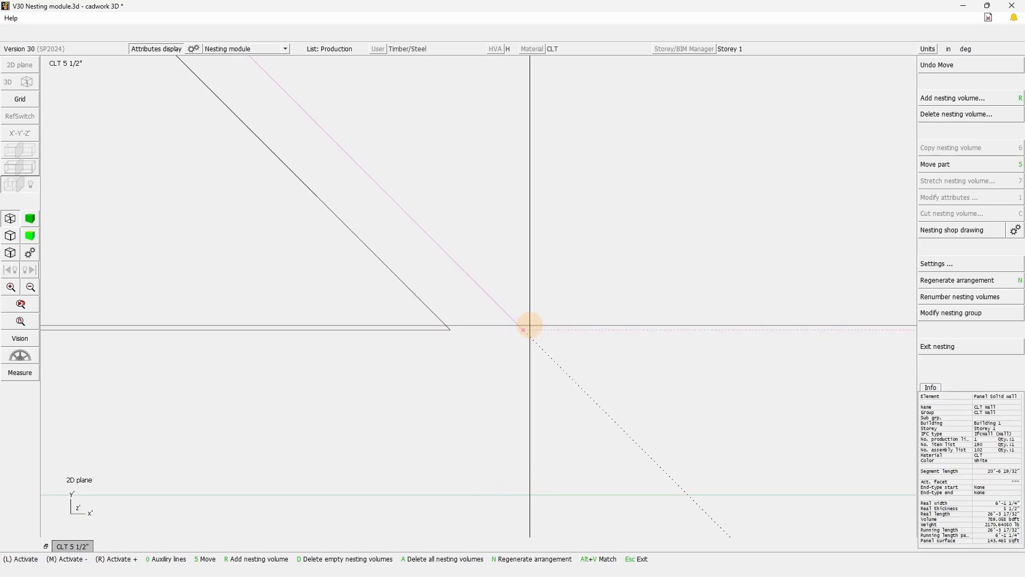
key("5")
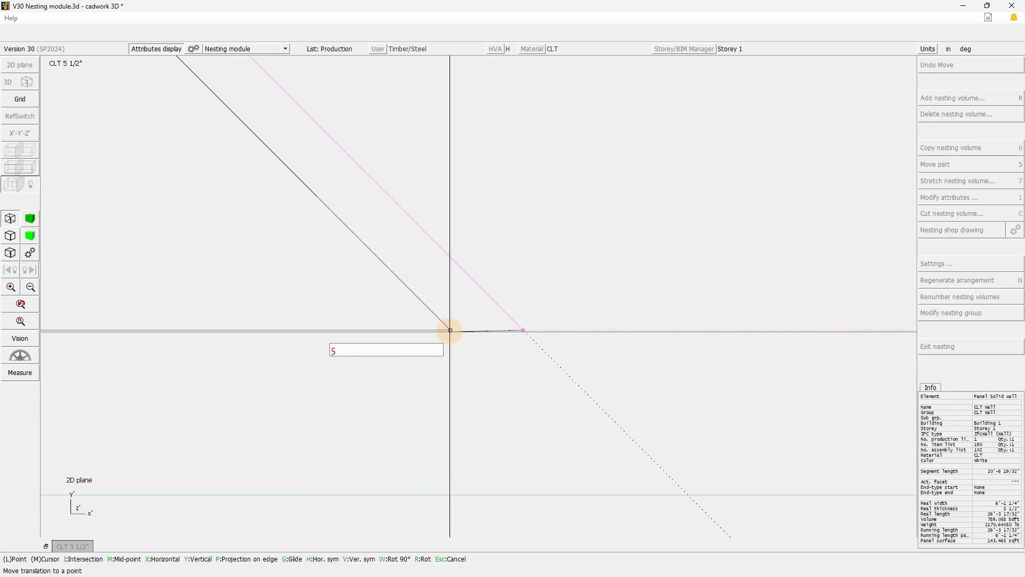
left_click(450, 329)
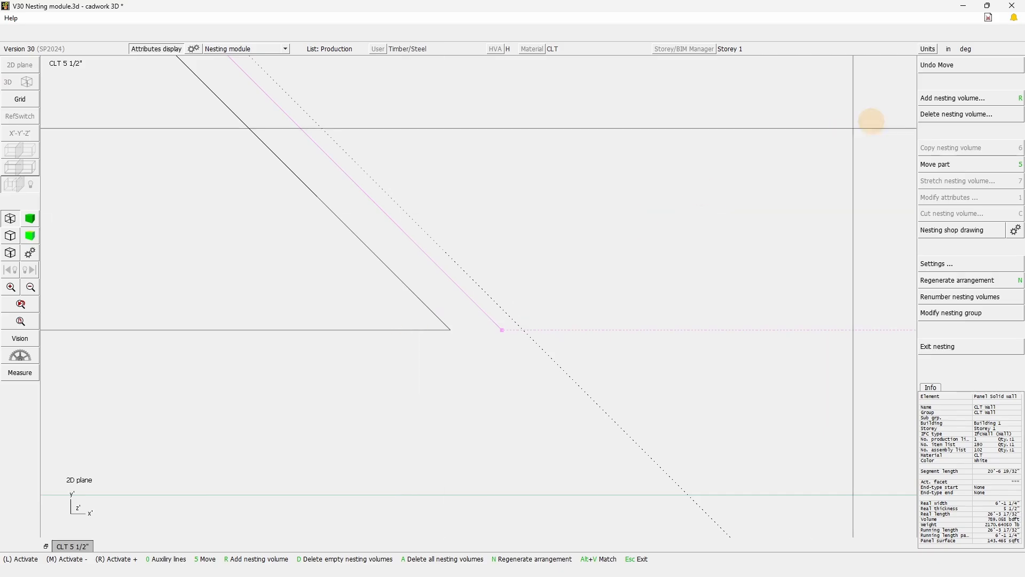
left_click(956, 68)
left_click(616, 343)
scroll(478, 294, "down", 6)
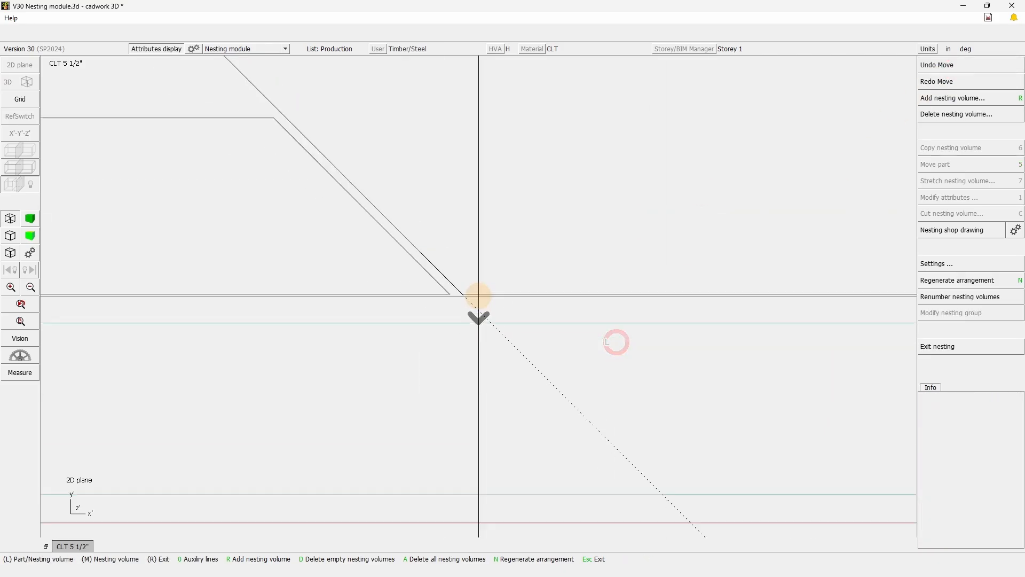
- Try to exit the nesting, cancel the exit, and examine panel 2 against the edge of its nesting volume
left_click(949, 348)
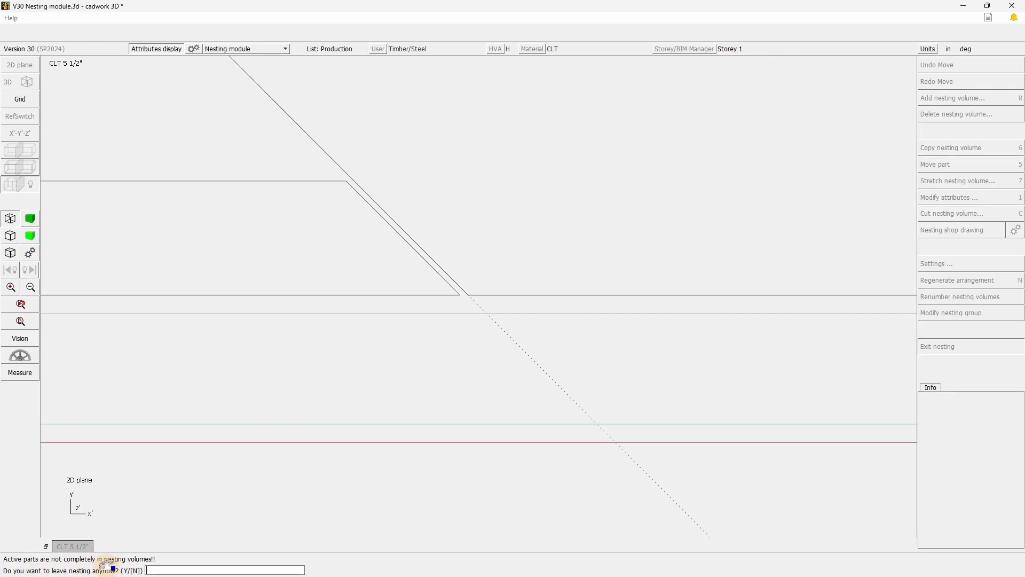
left_click(961, 280)
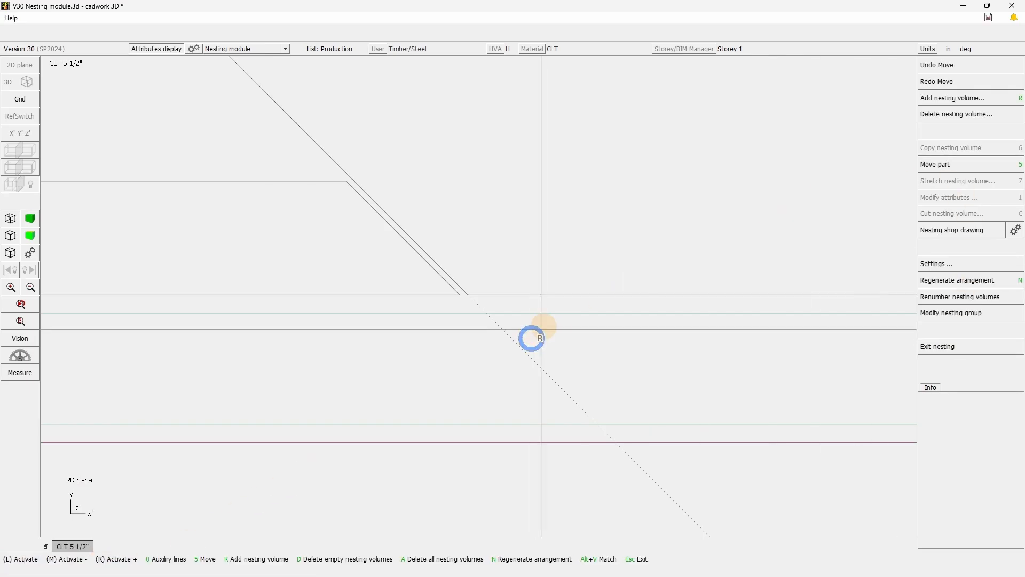
scroll(537, 290, "up", 5)
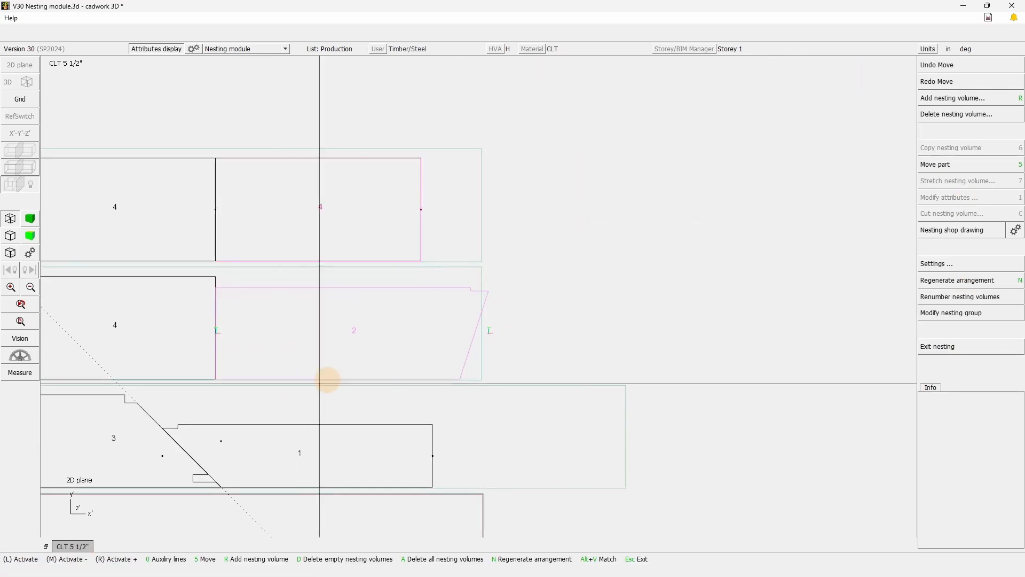
left_click(955, 297)
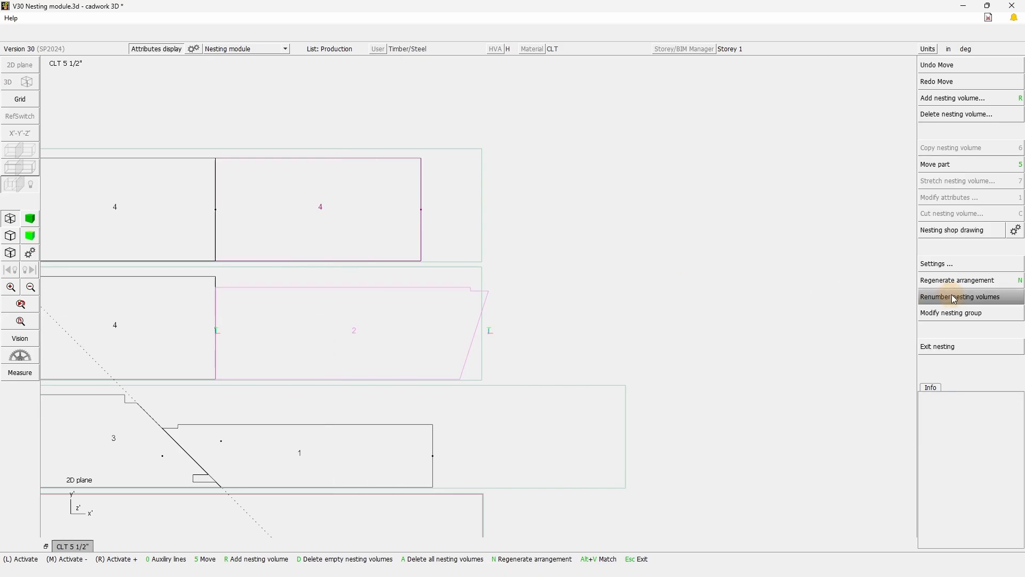
- Exit the nesting, accepting the out-of-volume and collision prompts, and deactivate all parts in the 3D model
left_click(954, 350)
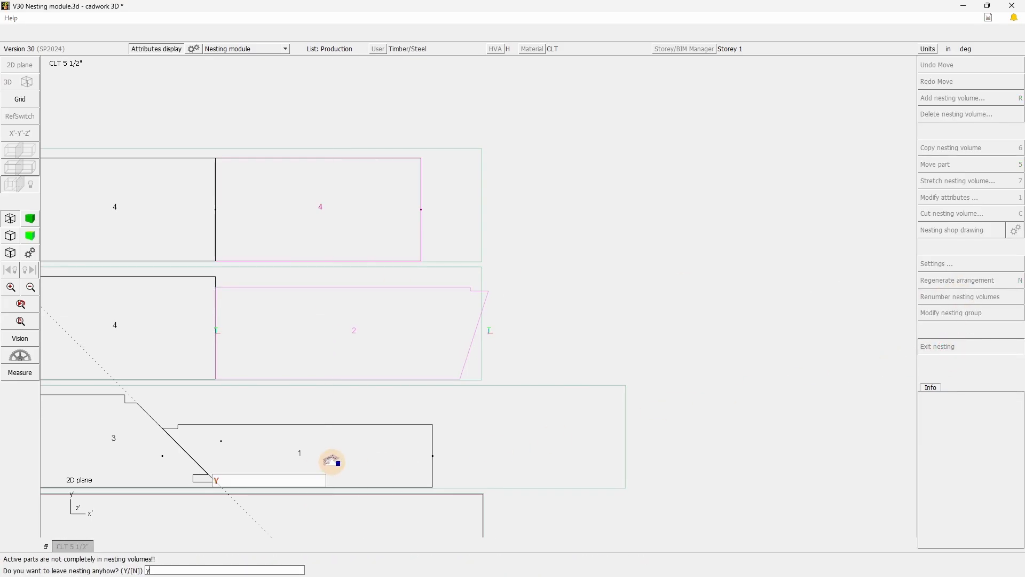
type("Y")
key("Return")
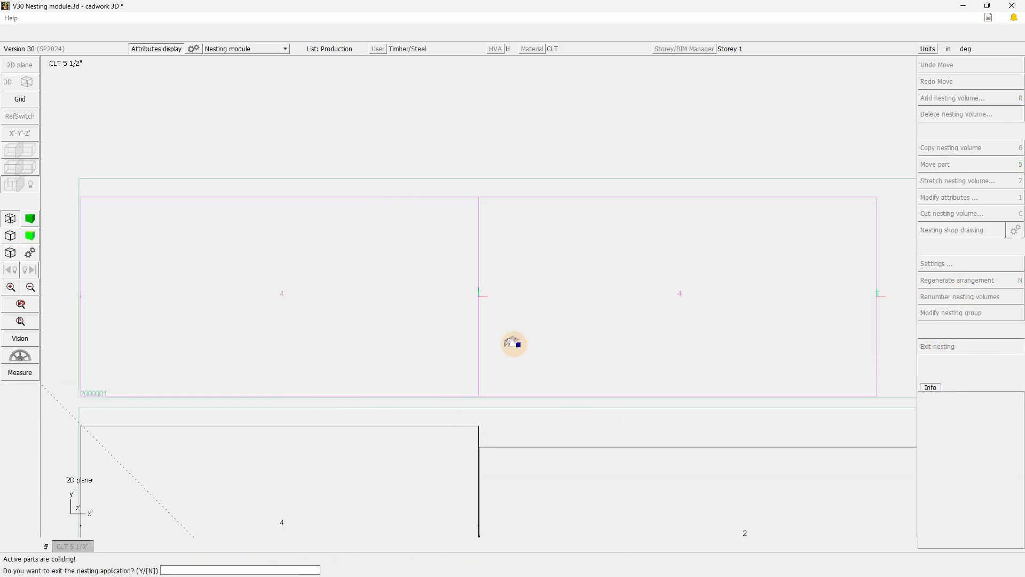
key("Return")
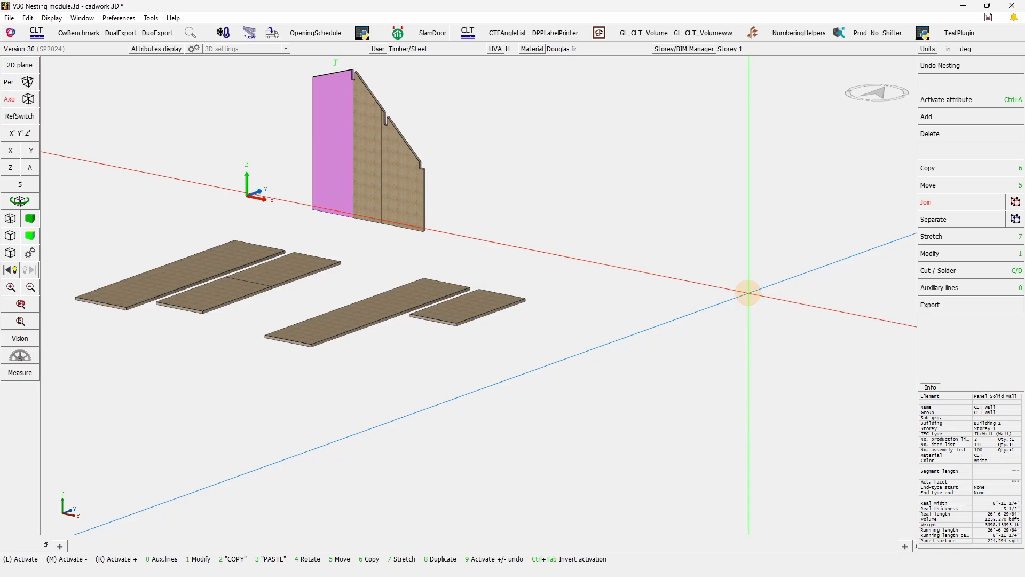
left_click(748, 293)
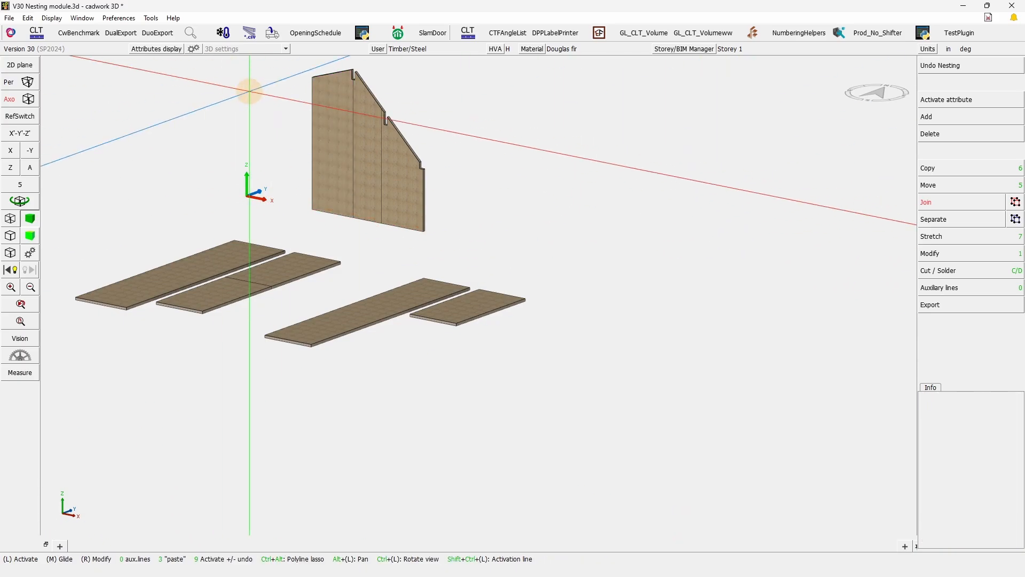
- Reopen the CLT 5 1/2" panel nesting from the Nesting manager
left_click(151, 18)
left_click(197, 186)
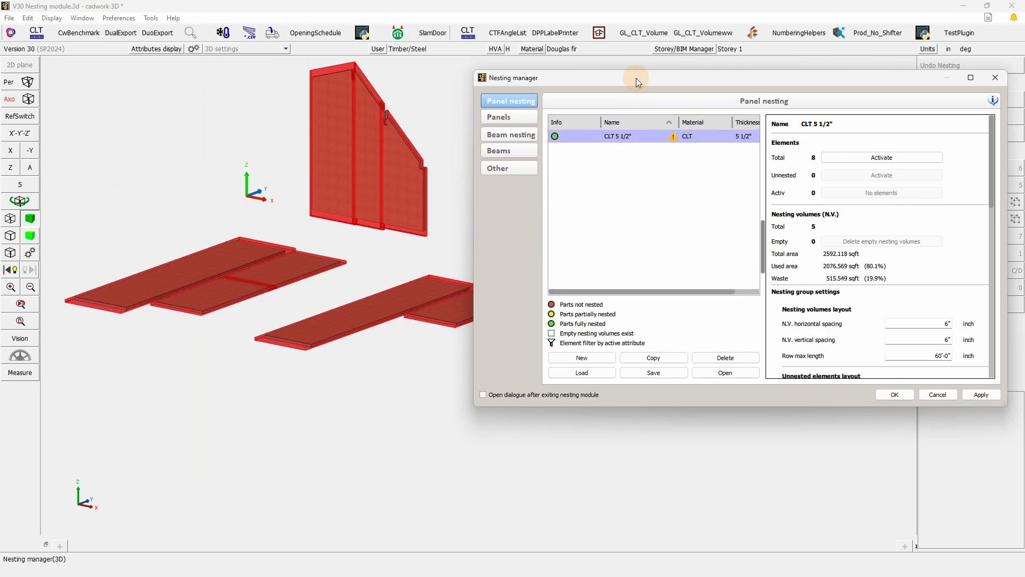
left_click_drag(636, 81, 317, 106)
mouse_move(356, 162)
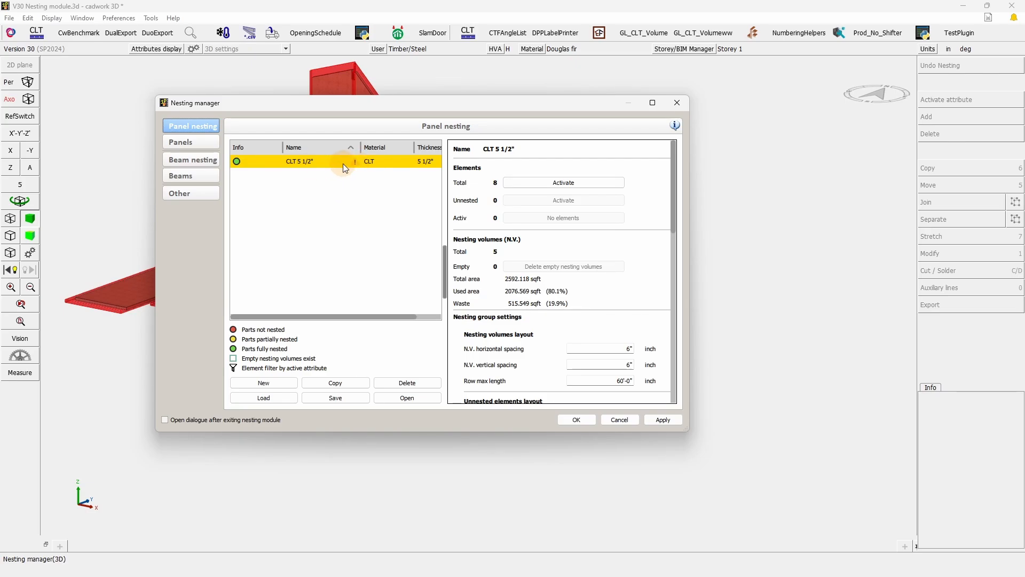
left_click(344, 162)
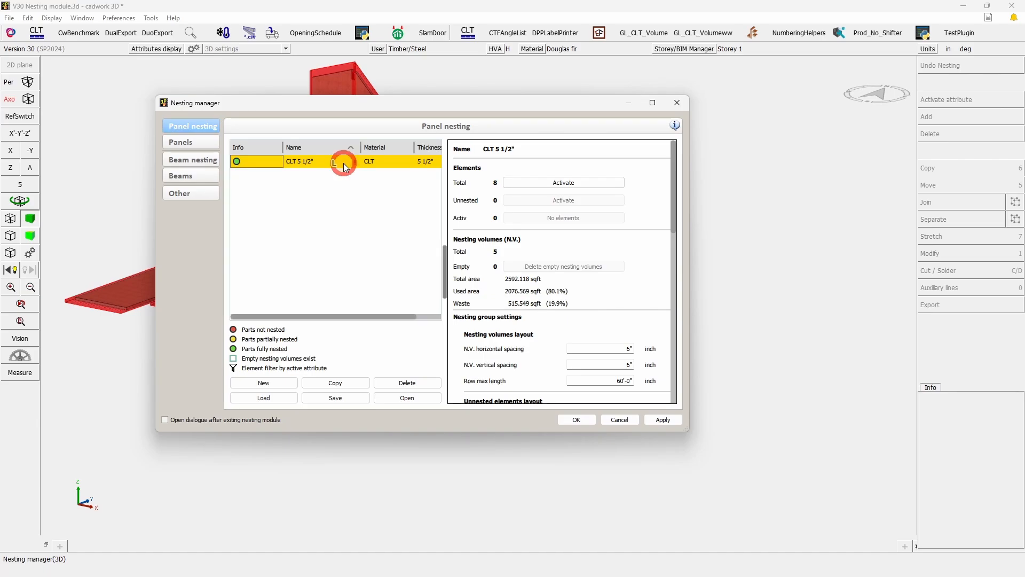
left_click(411, 398)
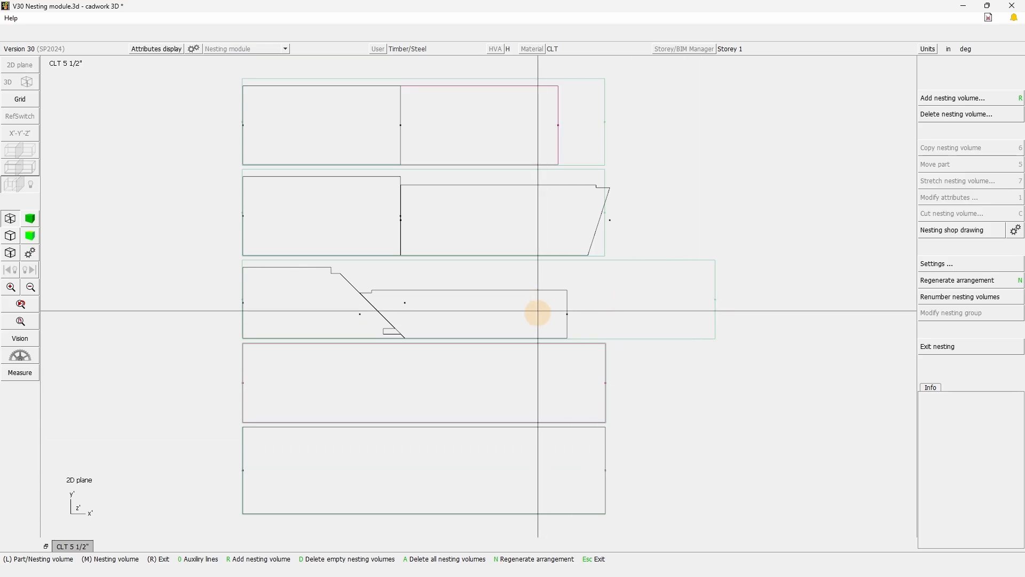
- Nudge the second roof panel in the top nesting volume slightly away from its colliding neighbour and deactivate it
scroll(478, 293, "up", 5)
scroll(470, 299, "up", 2)
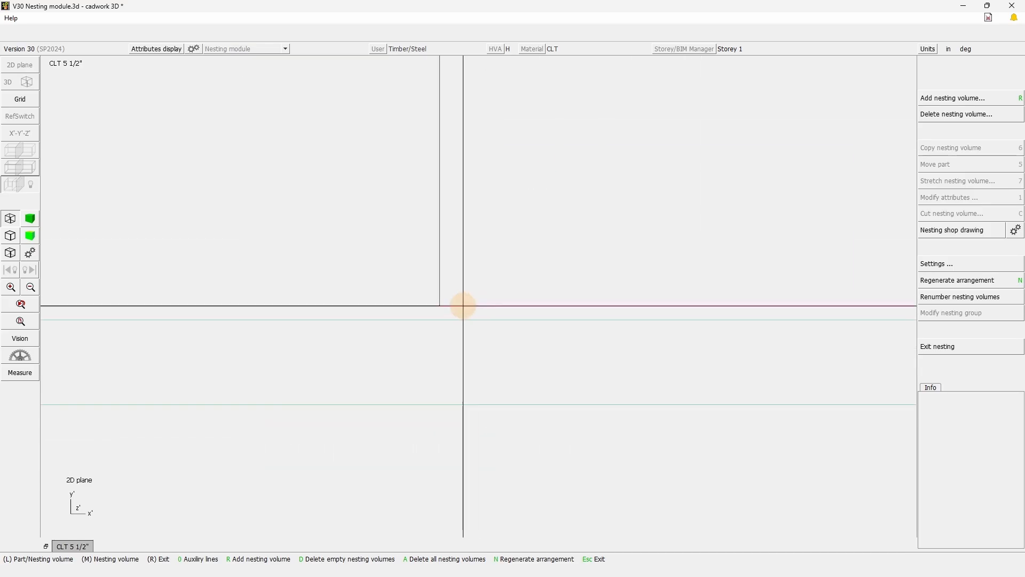
left_click(463, 305)
key("shift+Right")
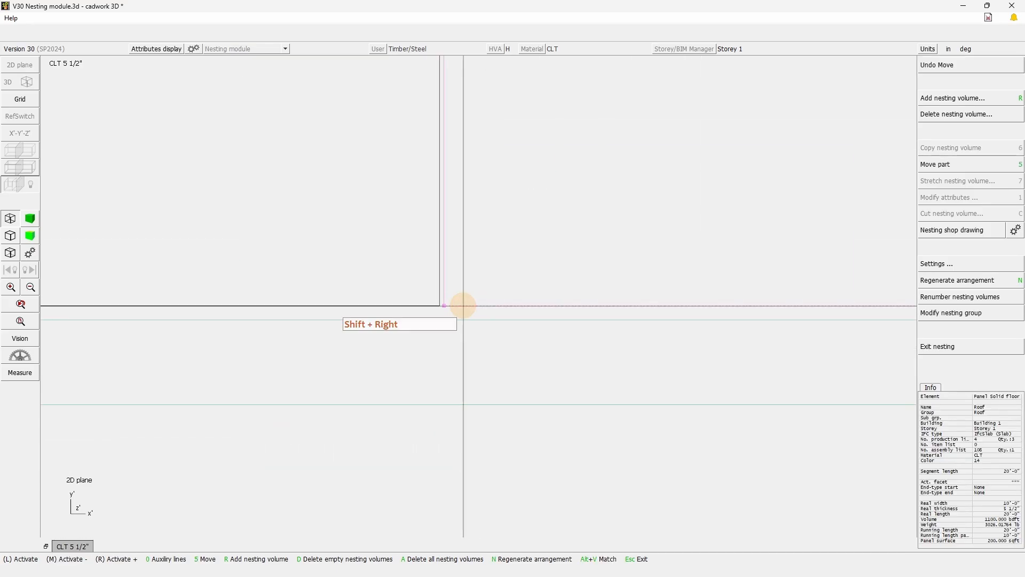
scroll(560, 277, "down", 5)
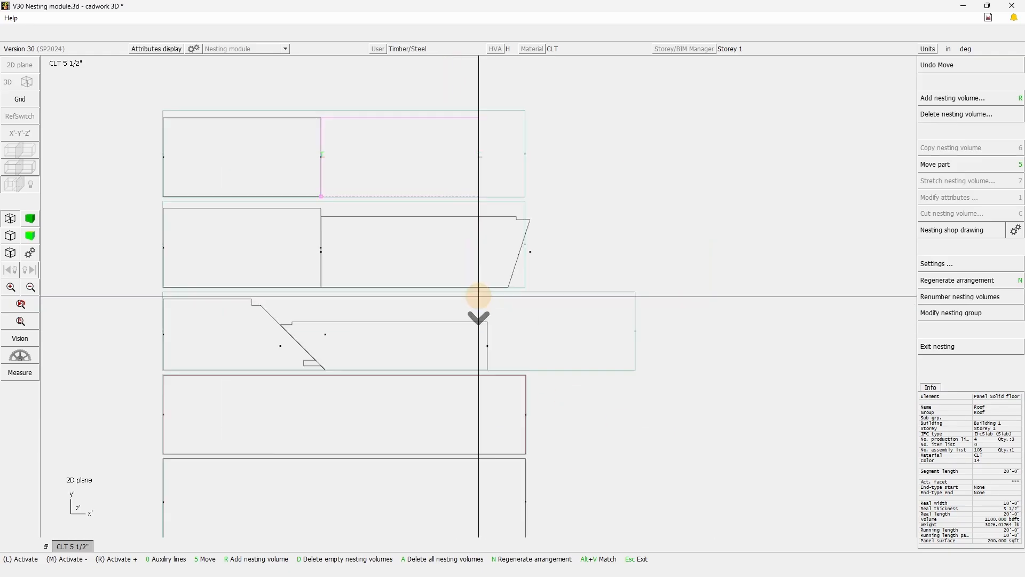
left_click(554, 391)
- Activate the second nesting volume at its upper end corner, beside the sloped wall panel that extends past it
scroll(478, 290, "up", 5)
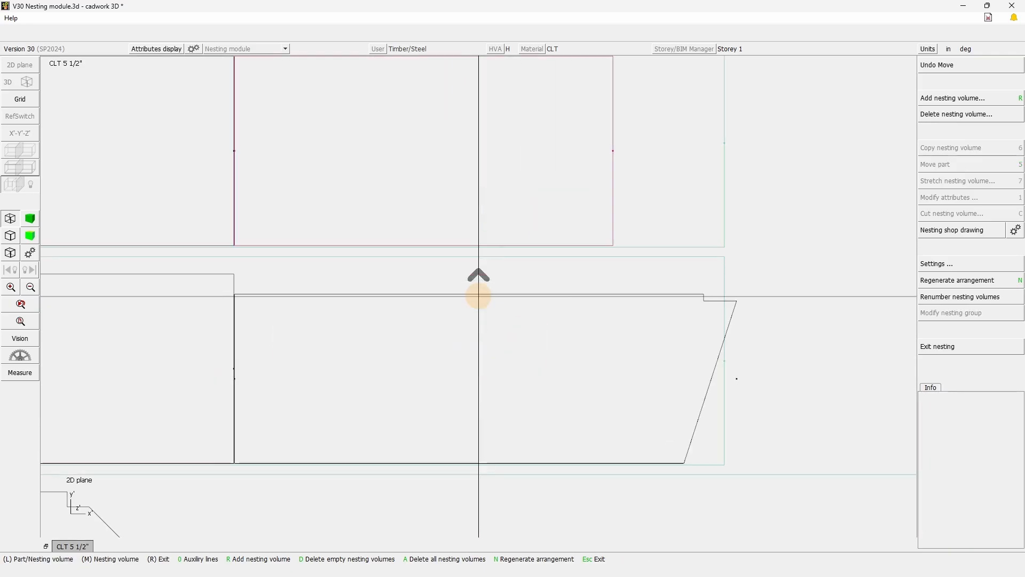
left_click(721, 435)
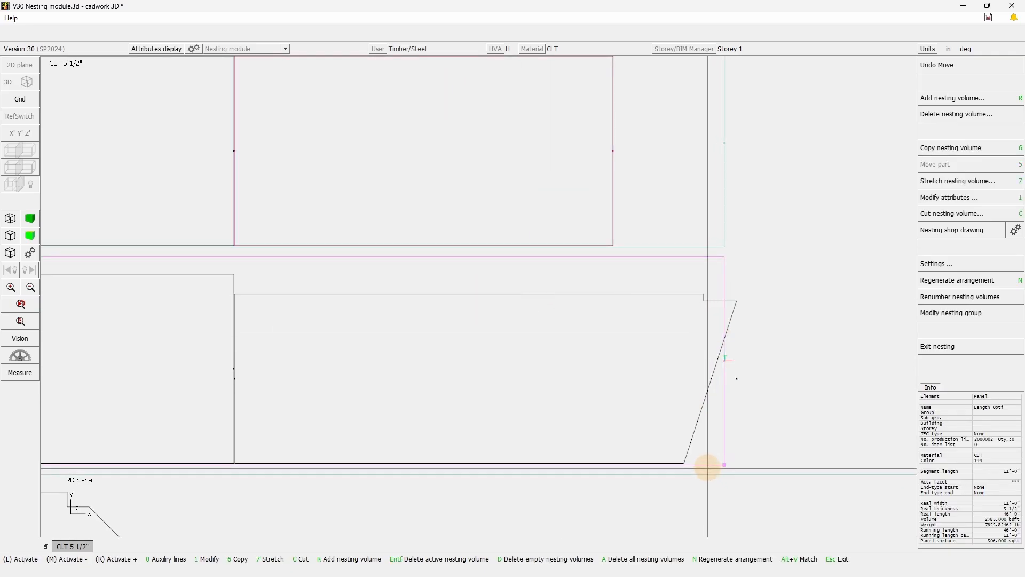
left_click(732, 308)
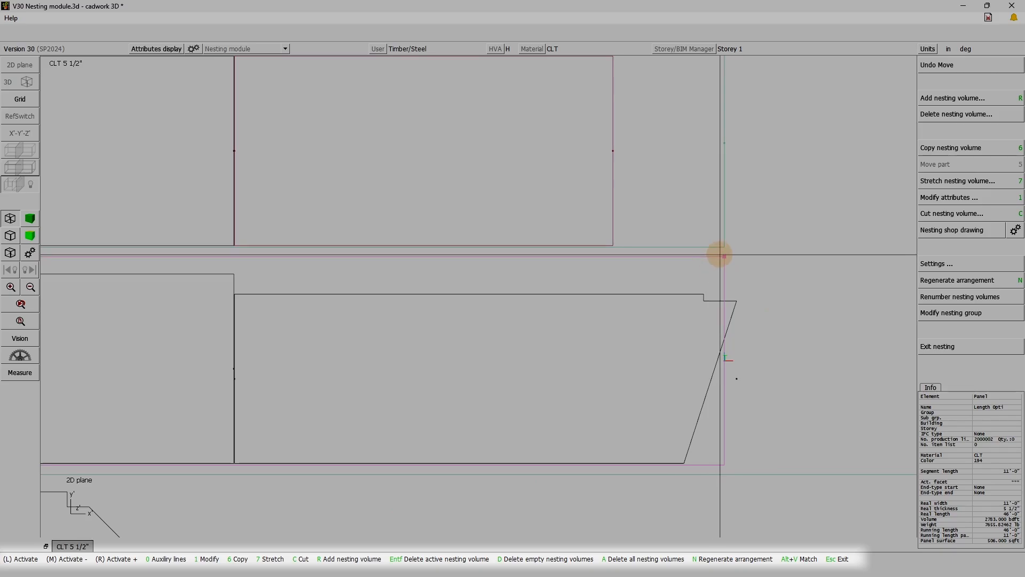
left_click(703, 295)
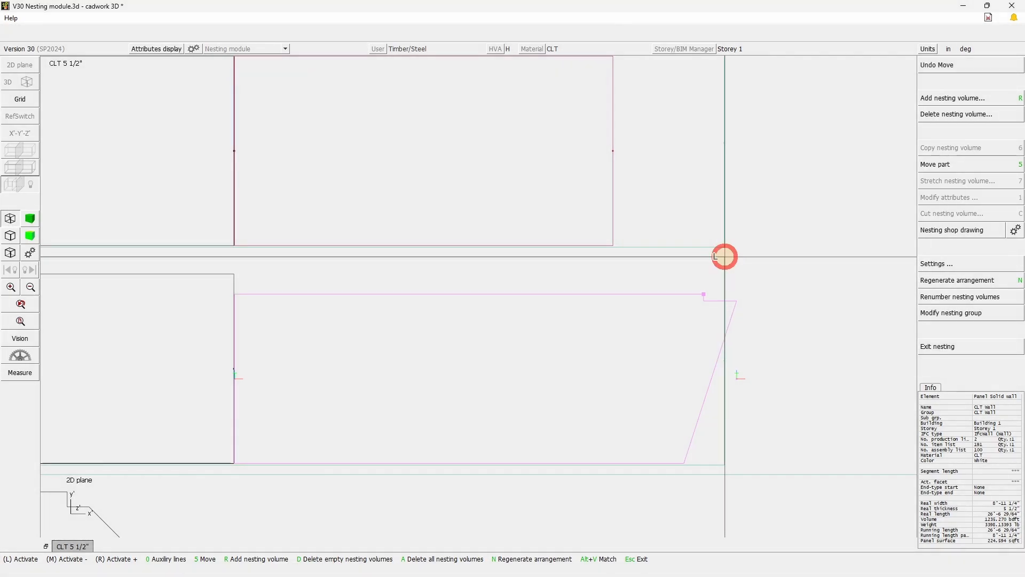
left_click(724, 257)
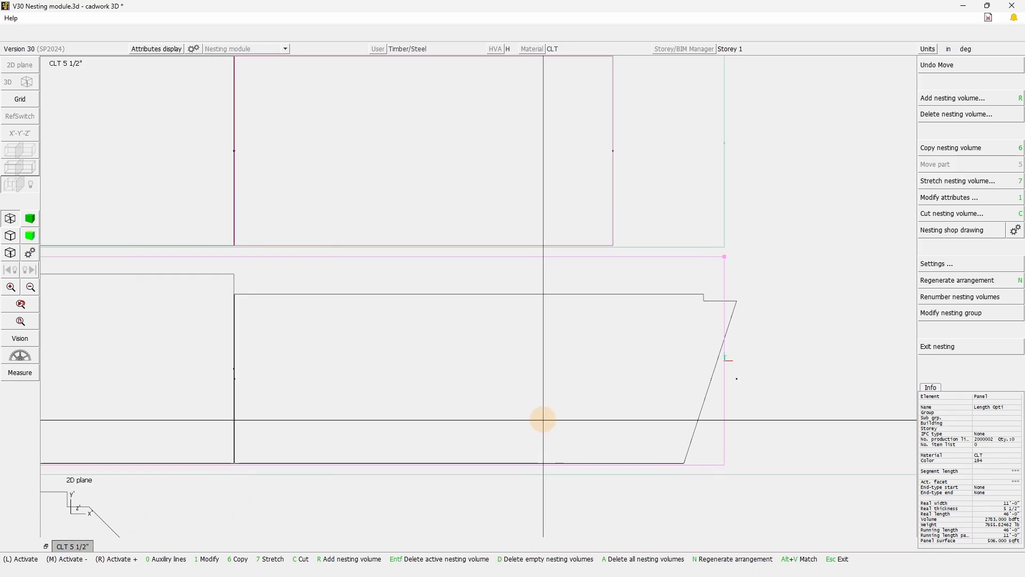
- Try stretching the second nesting volume's length to the sloped wall panel's outer corner, and undo the stretch
left_click(260, 559)
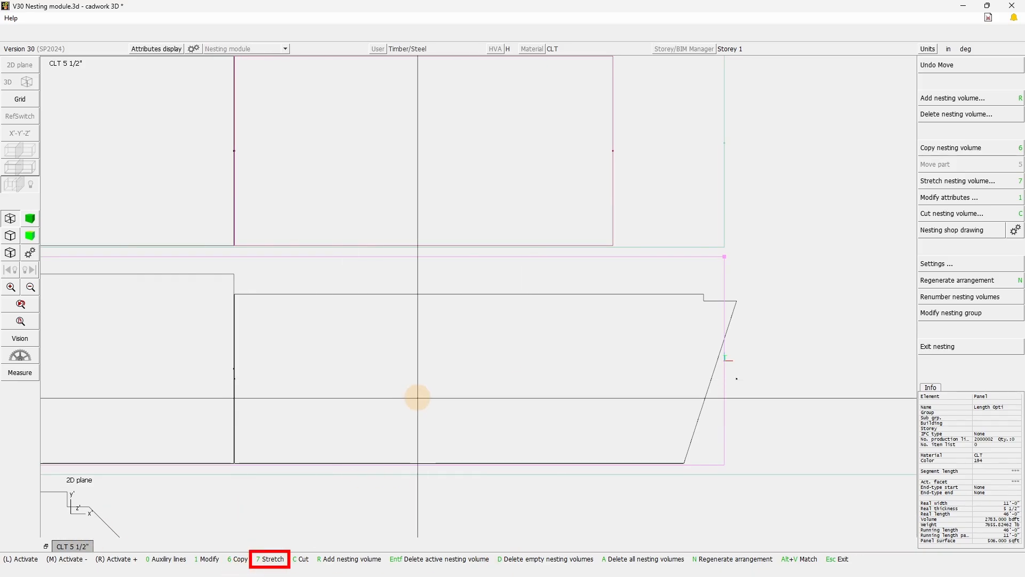
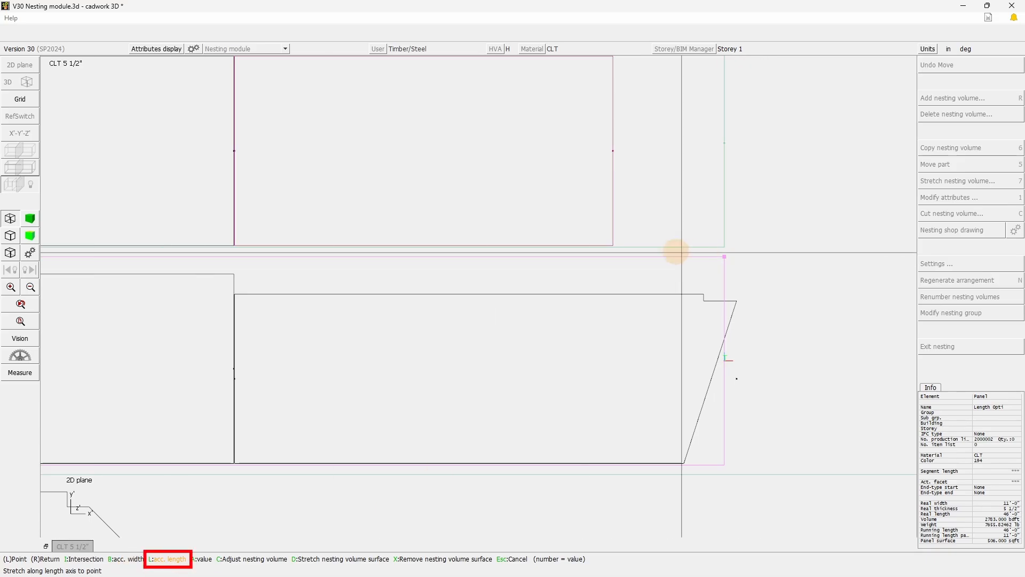
left_click(737, 301)
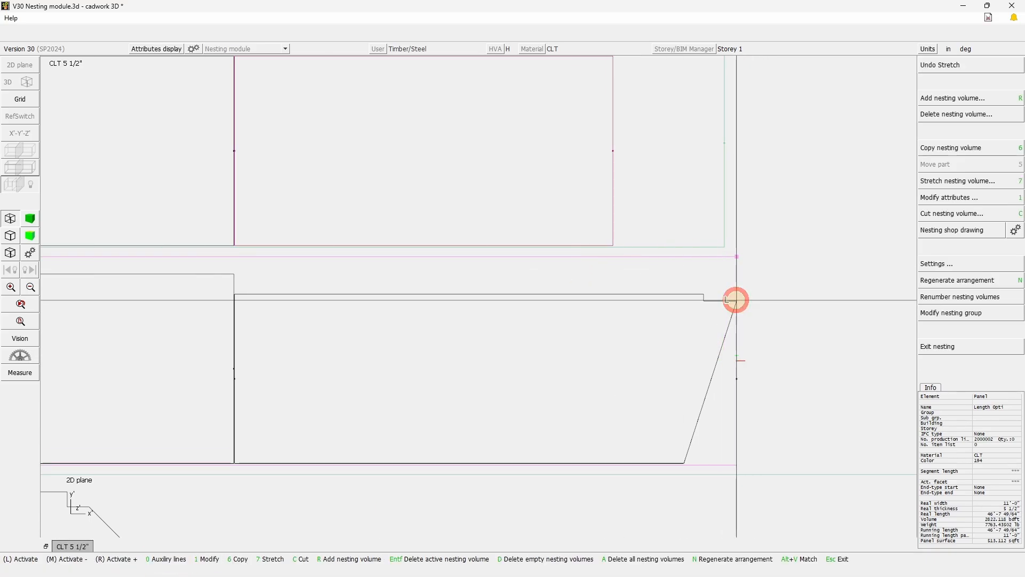
left_click(961, 66)
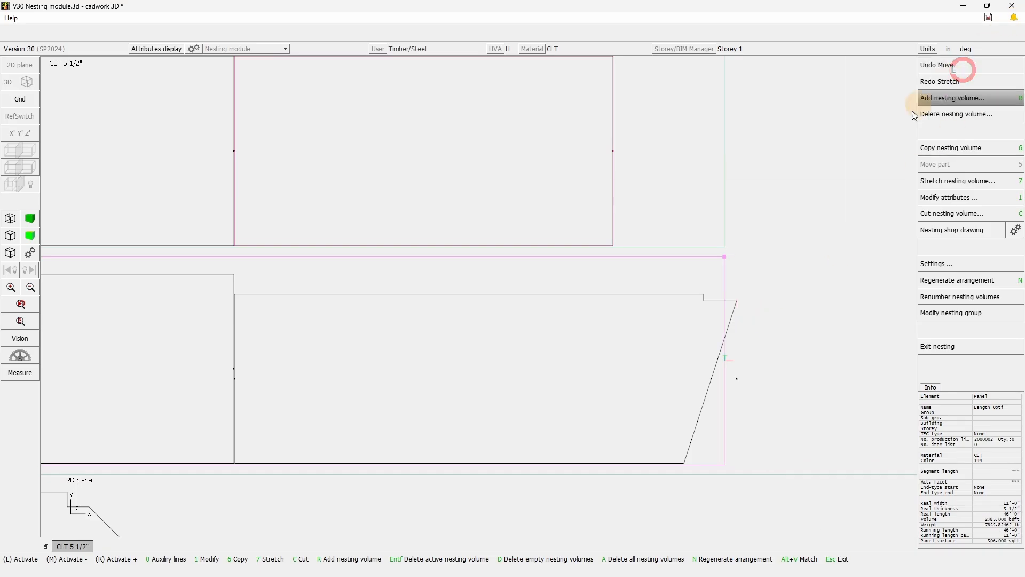
- Stretch the second nesting volume's width to the first panel's upper corner and its length to the sloped panel's outer corner
key("7")
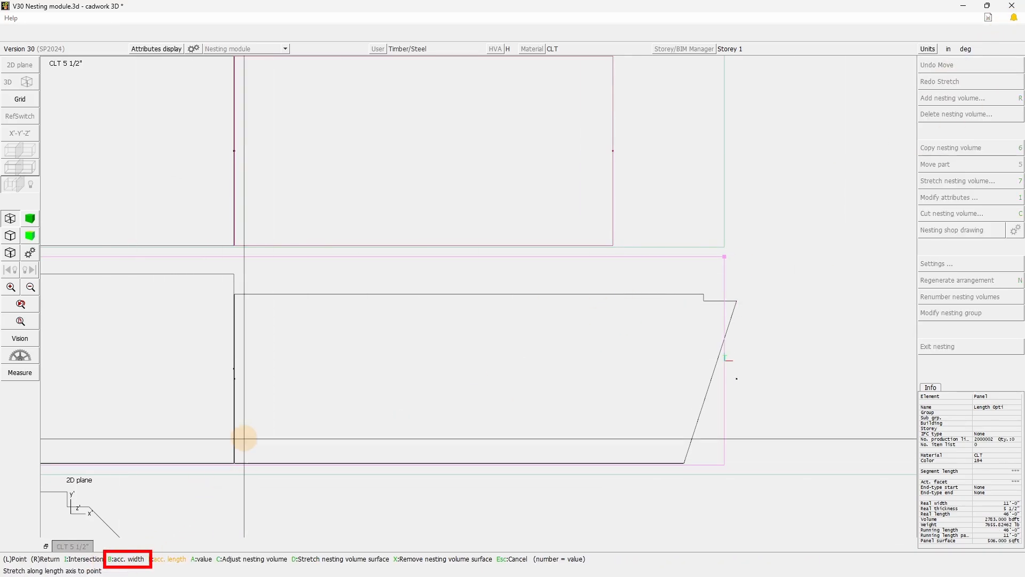
key("b")
left_click(235, 273)
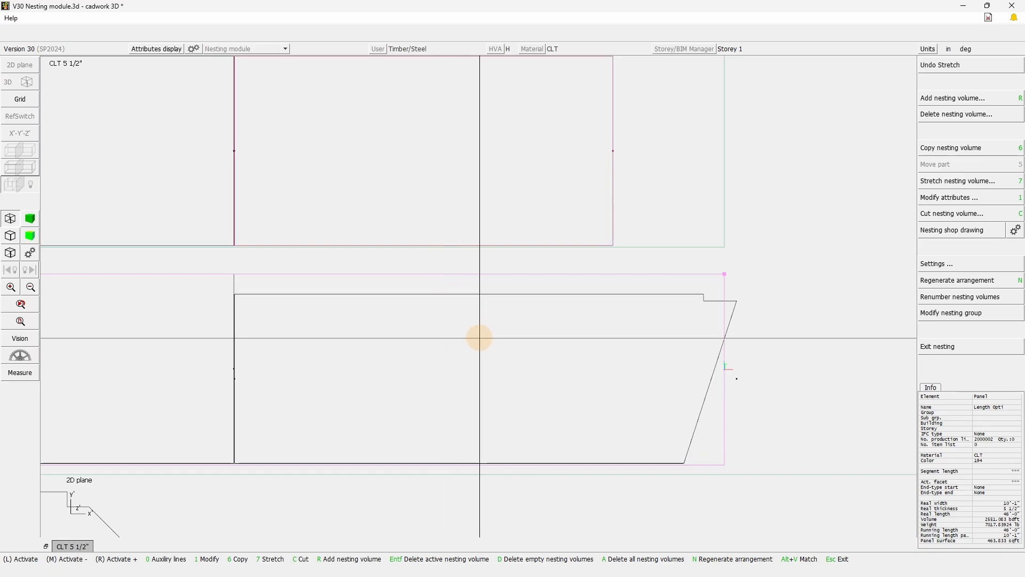
key("7")
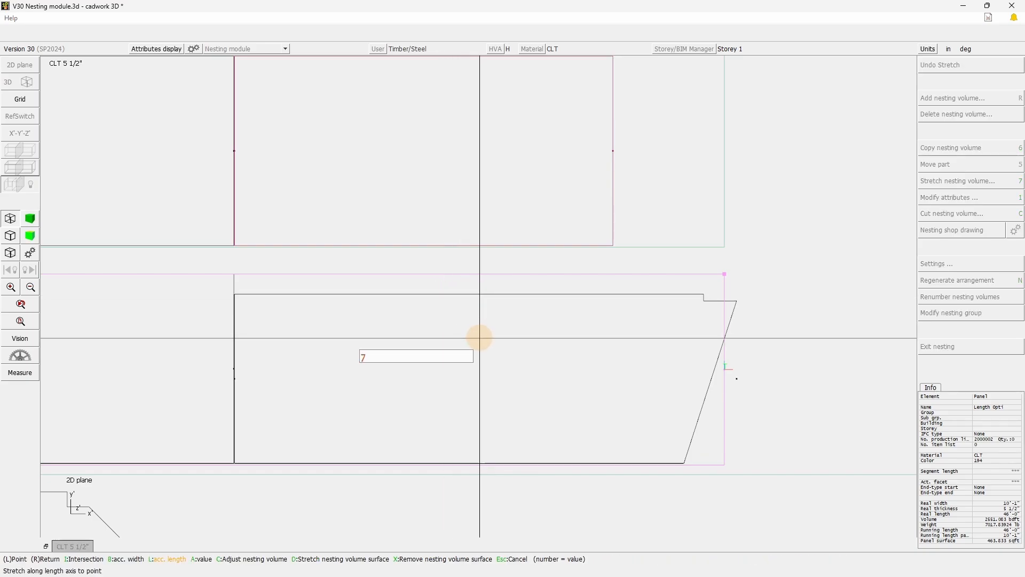
left_click(736, 301)
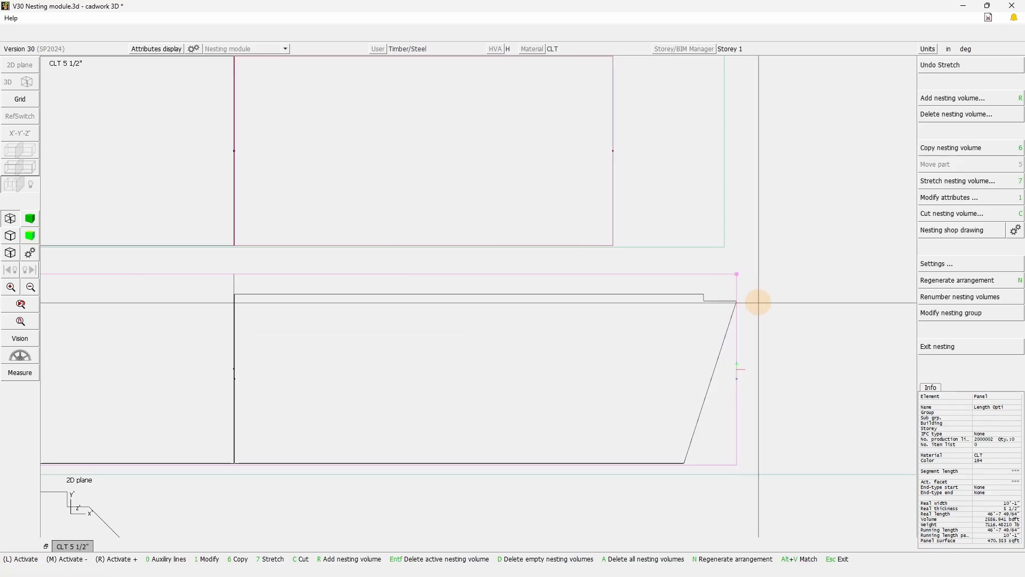
- Set the second nesting volume's whole length to 46'-9" and deactivate the volume
scroll(734, 299, "up", 3)
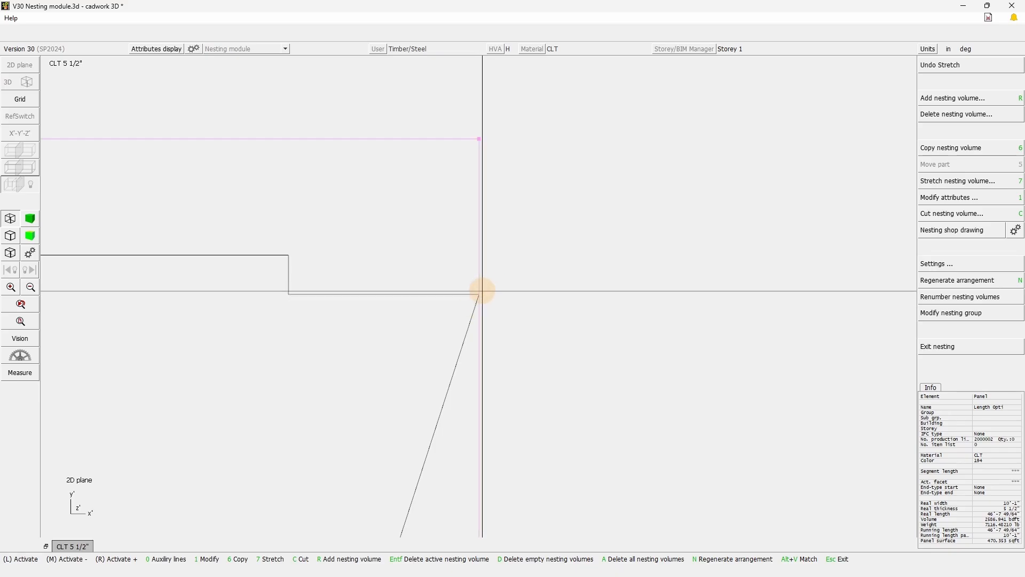
scroll(492, 309, "down", 5)
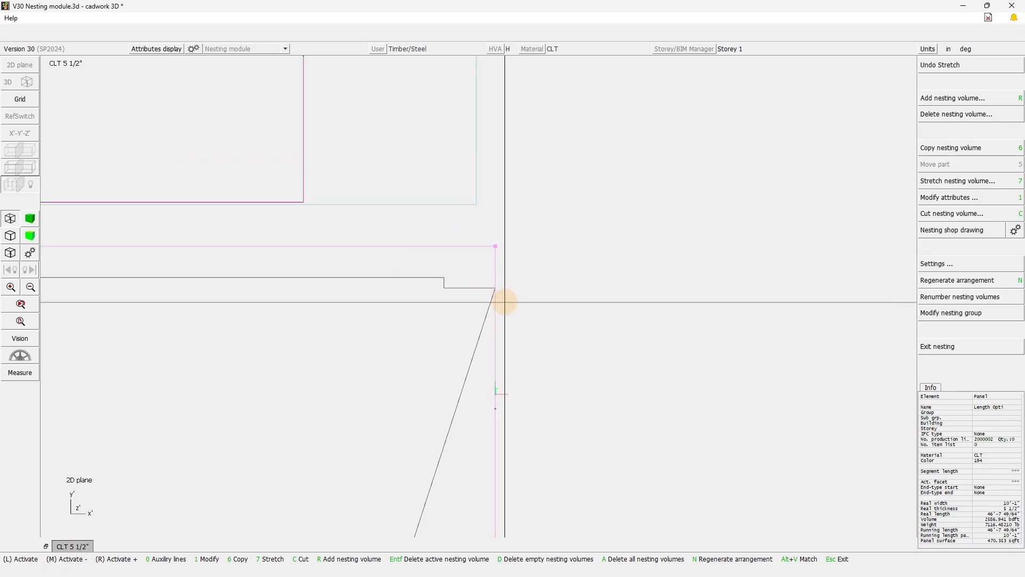
key("7")
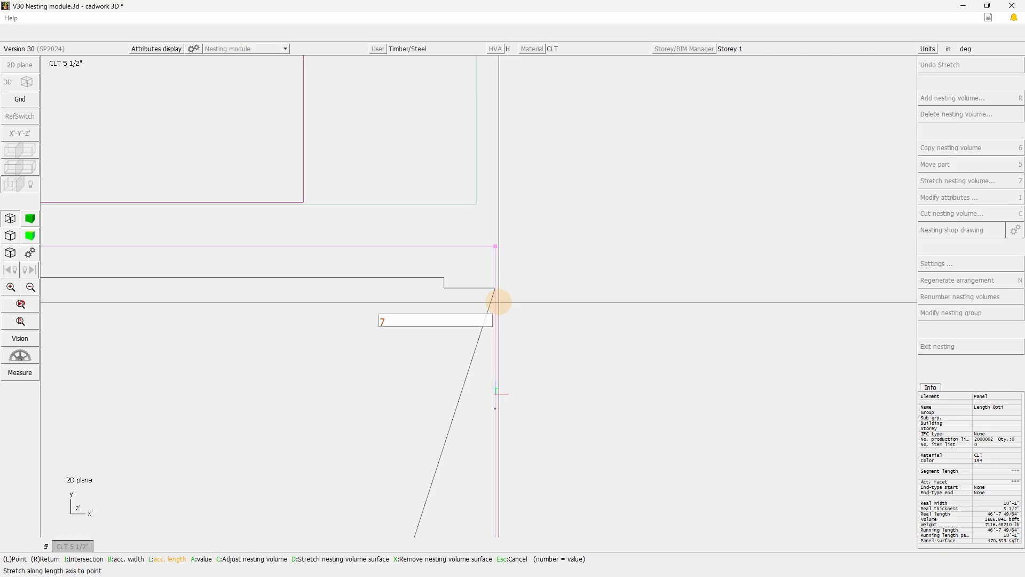
key("a")
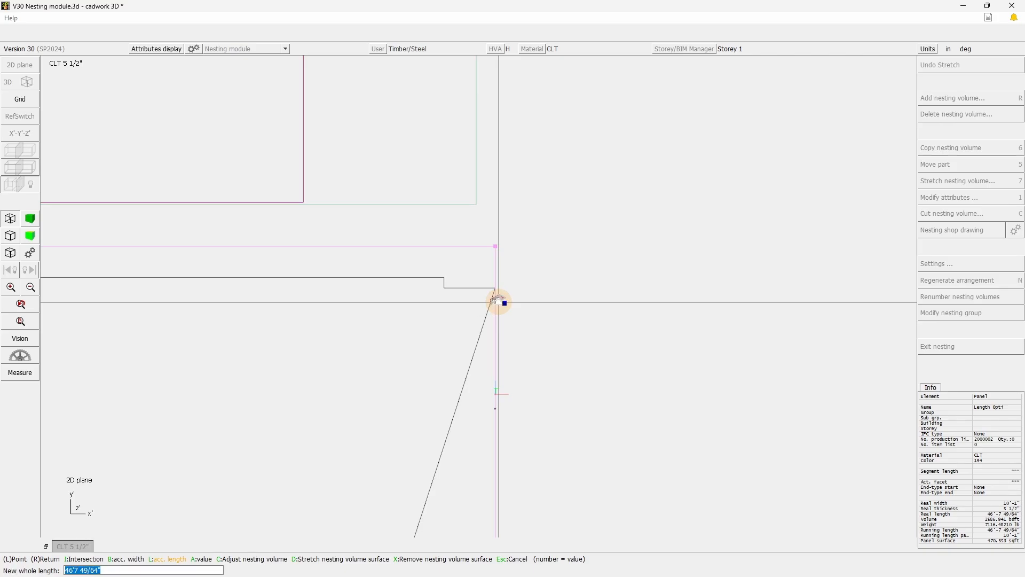
key("Right")
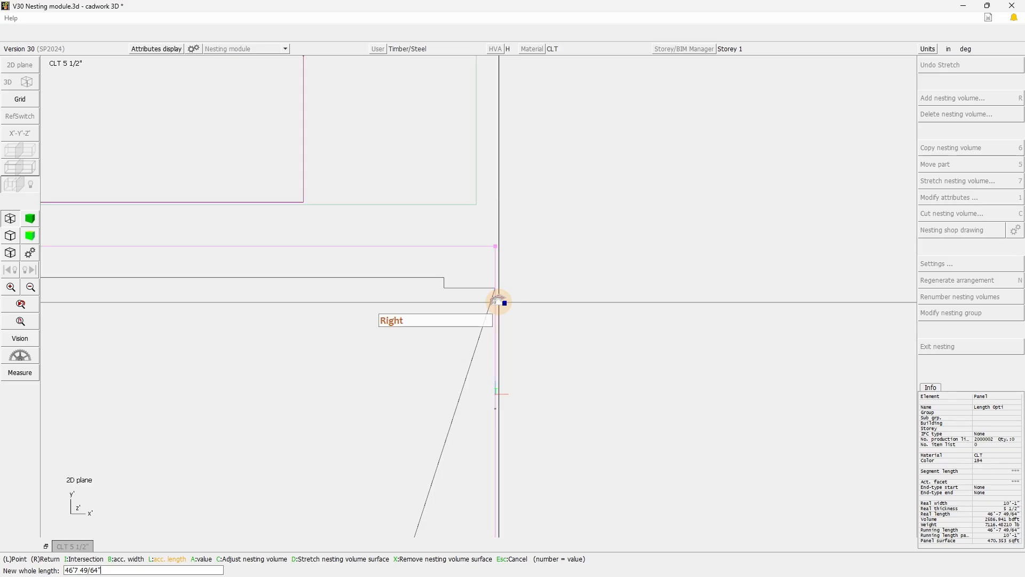
key("BackSpace")
key("BackSpace")
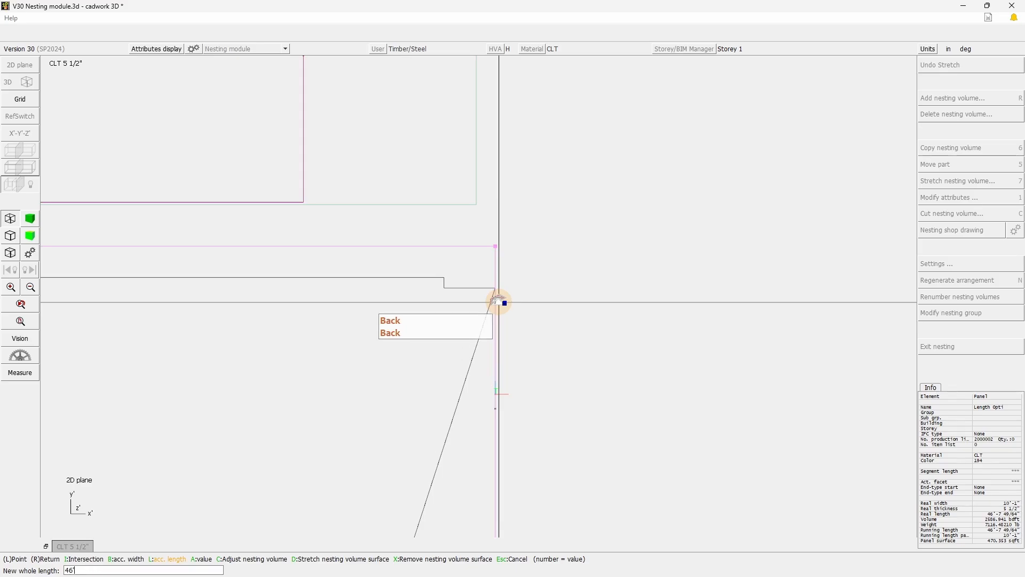
type("9")
key("space")
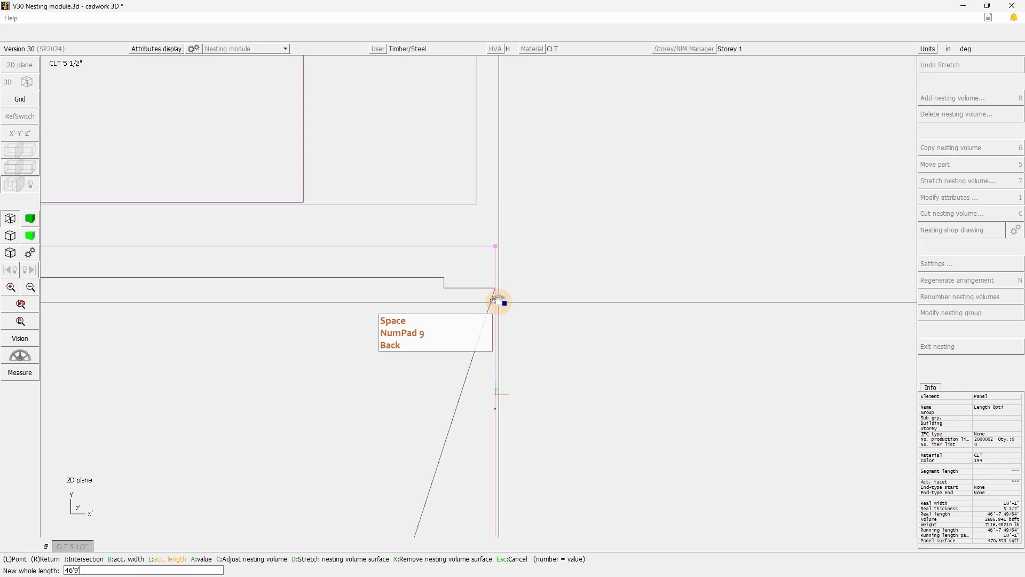
key("Return")
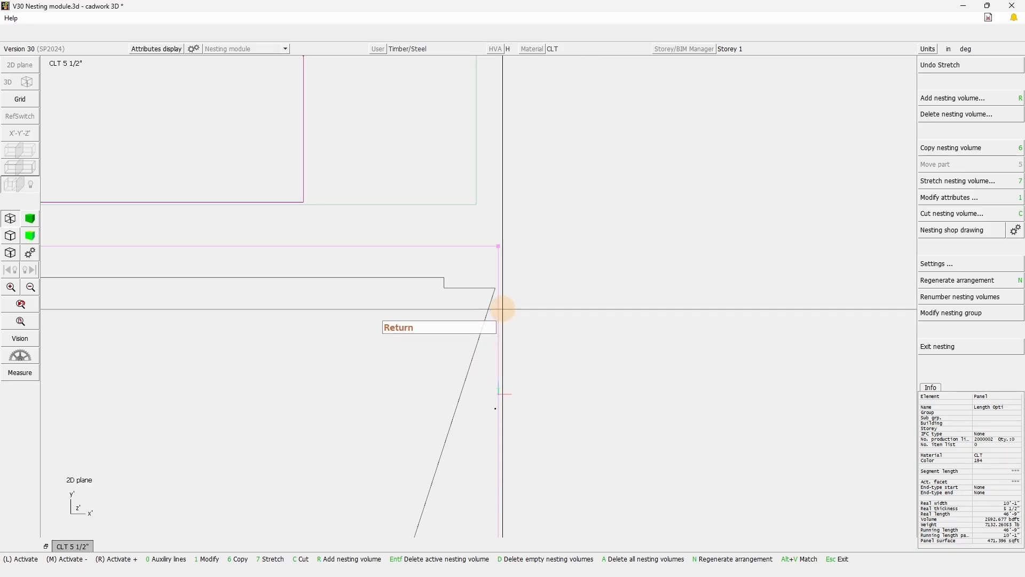
scroll(508, 342, "down", 4)
left_click(504, 283)
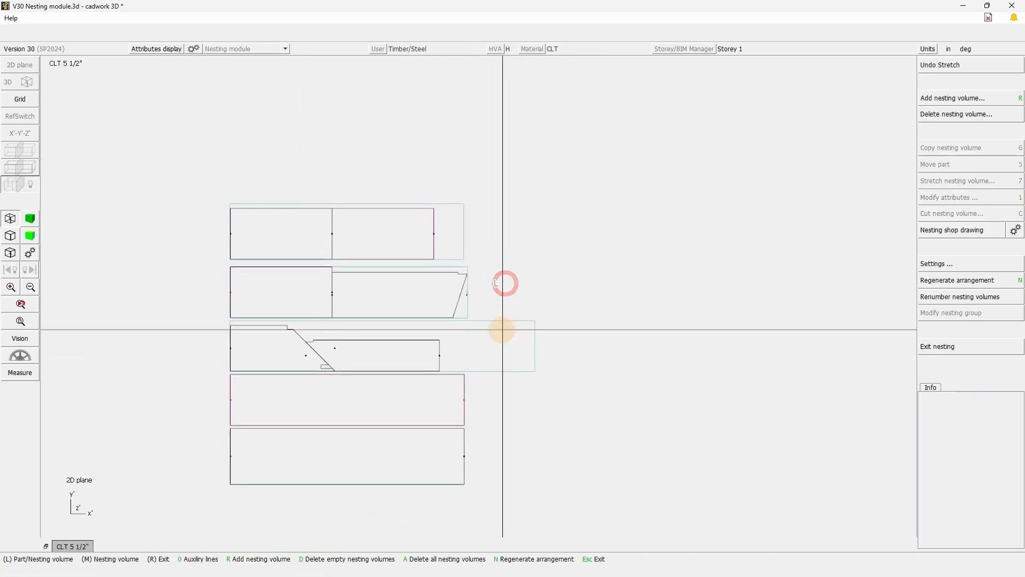
- Activate the third nesting volume and look through the available stretch options for nesting volumes
left_click(471, 352)
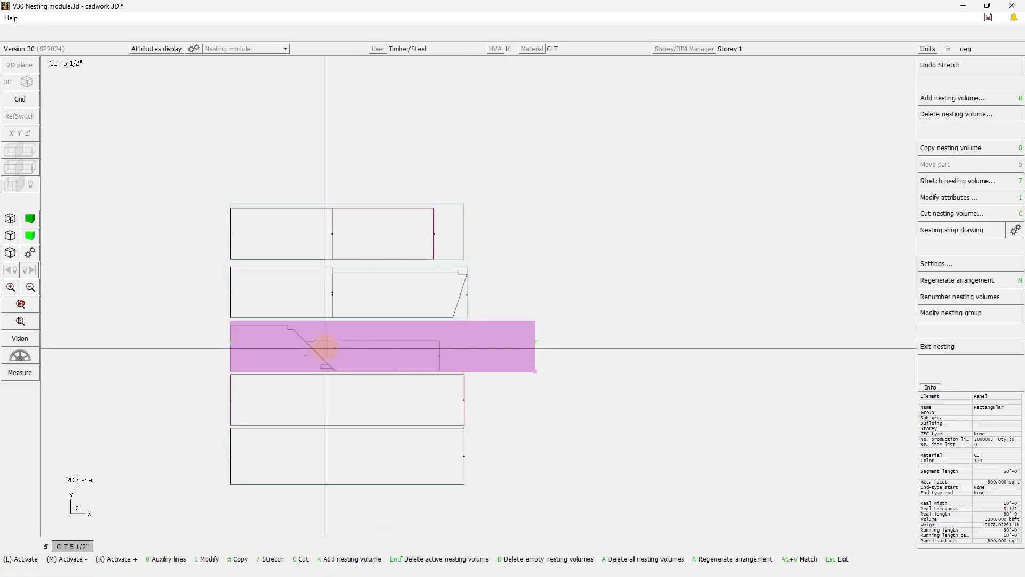
scroll(321, 348, "up", 2)
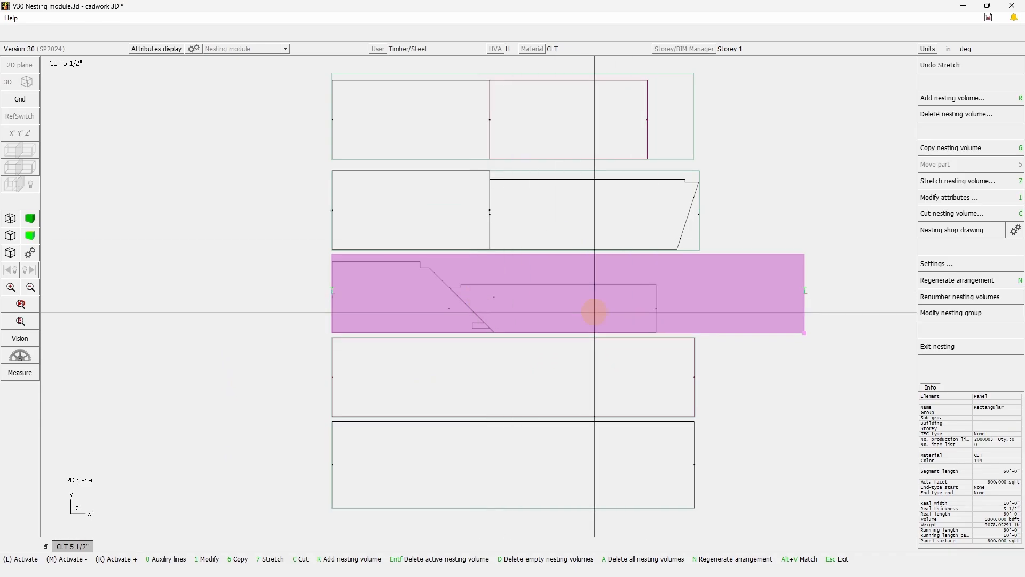
left_click(955, 185)
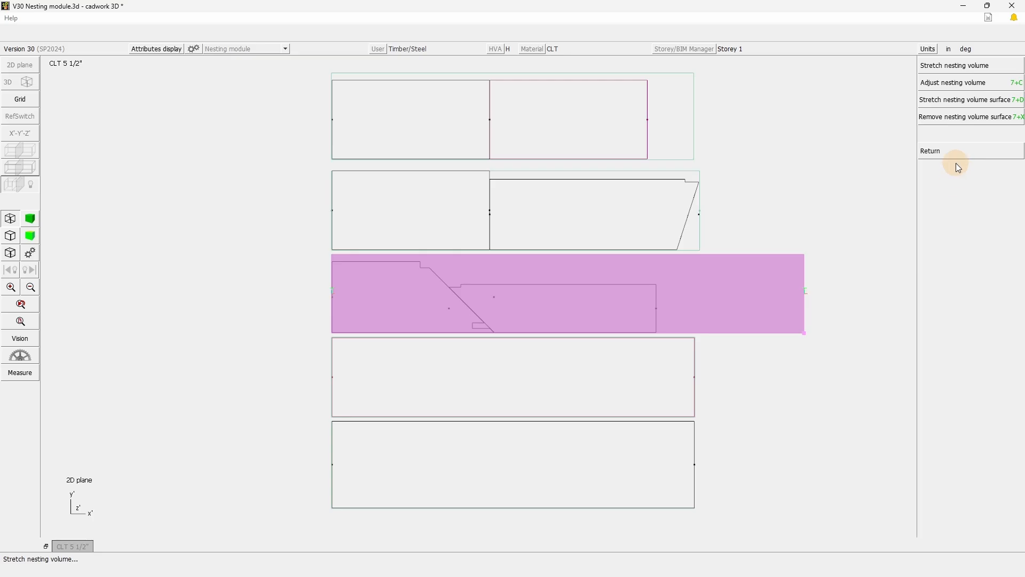
left_click(961, 82)
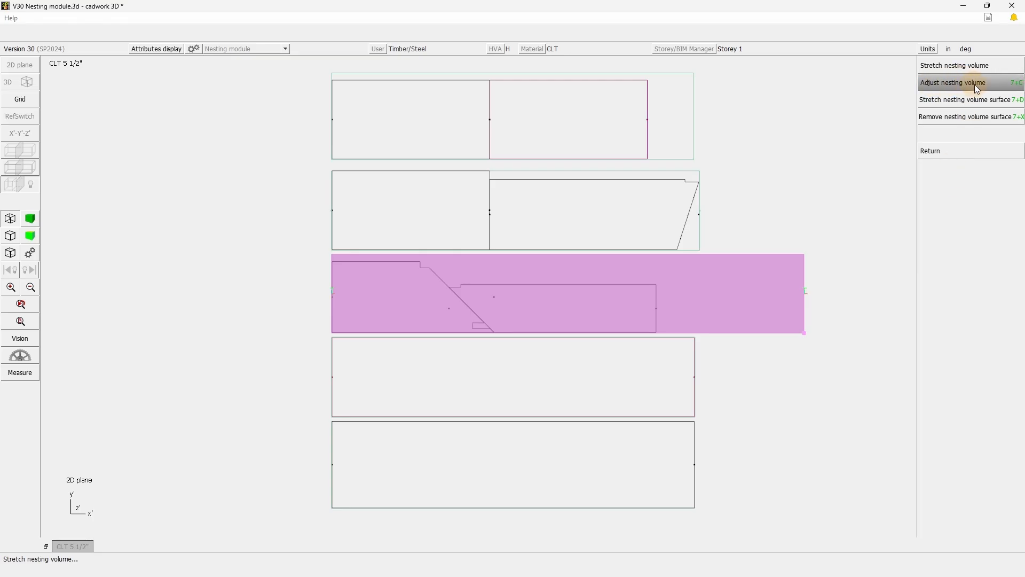
right_click(806, 227)
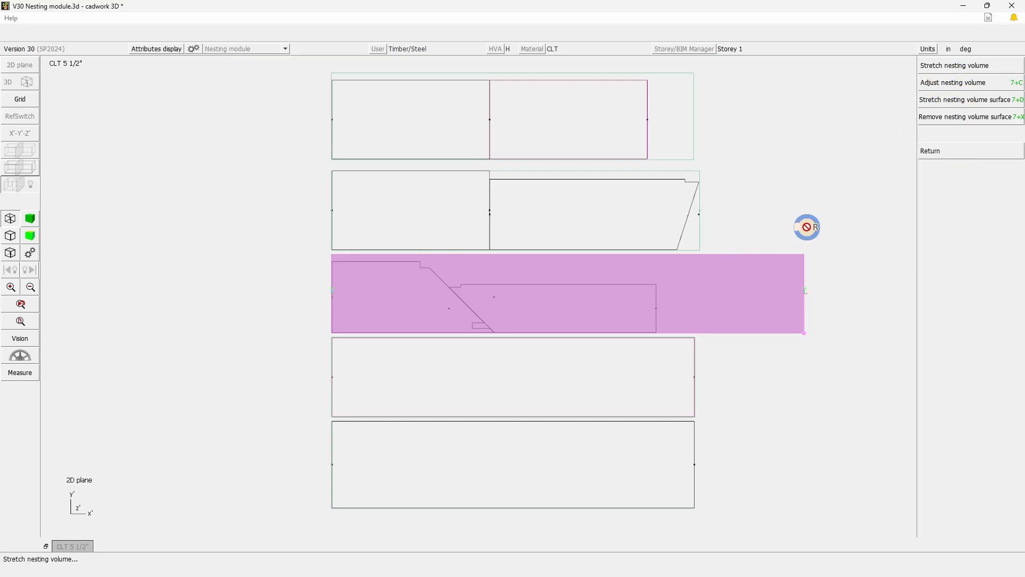
- Adjust the third nesting volume's length to its nested panels, using the calculated overall length, an overlength of 1 and a rounding value of 1'
key("7")
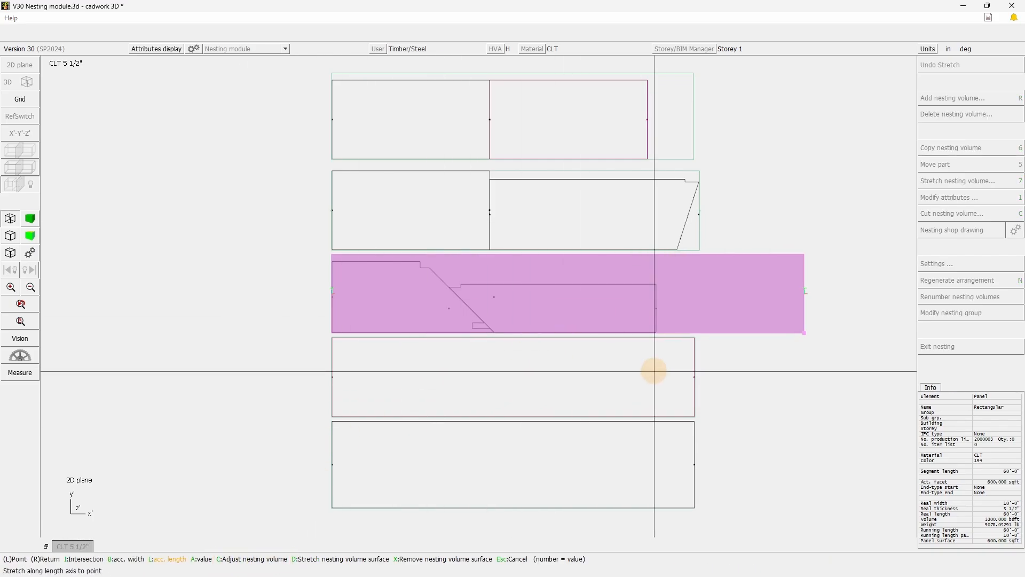
key("c")
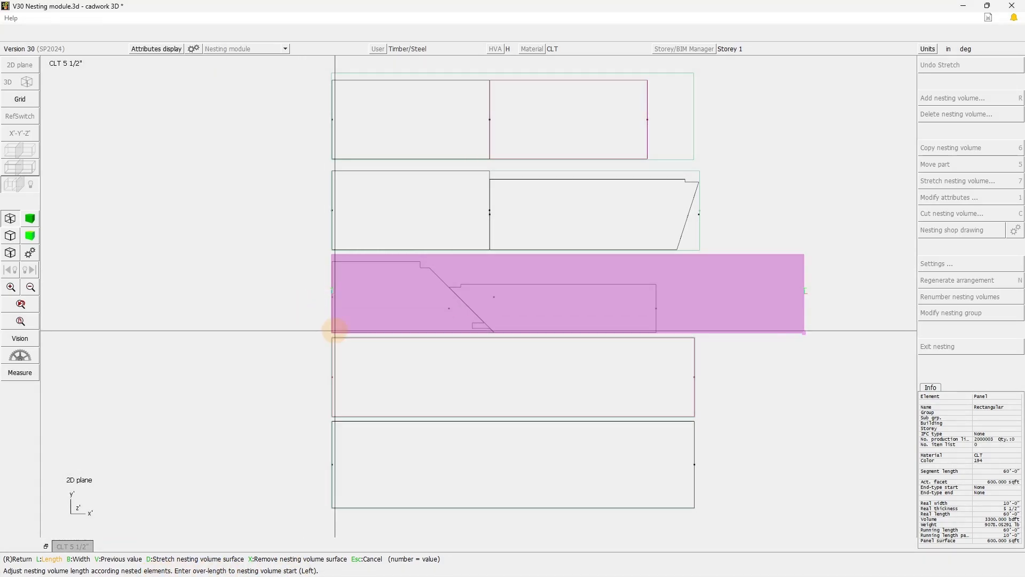
scroll(336, 331, "up", 5)
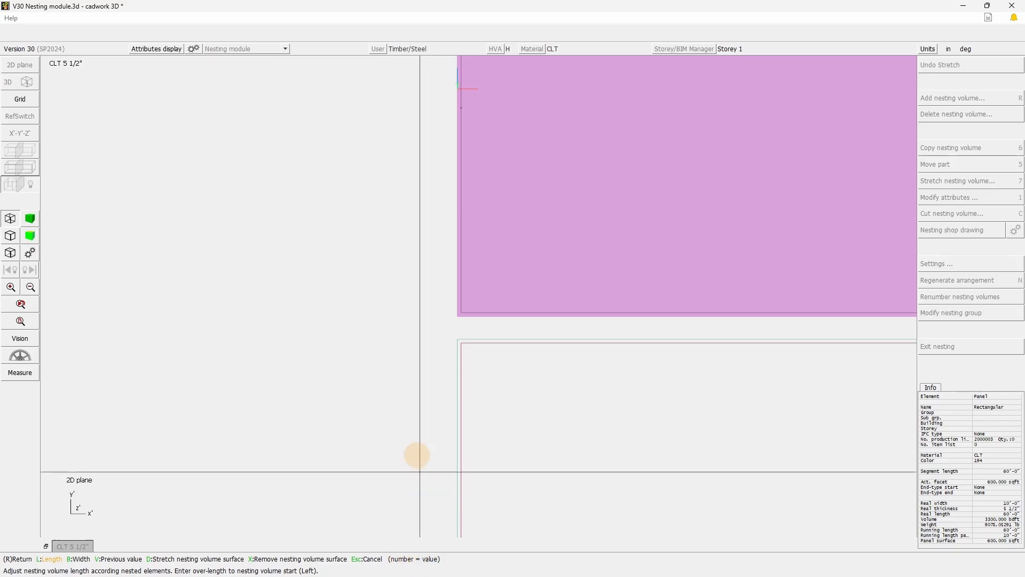
key("Return")
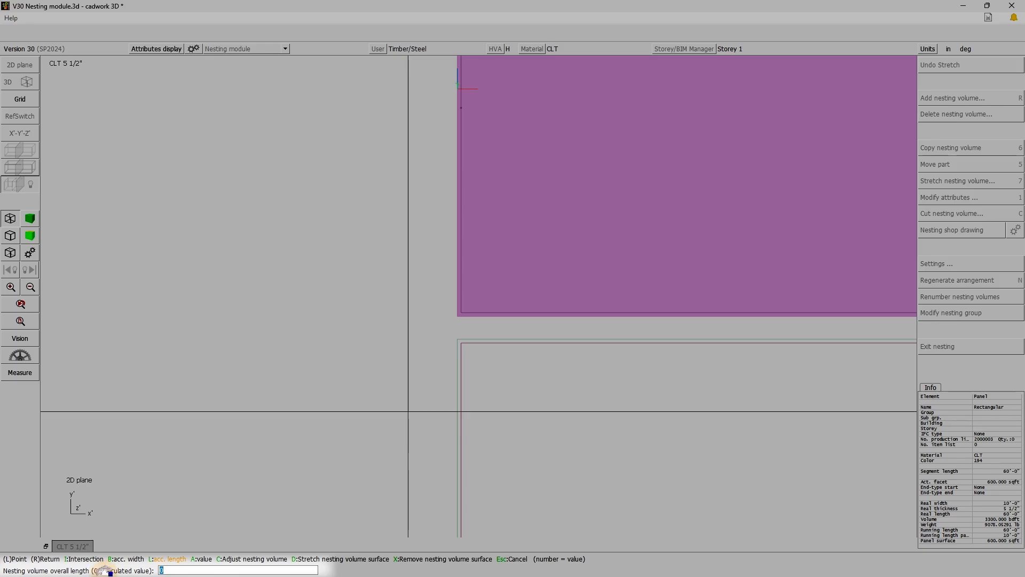
right_click(201, 504)
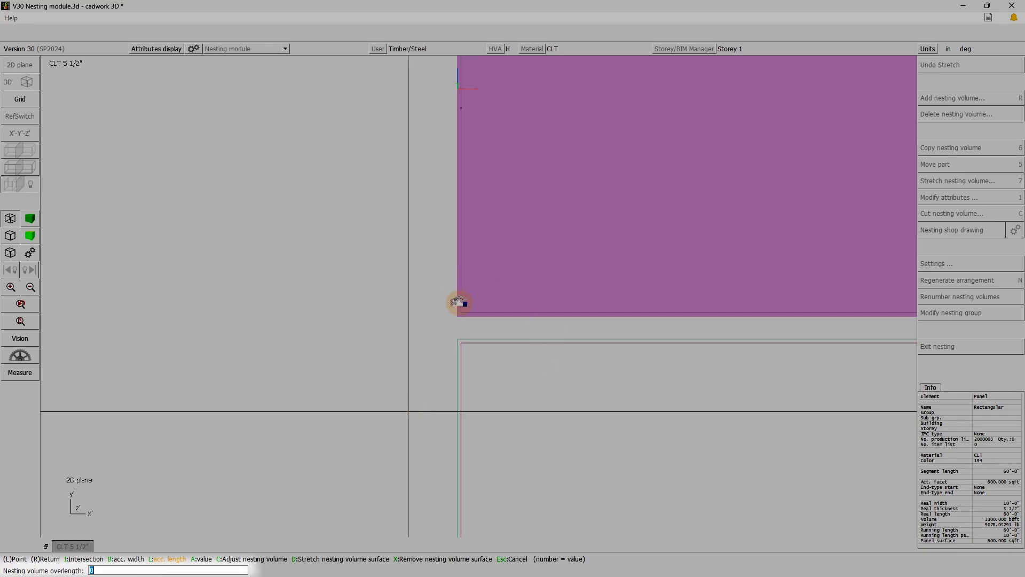
type("1")
key("Return")
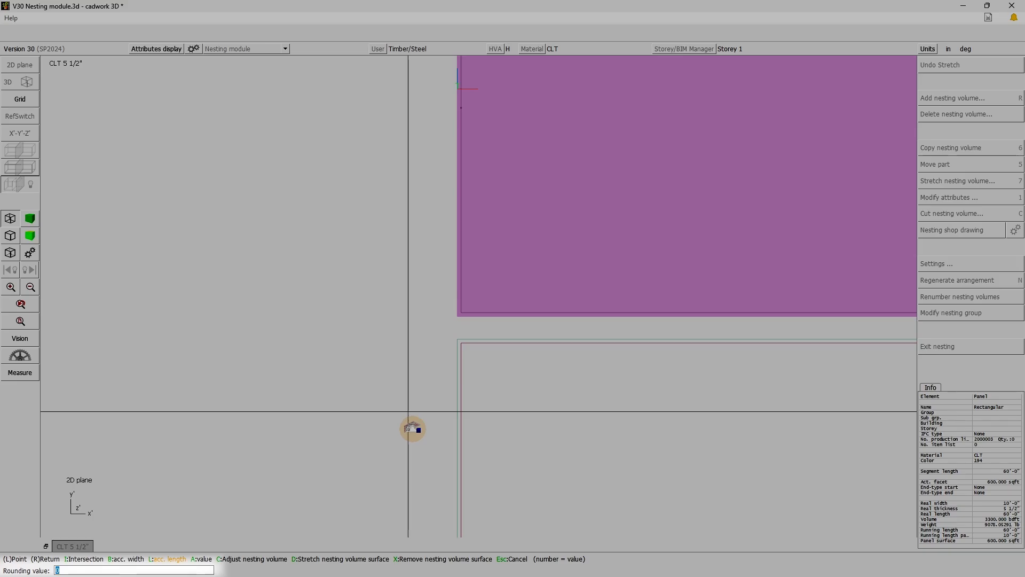
type("1")
key("space")
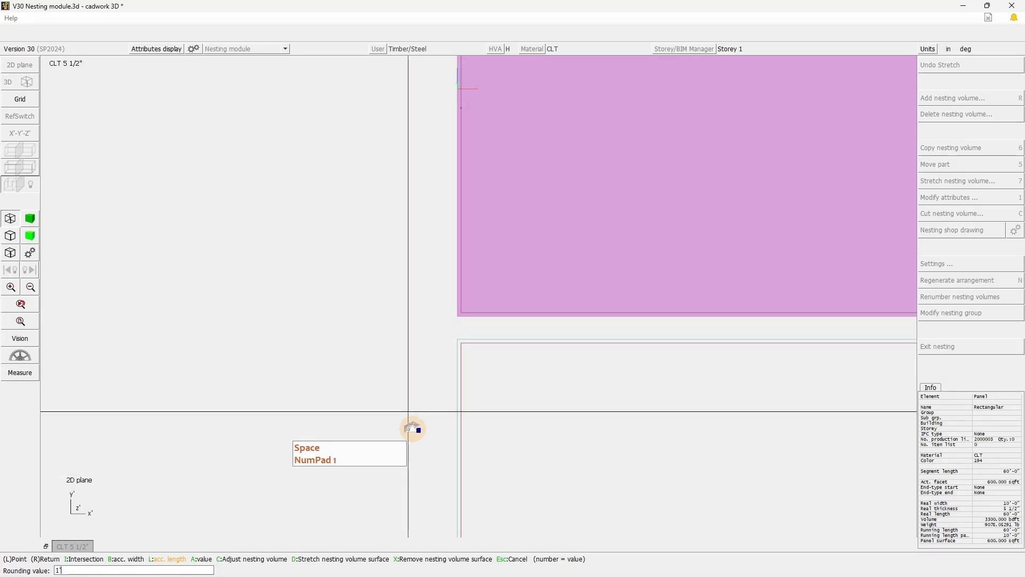
key("Return")
scroll(476, 313, "down", 5)
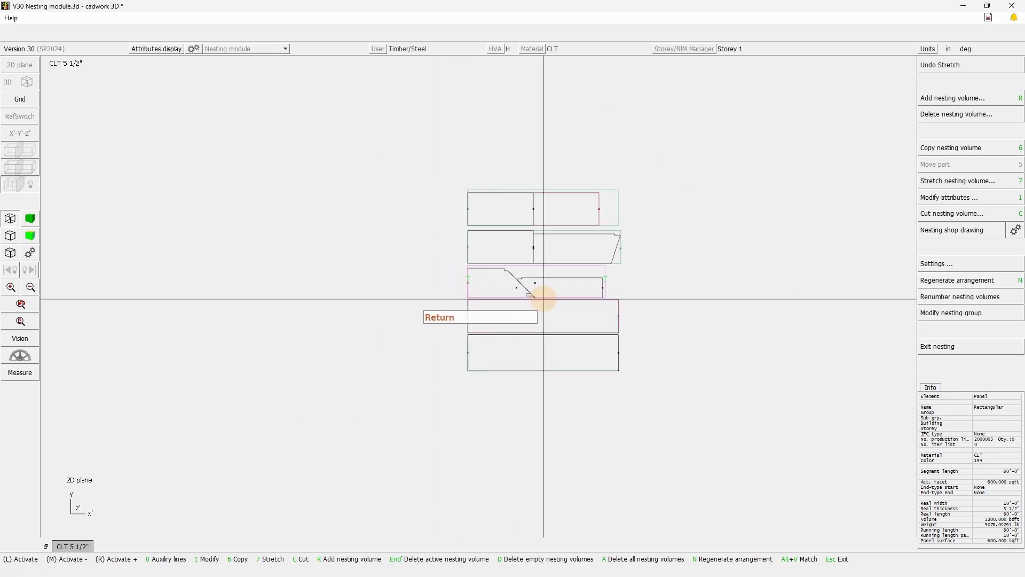
- Check the real length of the third nesting volume in its element information and deactivate the volume
scroll(544, 298, "up", 5)
mouse_move(860, 403)
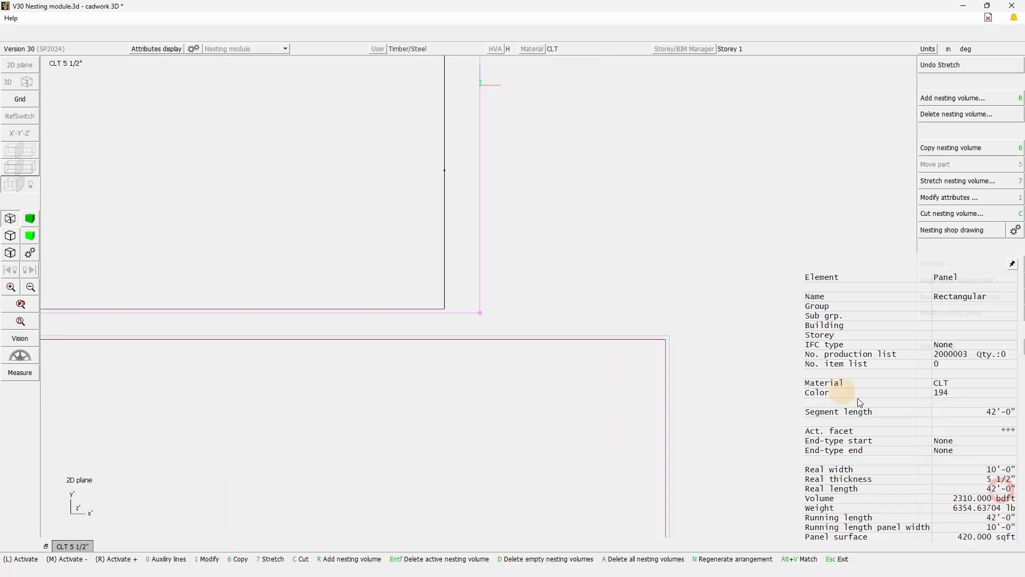
left_click(542, 314)
left_click(465, 312)
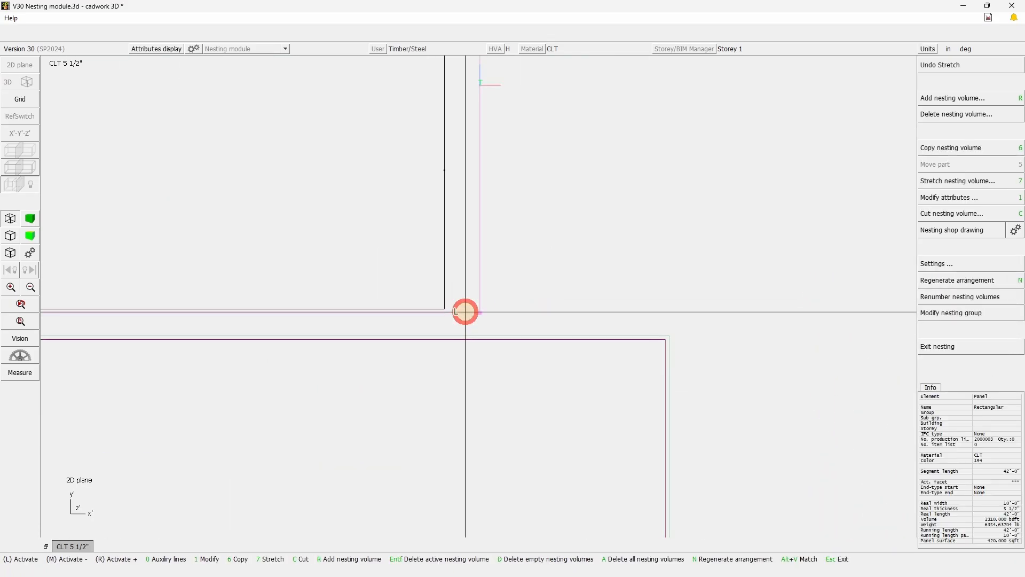
left_click(994, 483)
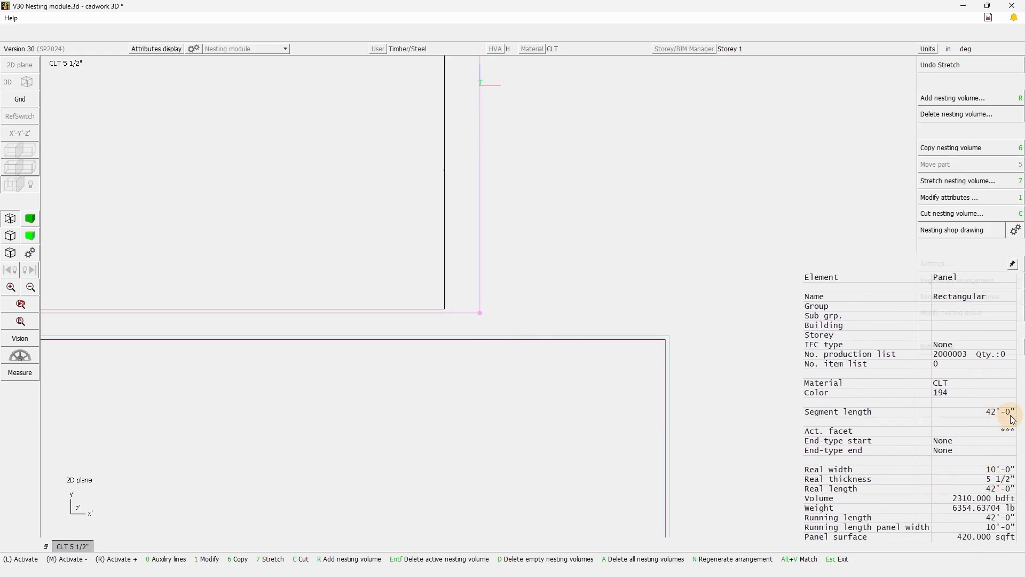
left_click(619, 278)
scroll(466, 299, "down", 5)
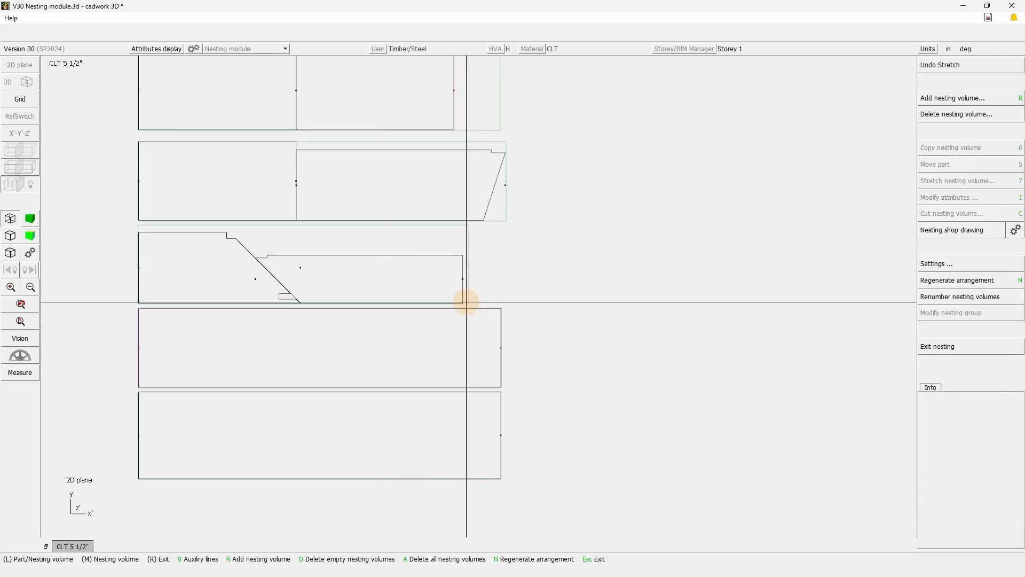
- Adjust the third nesting volume's width to its nested panels, using overmeasures of 1 on the bottom and 0 on top and 1'-0" rounding
left_click(468, 302)
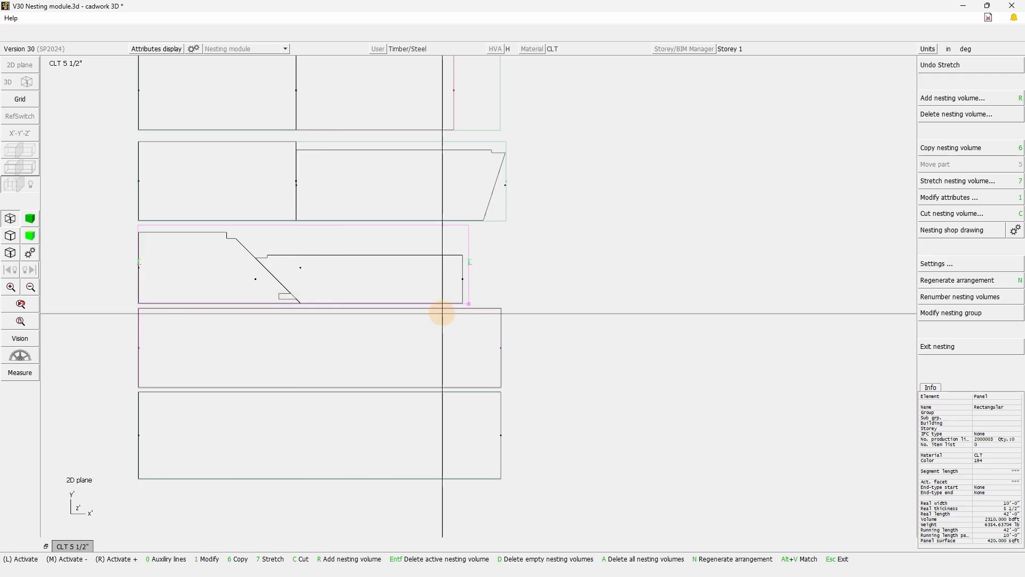
key("7")
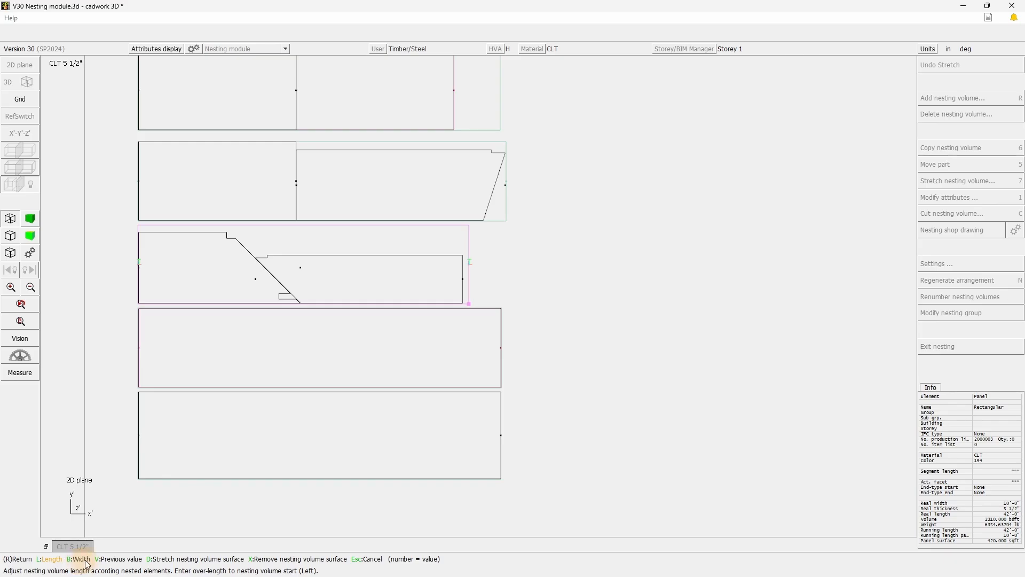
key("b")
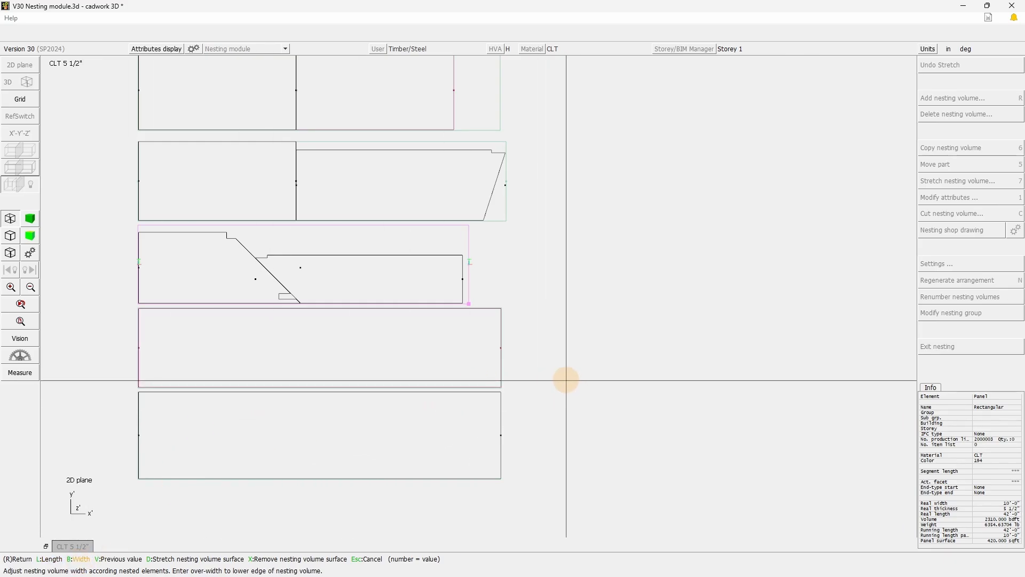
type("1")
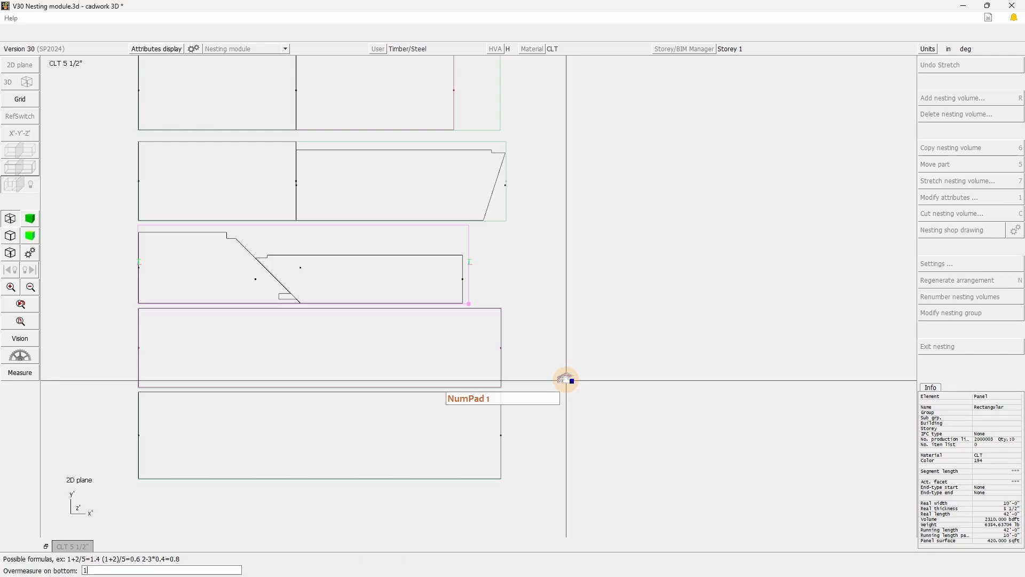
key("Return")
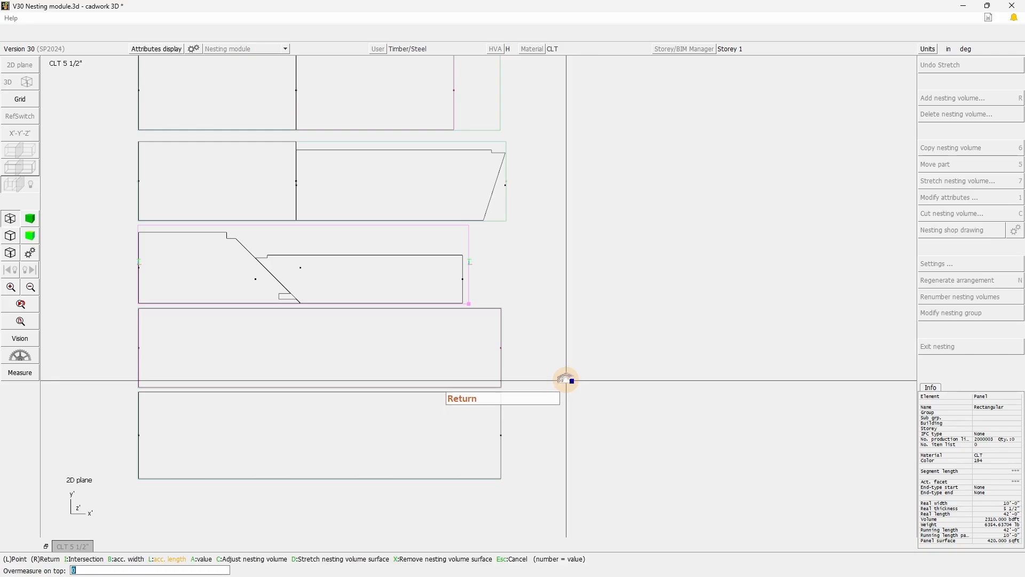
key("Return")
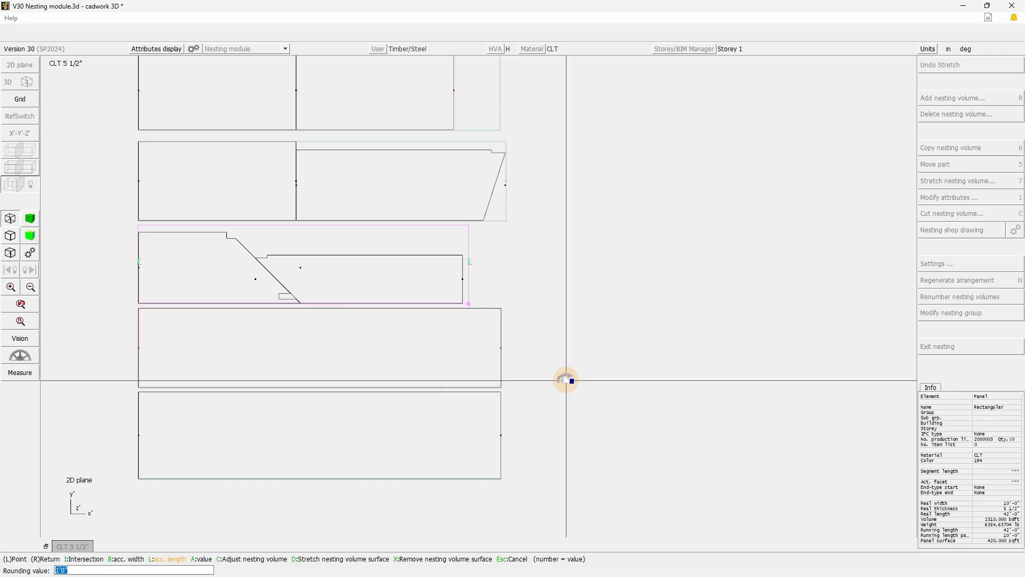
key("Return")
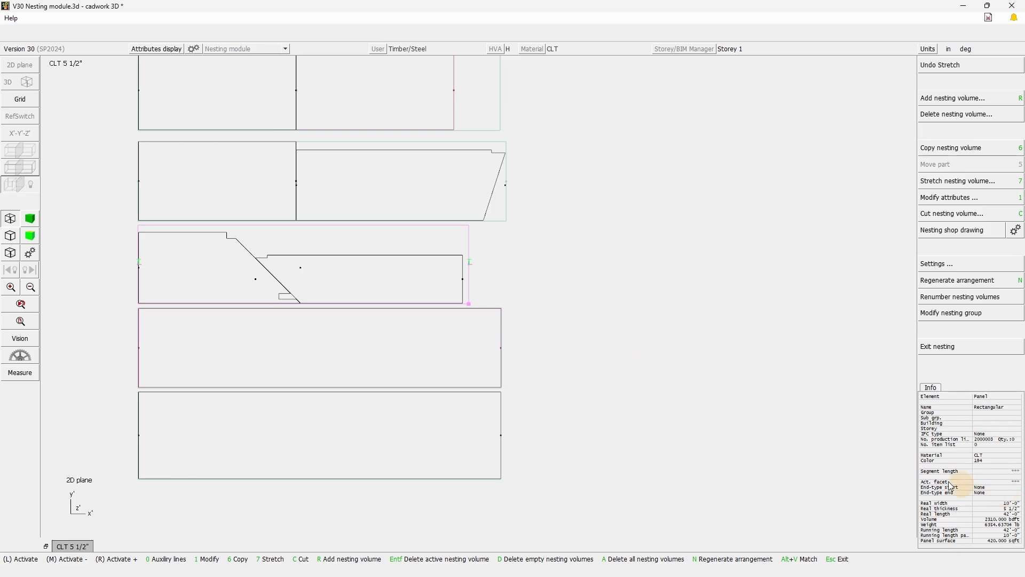
scroll(213, 229, "up", 3)
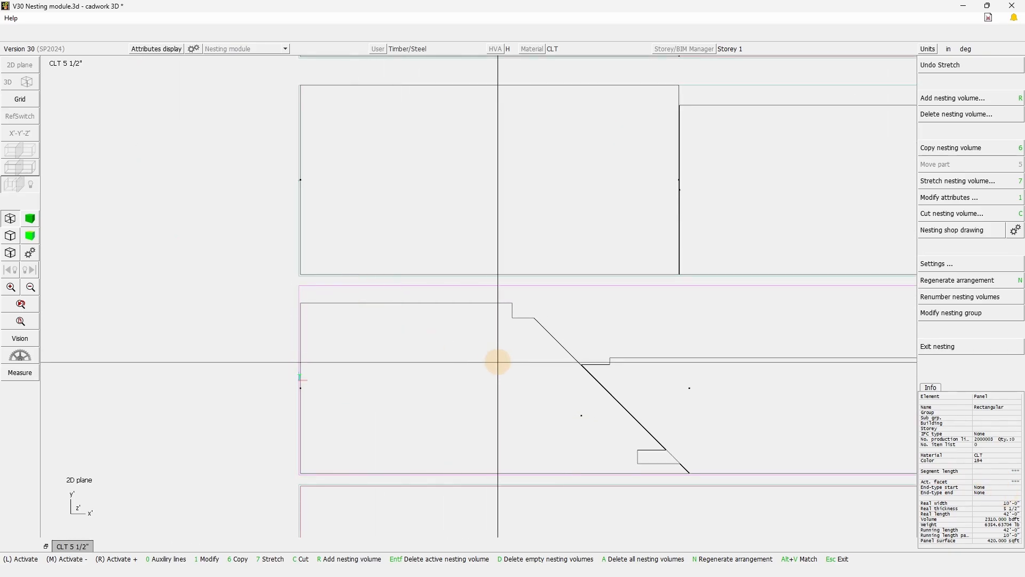
scroll(507, 370, "down", 3)
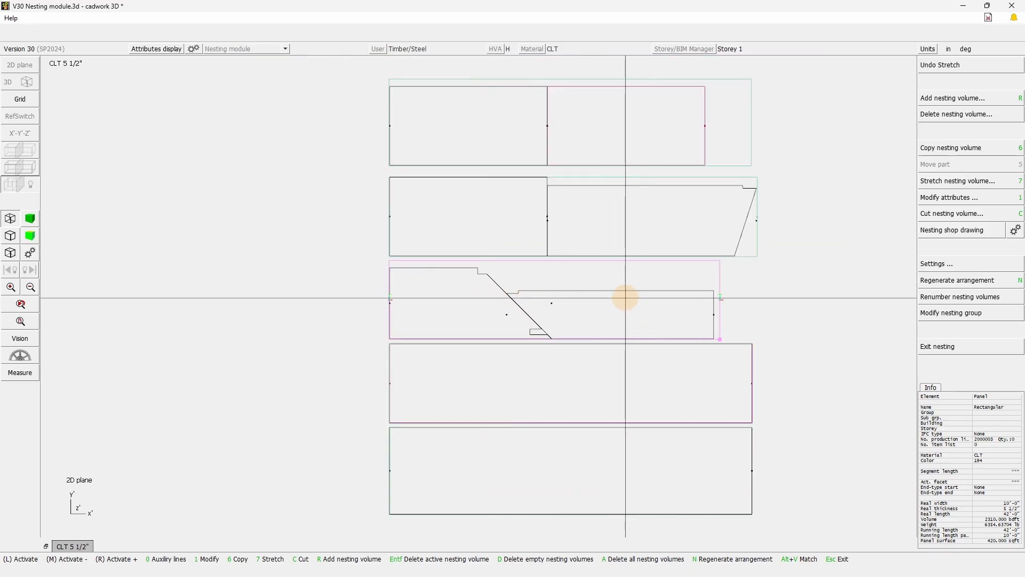
scroll(623, 297, "up", 2)
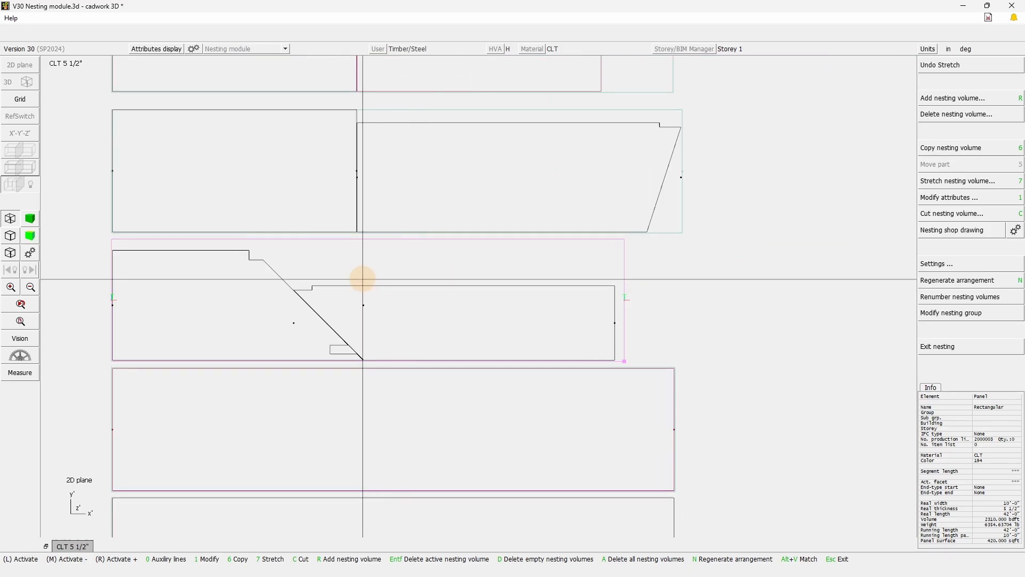
left_click(622, 269)
scroll(472, 289, "down", 3)
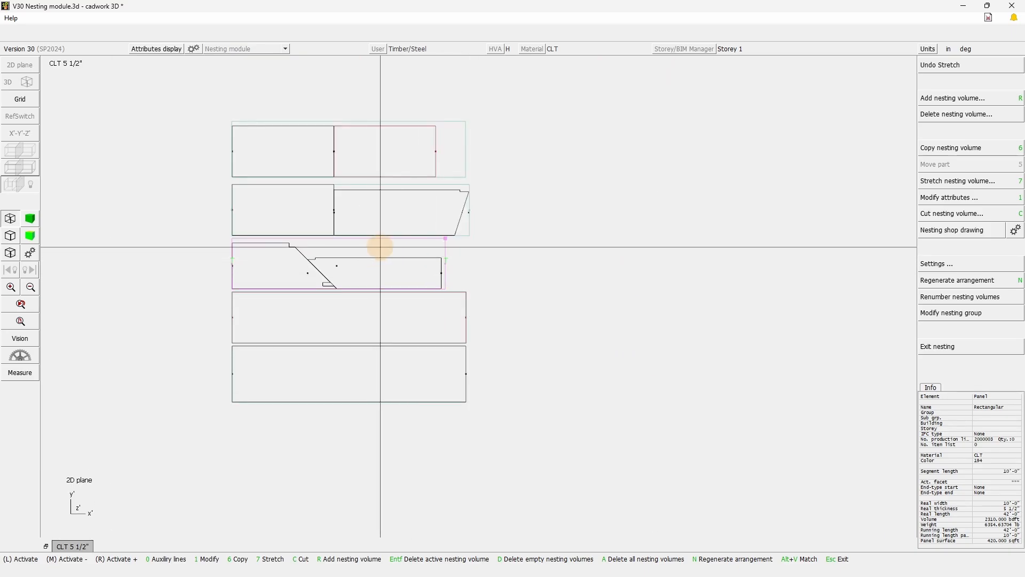
- Adjust the first nesting volume's length to its nested panels by reusing the previous values: 1" end over-length, calculated overall length and 1'-0" rounding
scroll(507, 297, "up", 2)
left_click(519, 308)
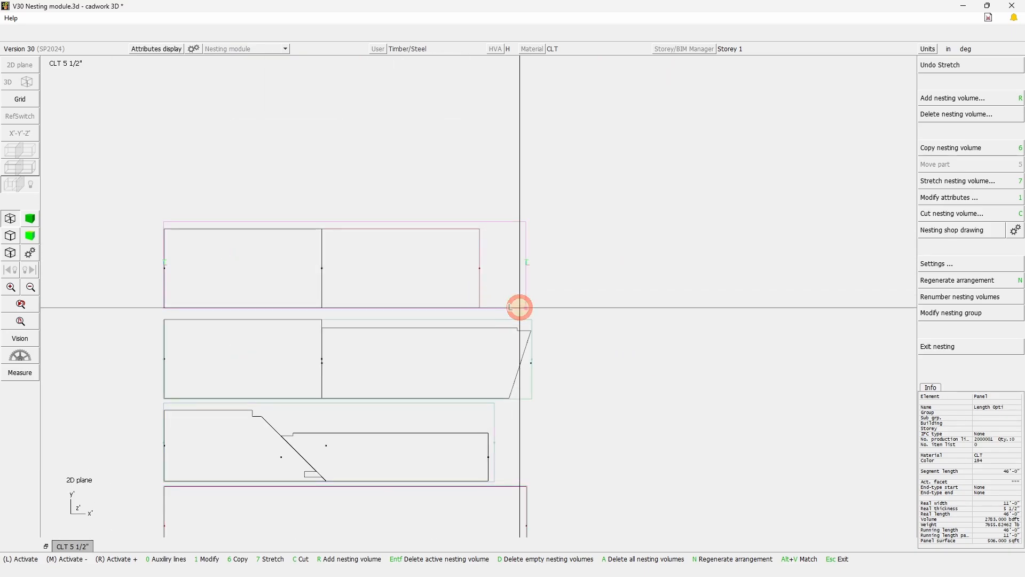
key("7")
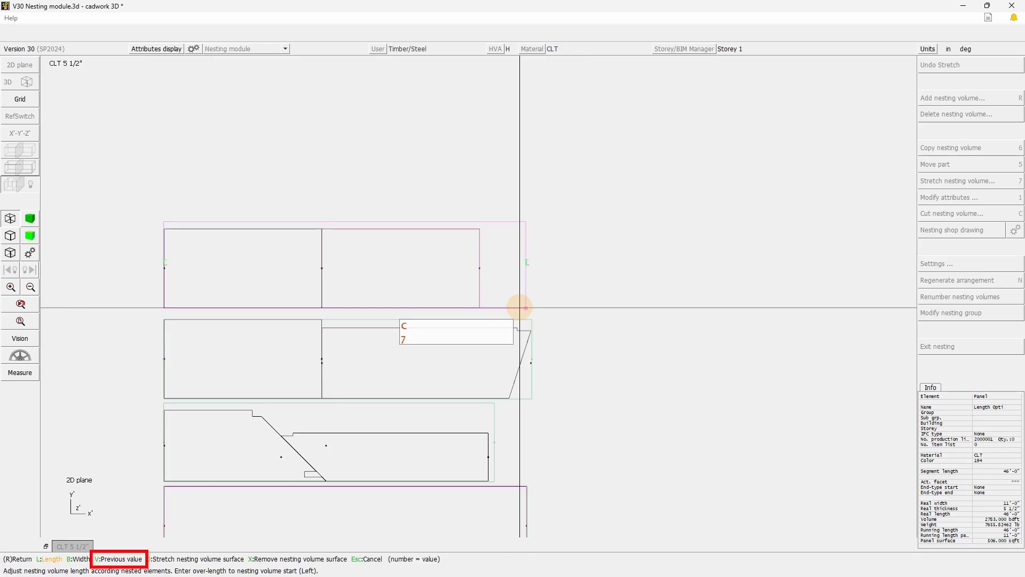
left_click(109, 560)
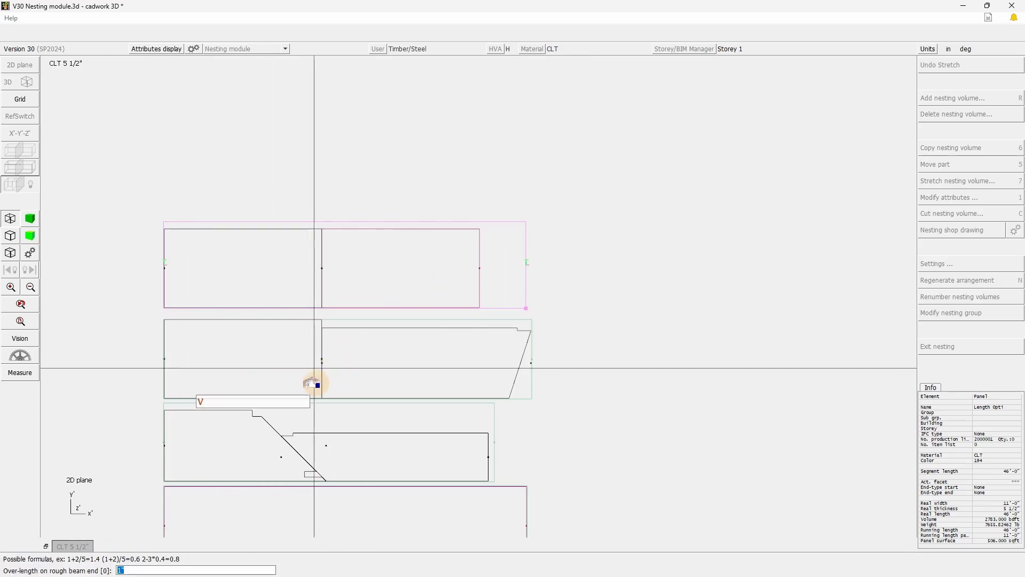
type("1\"")
key("Return")
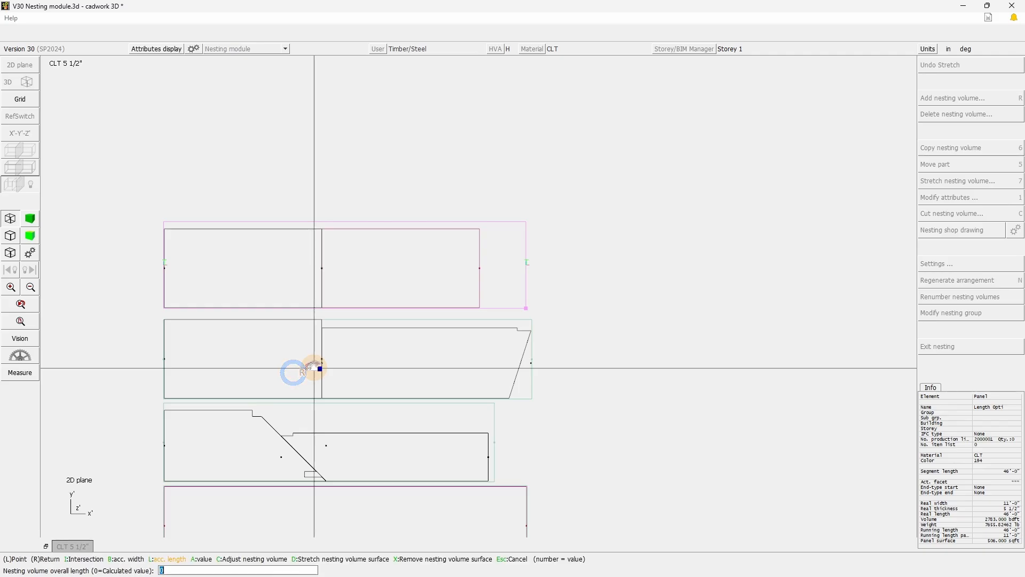
right_click(334, 342)
right_click(314, 368)
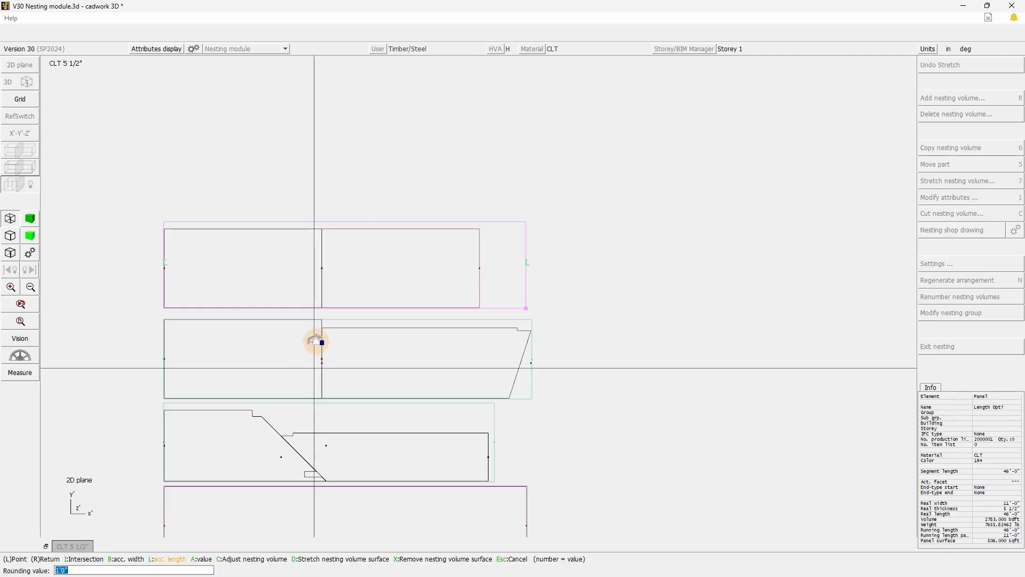
right_click(316, 341)
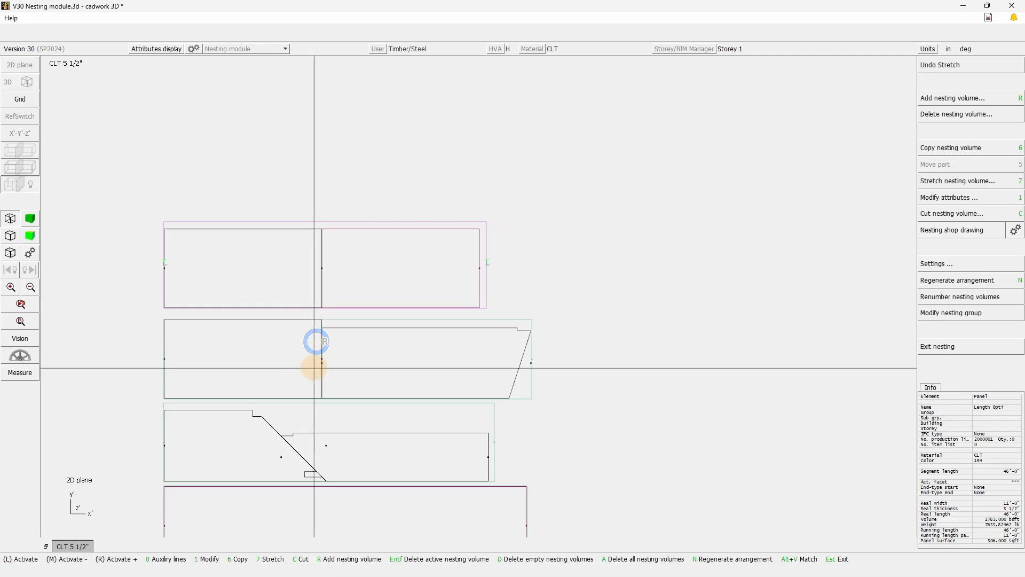
- Try a horizontal cut of the third nesting volume at the upper corner of its first panel, and undo the cut
left_click(591, 246)
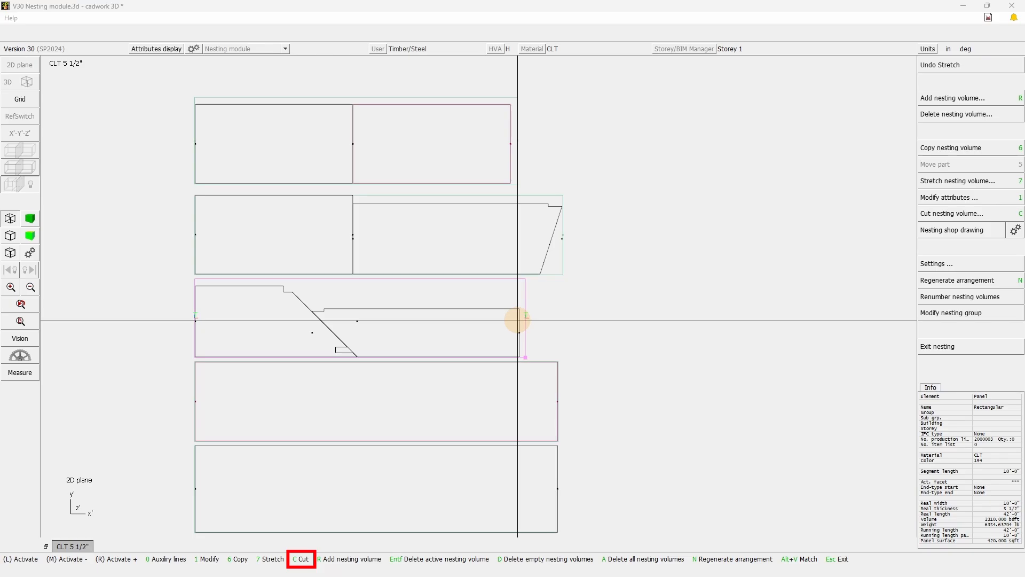
key("c")
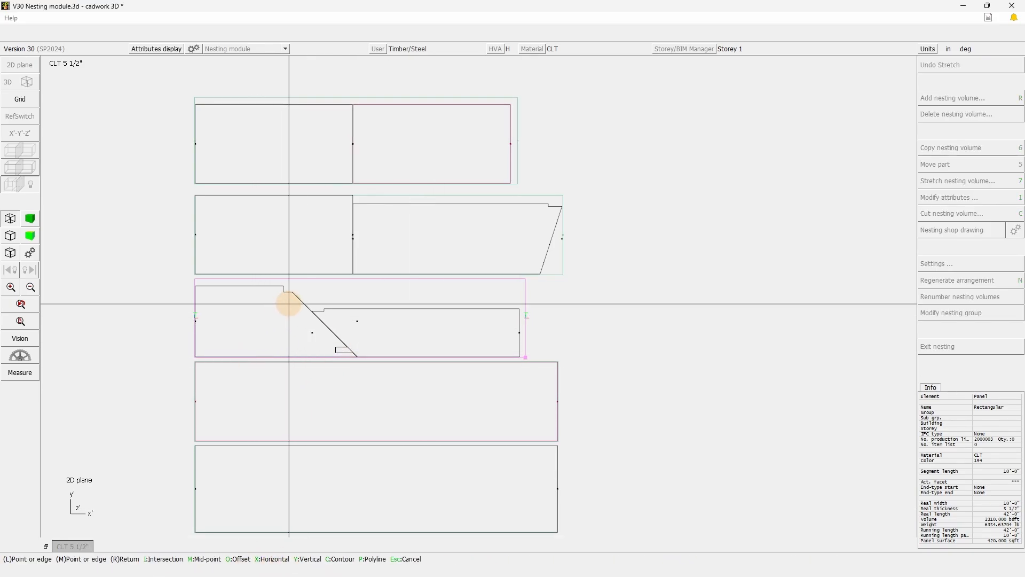
key("x")
left_click(280, 287)
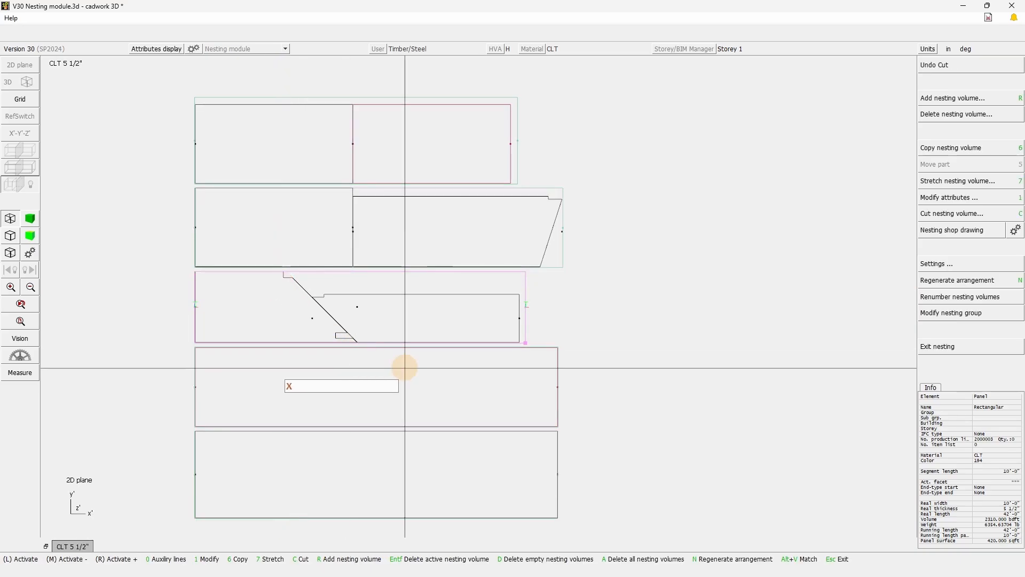
left_click(957, 64)
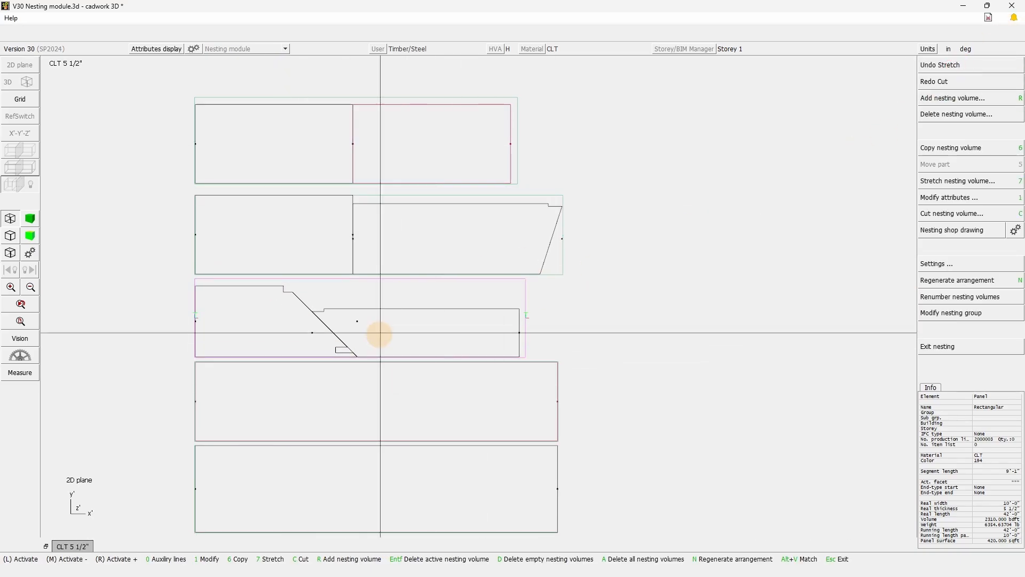
- Cut the third nesting volume horizontally along the upper edge of its first panel with an offset of 1
scroll(524, 313, "up", 2)
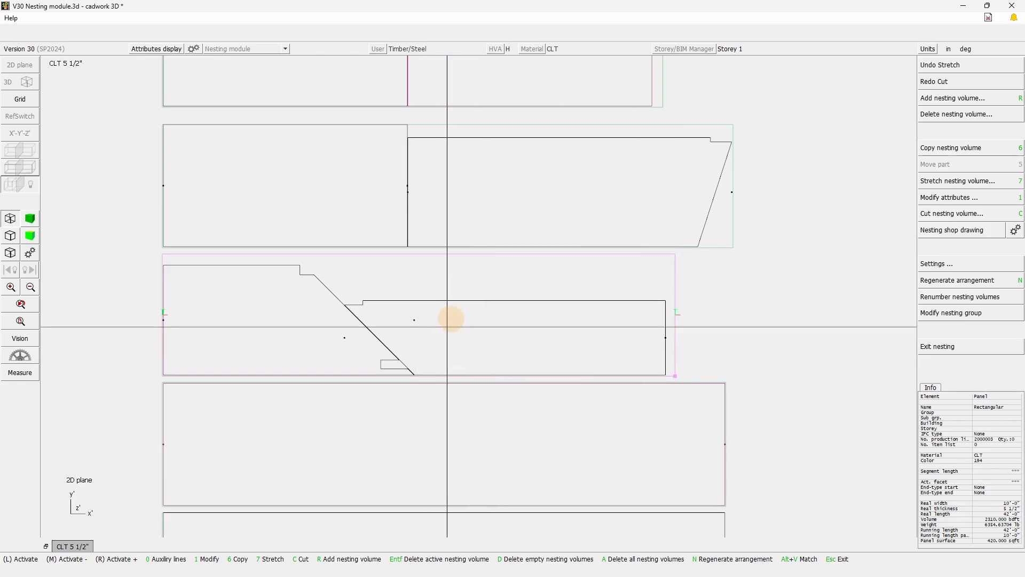
scroll(451, 319, "up", 1)
scroll(476, 295, "down", 1)
scroll(478, 295, "up", 1)
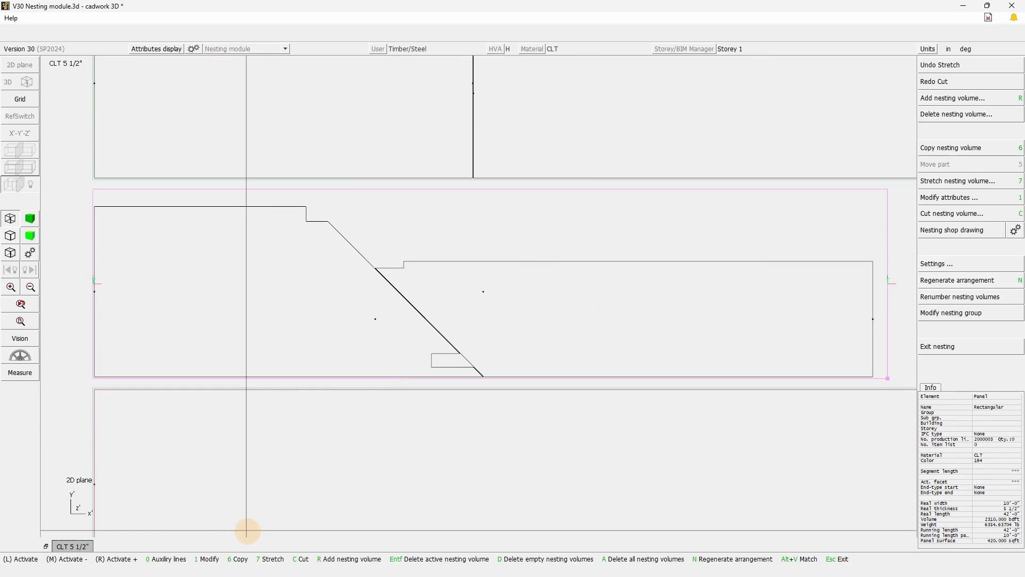
left_click(337, 312)
key("c")
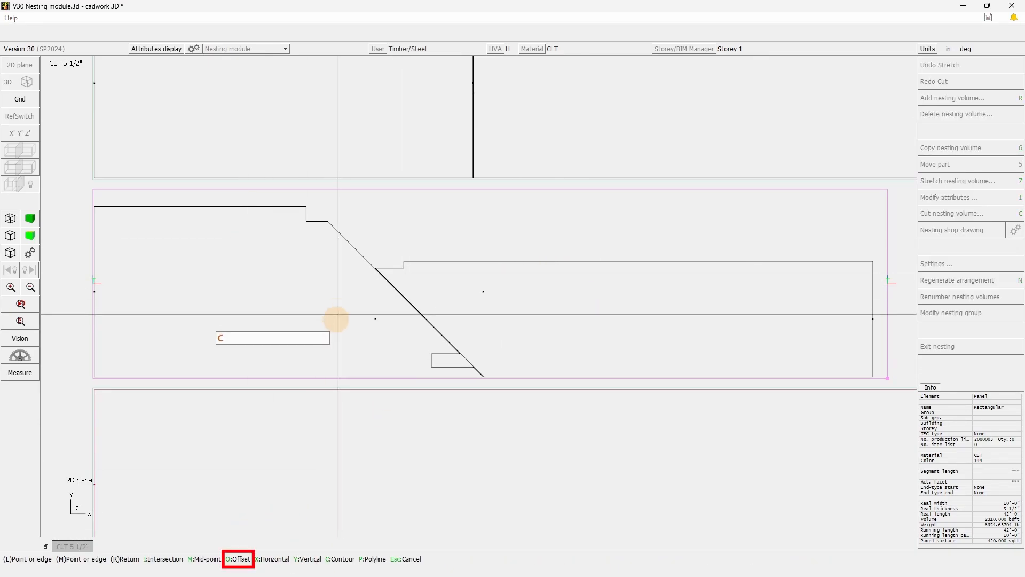
key("o")
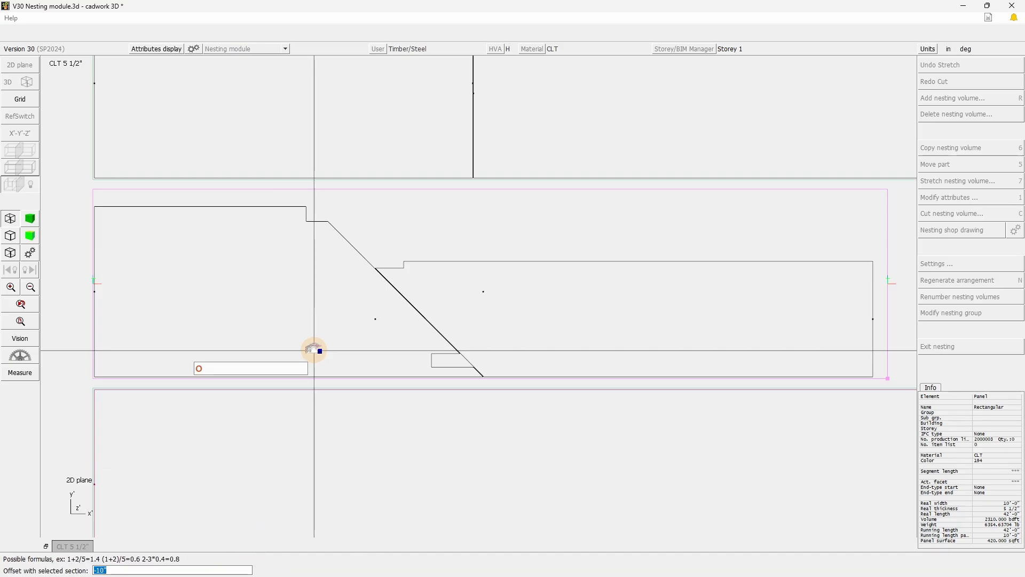
type("1")
key("Return")
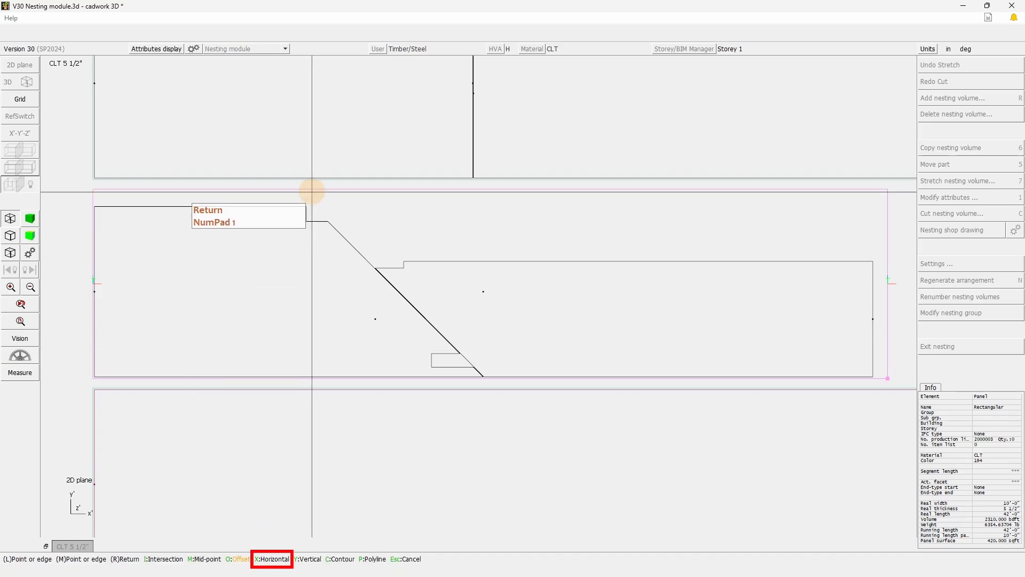
key("x")
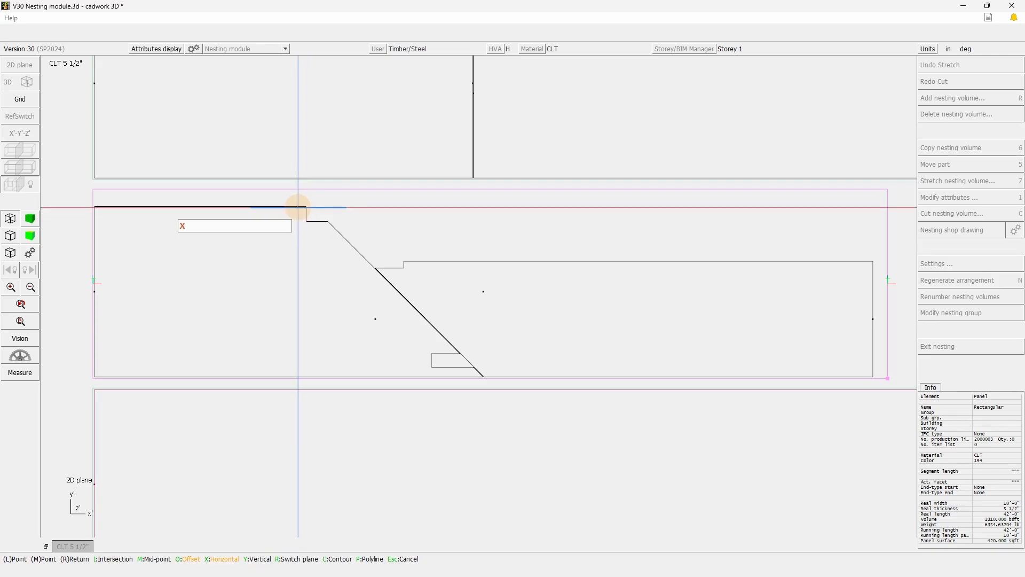
left_click(368, 300)
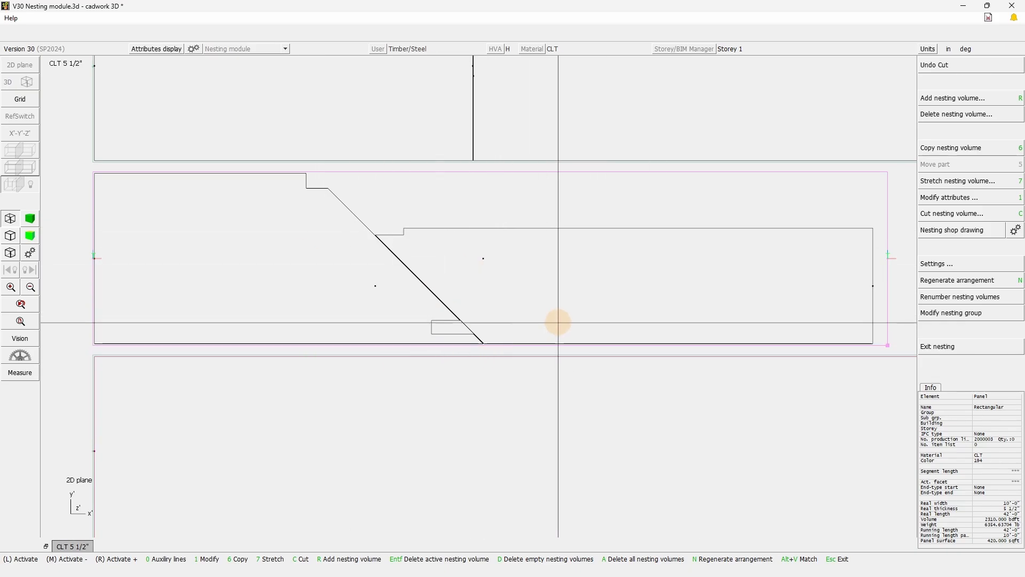
scroll(555, 320, "down", 5)
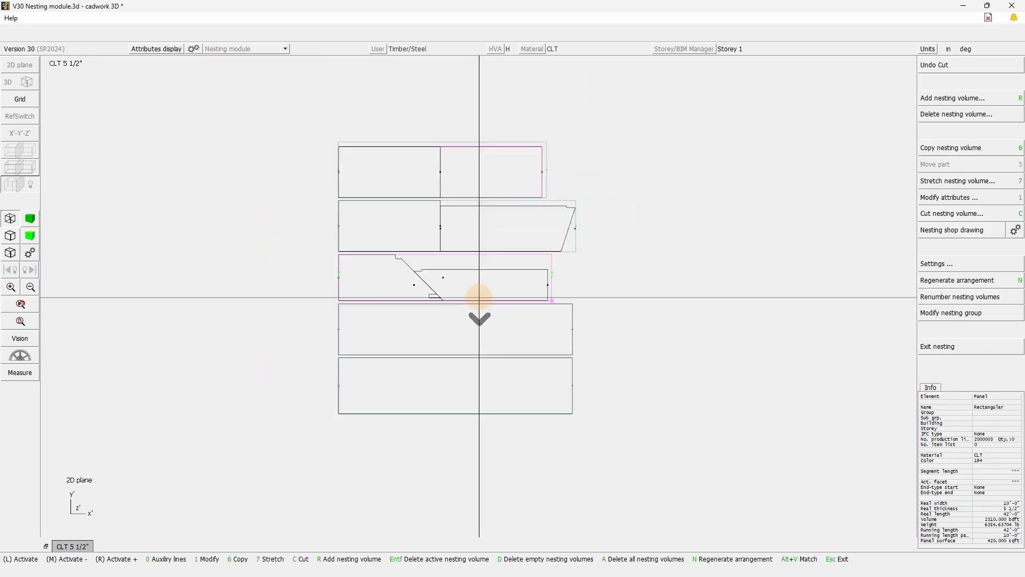
left_click(626, 360)
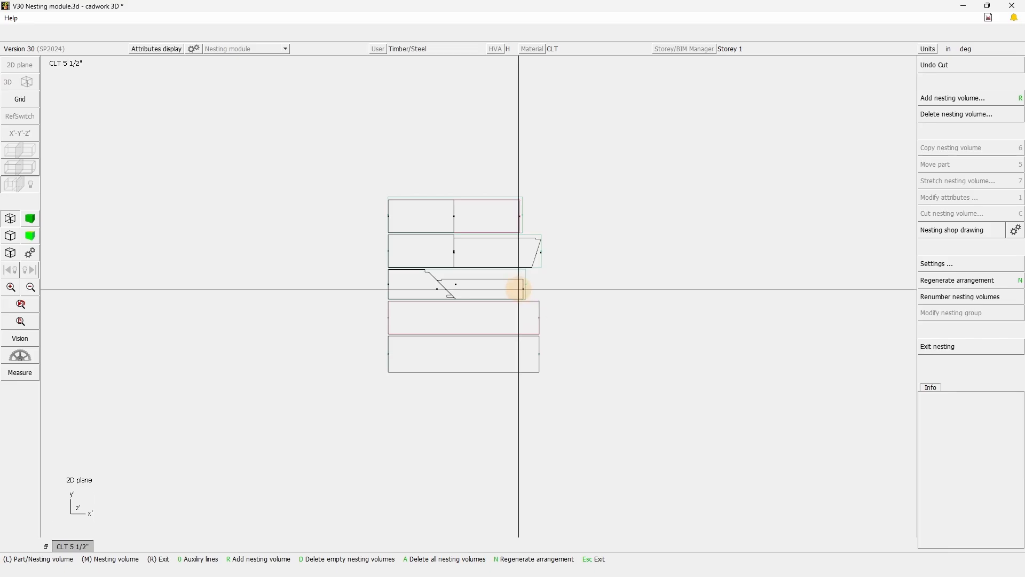
scroll(473, 302, "up", 2)
right_click(556, 357)
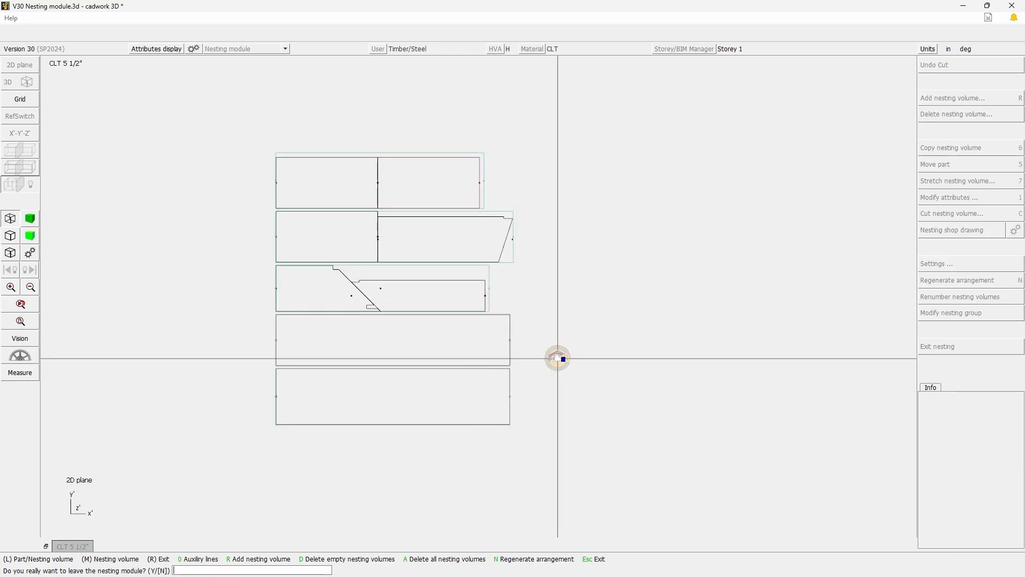
right_click(575, 382)
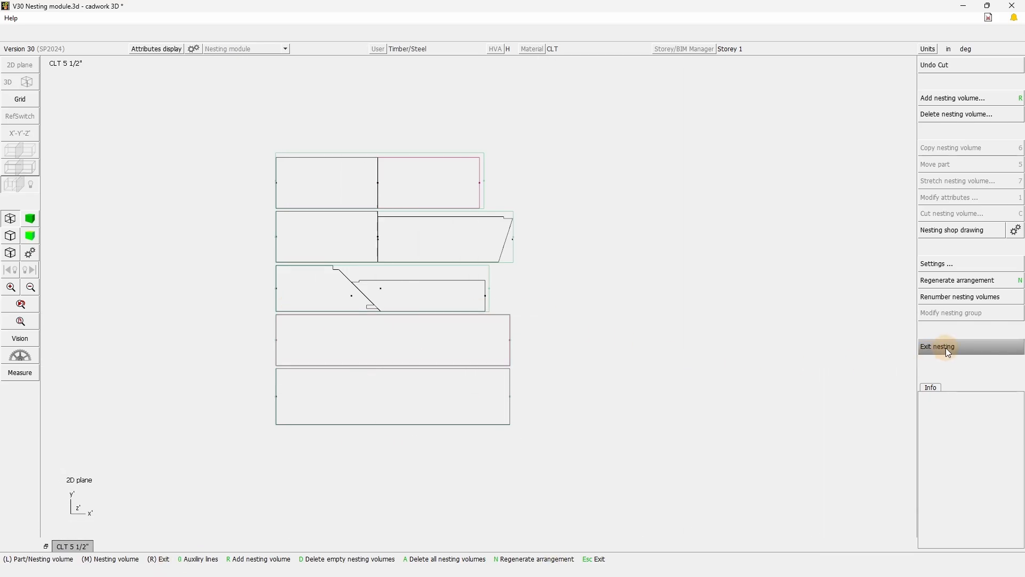
- Try to reassign the floor panel in the lowest nesting volume to another nesting group
left_click(539, 431)
left_click(495, 401)
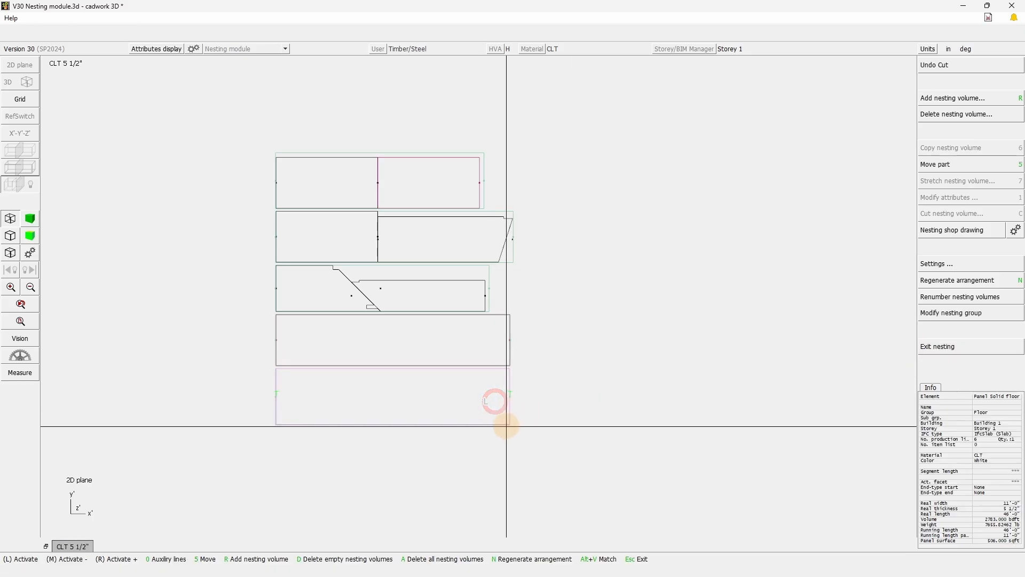
left_click(954, 313)
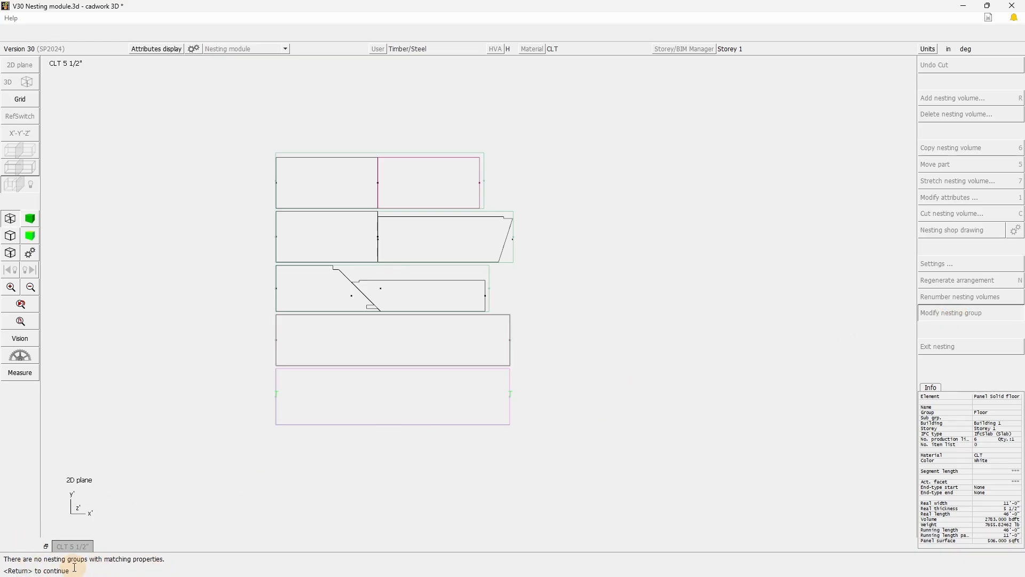
left_click(346, 468)
left_click(714, 363)
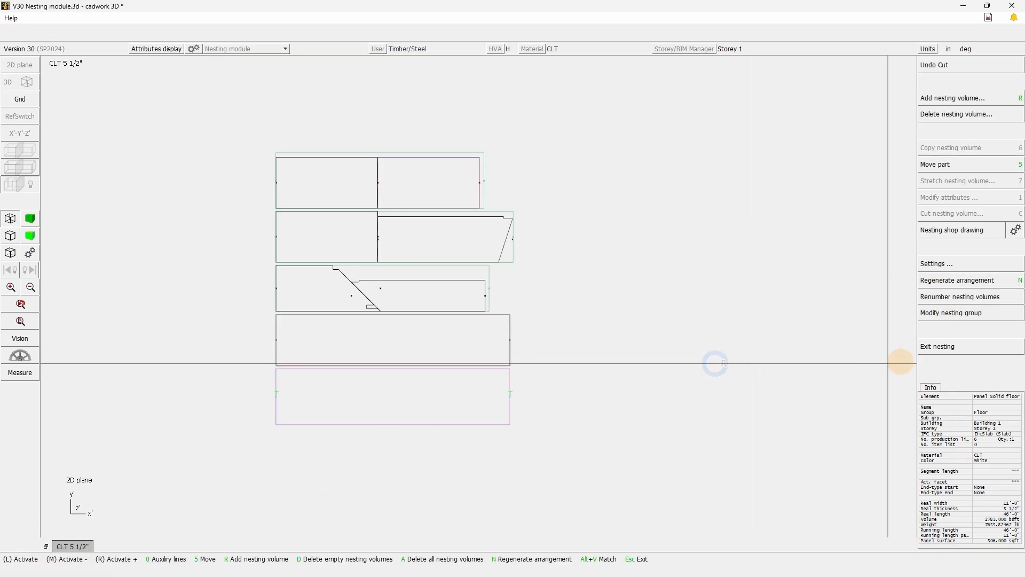
- Leave the nesting module and copy the CLT 5 1/2" group in the Nesting manager without its existing nesting volumes
left_click(938, 346)
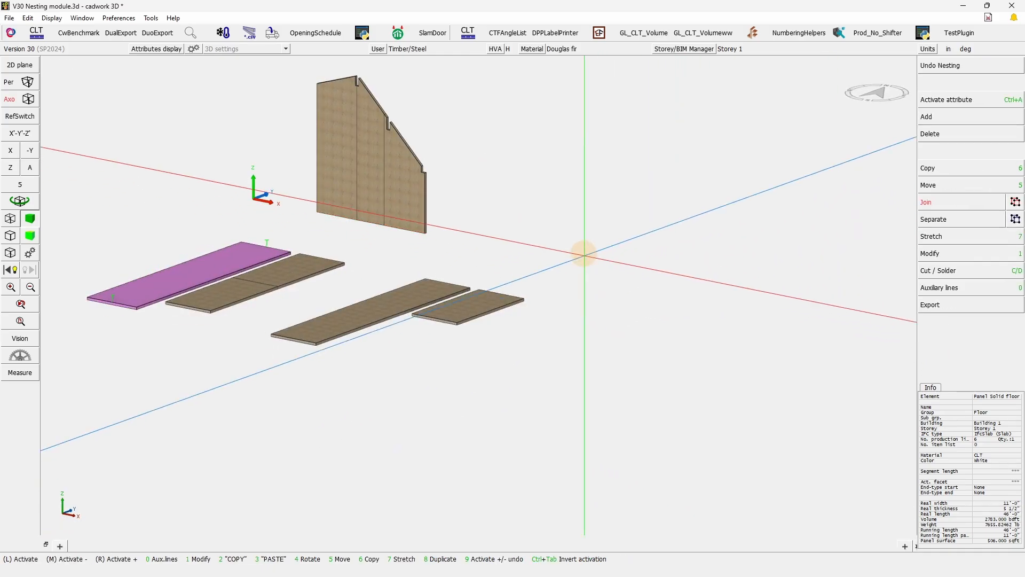
left_click(151, 17)
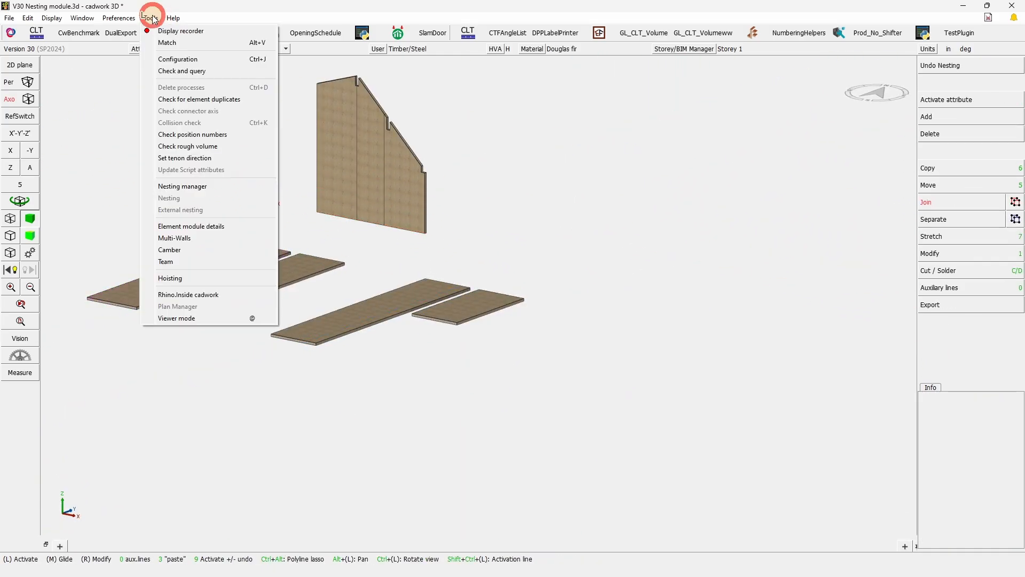
left_click(203, 186)
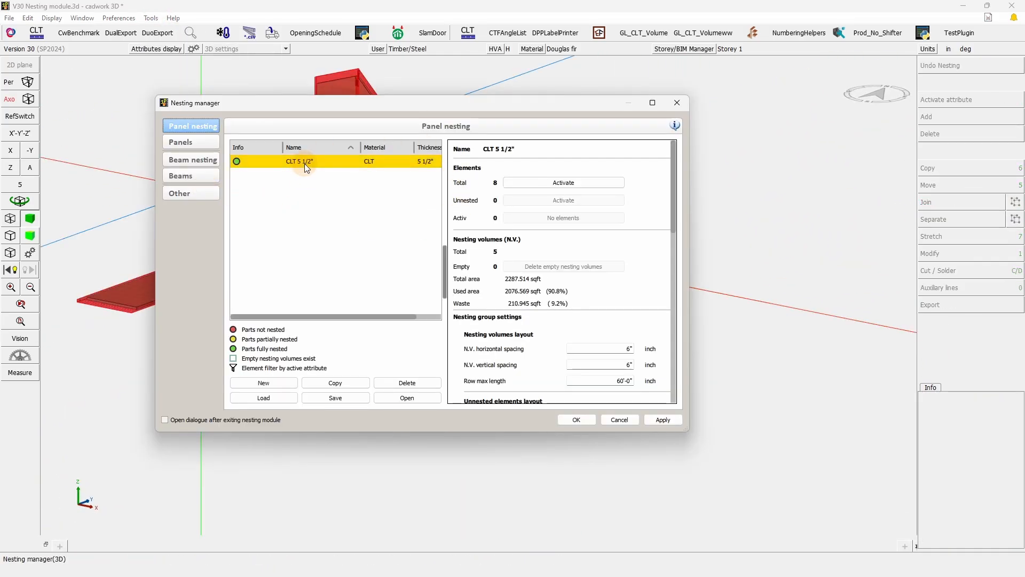
left_click(347, 383)
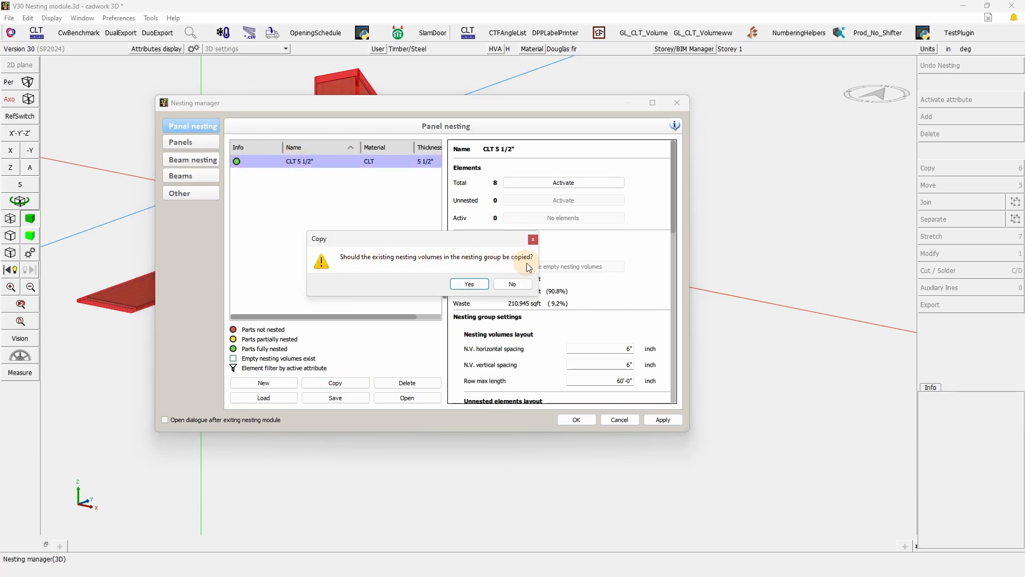
left_click(512, 284)
- Review the copied group's settings and open CLT 5 1/2" and CLT 5 1/2" (2) together in the nesting module
left_click(320, 161)
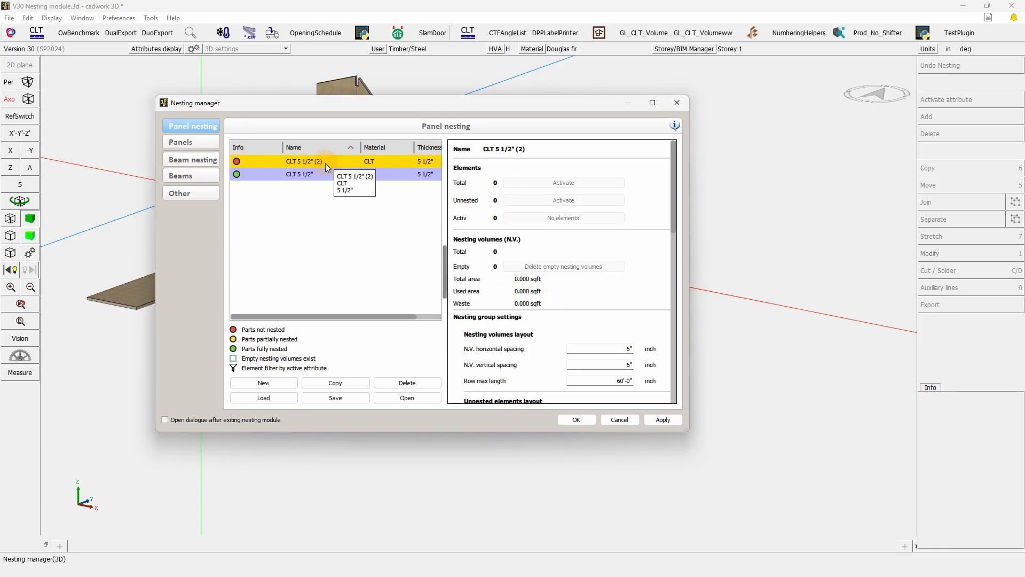
left_click(325, 163)
scroll(568, 303, "down", 5)
scroll(567, 303, "down", 3)
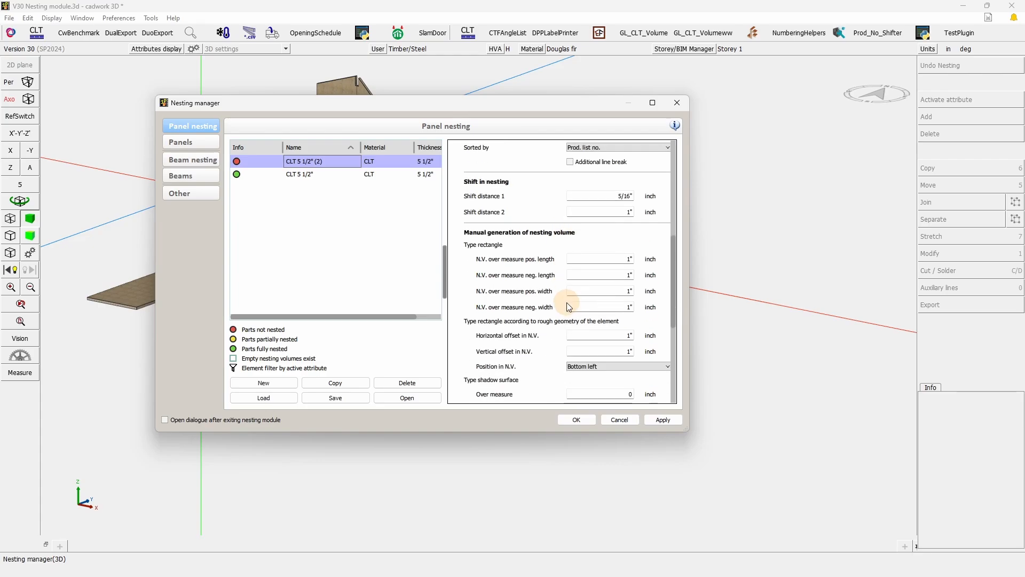
left_click(313, 174, "ctrl")
double_click(325, 161)
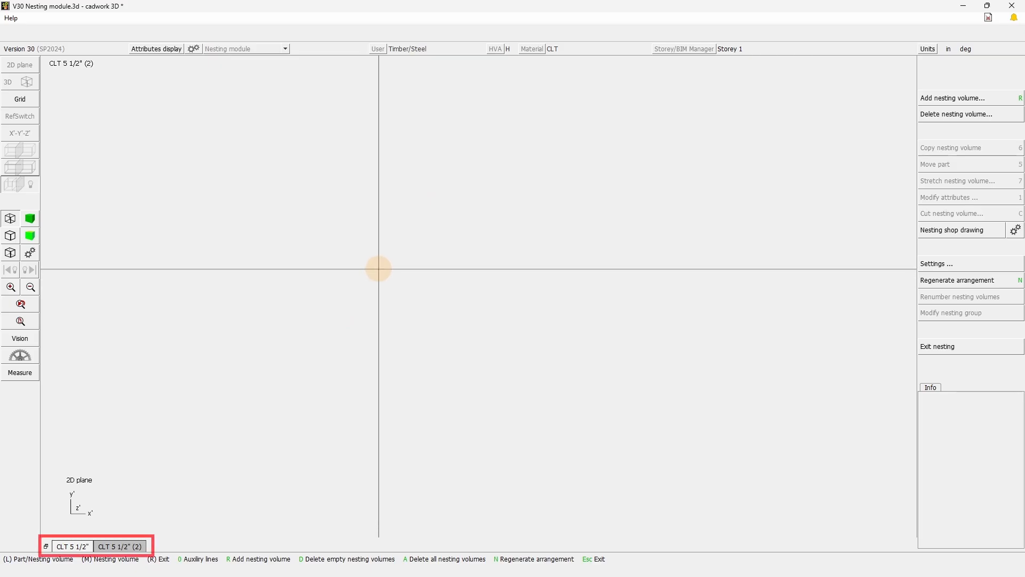
- Move the third nesting volume of the CLT 5 1/2" group with its panels to group CLT 5 1/2" (2)
left_click_drag(55, 531, 146, 545)
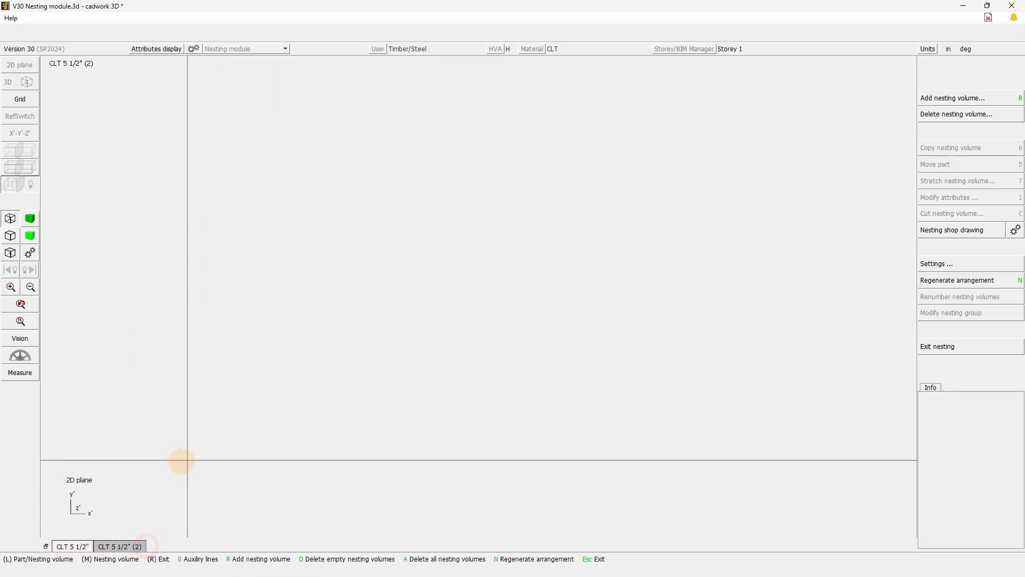
mouse_move(121, 547)
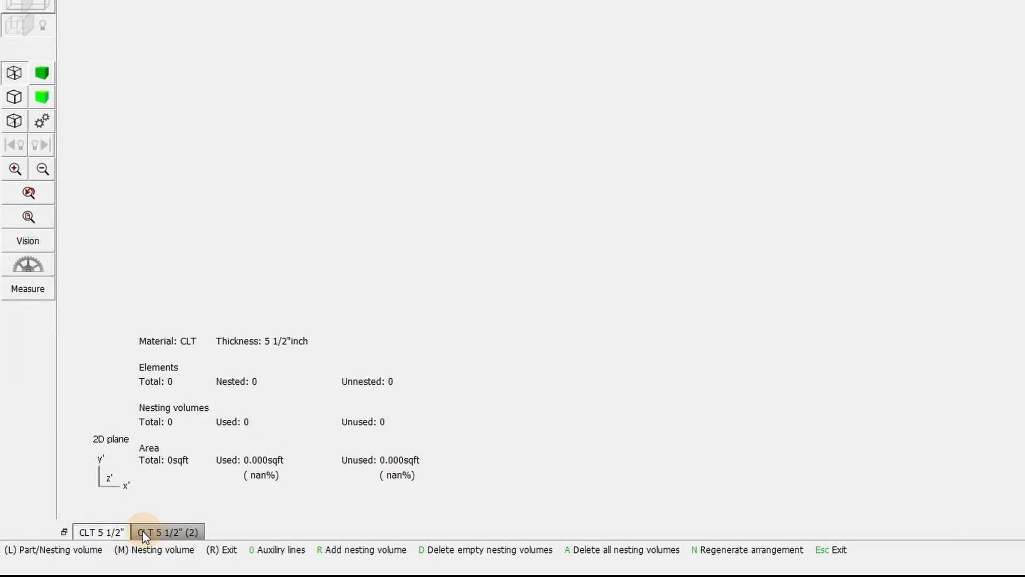
mouse_move(110, 531)
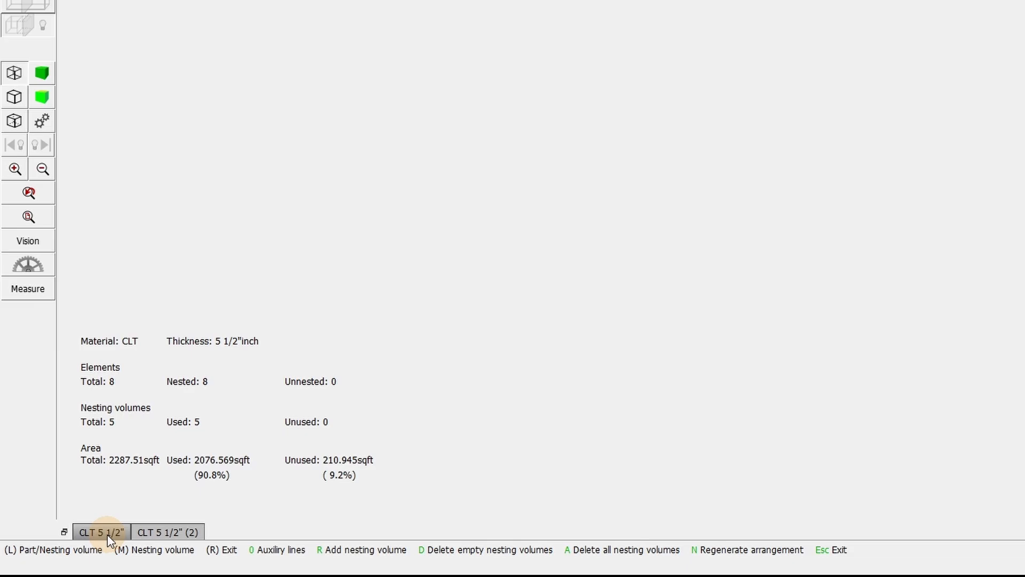
left_click(106, 536)
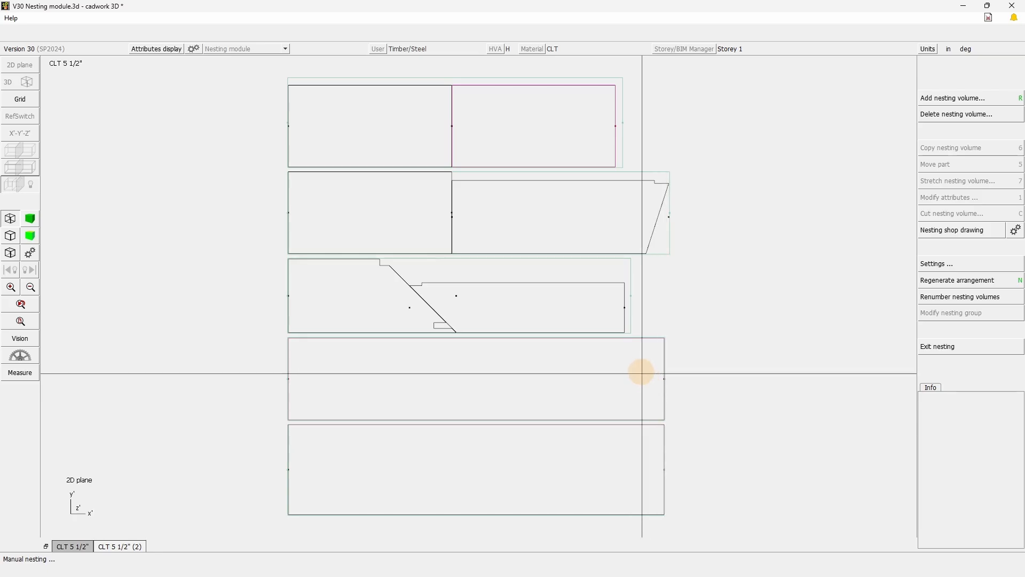
left_click(630, 333)
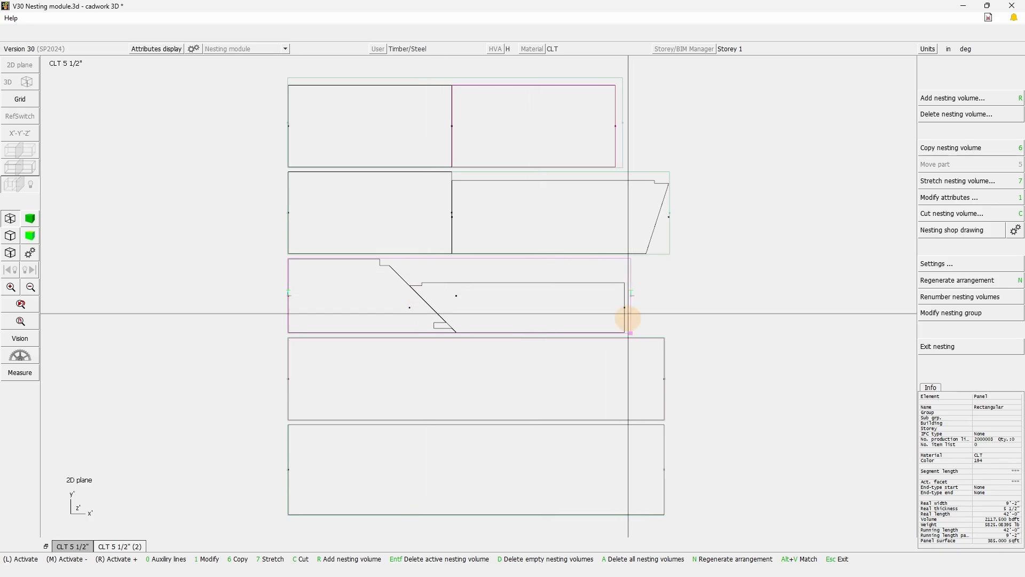
left_click(951, 312)
left_click(927, 75)
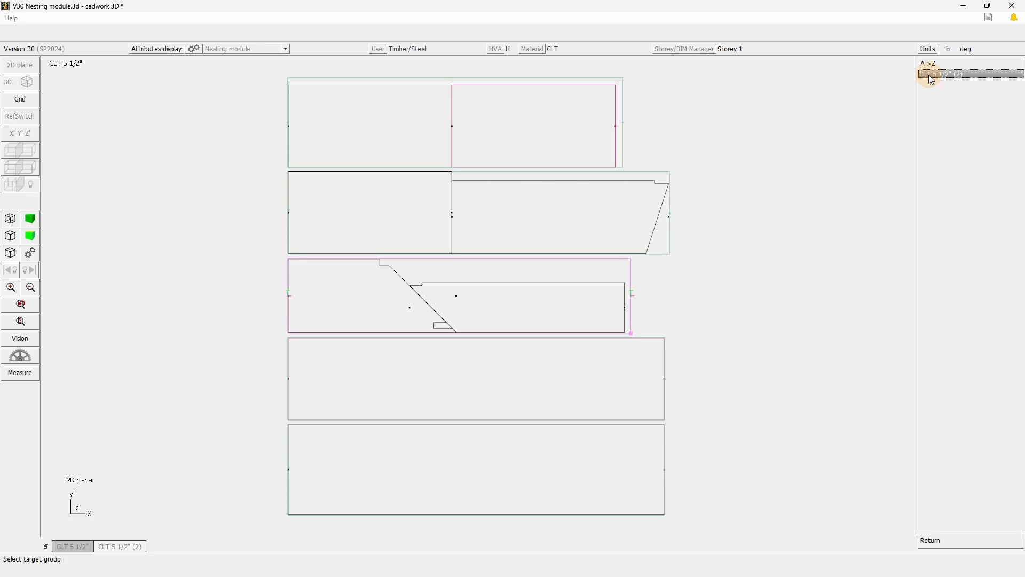
left_click(929, 75)
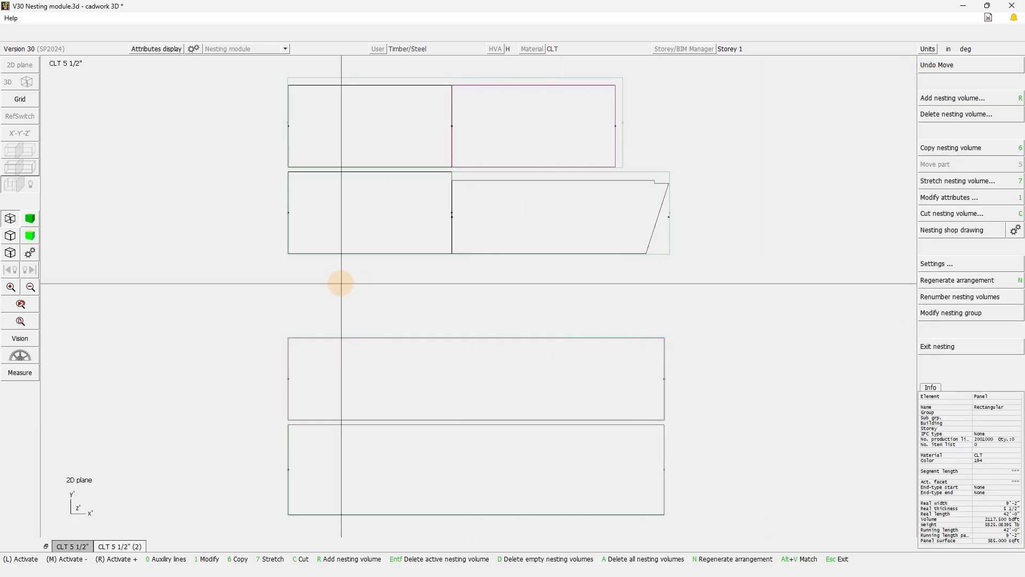
mouse_move(277, 260)
left_mouse_down()
mouse_move(403, 292)
mouse_move(714, 336)
left_mouse_up()
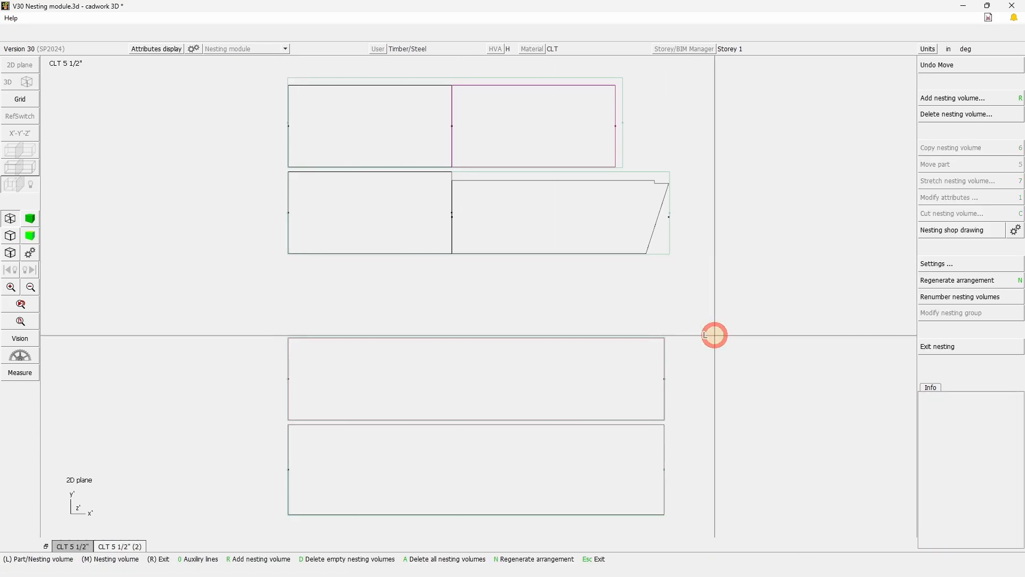
- Transfer both wall panels from group CLT 5 1/2" (2) back to group CLT 5 1/2", without their nesting volume
left_click(121, 545)
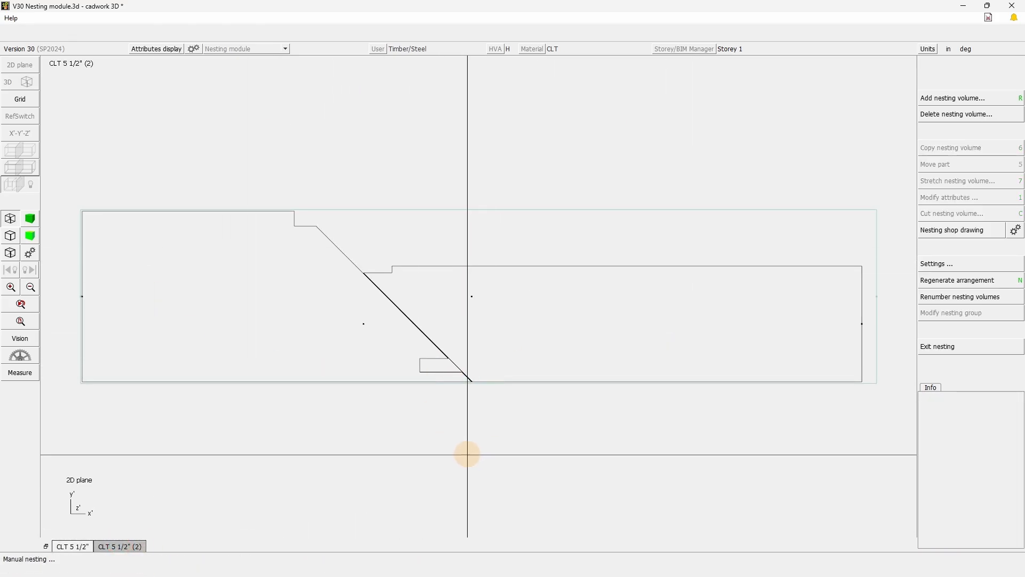
left_click(375, 272)
right_click(315, 228)
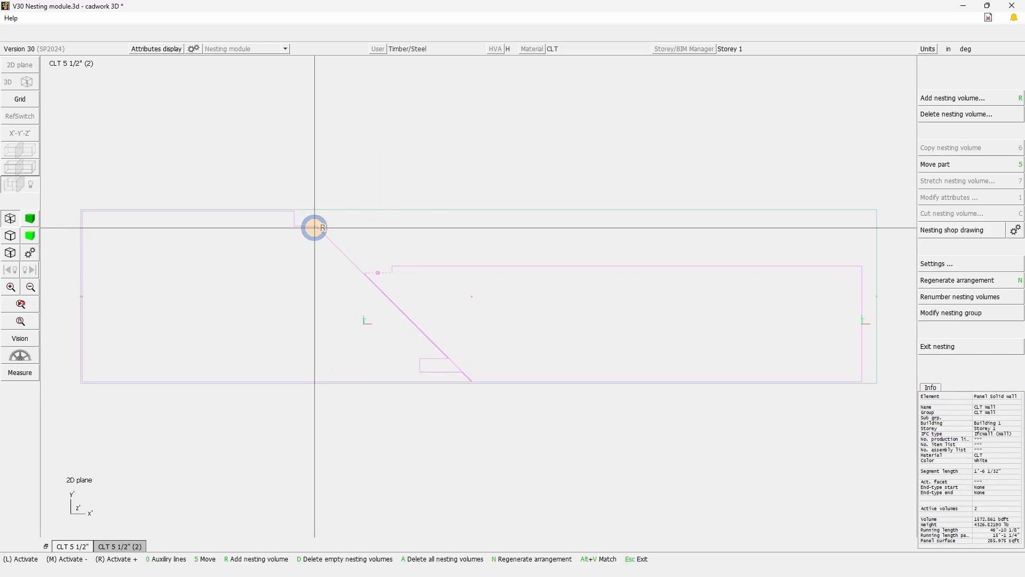
left_click(391, 272)
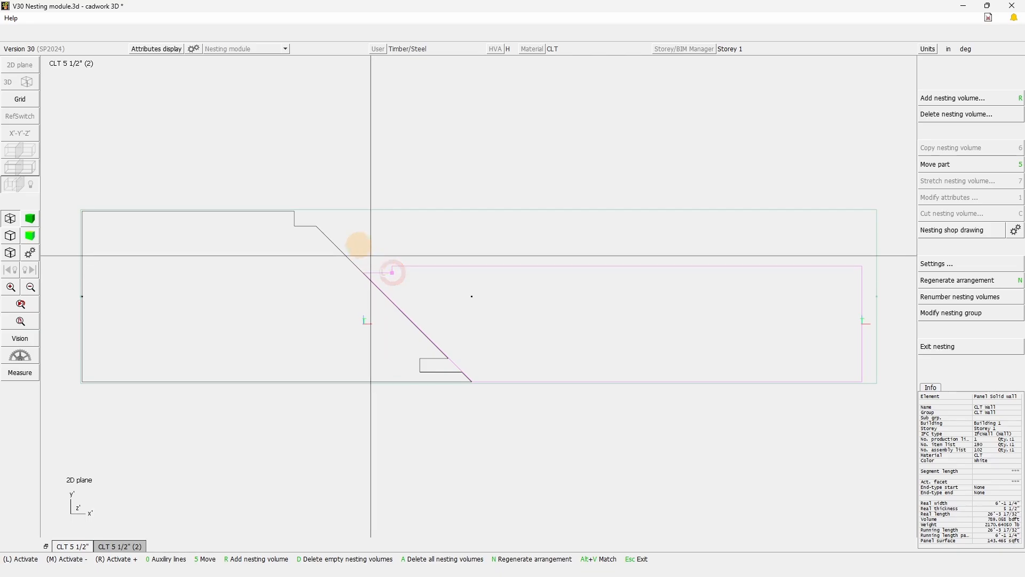
right_click(319, 226)
left_click(947, 314)
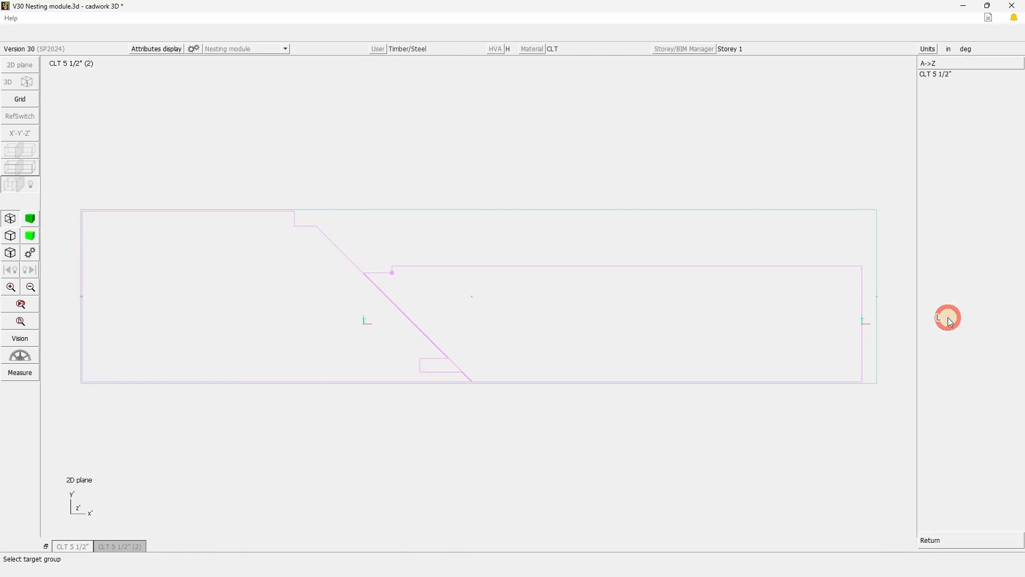
left_click(938, 74)
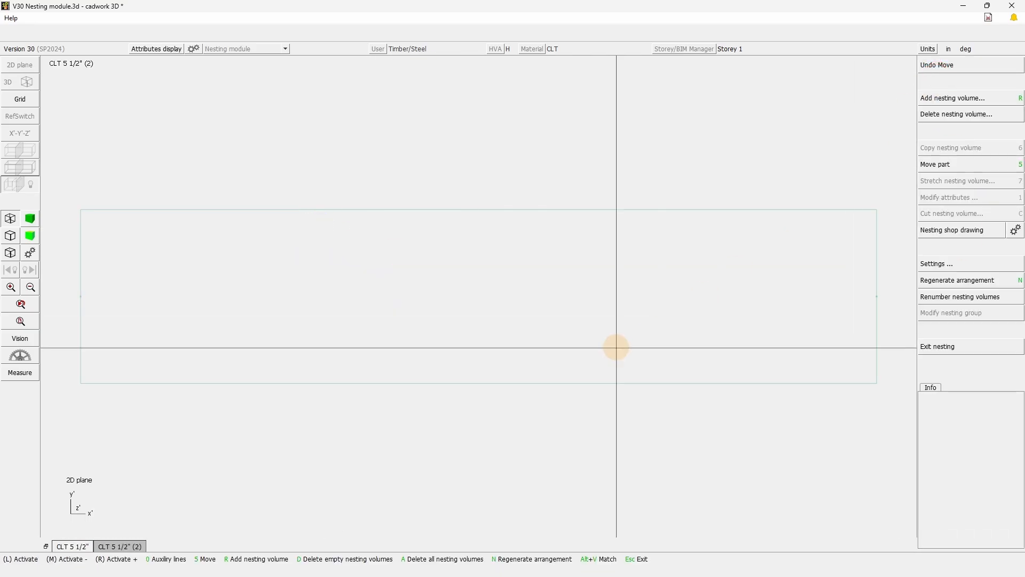
- Move the empty nesting volume from group CLT 5 1/2" (2) to group CLT 5 1/2"
left_click(732, 382)
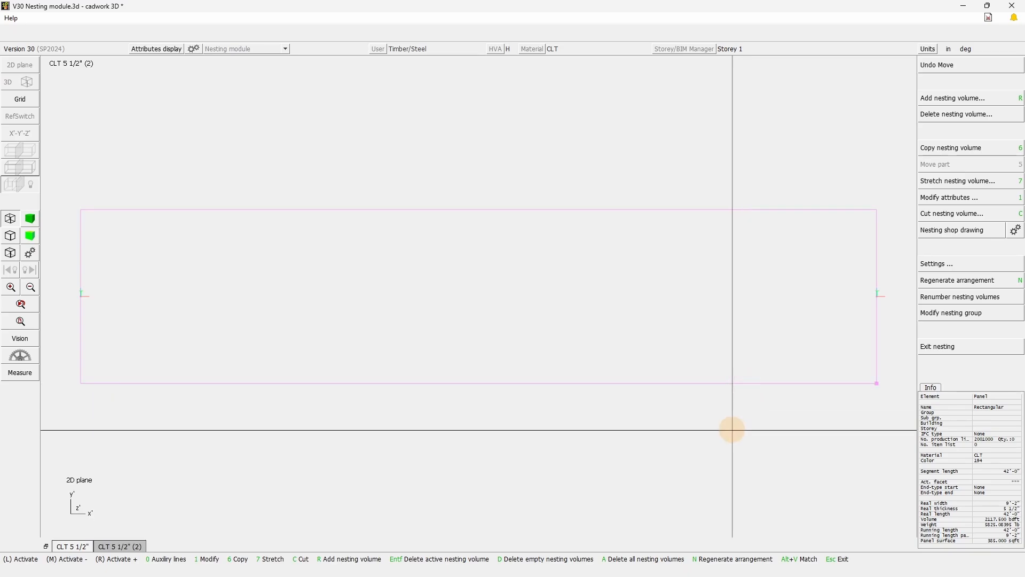
left_click(74, 546)
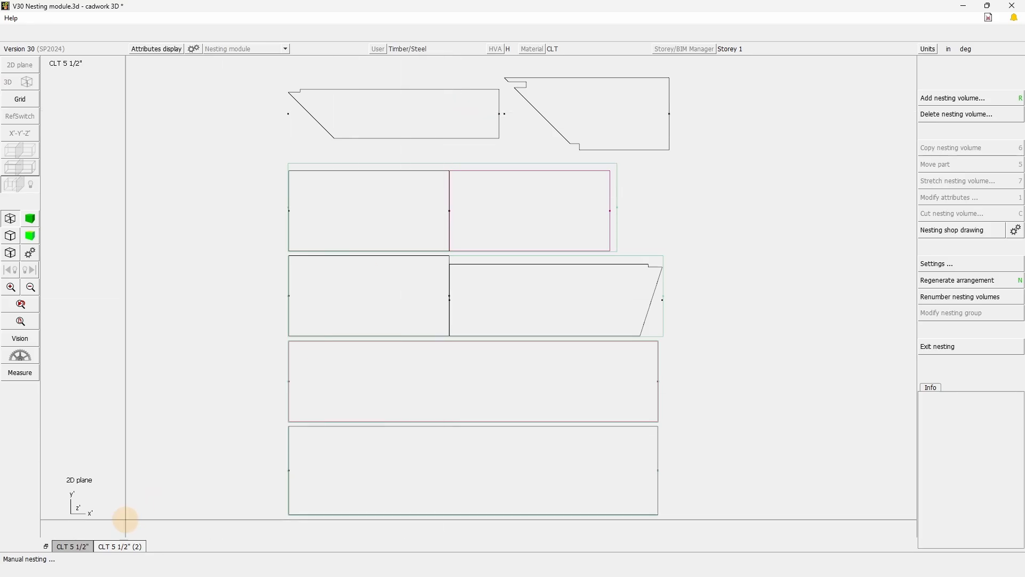
left_click(128, 546)
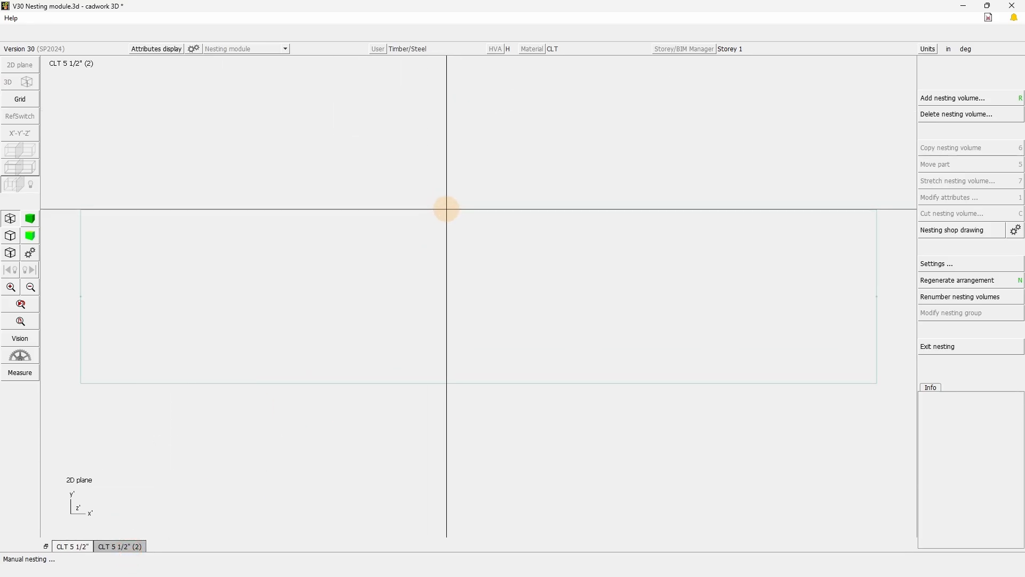
left_click(446, 209)
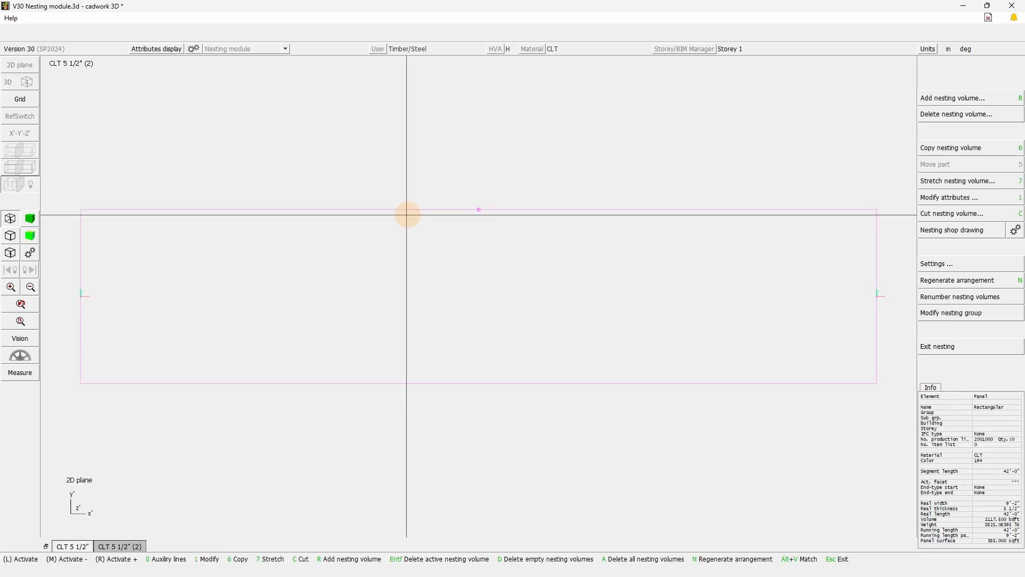
left_click(972, 317)
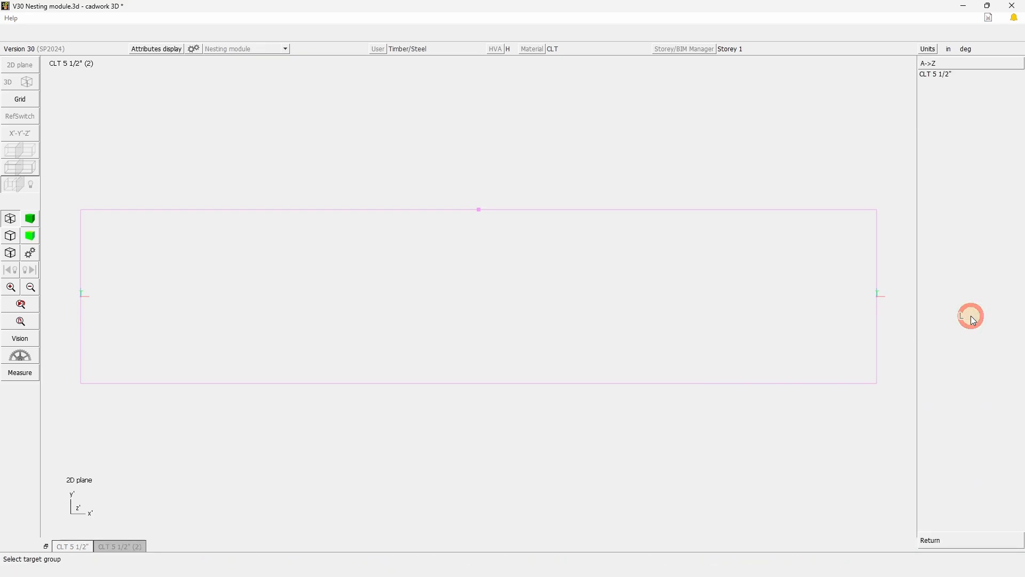
left_click(954, 74)
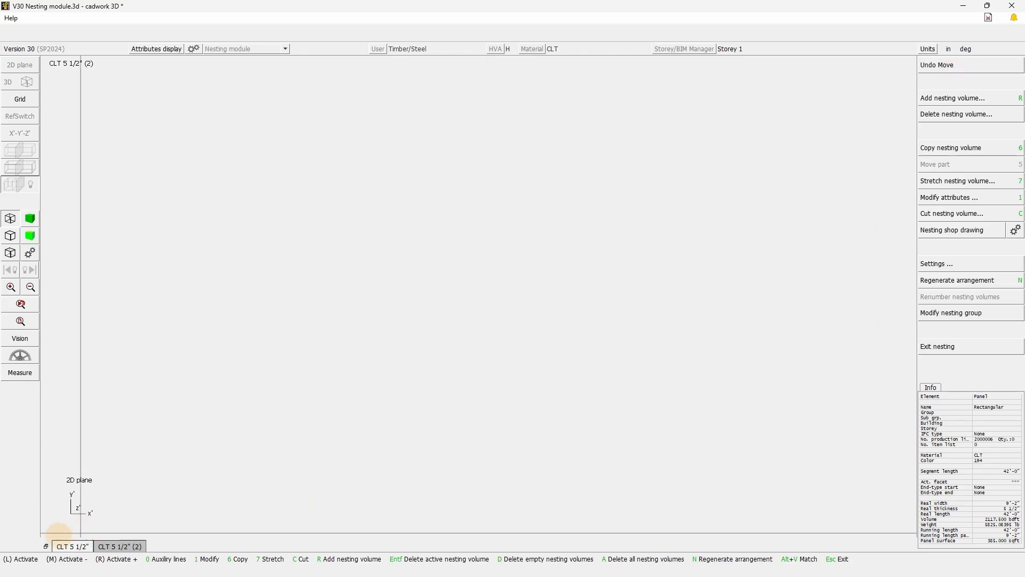
- In group CLT 5 1/2", move the shorter loose wall panel, rotated 180°, into the lower-left corner of the empty nesting volume
left_click(75, 546)
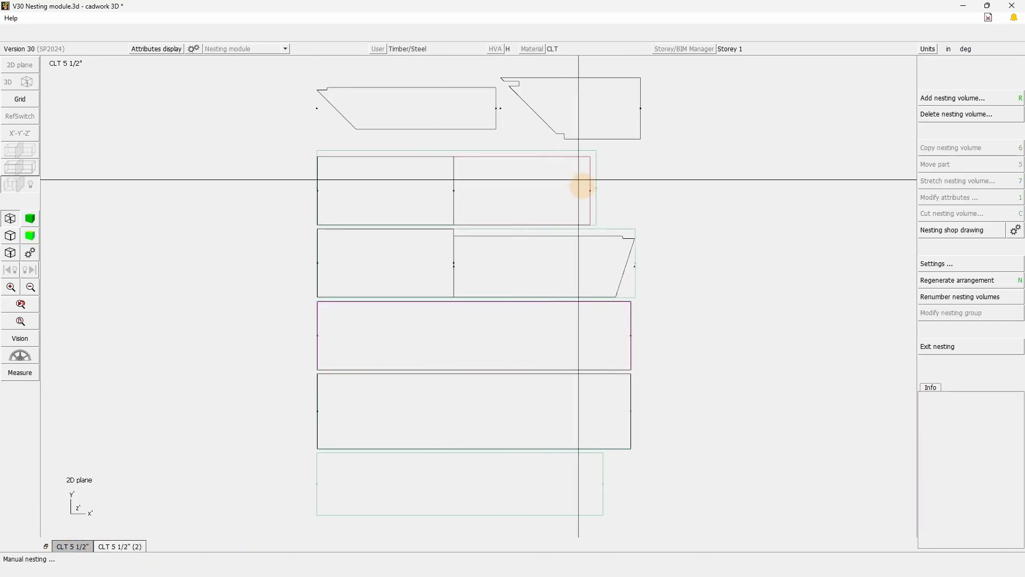
left_click(642, 79)
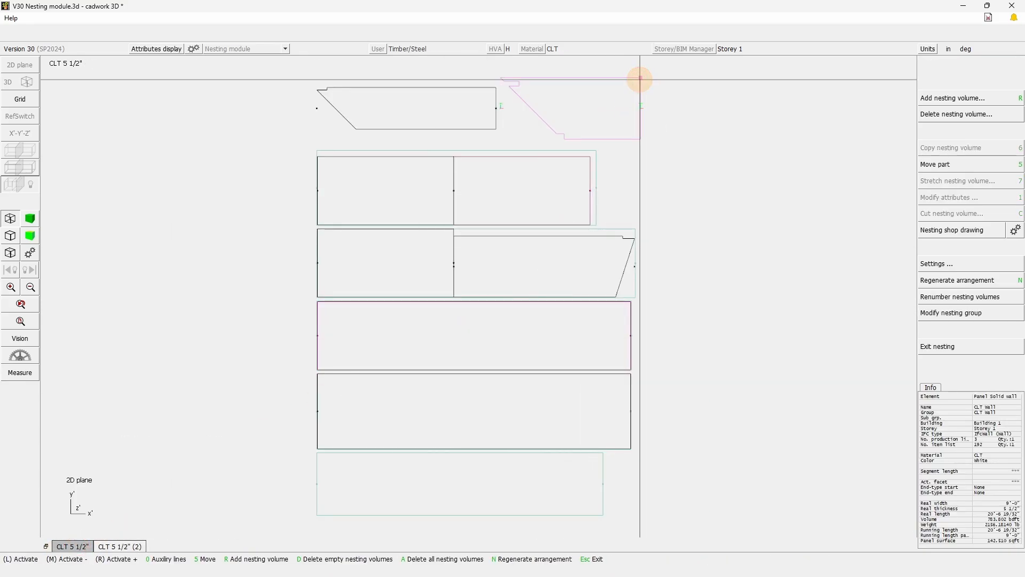
type("5g")
key("r")
key("r")
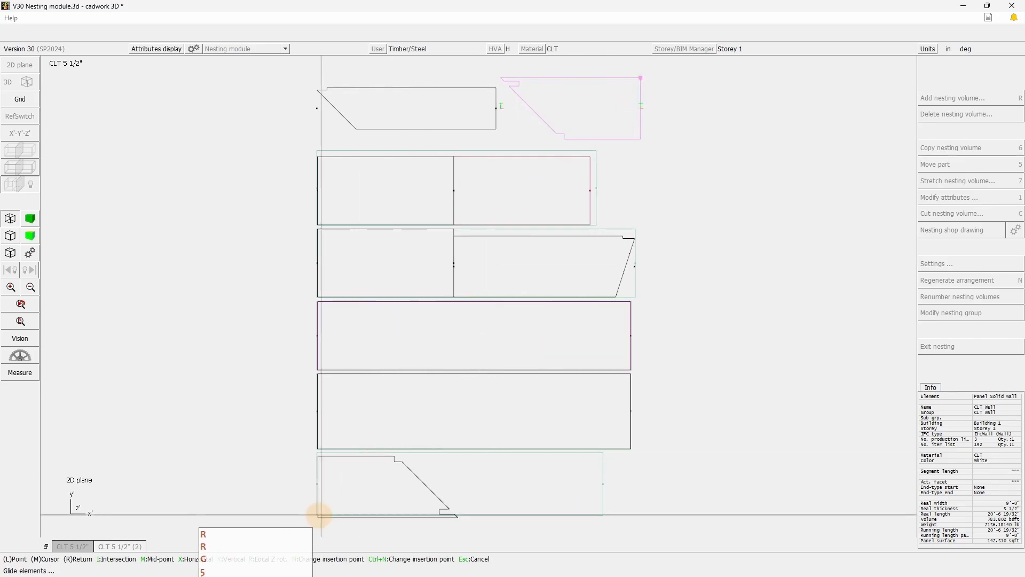
left_click(317, 517)
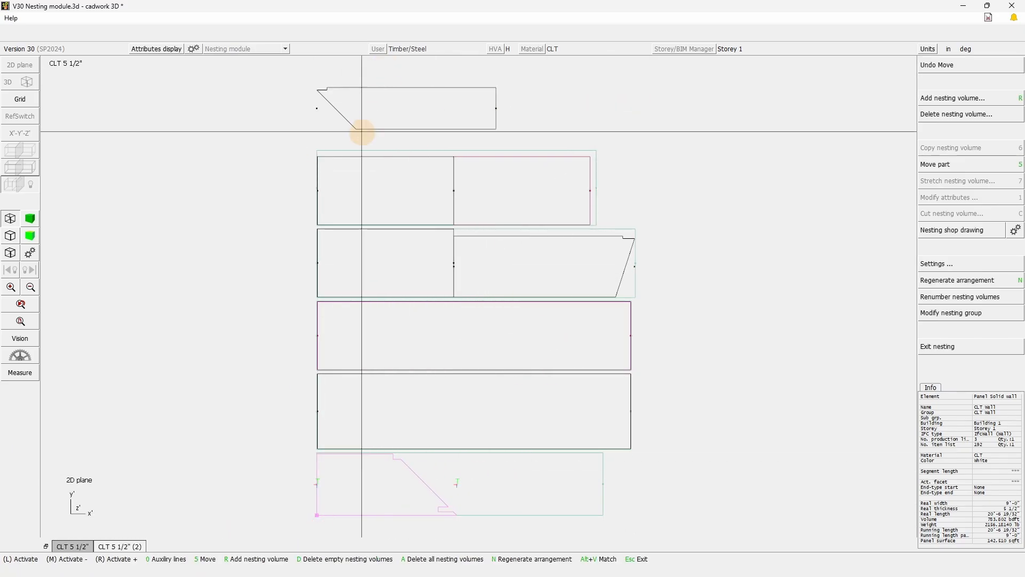
- Move the remaining loose wall panel into the lower-right corner of the same nesting volume, beside the rotated panel
left_click(496, 128)
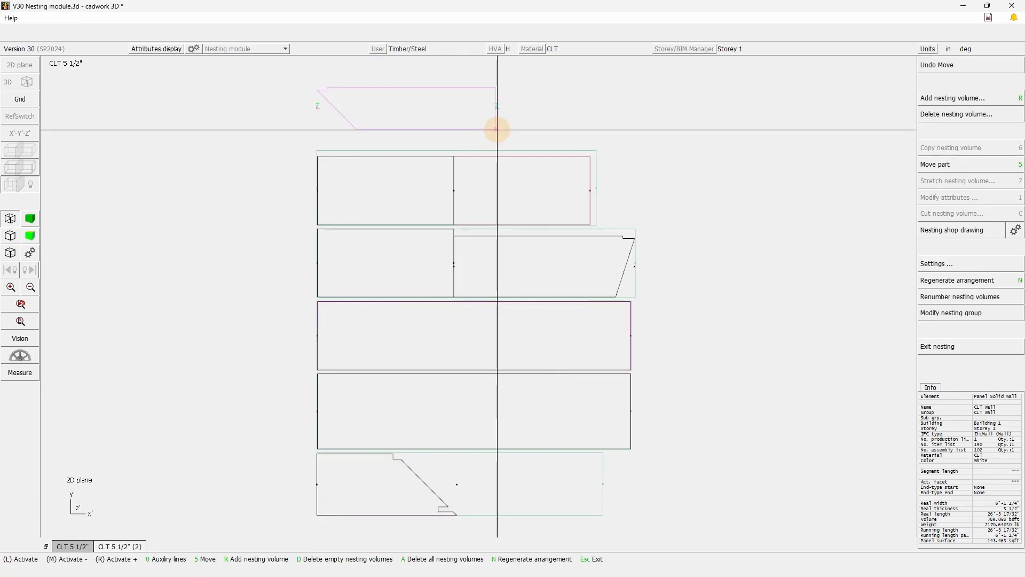
key("5")
left_click(604, 515)
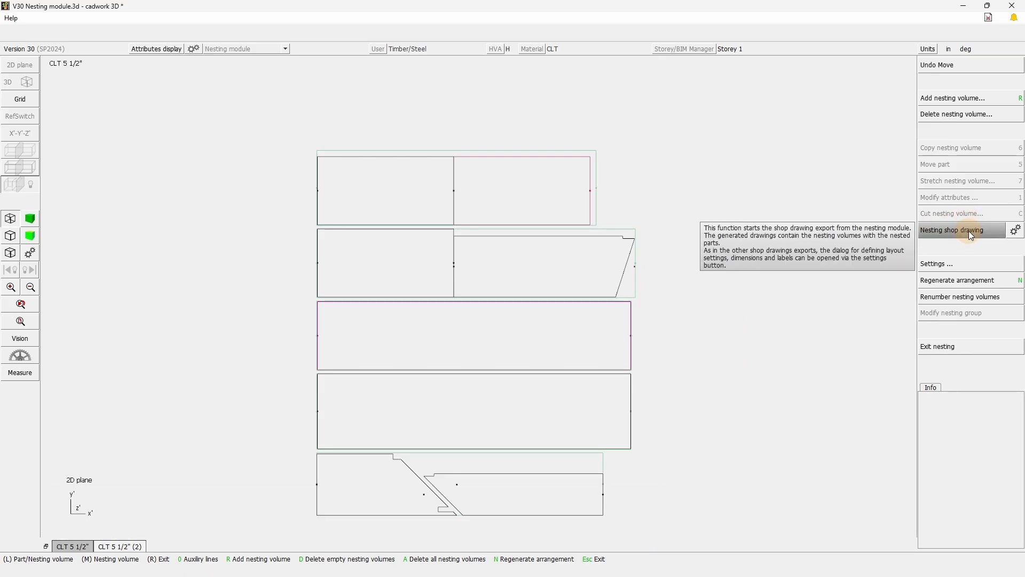
- Open the nesting shop drawing settings and review the page layout file, the output format and the frame order
left_click(1015, 233)
left_click_drag(646, 66, 359, 87)
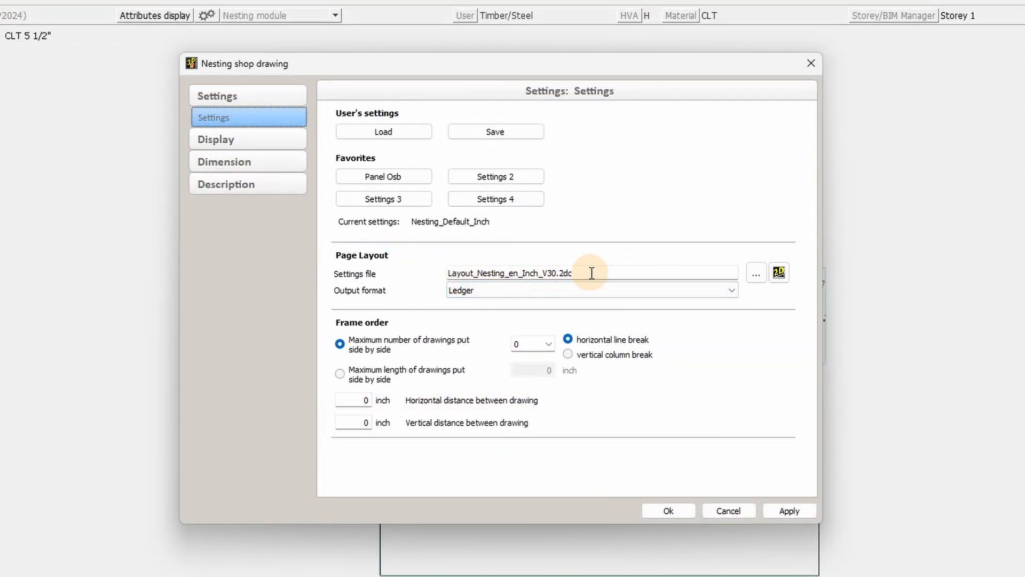
left_click_drag(591, 273, 393, 269)
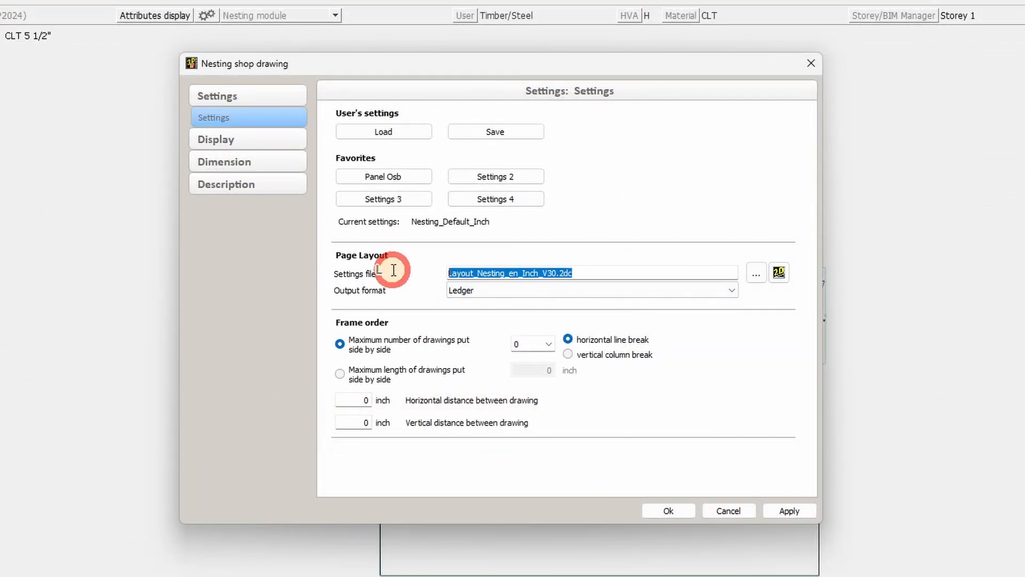
left_click(538, 290)
left_click(484, 347)
left_click(629, 210)
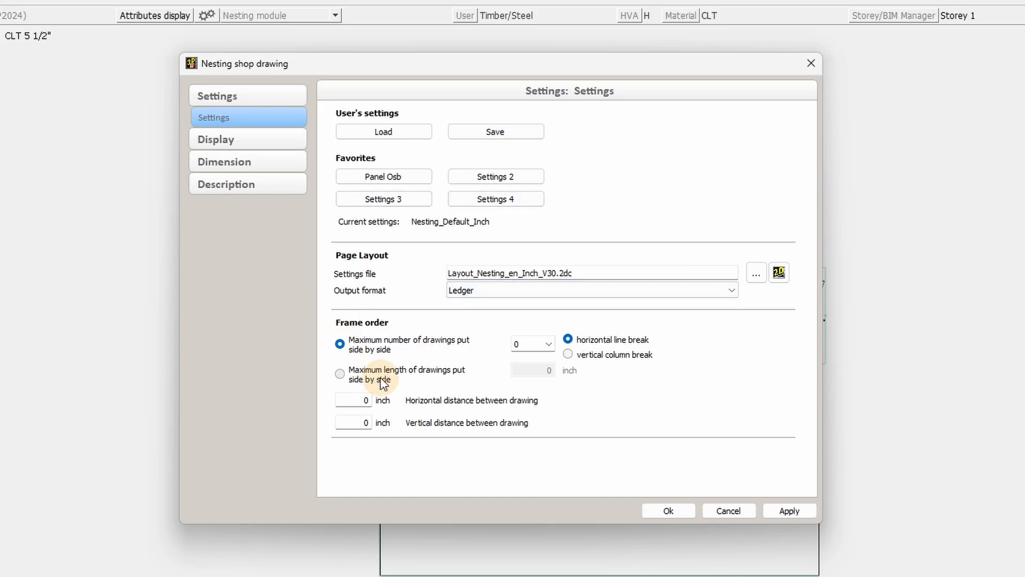
- Remove the 1:4 scale from the shop drawing's user-defined scale list and add it back
left_click(261, 139)
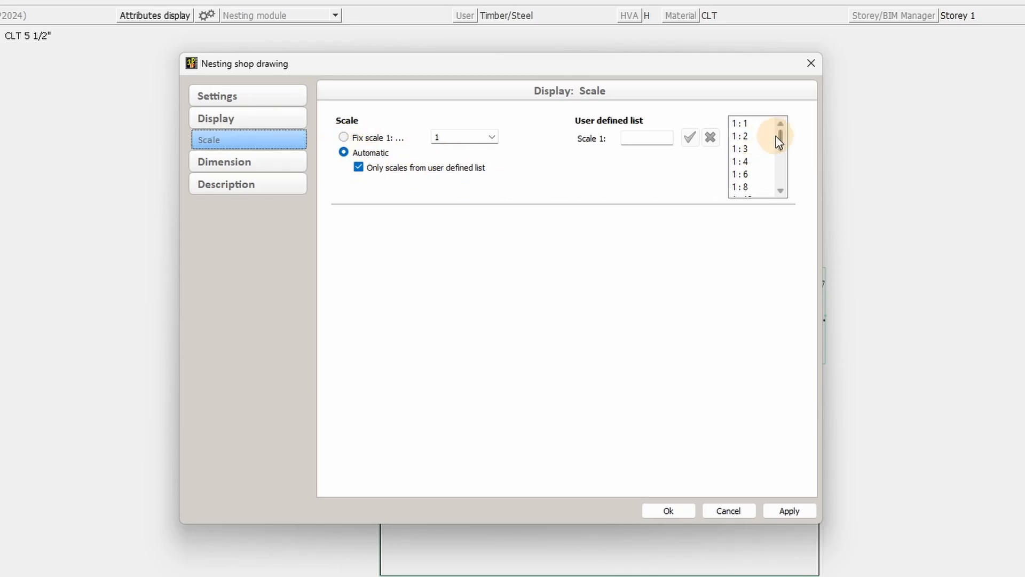
left_click_drag(780, 140, 783, 114)
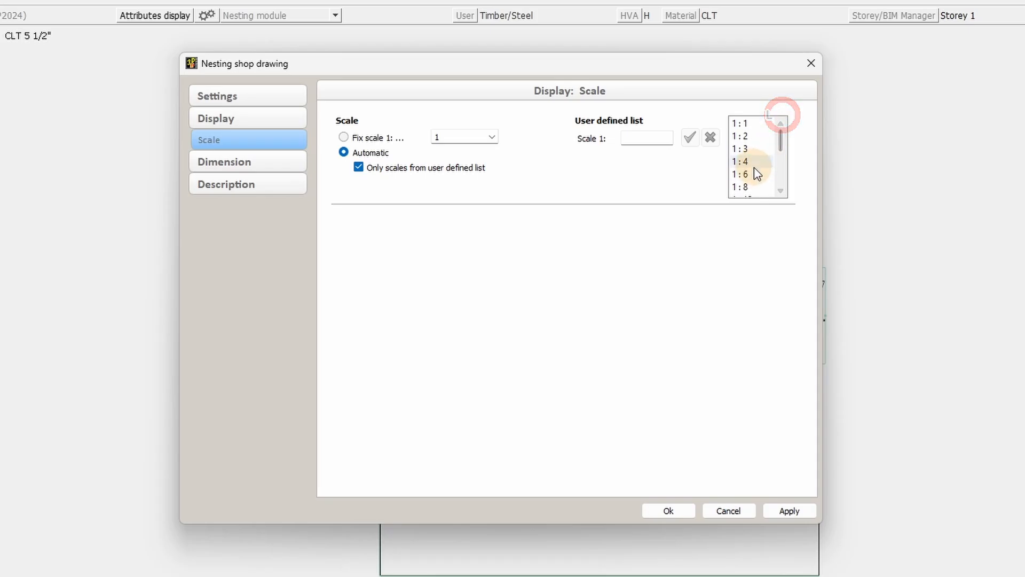
left_click(754, 160)
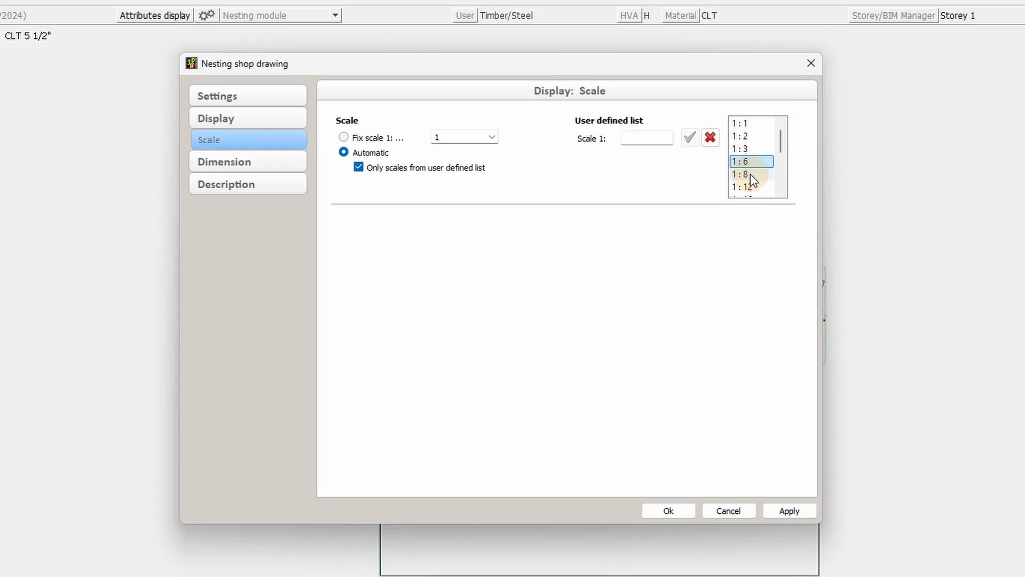
left_click(649, 136)
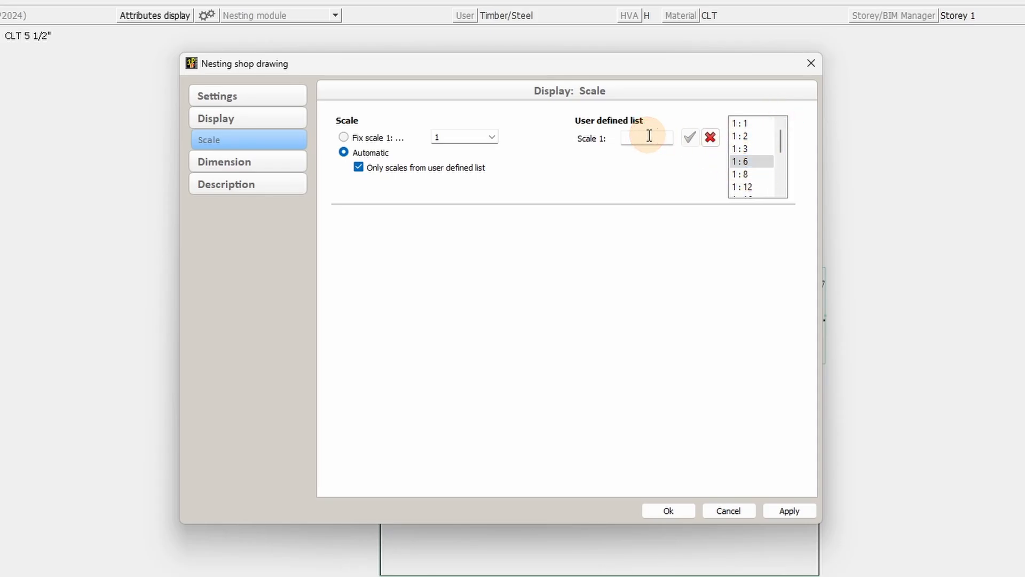
type("4")
left_click(688, 138)
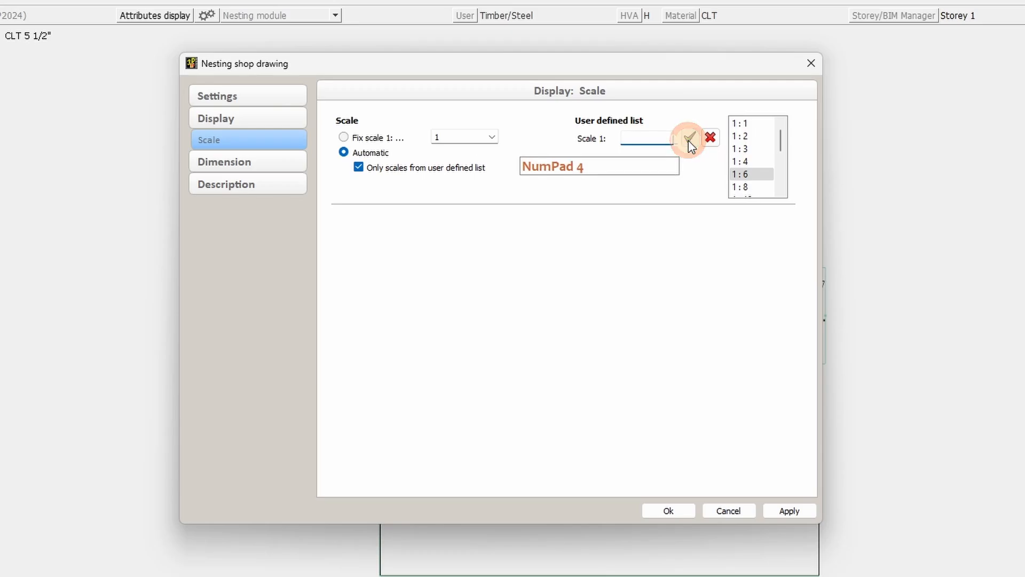
- Set the shop drawing's dimensioning to group all nested elements in one dimension
left_click(249, 163)
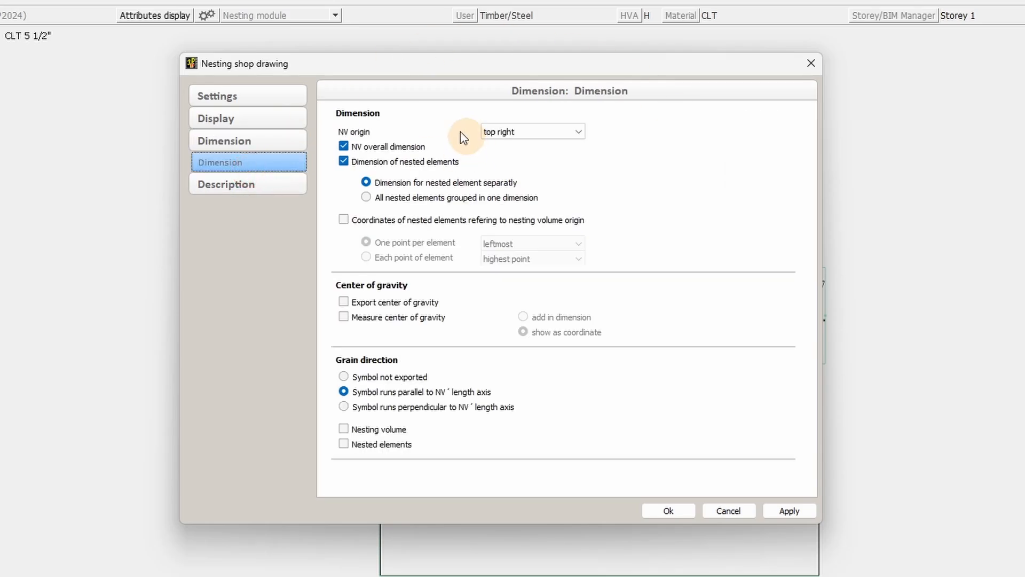
left_click_drag(502, 70, 974, 76)
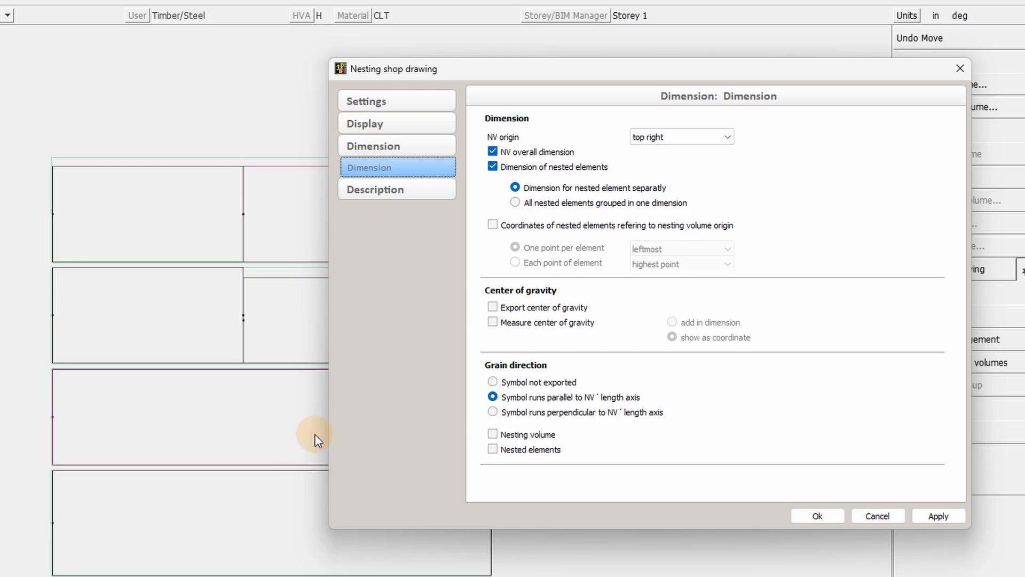
left_click(587, 191)
left_click(556, 203)
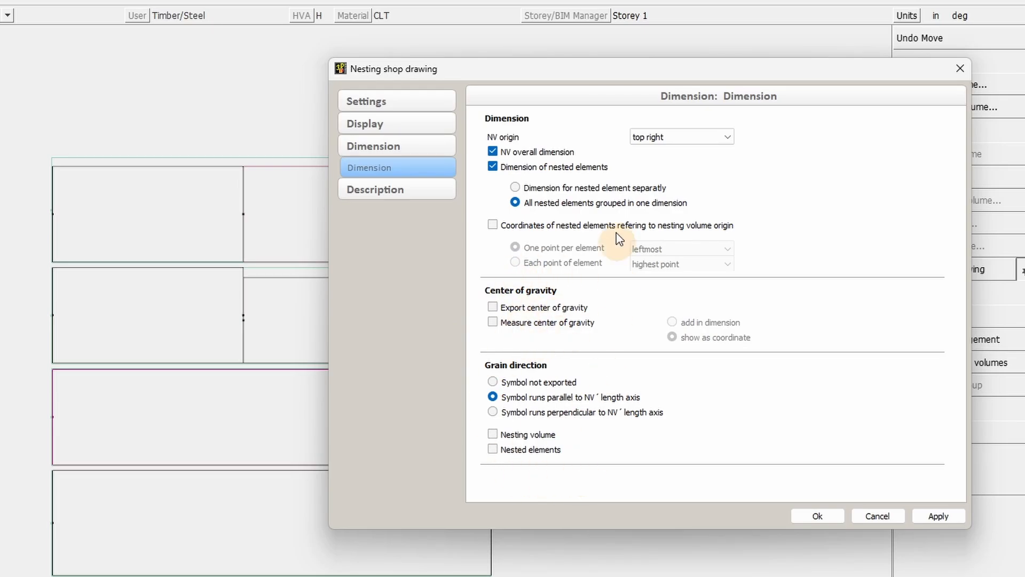
- Review the description attributes for the nesting volume and nested elements, and apply the shop drawing settings
left_click(408, 192)
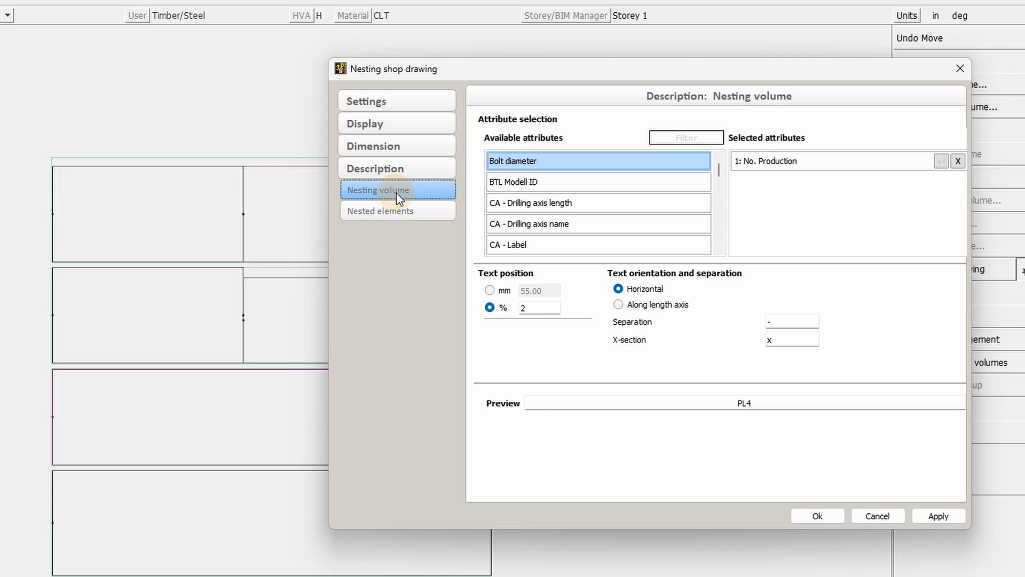
left_click(395, 213)
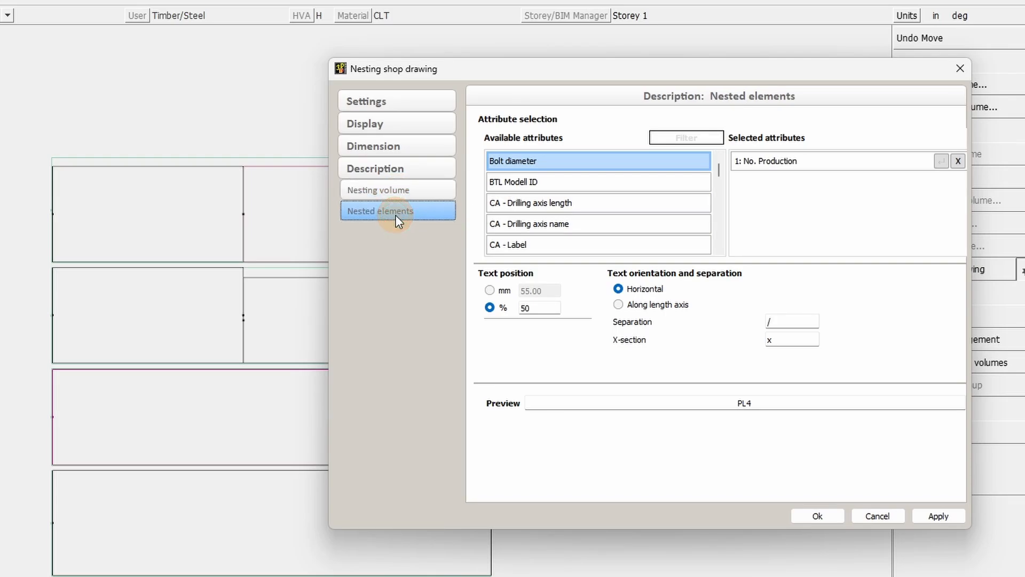
left_click(938, 516)
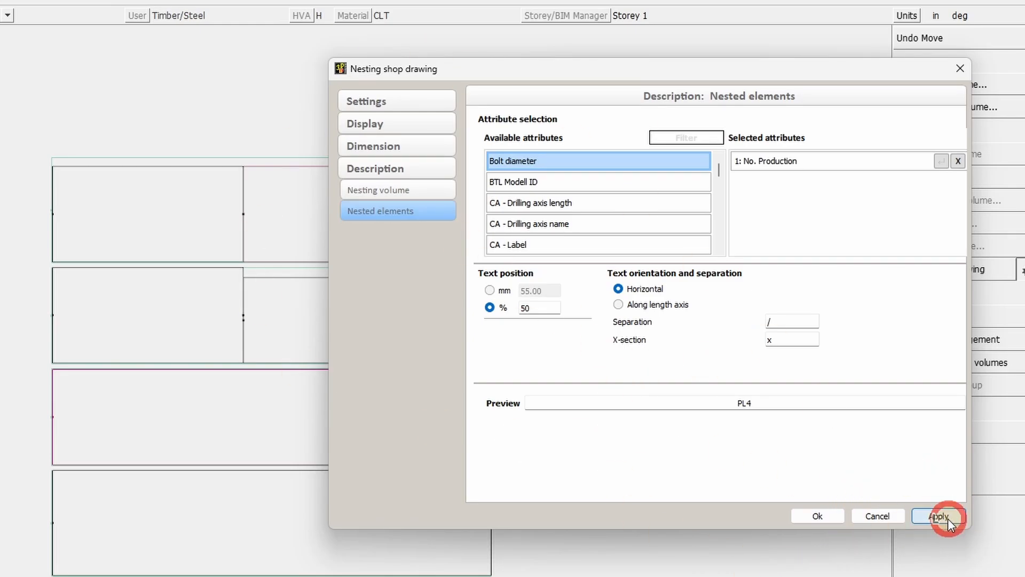
left_click(818, 515)
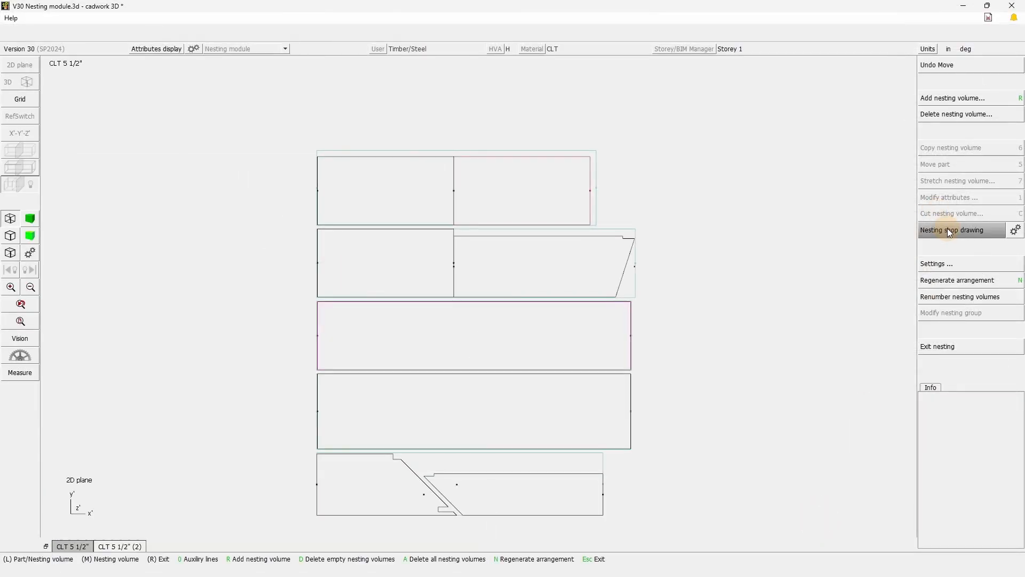
- Export nesting shop drawings of all five nesting volumes in group CLT 5 1/2" to clipboard 1
left_click(950, 232)
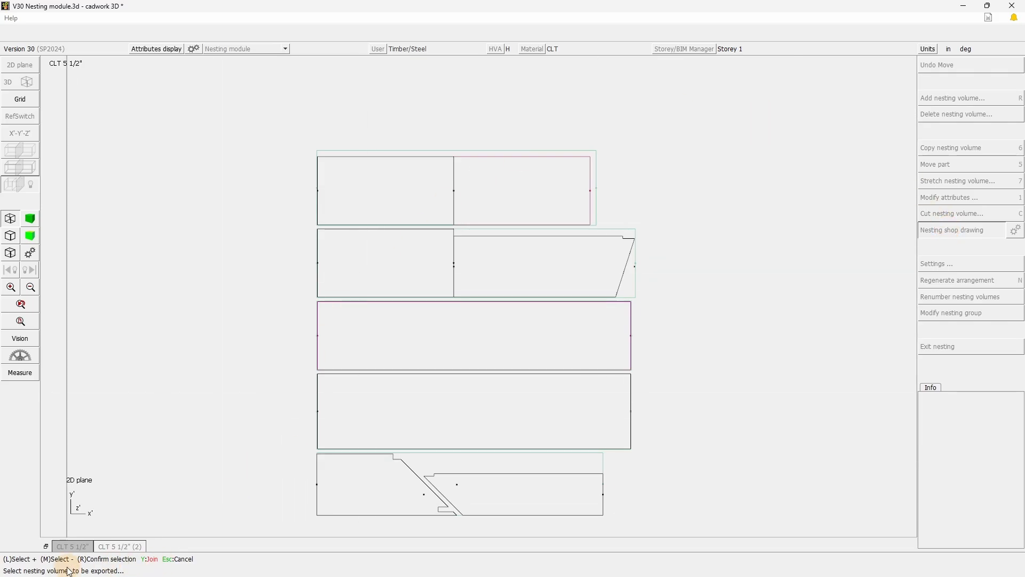
left_click_drag(293, 517, 691, 95)
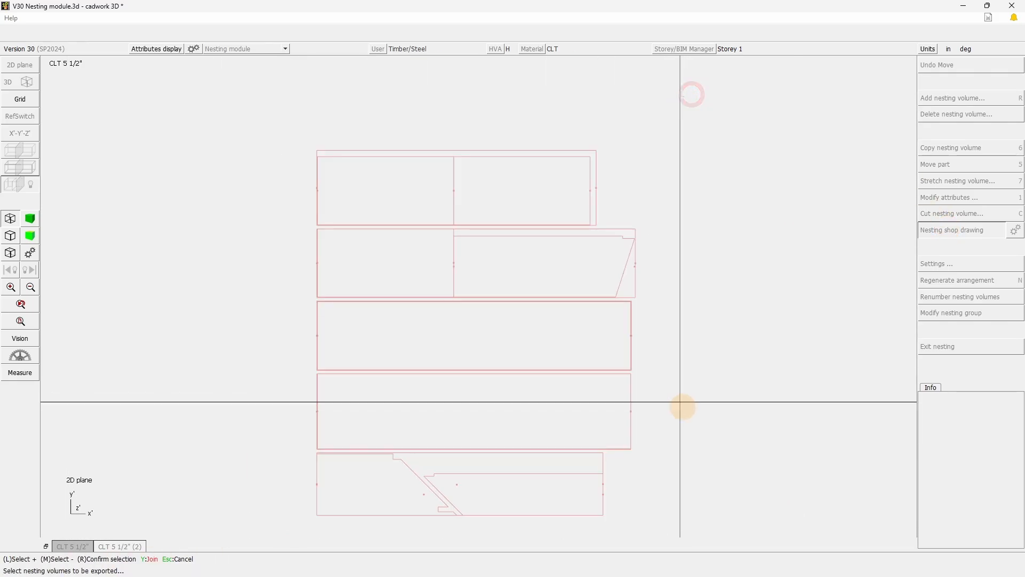
right_click(693, 351)
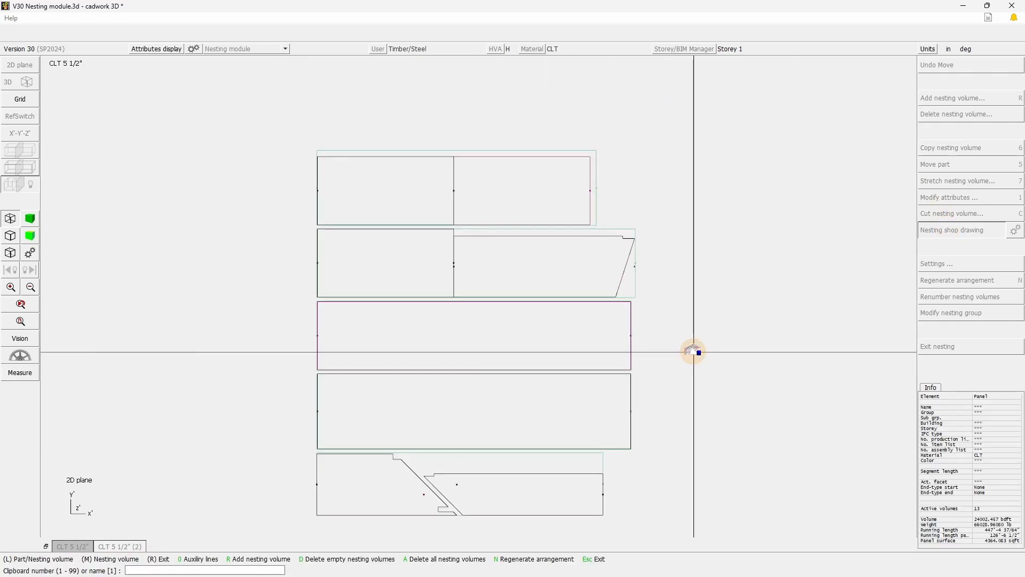
key("Return")
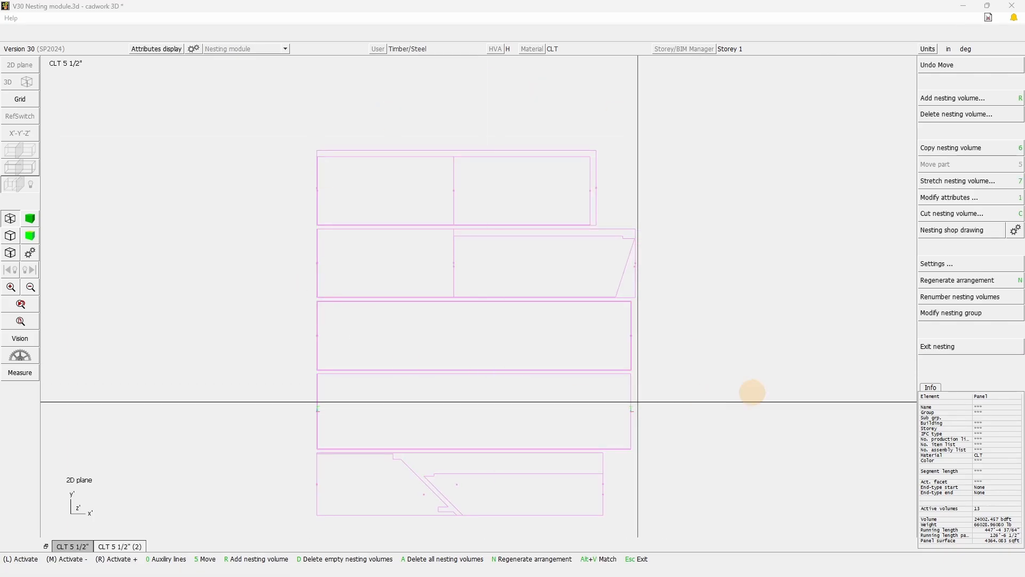
- Exit the nesting module and create a new 2D file named Nesting from the init_en_Inches_V30.2d template
left_click(945, 350)
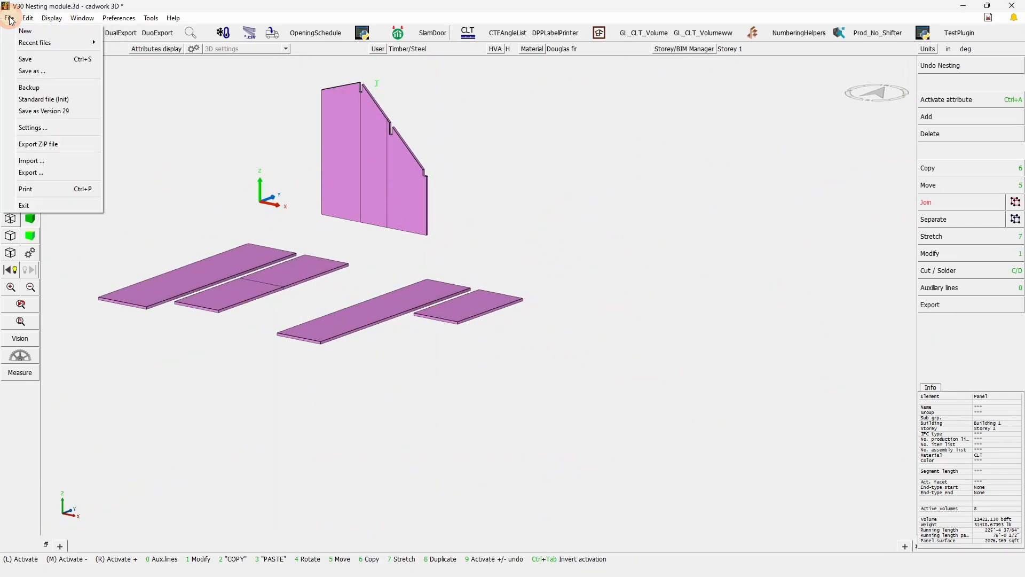
left_click(26, 31)
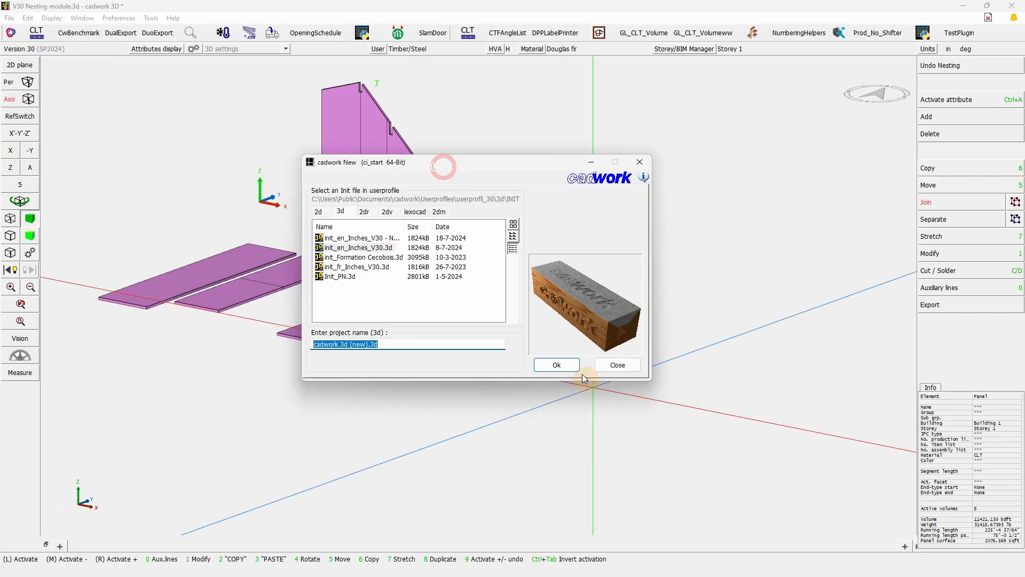
left_click(318, 211)
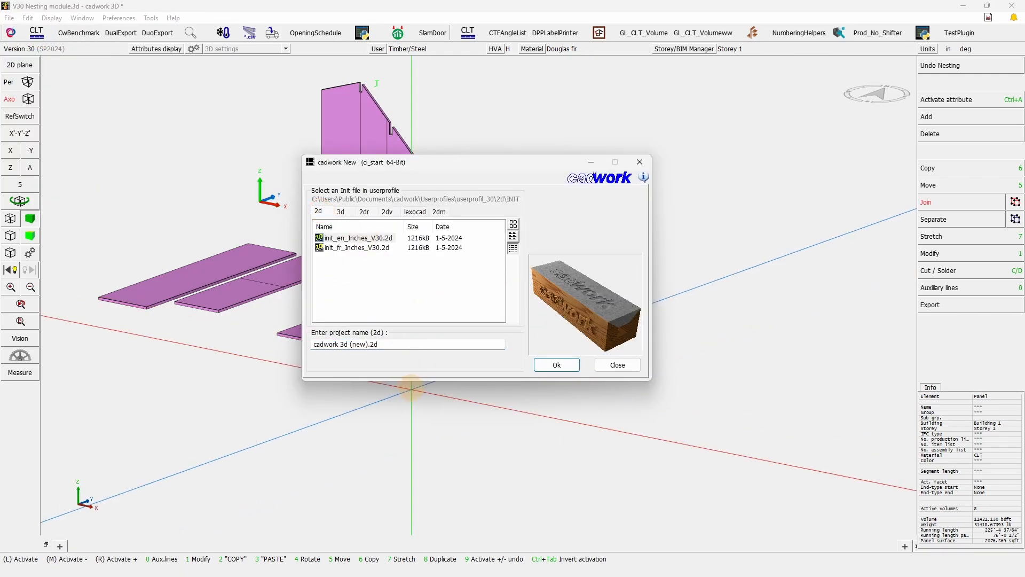
left_click_drag(389, 344, 279, 337)
type("Ne")
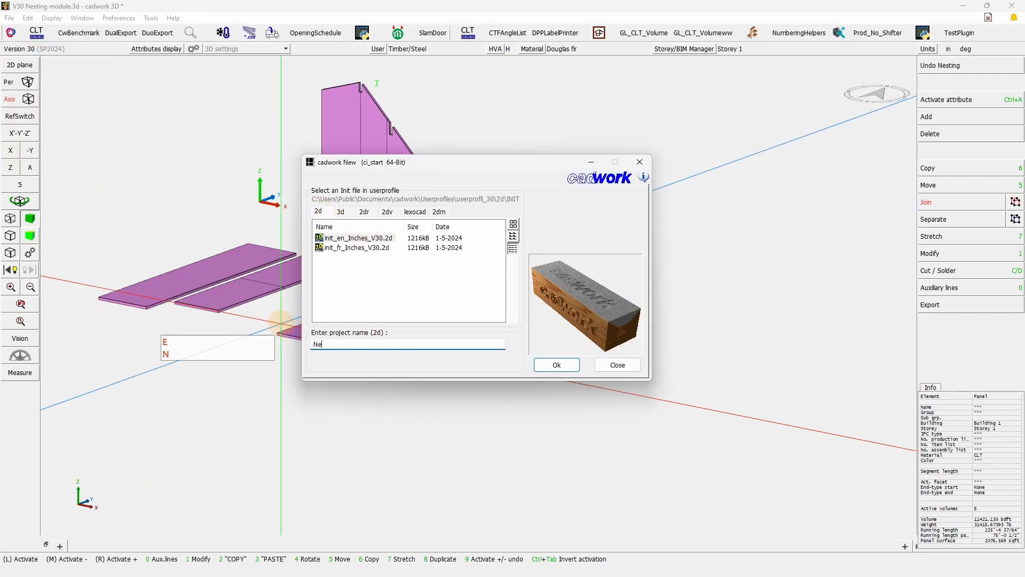
type("sting")
key("Return")
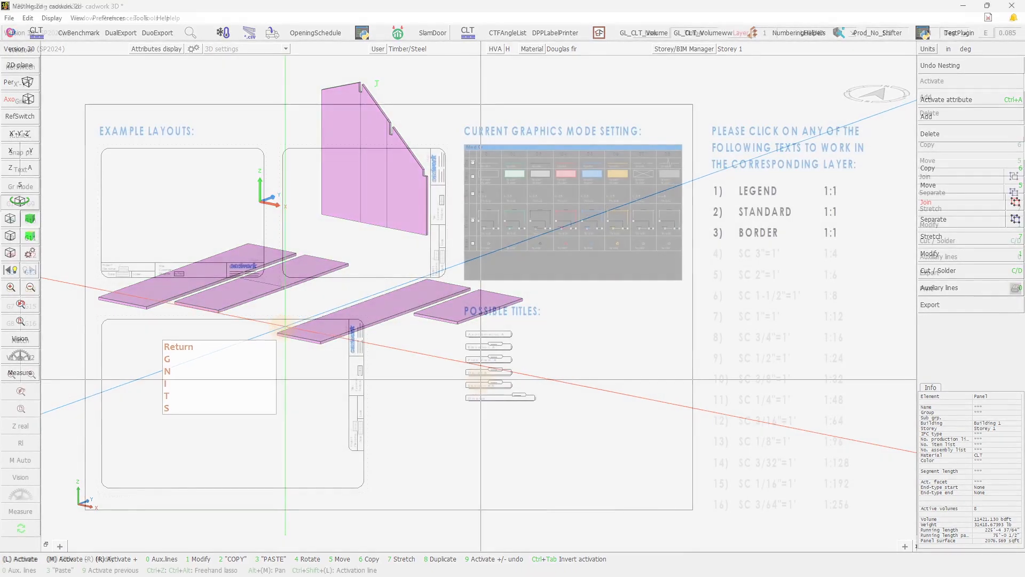
- Paste the shop drawings from clipboard 1 with their insertion point at the lower-left corner of the template's outer frame
key("KP_1")
key("KP_3")
scroll(461, 315, "down", 2)
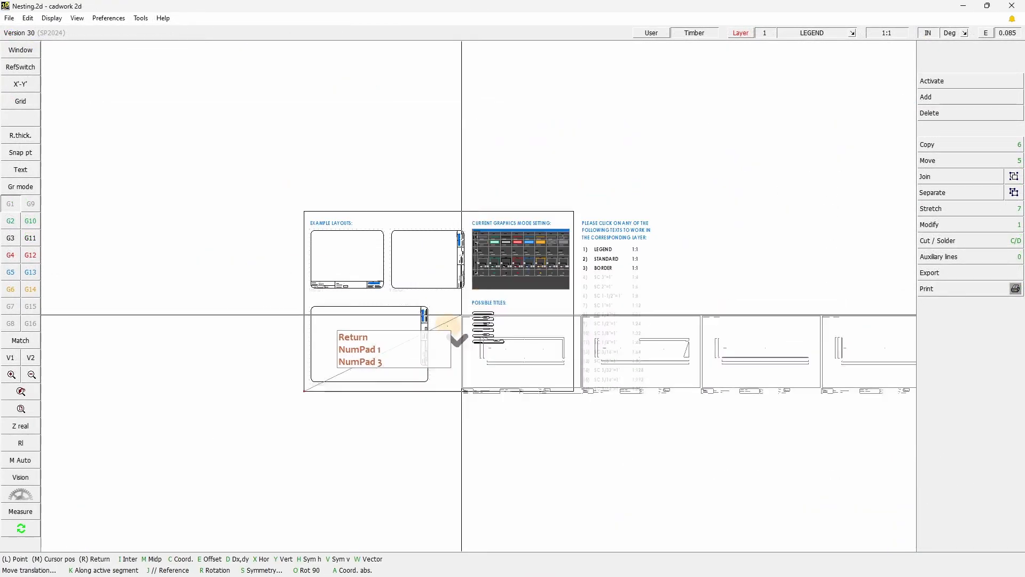
left_click(304, 390)
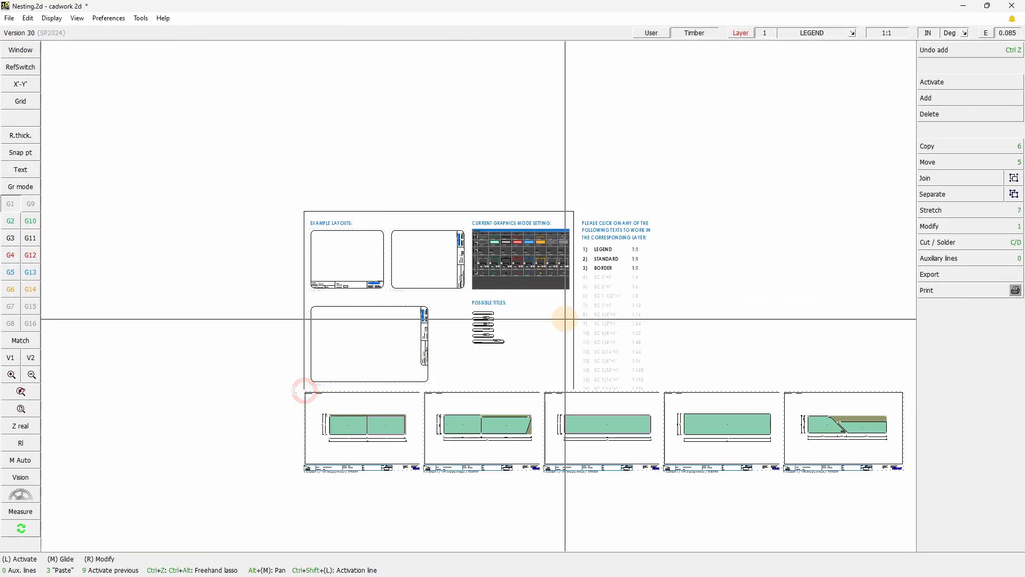
- Examine the first nesting volume's drawing and the edge dimensions at its lower-left corner
left_click_drag(312, 446, 420, 398)
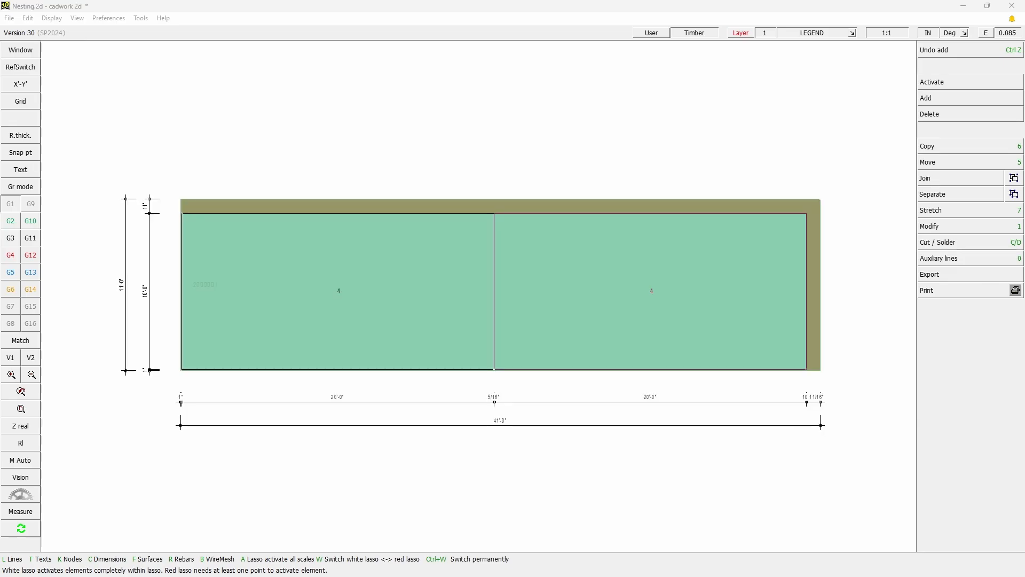
right_click(447, 119)
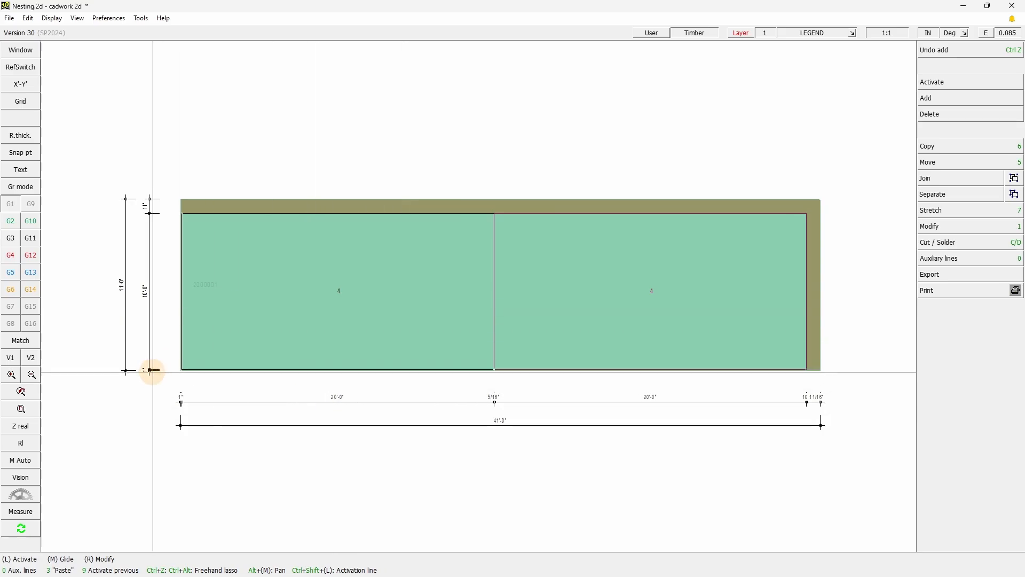
scroll(171, 361, "up", 6)
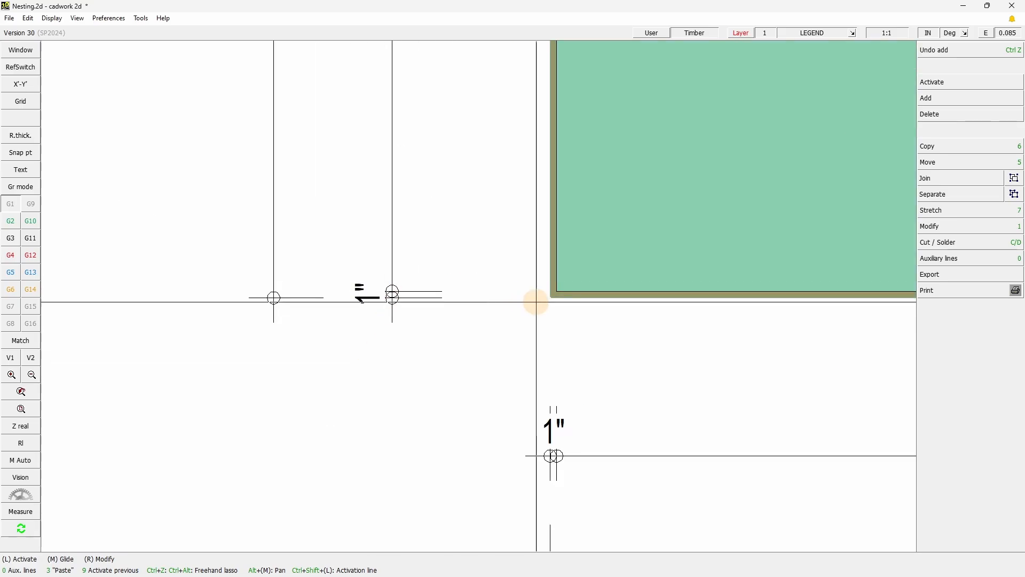
- Examine the height and length dimension chains around the first nesting volume's drawing
scroll(543, 347, "down", 5)
left_click(465, 149)
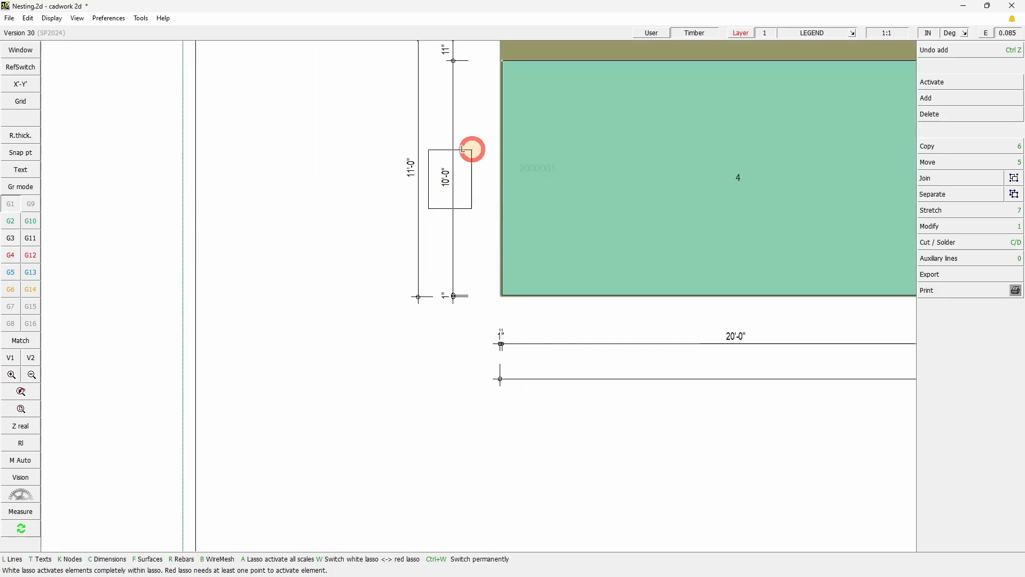
scroll(478, 208, "down", 2)
left_click(870, 245)
scroll(451, 299, "up", 3)
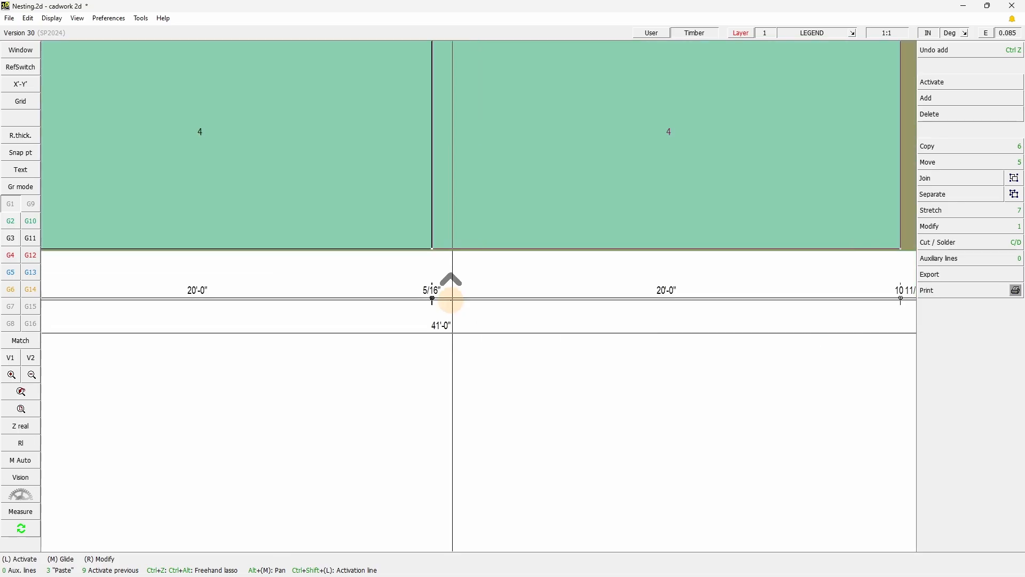
scroll(476, 293, "up", 3)
scroll(508, 297, "down", 6)
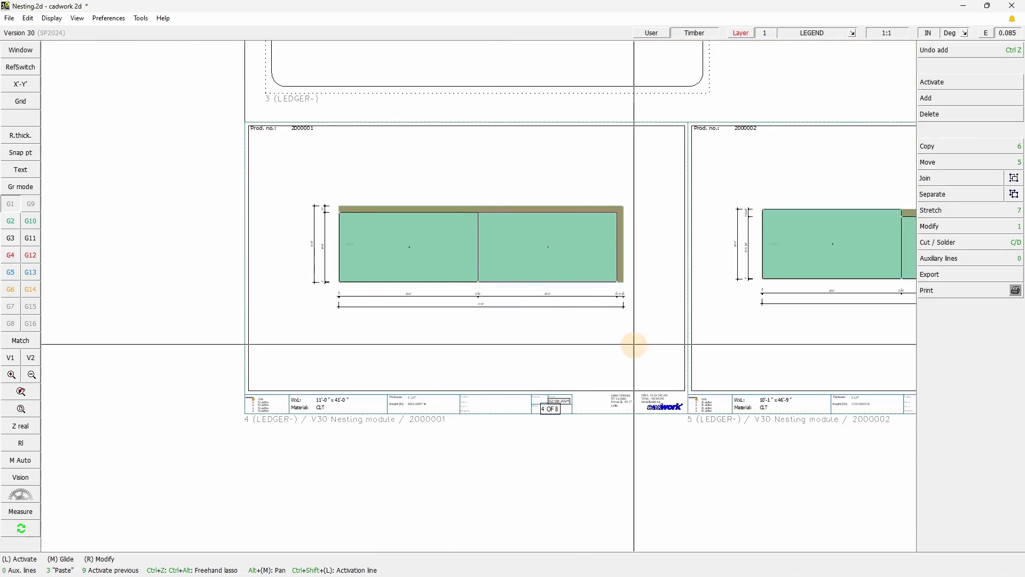
- Check the size, material, thickness, weight and sheet fields in the title block of nesting volume 2000001
left_click(384, 403)
left_click(634, 377)
scroll(634, 377, "up", 3)
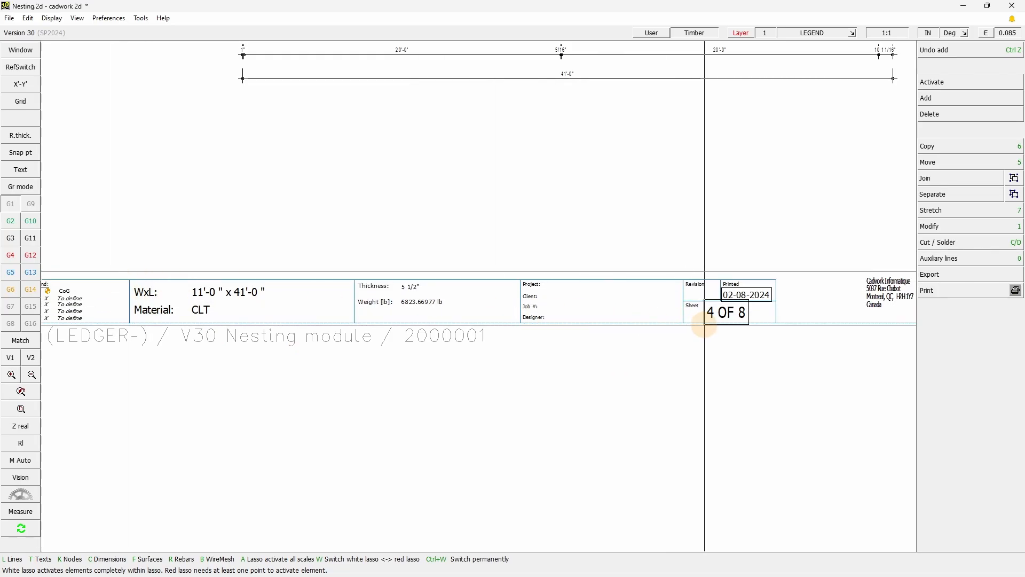
left_click(212, 277)
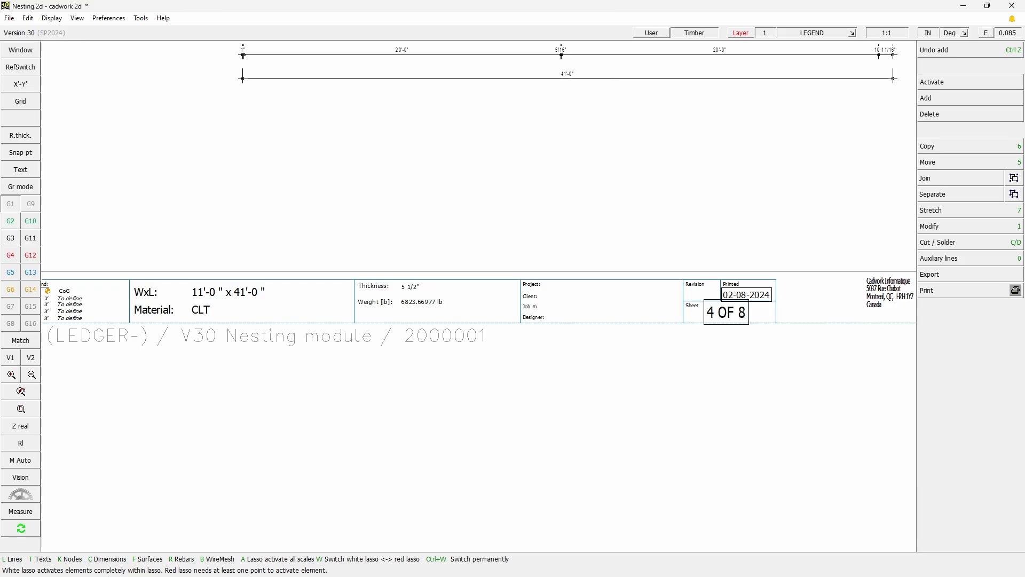
- Review the remaining nesting volume sheets through to the last one, 2000006
scroll(769, 252, "down", 3)
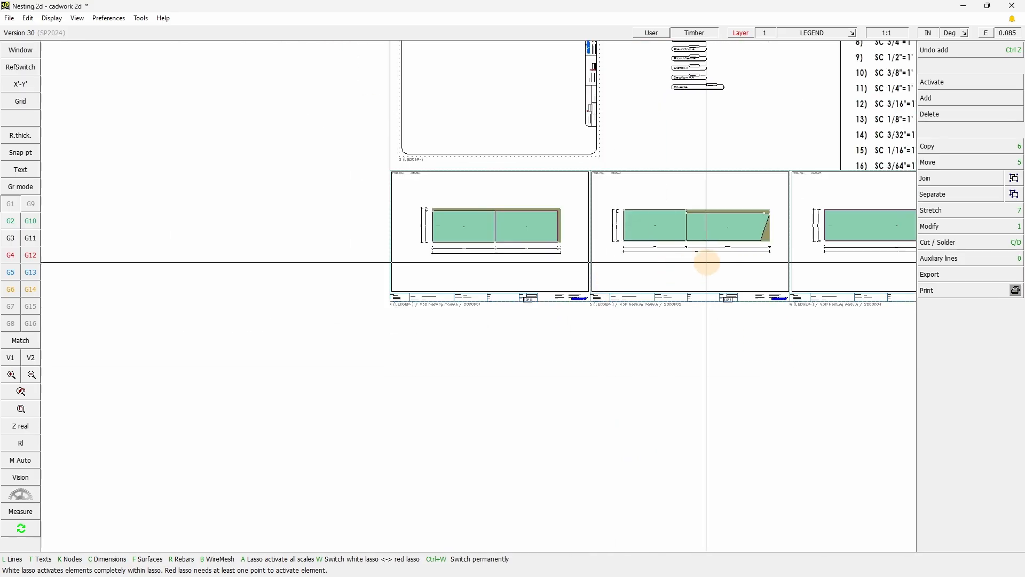
scroll(414, 305, "up", 3)
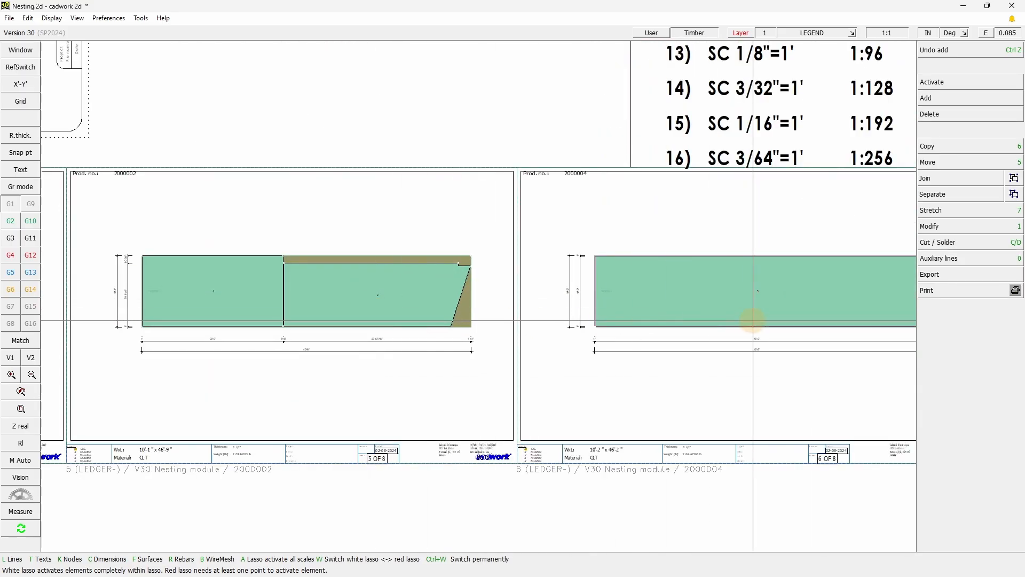
scroll(727, 312, "down", 2)
scroll(694, 315, "down", 2)
scroll(483, 289, "up", 5)
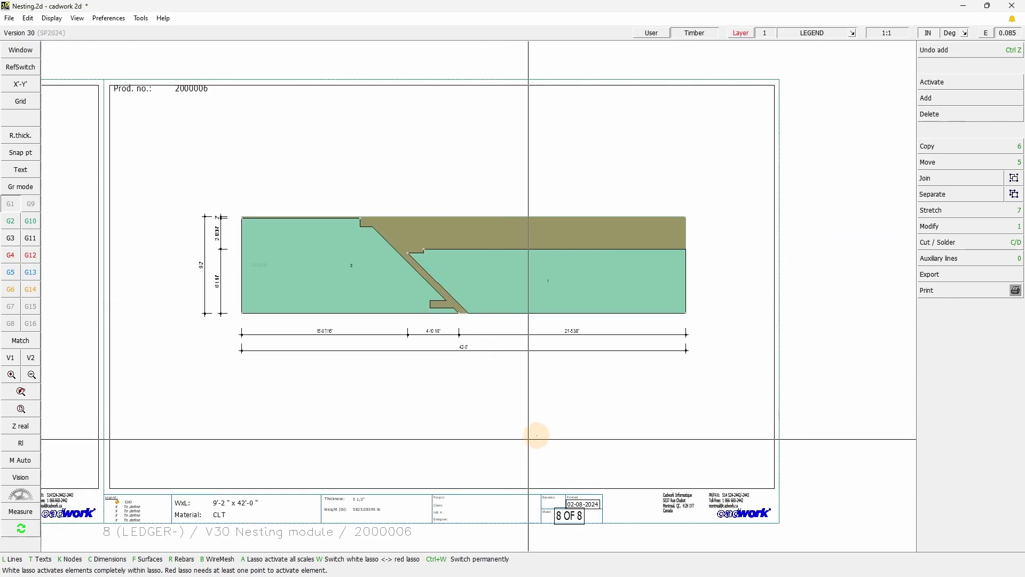
- Switch to the 3D model and inspect the associated nesting volume and nesting group attributes of the 46-foot floor panel
left_click(968, 6)
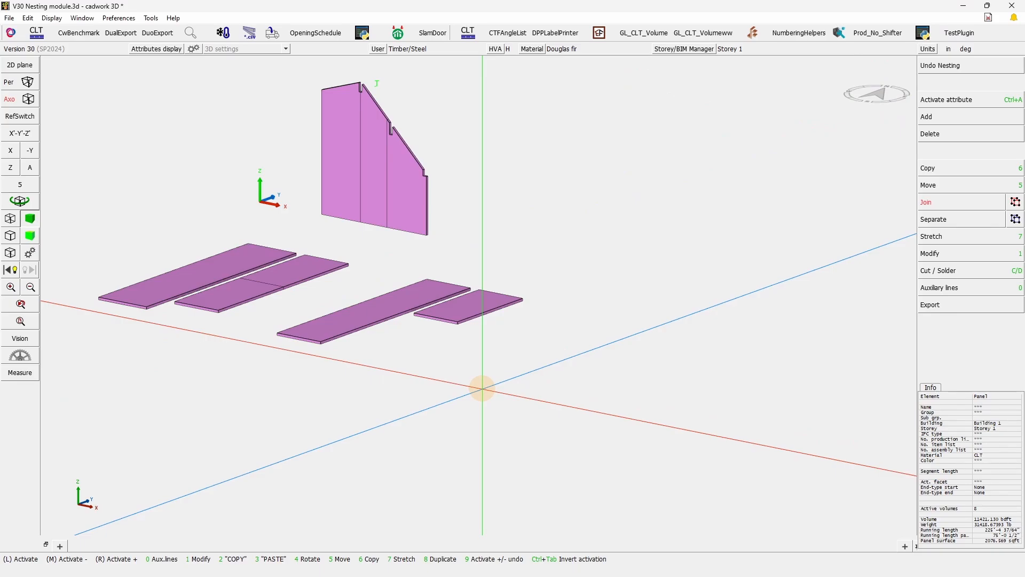
left_click(203, 272)
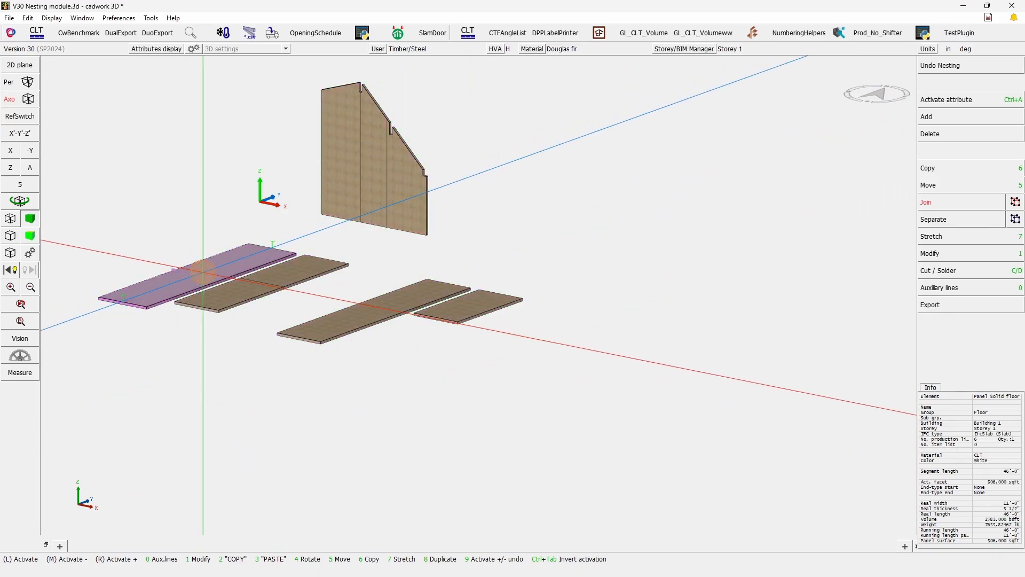
key("KP_1")
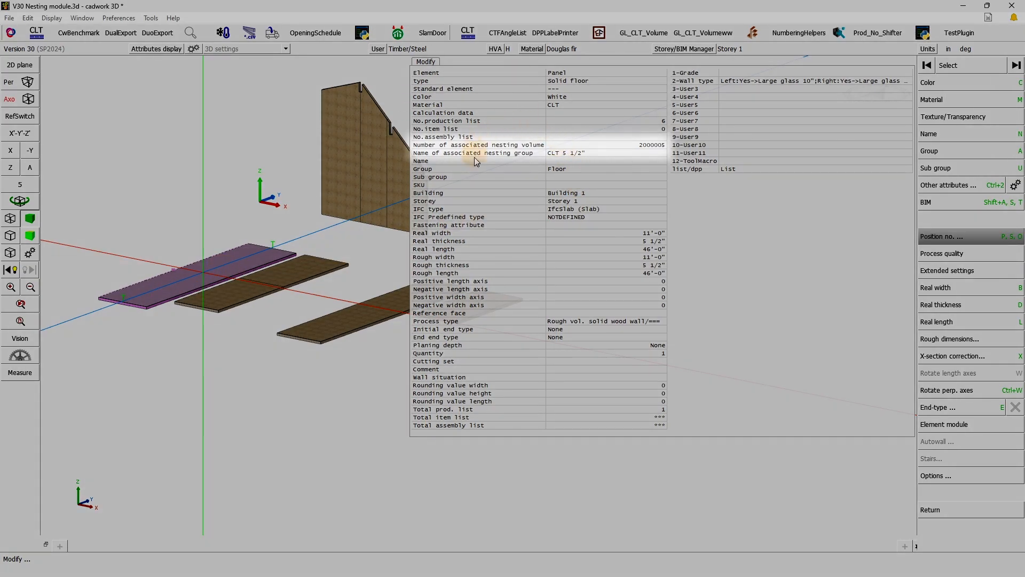
key("a")
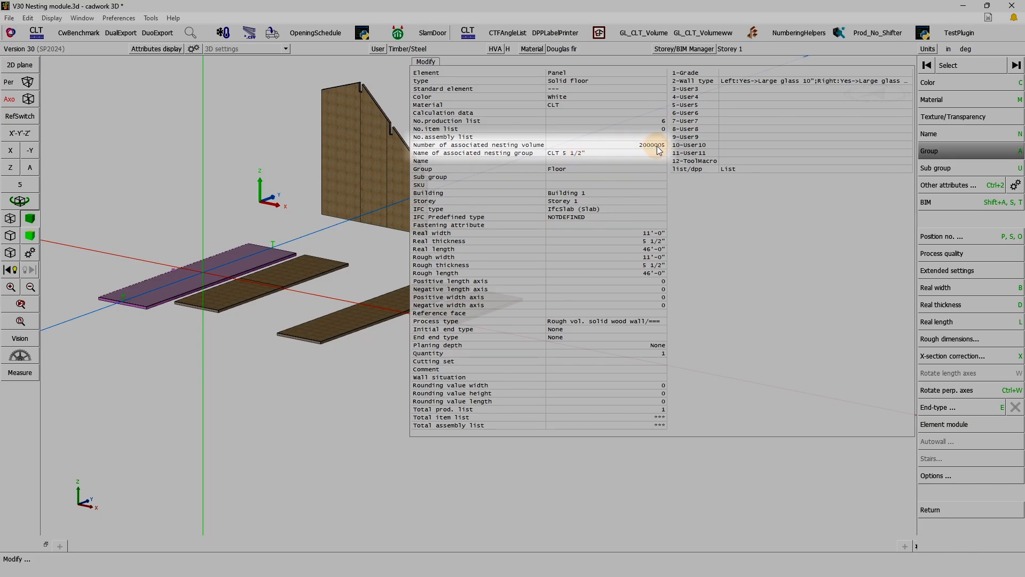
key("Return")
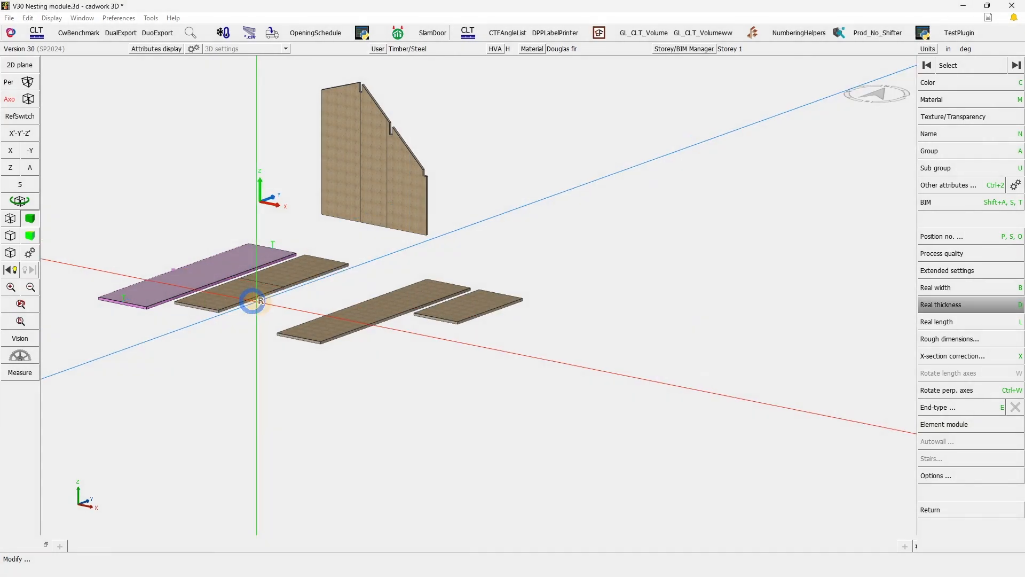
- Activate every panel sharing the 20-foot deck floor panel's nesting volume using the Nested part attribute, and check their associated nesting attributes
left_click(260, 291)
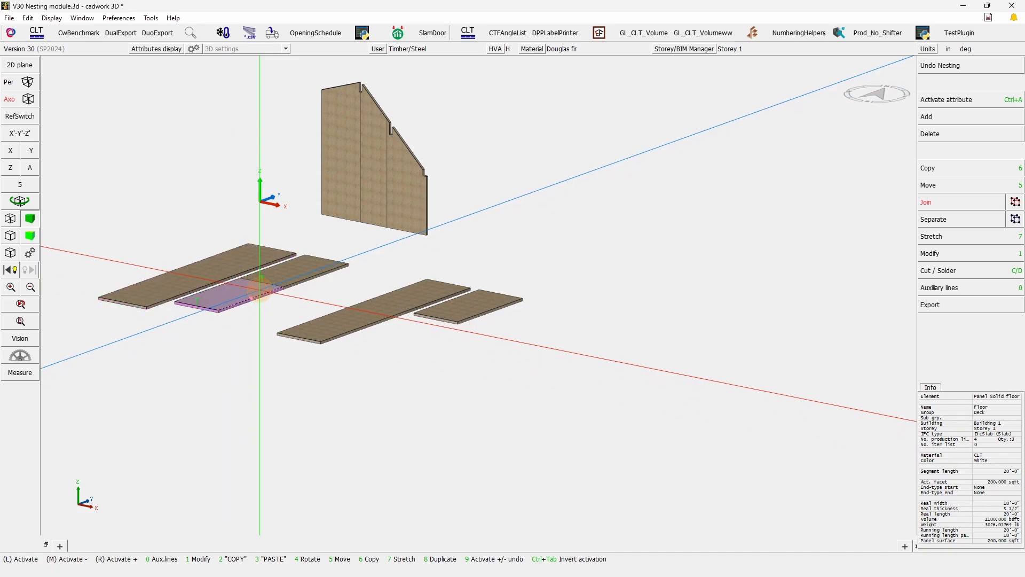
key("ctrl+a")
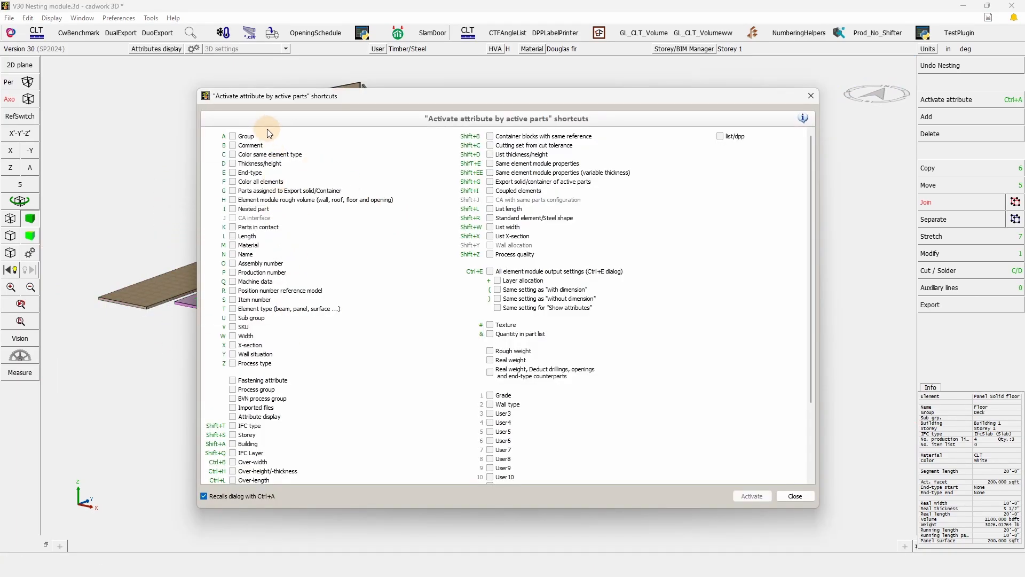
left_click(233, 209)
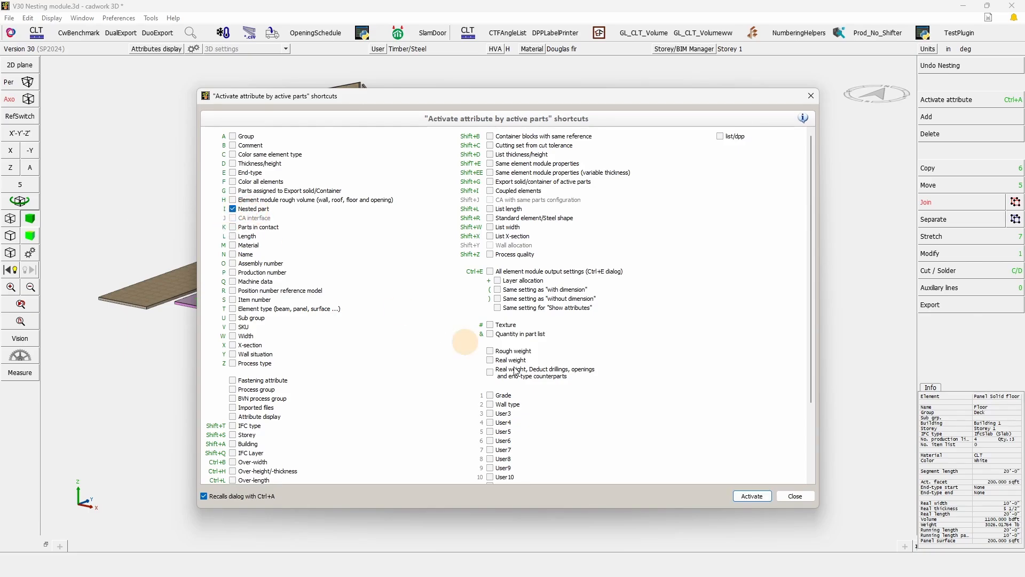
left_click(751, 496)
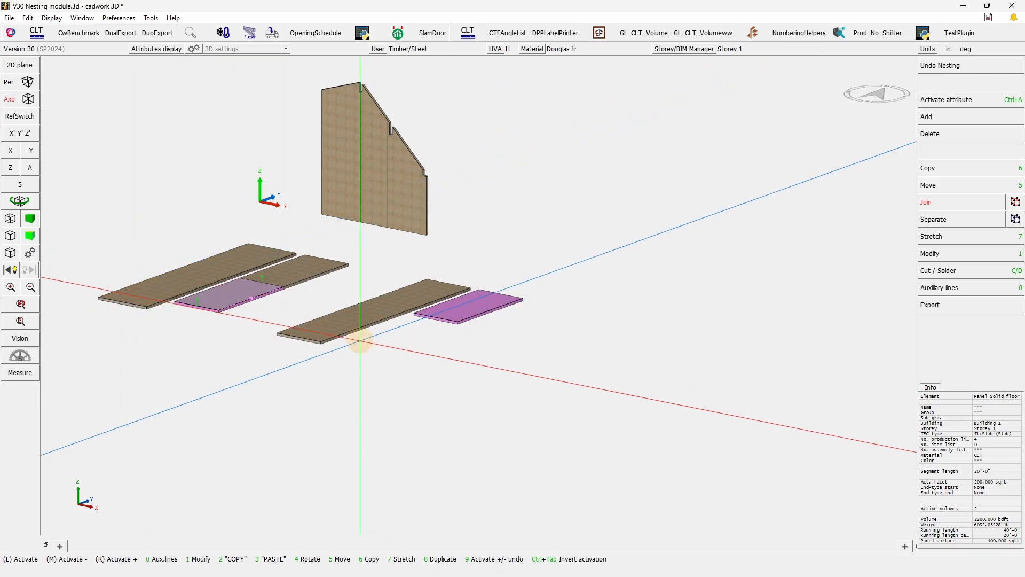
key("KP_1")
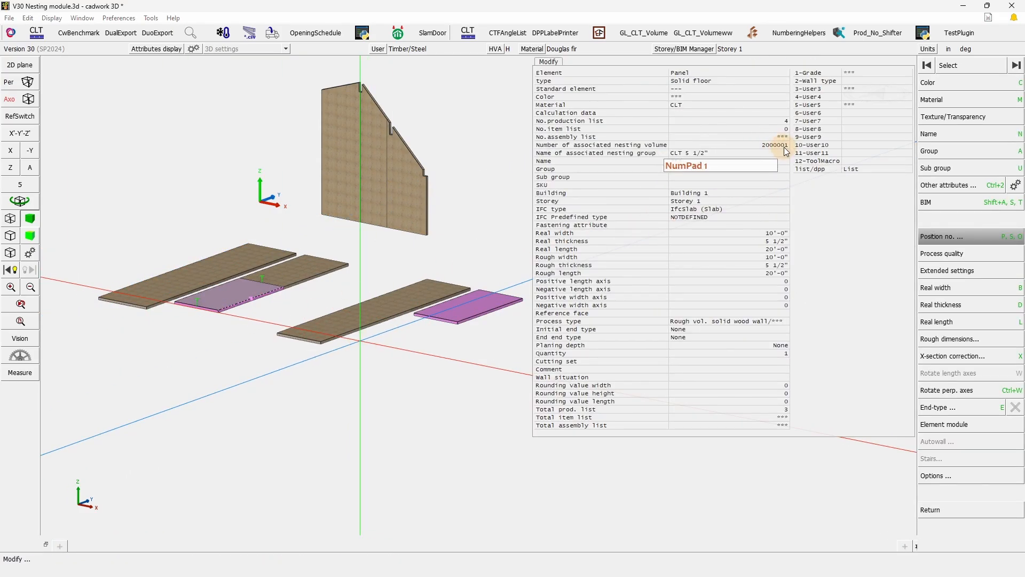
right_click(290, 289)
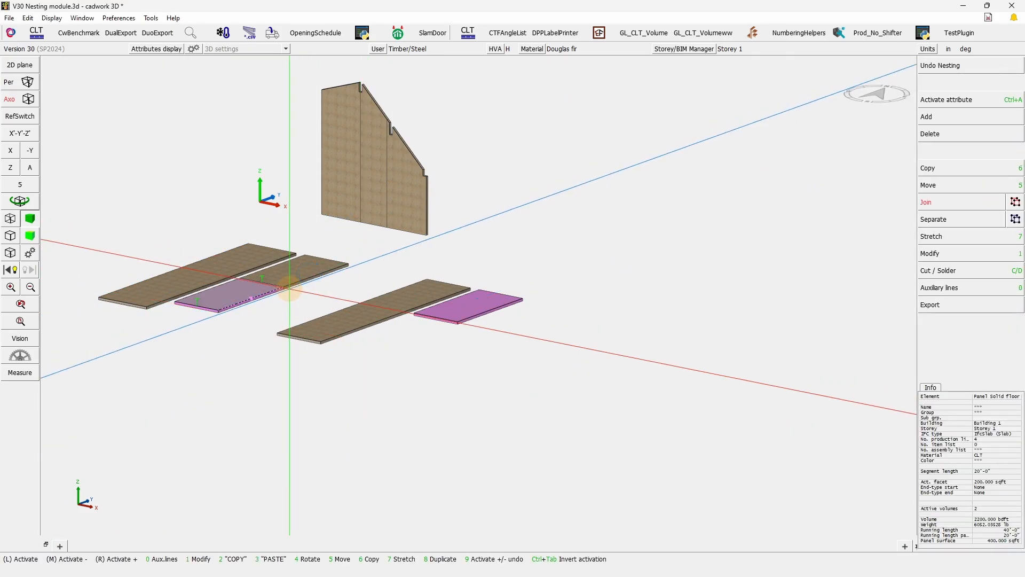
- Extend the activation to all panels in the same nesting group using the Nesting group attribute
key("ctrl+a")
scroll(293, 301, "down", 5)
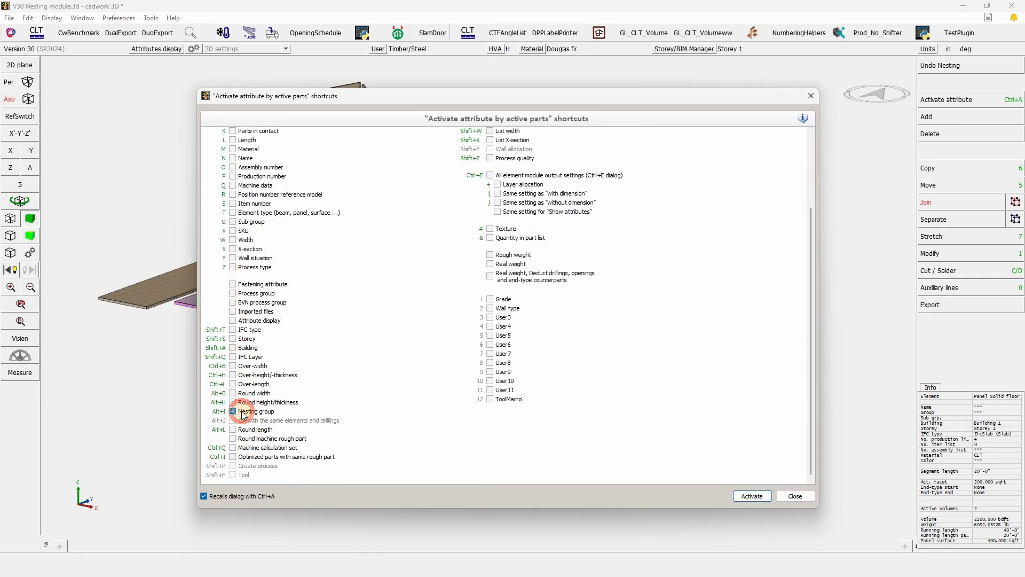
left_click(753, 496)
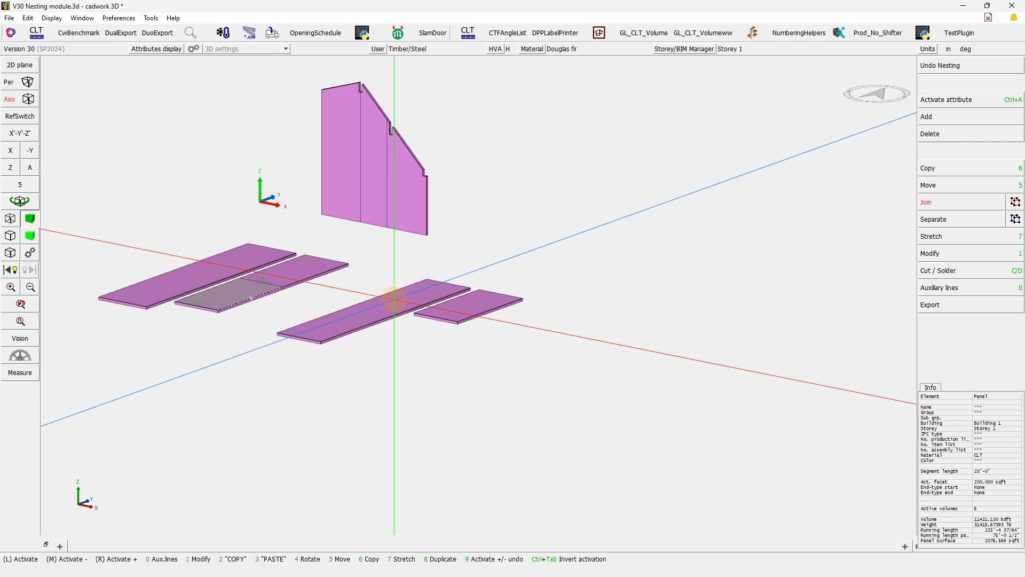
- Generate the production list for the activated panels and expand every nesting volume to show its nested parts
left_click(963, 312)
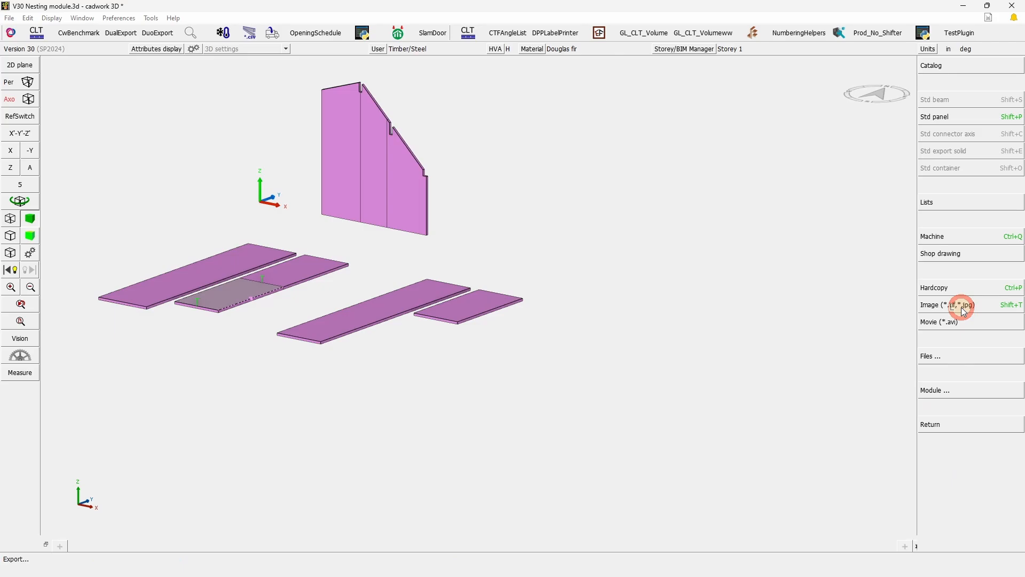
left_click(956, 203)
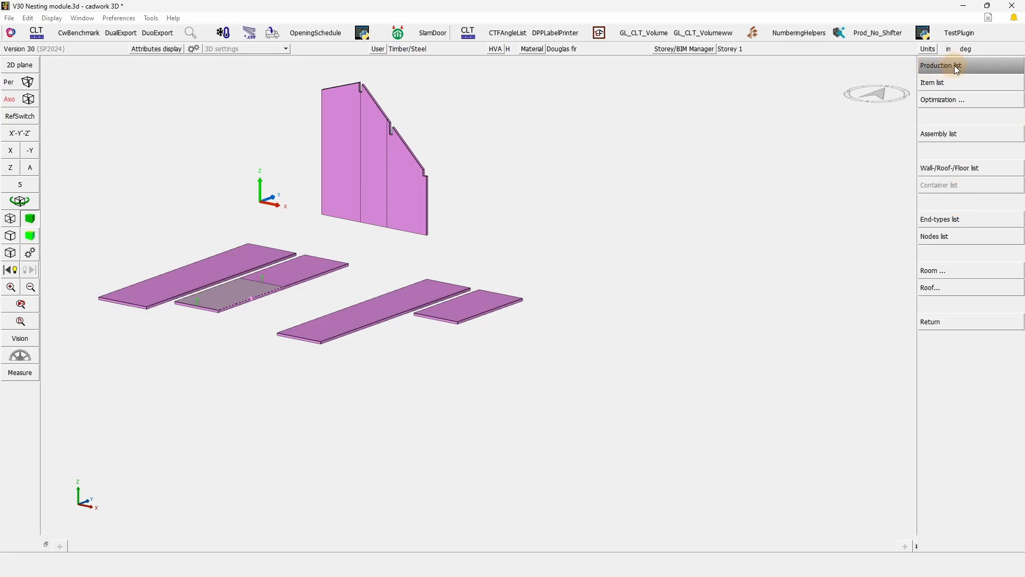
left_click(944, 270)
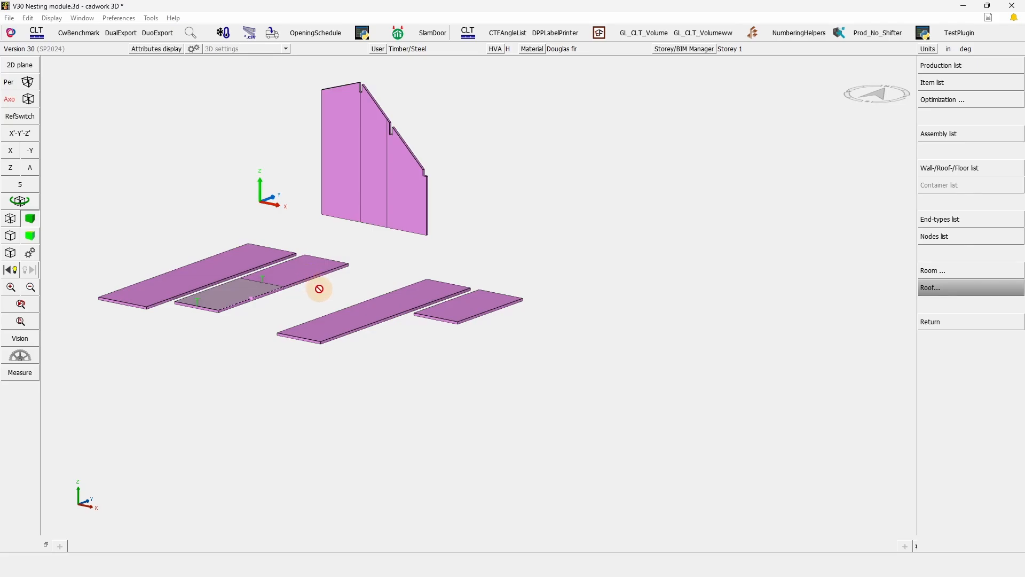
left_click(990, 73)
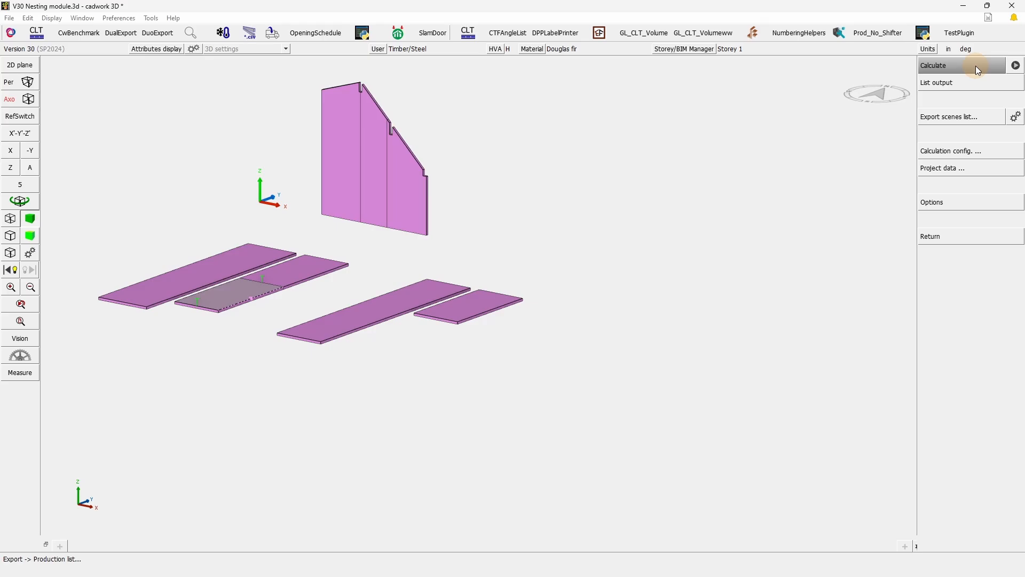
left_click(965, 81)
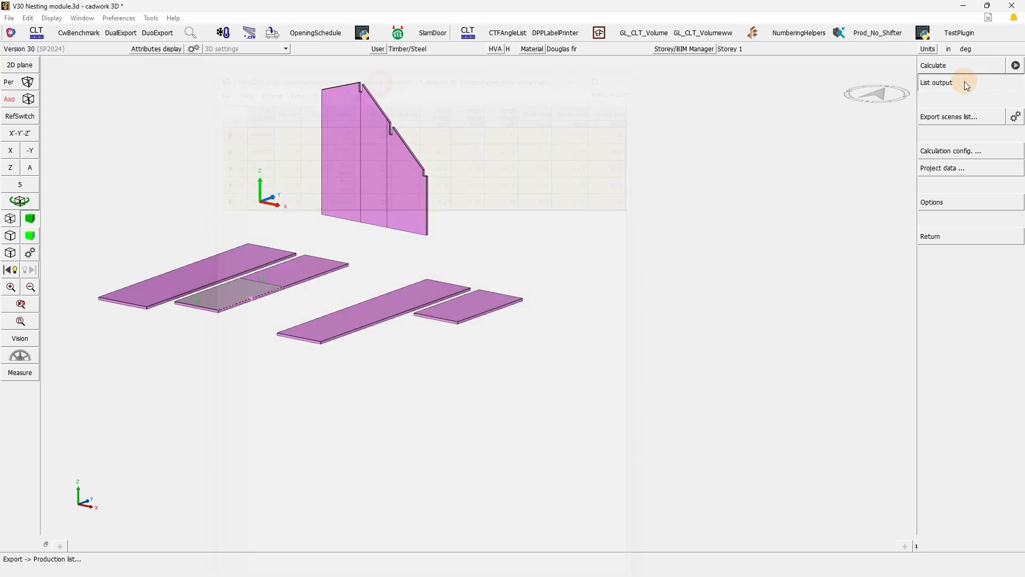
left_click_drag(380, 82, 414, 60)
left_click_drag(414, 60, 417, 32)
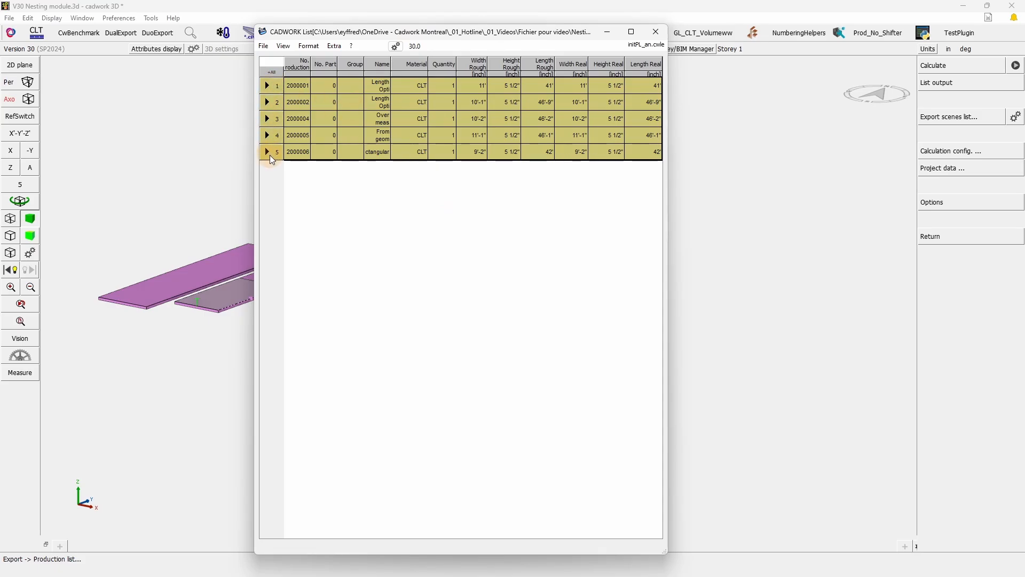
left_click(272, 72)
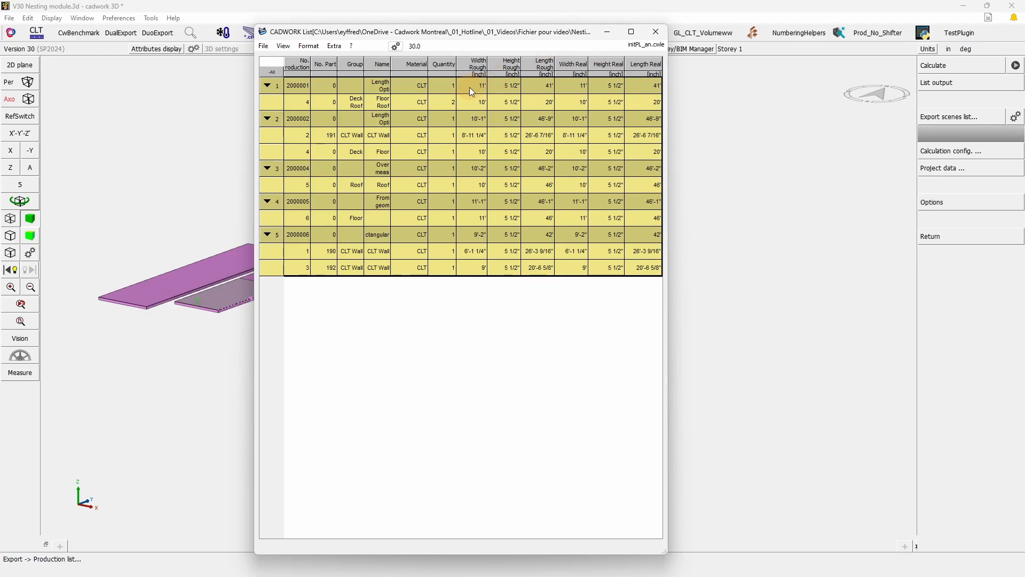
- Compare the rough and real dimensions of the nesting volumes and their parts in the production list, and close it
left_click_drag(472, 92, 581, 95)
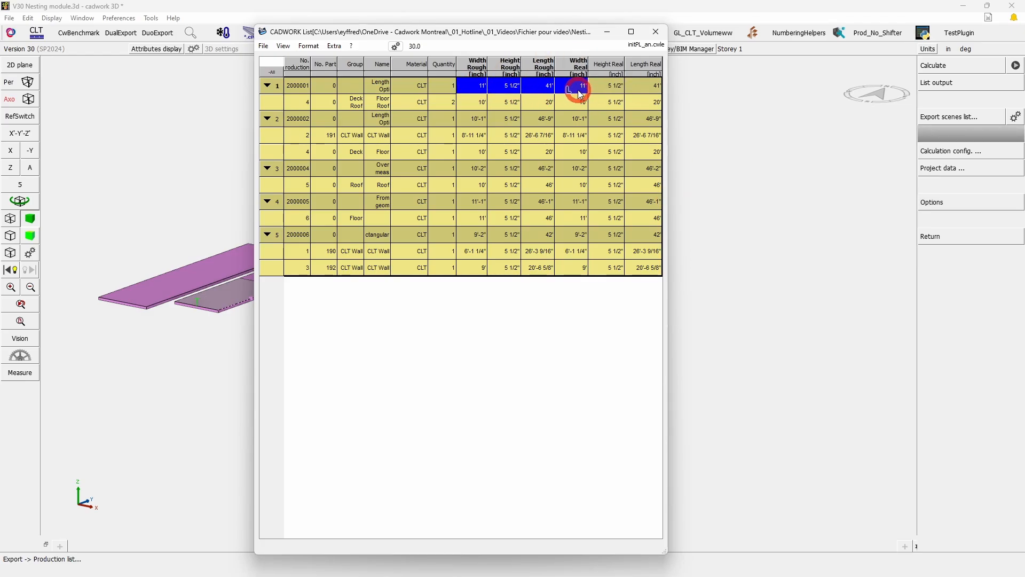
left_click(538, 90)
left_click(507, 91)
left_click(475, 91)
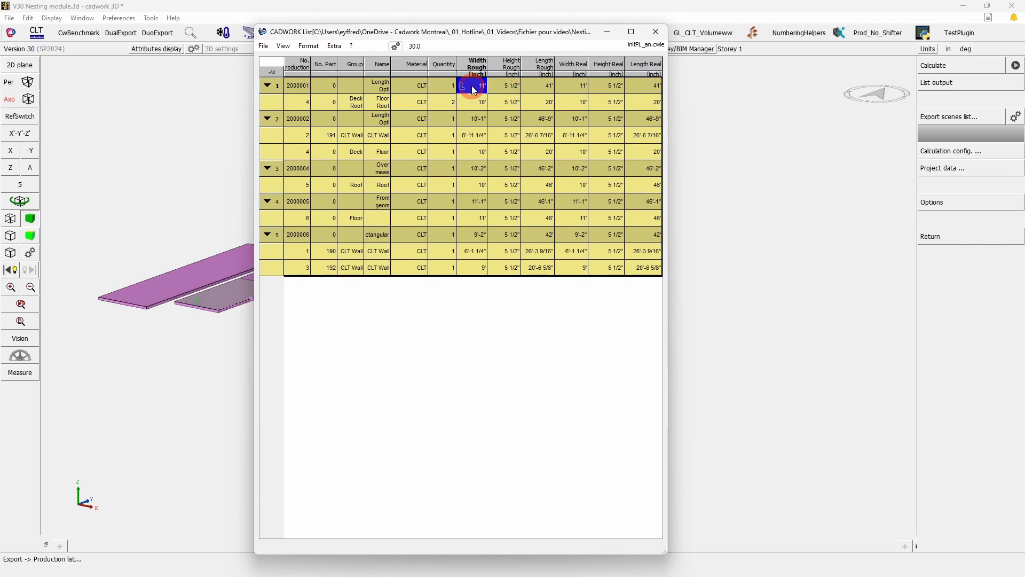
left_click_drag(466, 106, 654, 109)
left_click_drag(478, 135, 637, 149)
left_click_drag(474, 186, 647, 202)
left_click_drag(475, 218, 634, 225)
left_click_drag(473, 251, 641, 272)
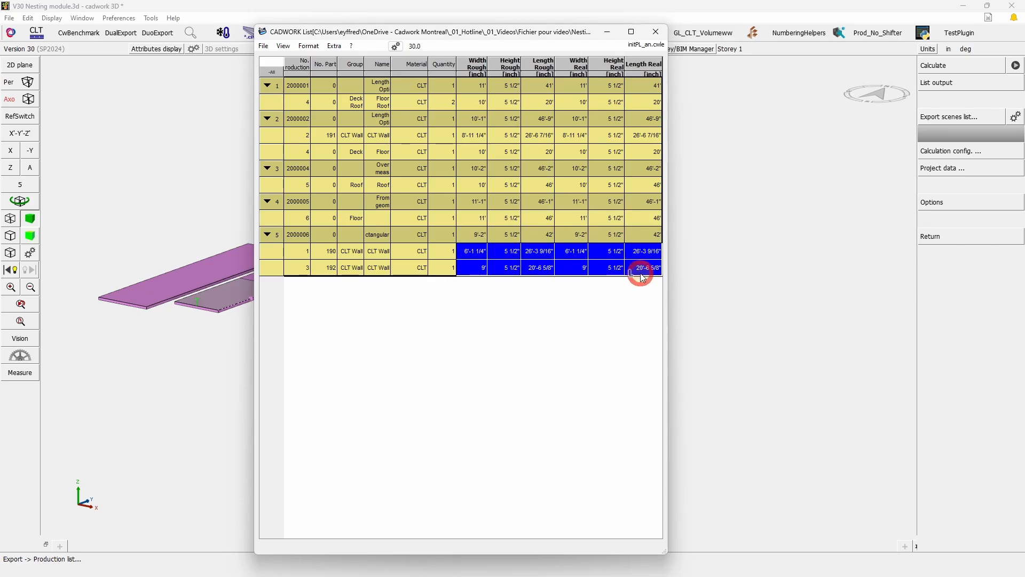
left_click(658, 36)
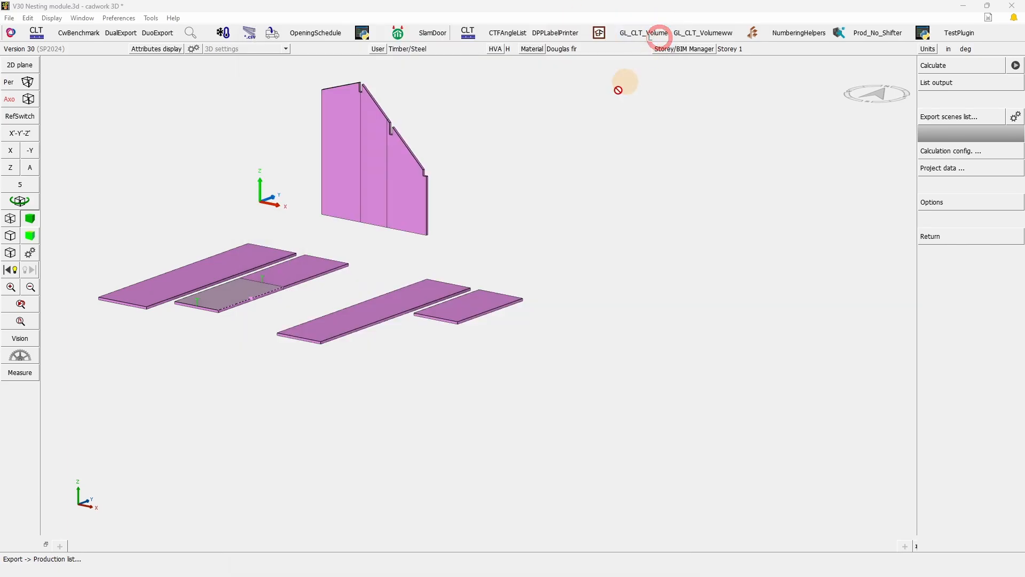
right_click(463, 279)
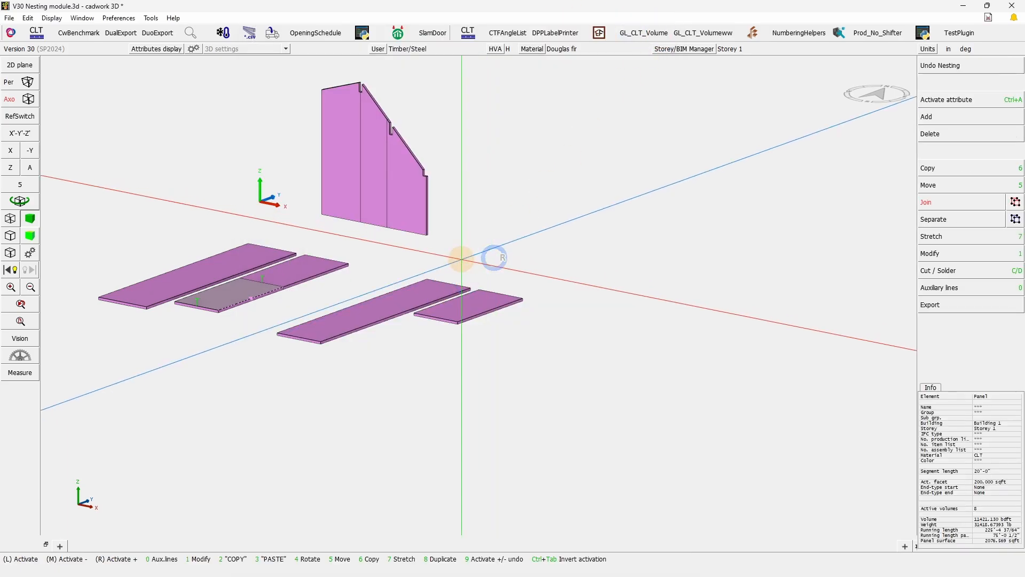
- Start a BTL 10.6 machine export for the activated nested panels
left_click(937, 308)
left_click(934, 235)
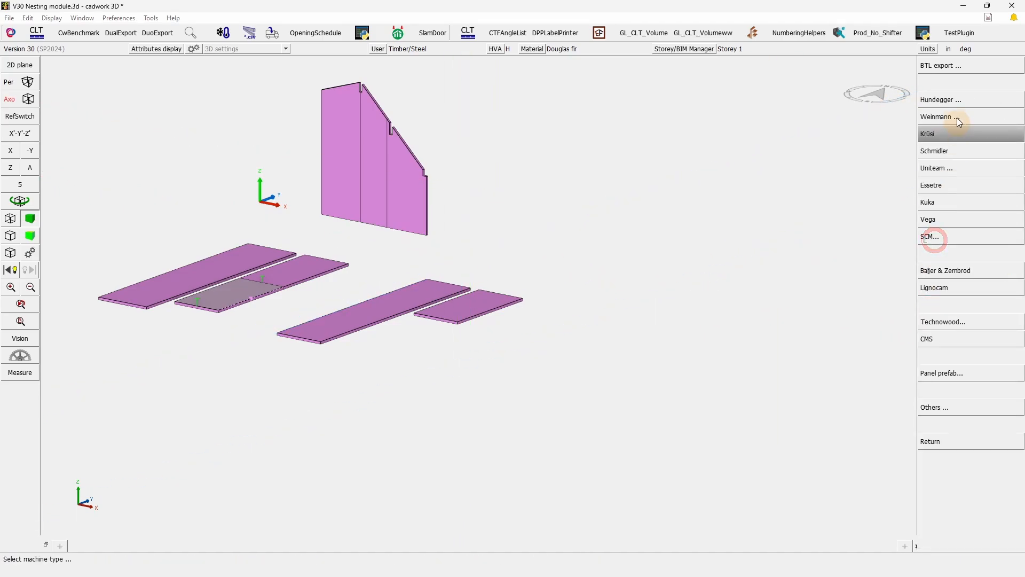
left_click(944, 66)
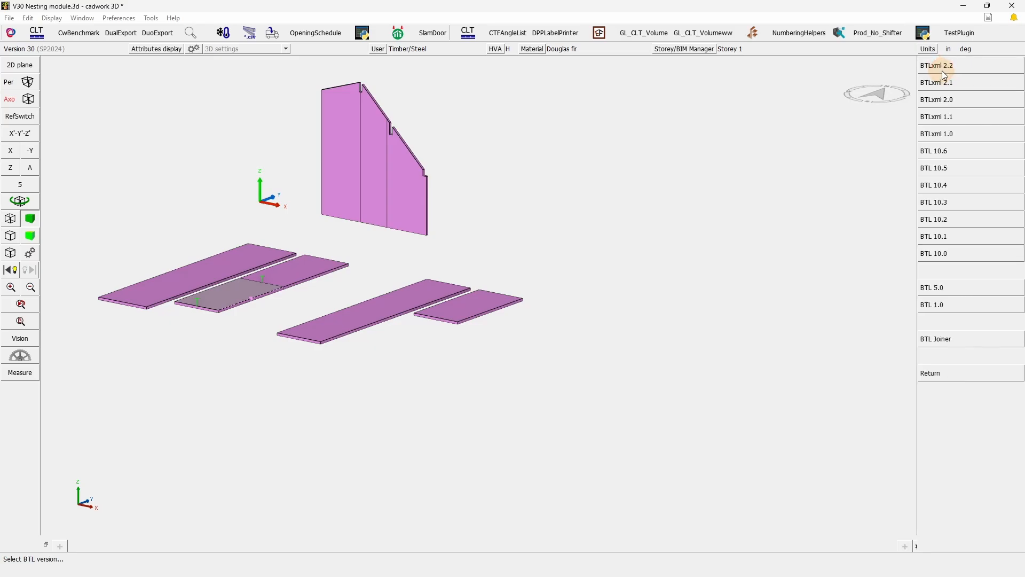
left_click(946, 151)
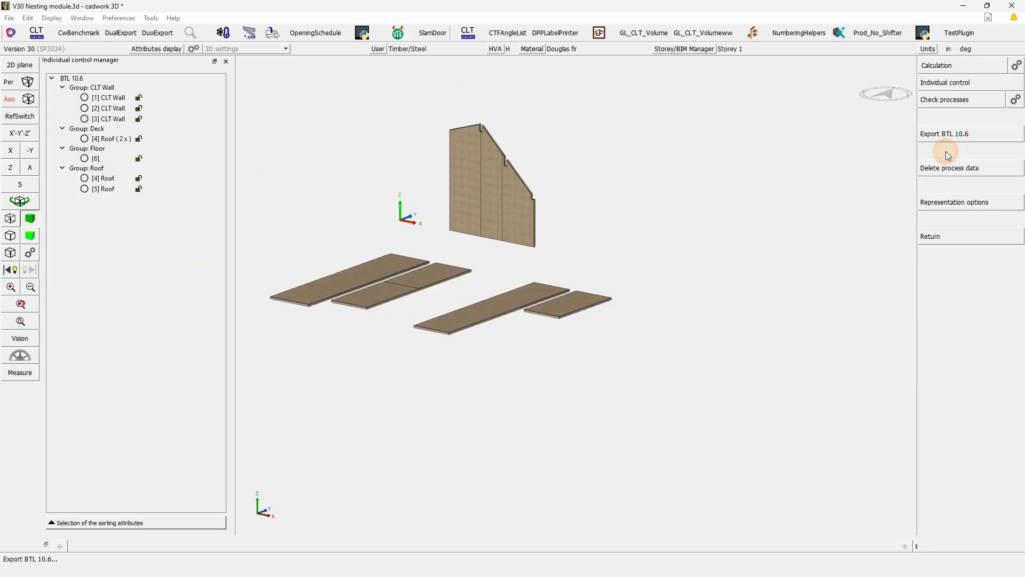
- Enable calculation of length cuts on panel edges in the BTL 10.6 machine configuration
left_click(1015, 69)
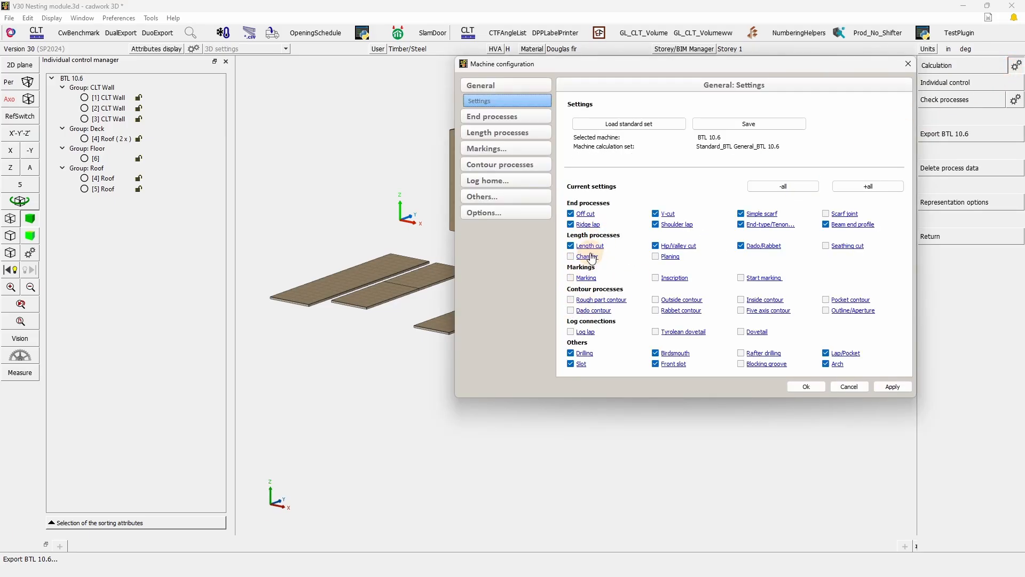
left_click(590, 247)
left_click(611, 303)
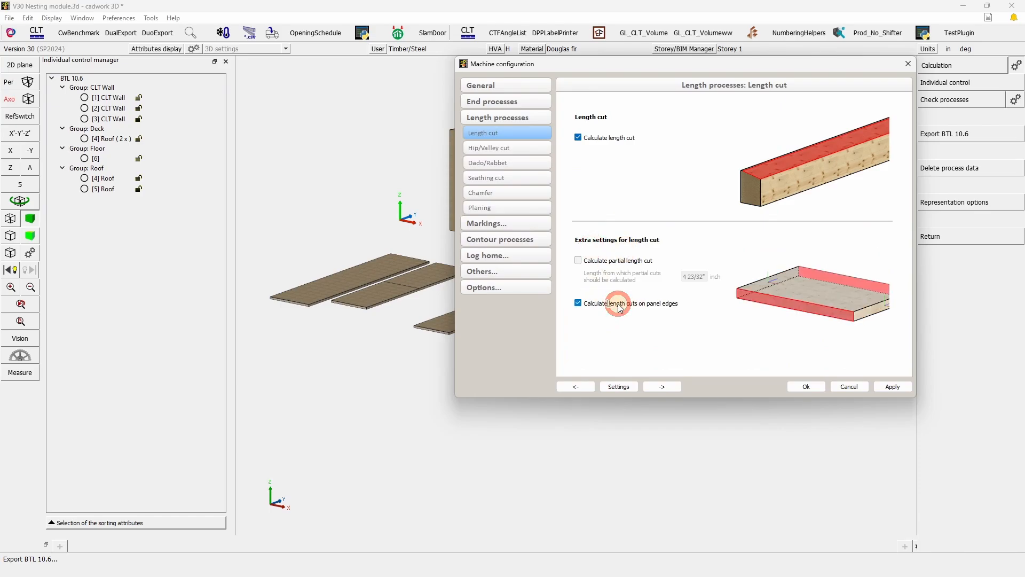
left_click(806, 386)
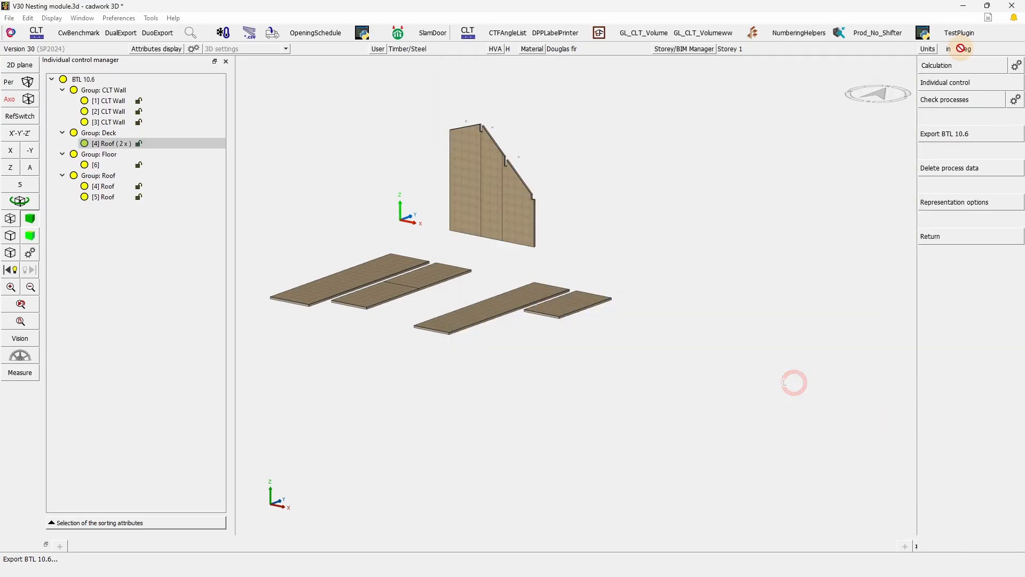
- Calculate the machine processes for all exported panels and check them against the part geometry
left_click(959, 67)
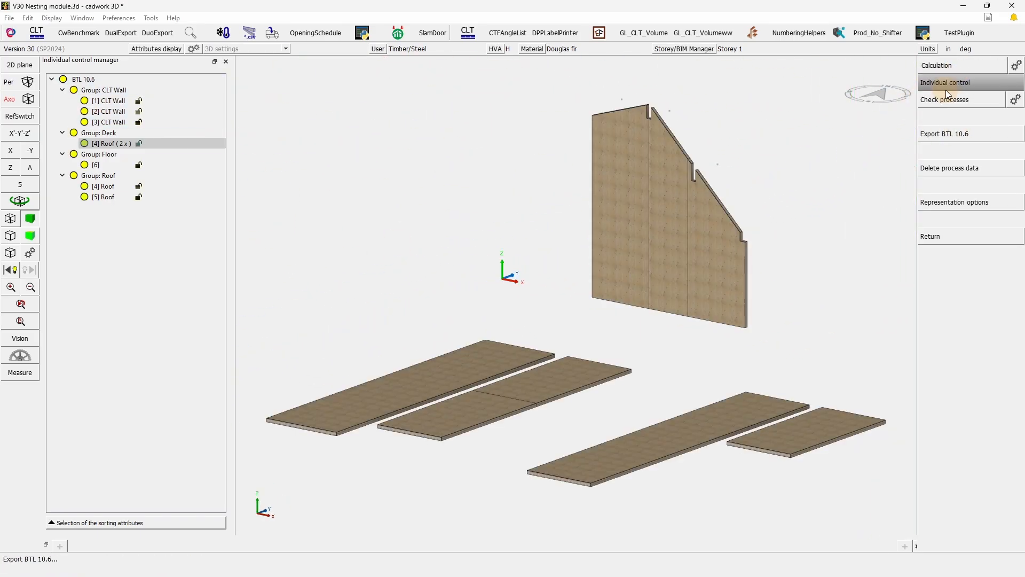
left_click(954, 101)
left_click(537, 291)
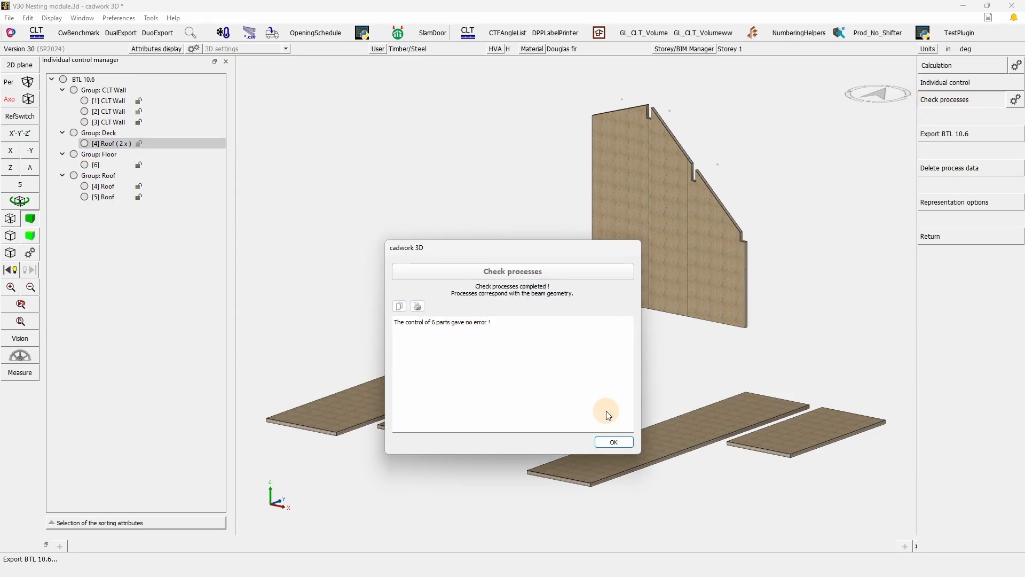
left_click(614, 441)
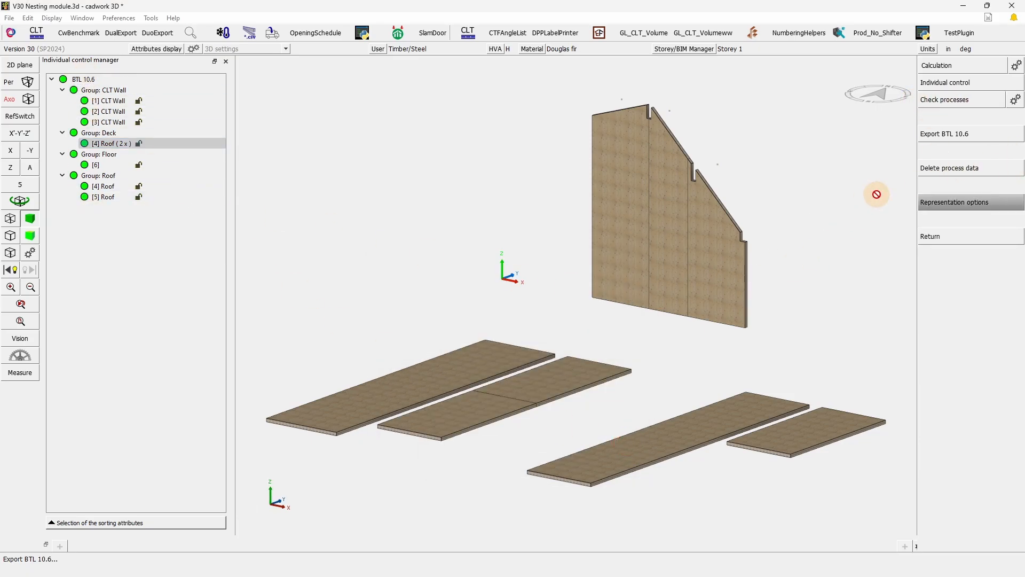
- Convert the panels to a BTL 10.6 file in the current folder, exporting the nesting results with content as nesting volumes
left_click(948, 138)
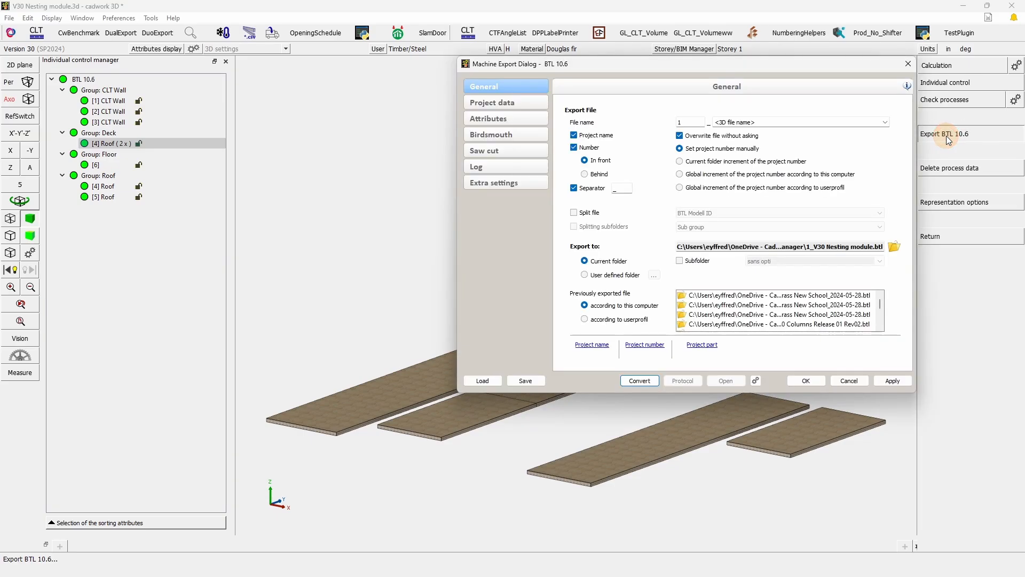
left_click(641, 380)
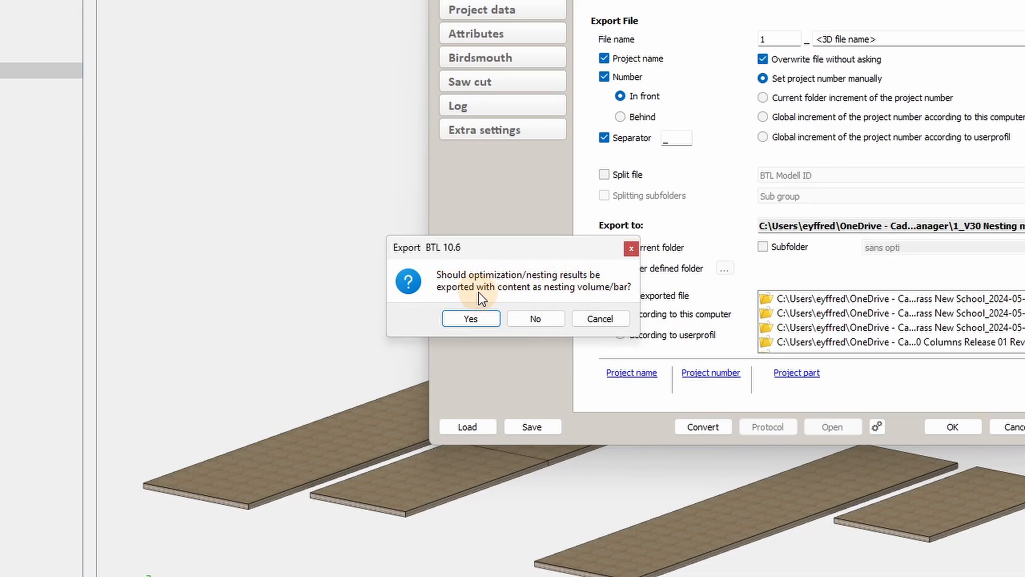
left_click(478, 324)
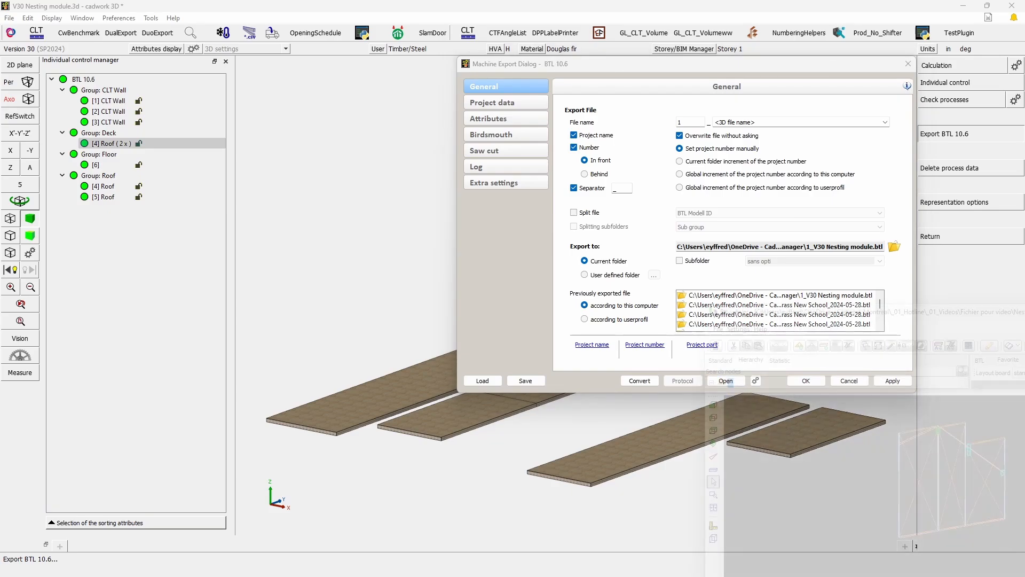
- Open the exported BTL file in the Btl-viewer at full size and inspect the nested panels in 3D
left_click_drag(1024, 296, 694, 122)
double_click(694, 122)
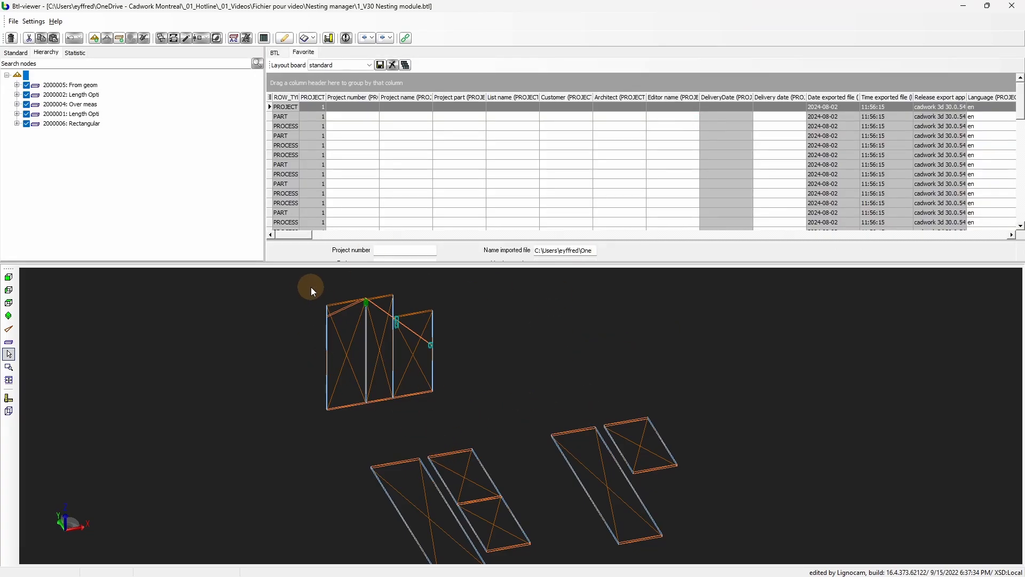
left_click_drag(549, 499, 360, 492)
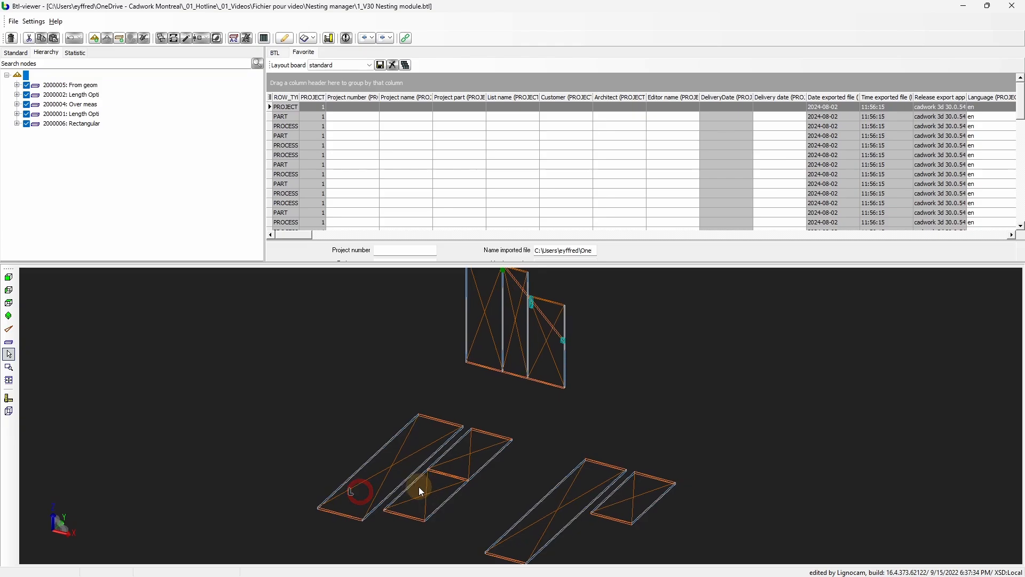
- Inspect nesting volume 2000005 and its processing group, and expand volume 2000002 down to its nested CLT Wall part
left_click(57, 87)
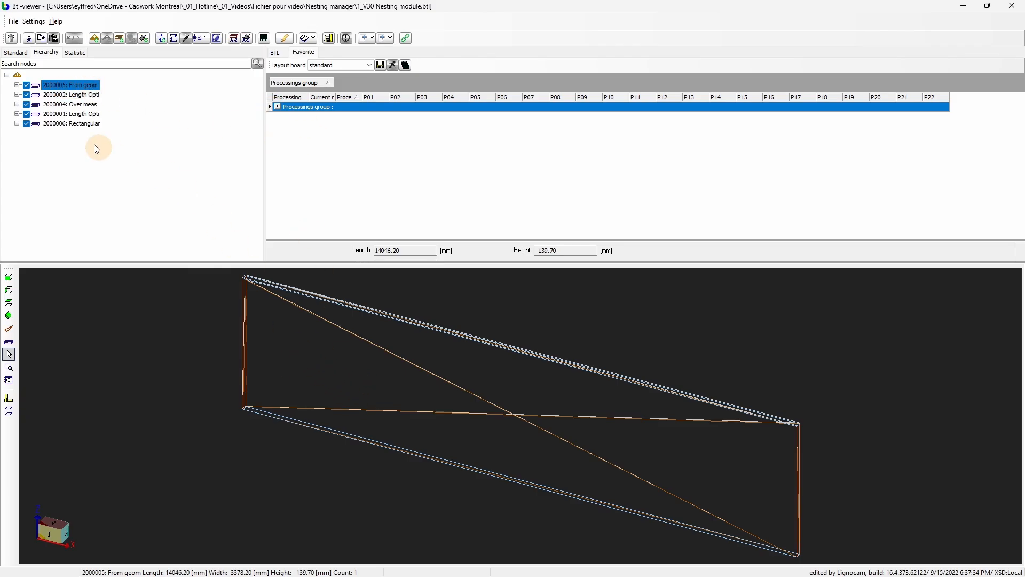
left_click(16, 84)
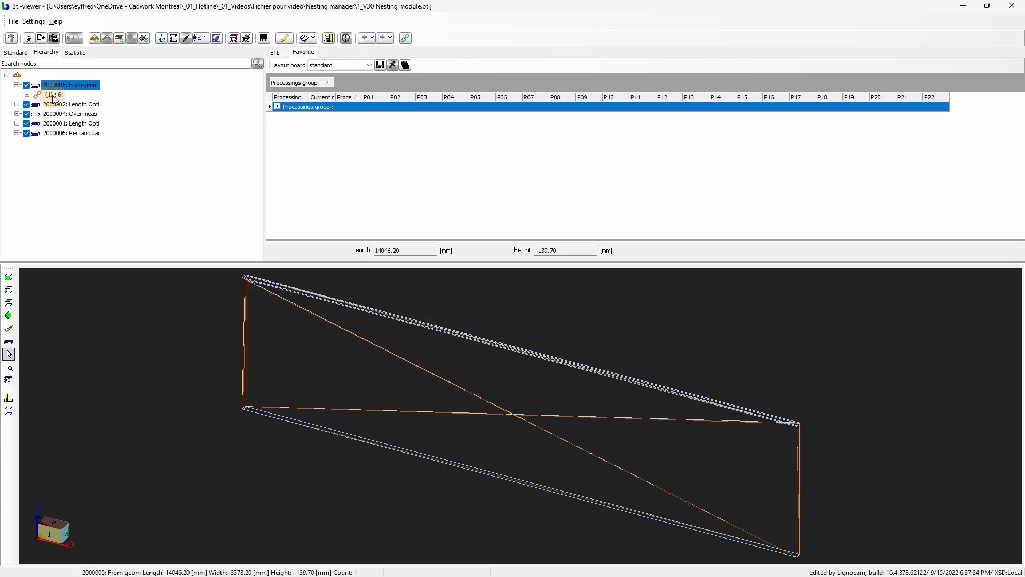
left_click(277, 106)
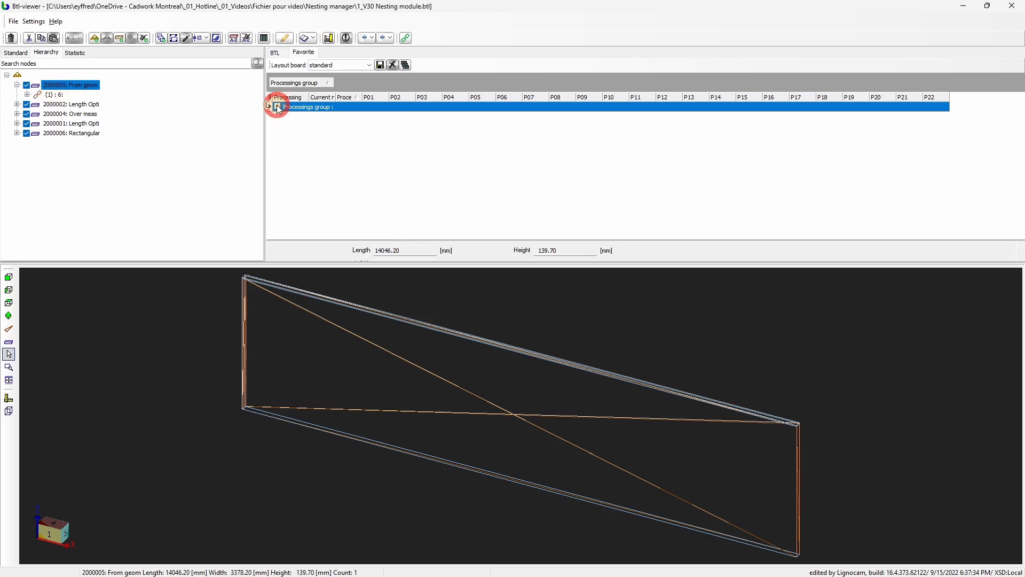
left_click(17, 104)
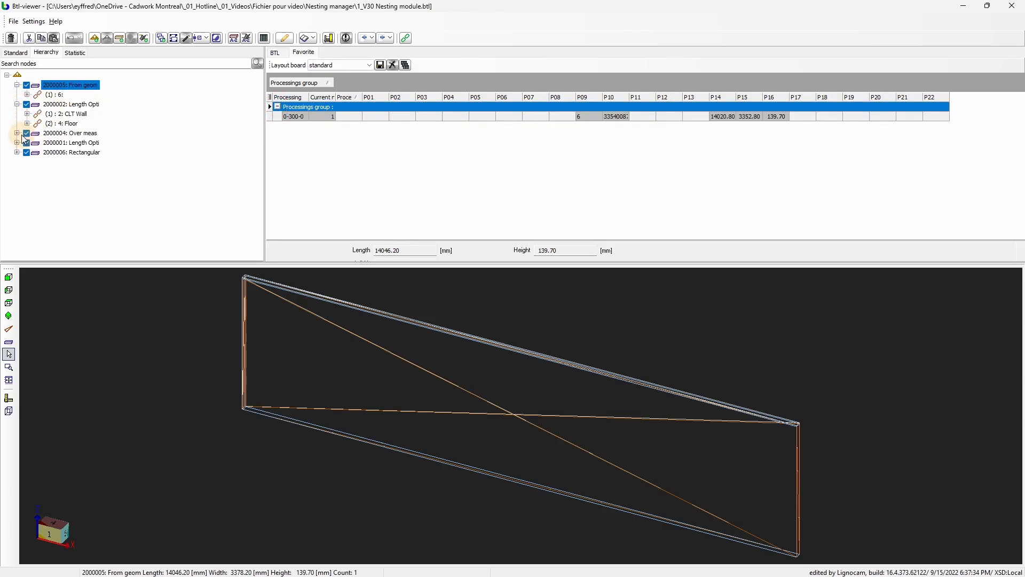
left_click(26, 114)
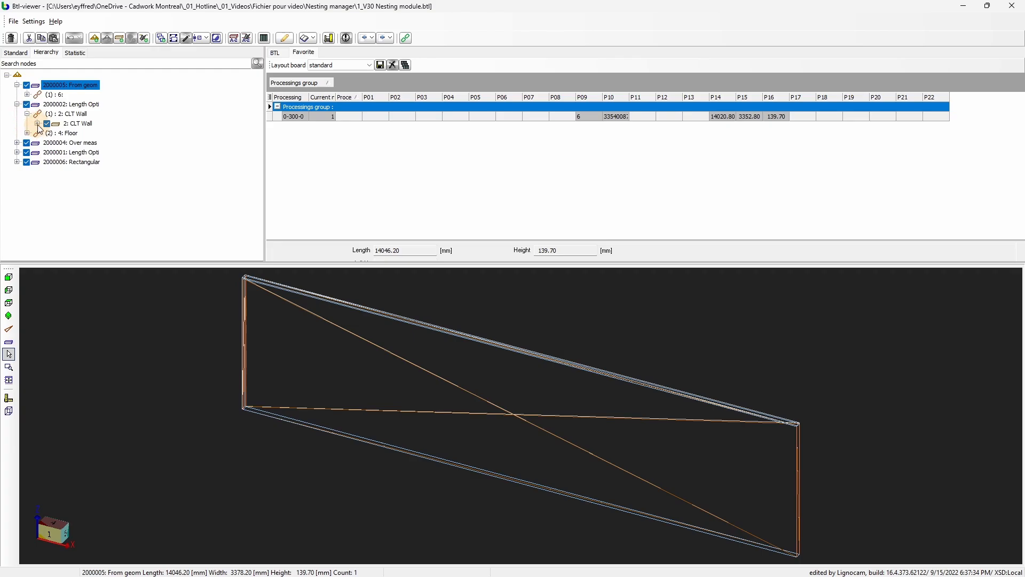
left_click(38, 124)
left_click(75, 123)
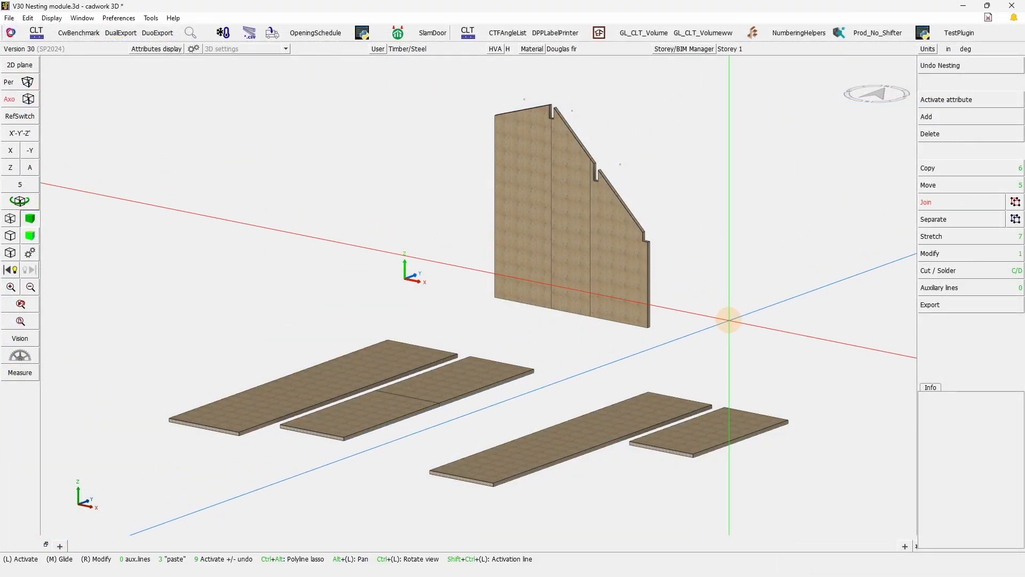
- Switch back to cadwork 3D and review the CLT 5 1/2" group settings in the Nesting manager, from volume layout to generation rules
left_click(151, 17)
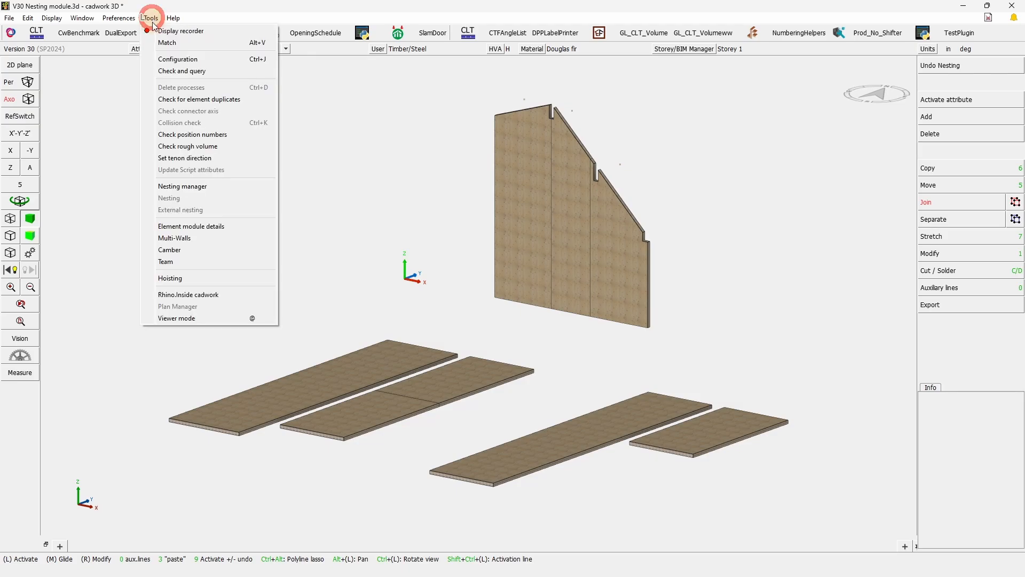
left_click(182, 187)
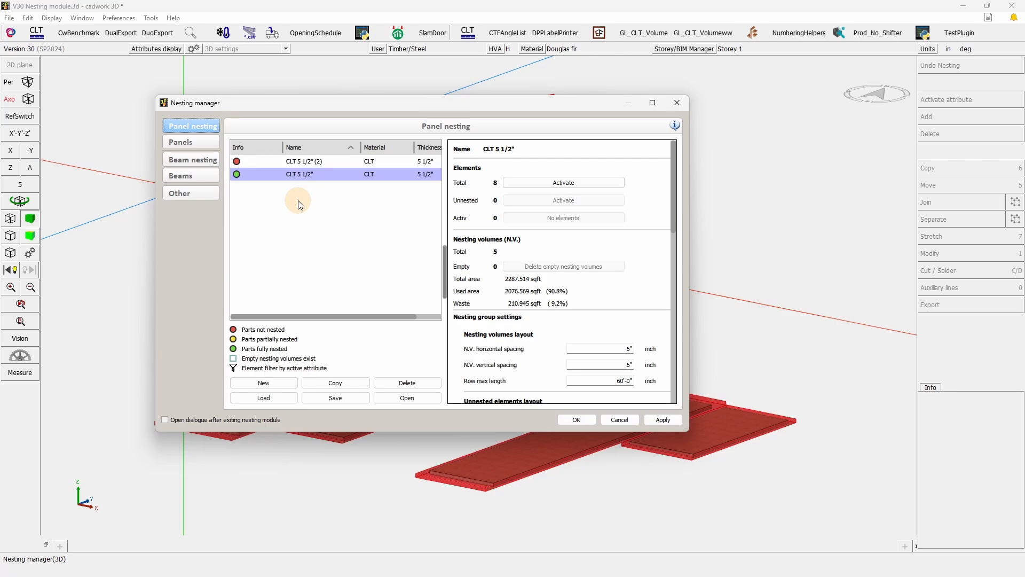
scroll(590, 298, "down", 3)
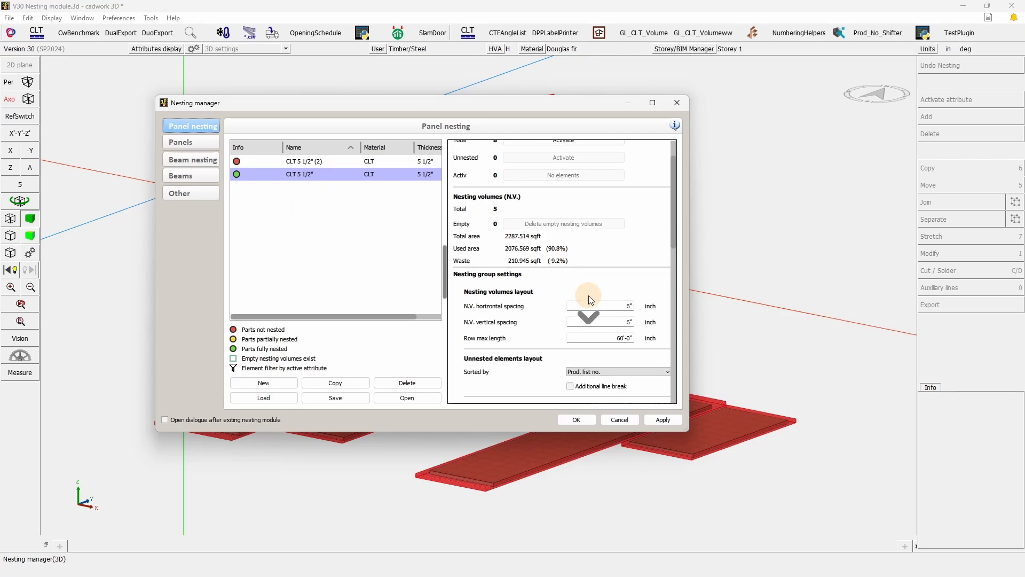
scroll(594, 302, "down", 3)
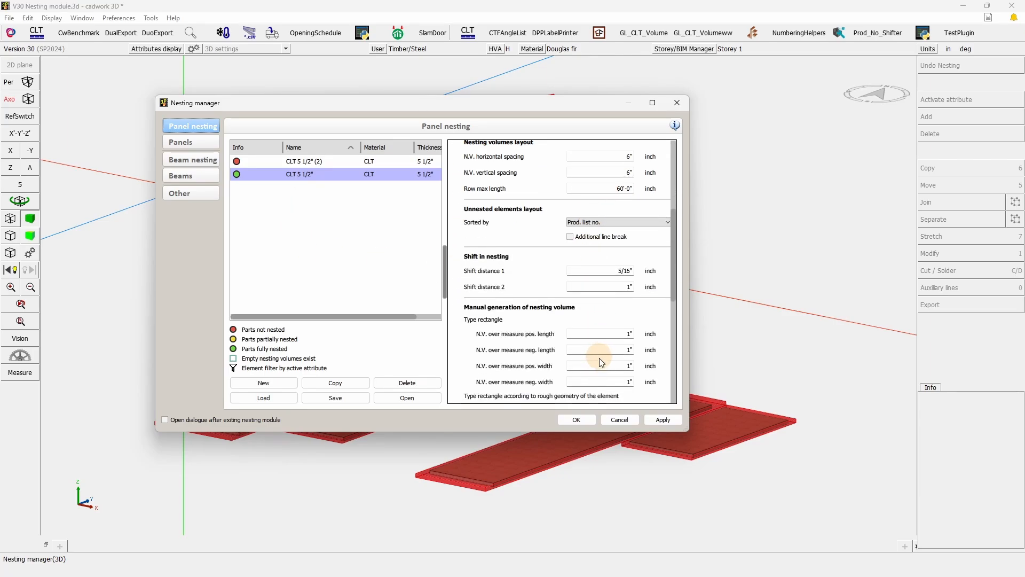
scroll(603, 224, "down", 2)
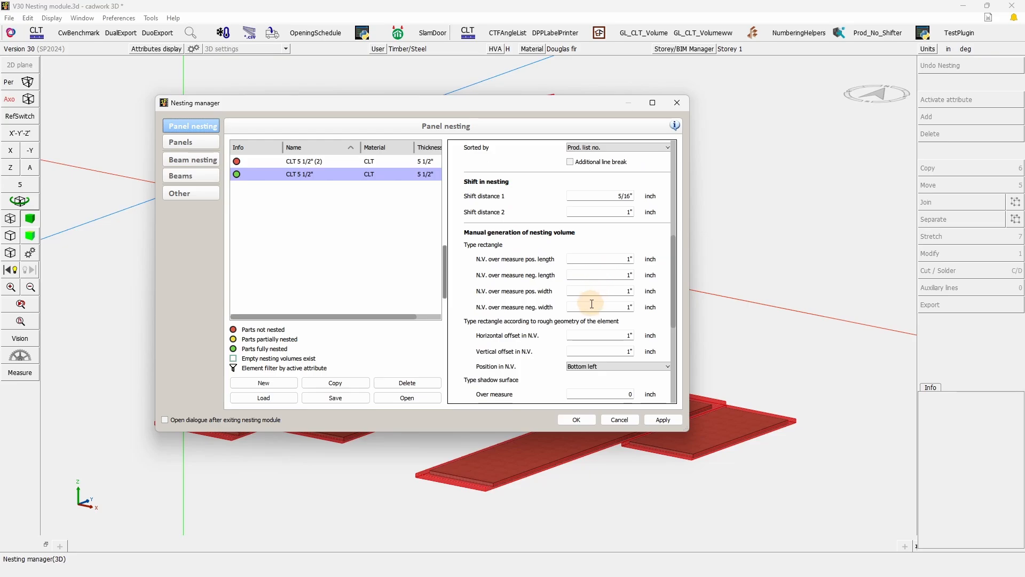
scroll(611, 331, "down", 5)
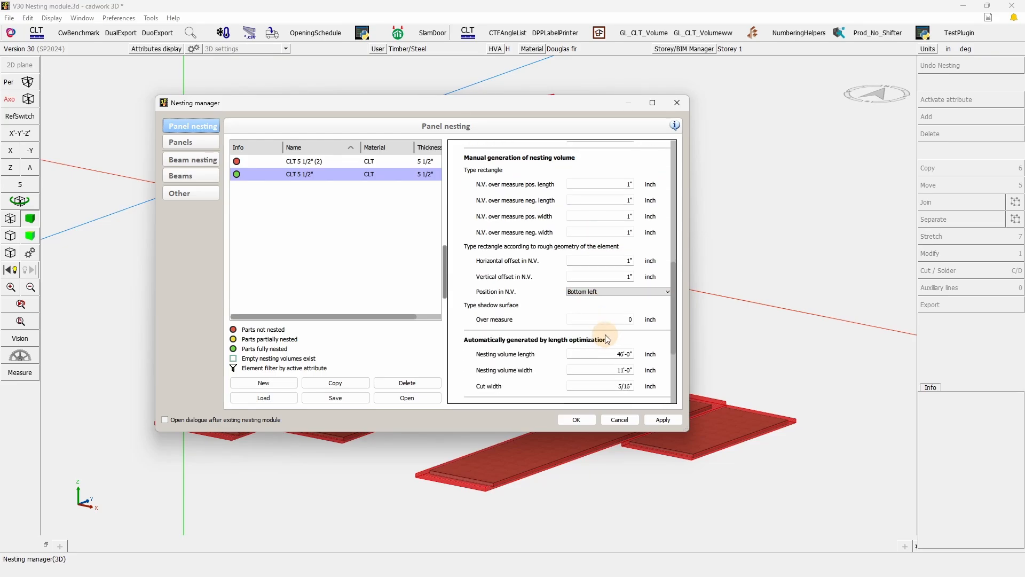
scroll(607, 338, "down", 2)
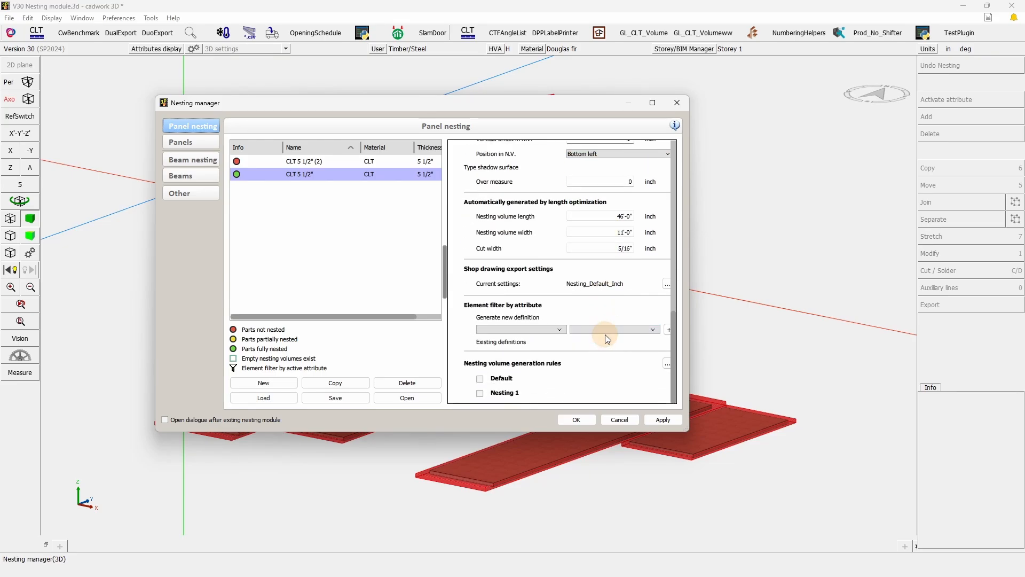
scroll(604, 334, "up", 2)
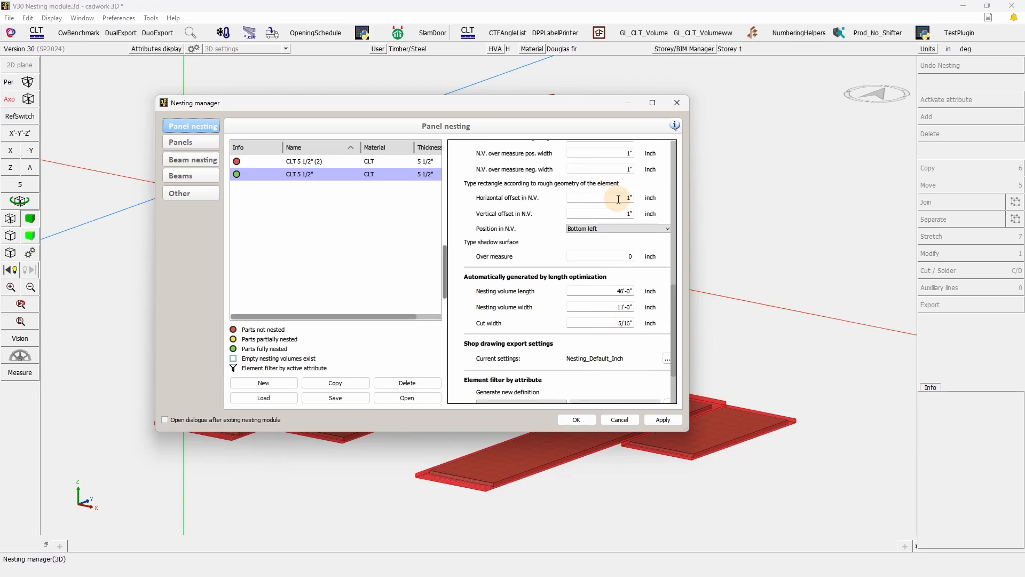
left_click(630, 197)
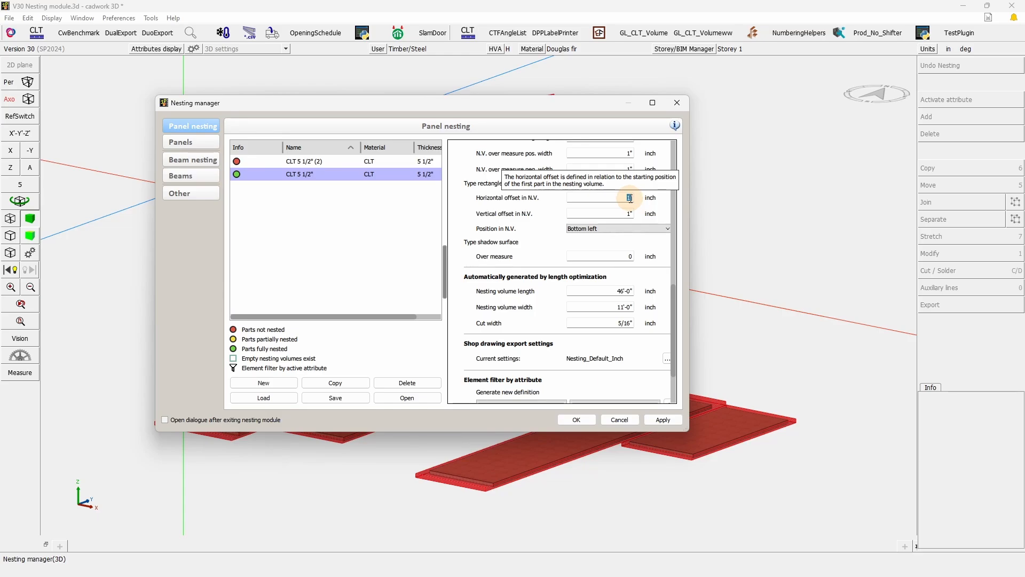
scroll(630, 197, "down", 2)
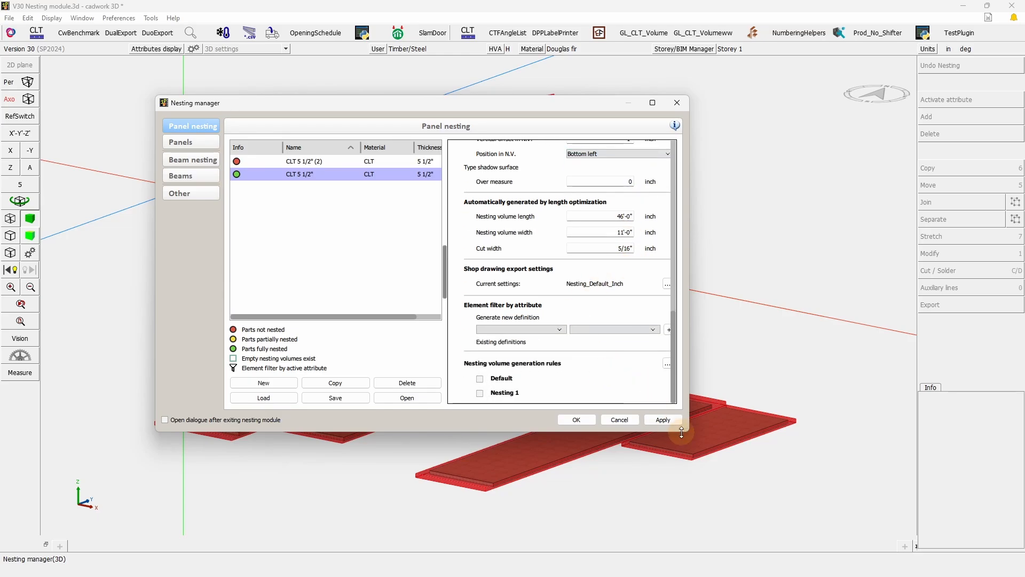
left_click_drag(690, 429, 754, 458)
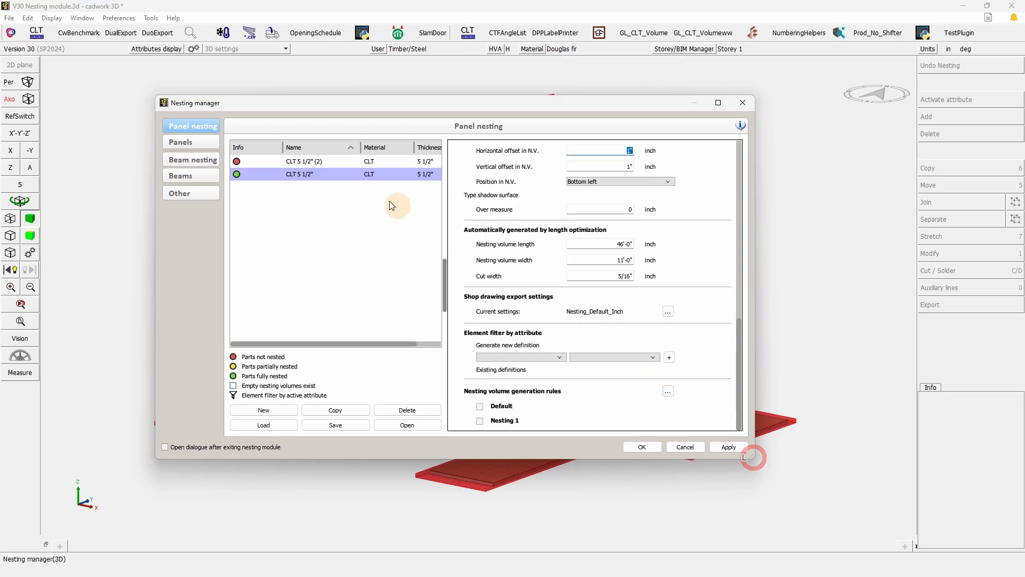
- Save the CLT 5 1/2" group's nesting settings in the nesting folder as "default nesting"
right_click(340, 173)
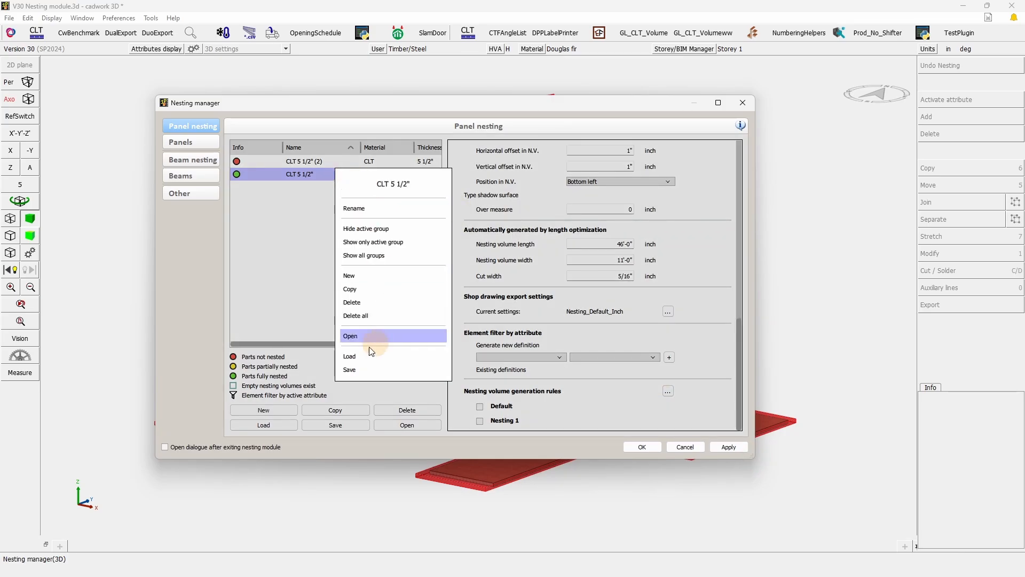
left_click(354, 370)
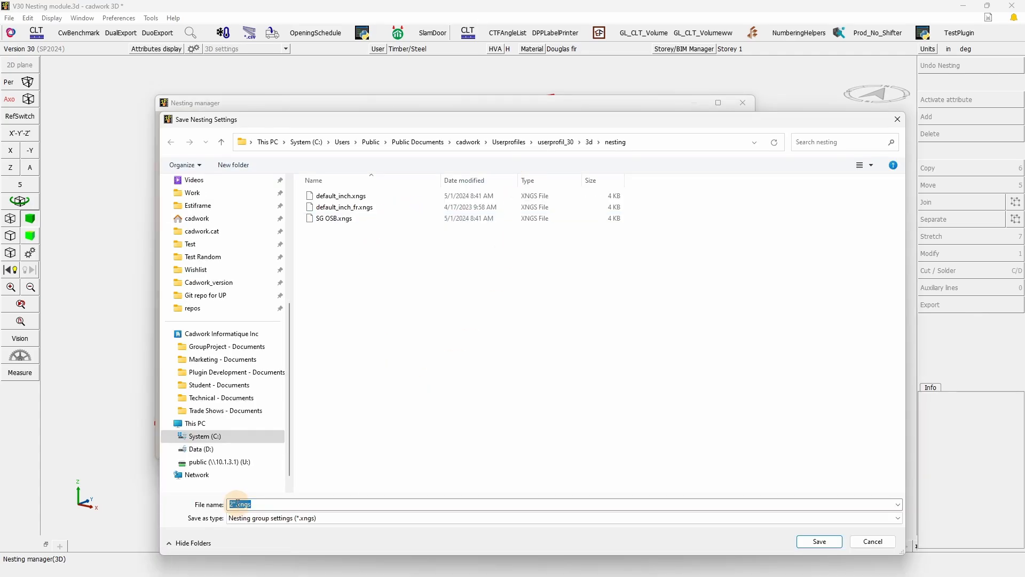
type("def")
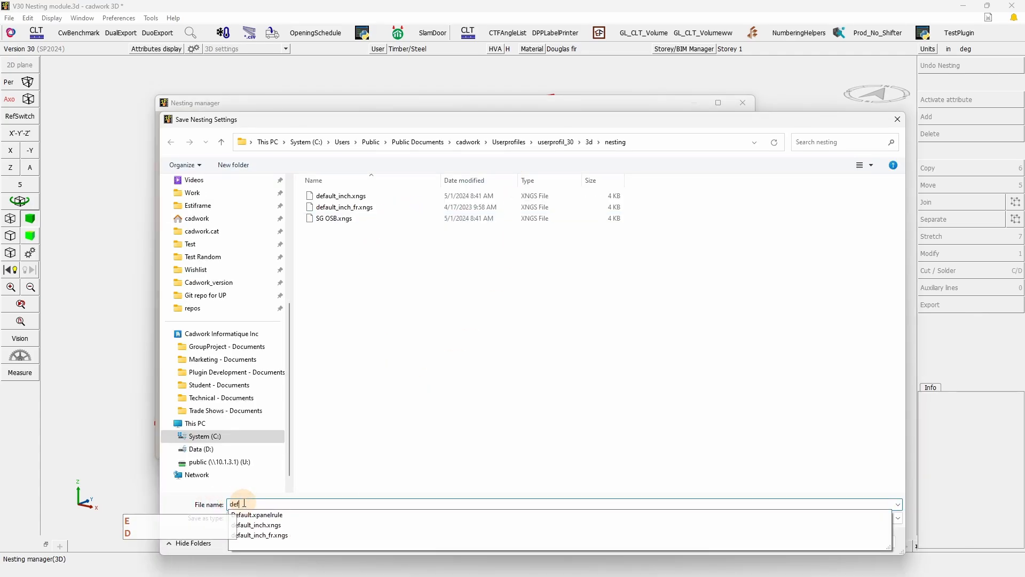
type("ault nesti")
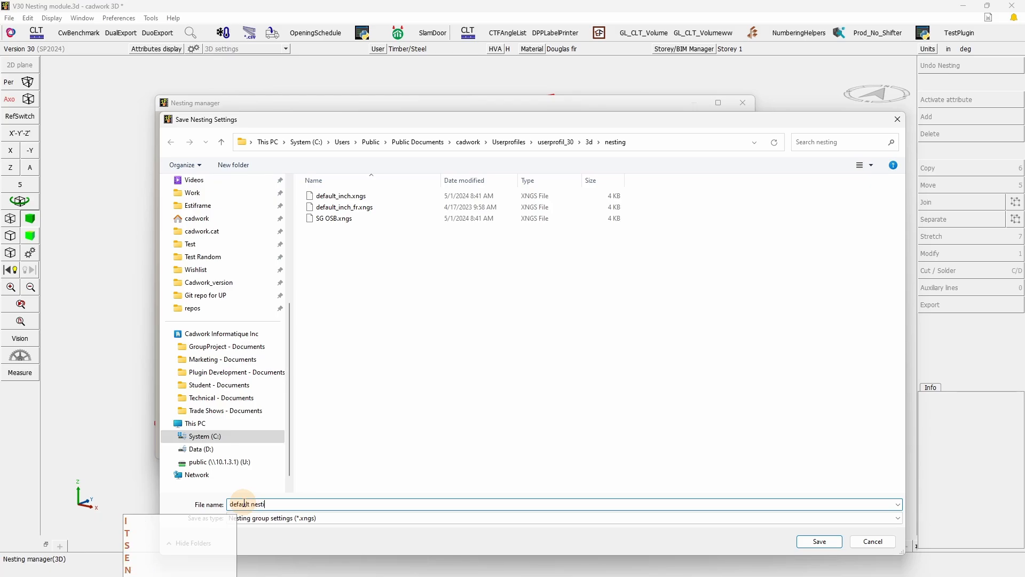
type("ng")
key("Return")
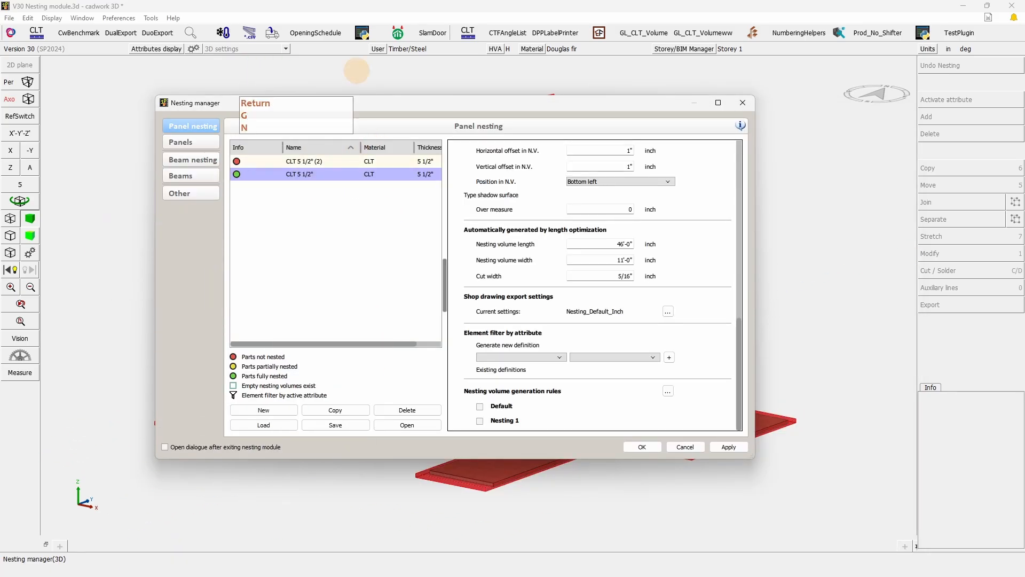
- Load default nesting.xngs as the default nesting settings, accept them and close the Nesting manager
left_click(191, 194)
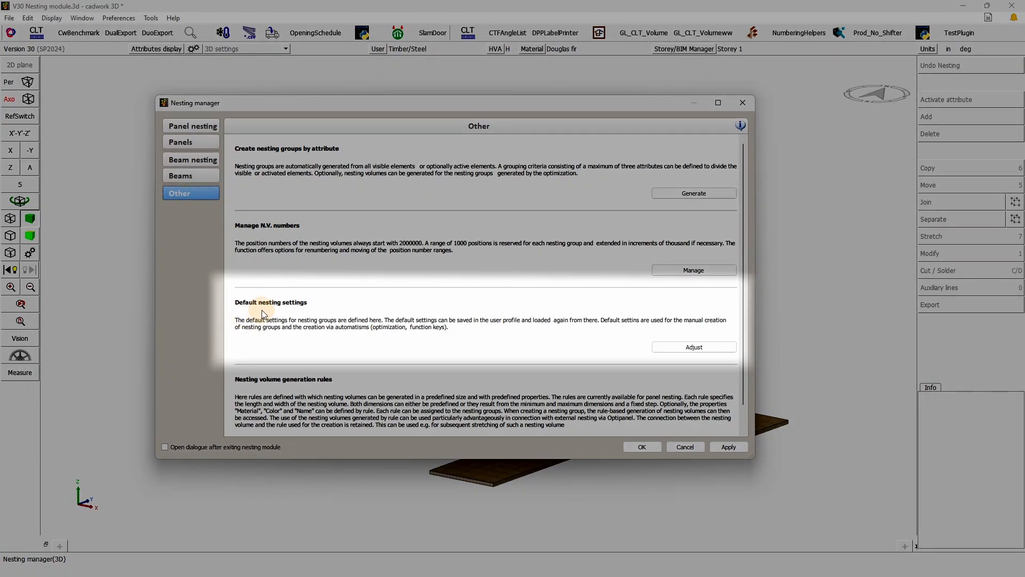
left_click(697, 348)
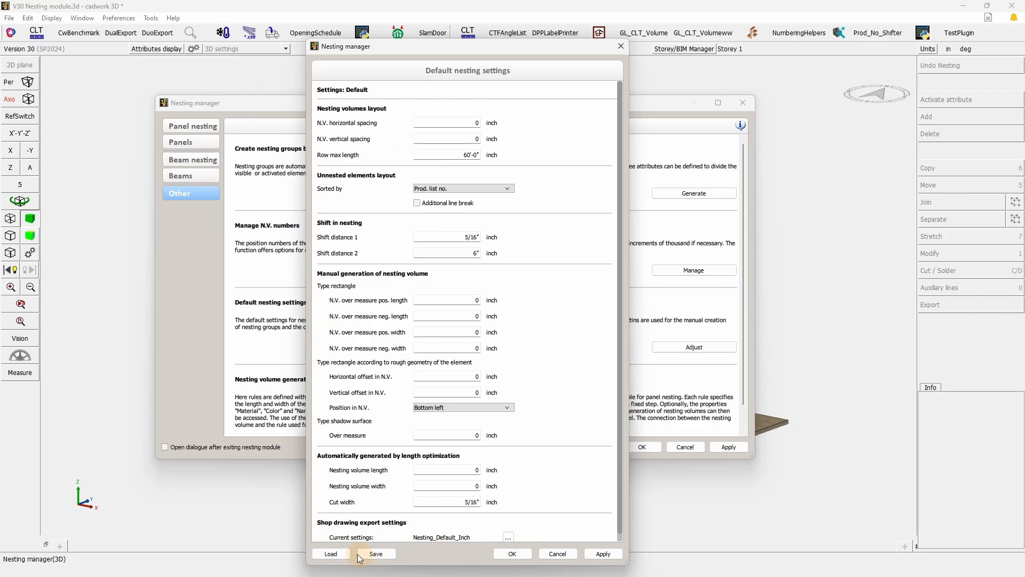
left_click(337, 555)
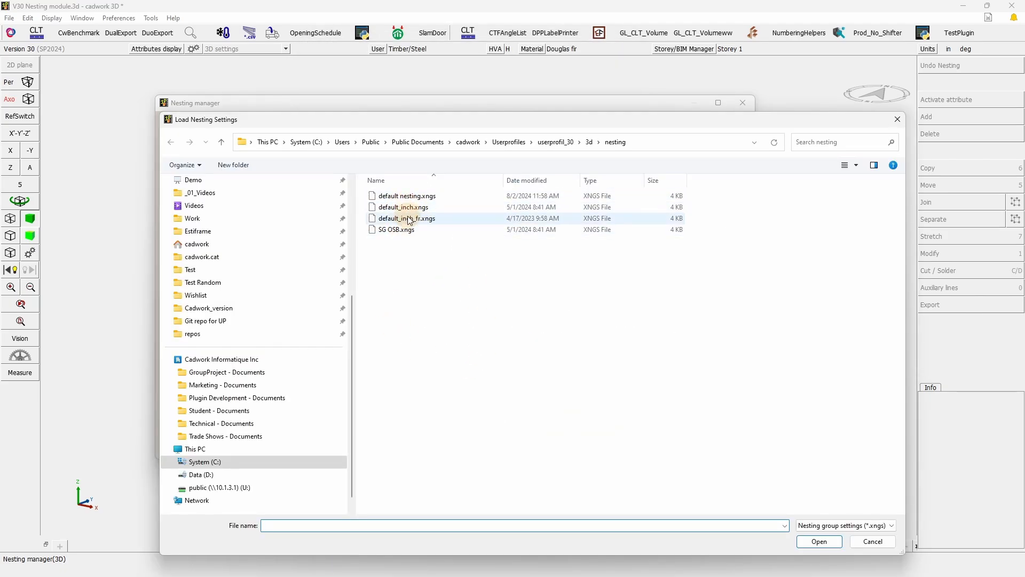
double_click(412, 201)
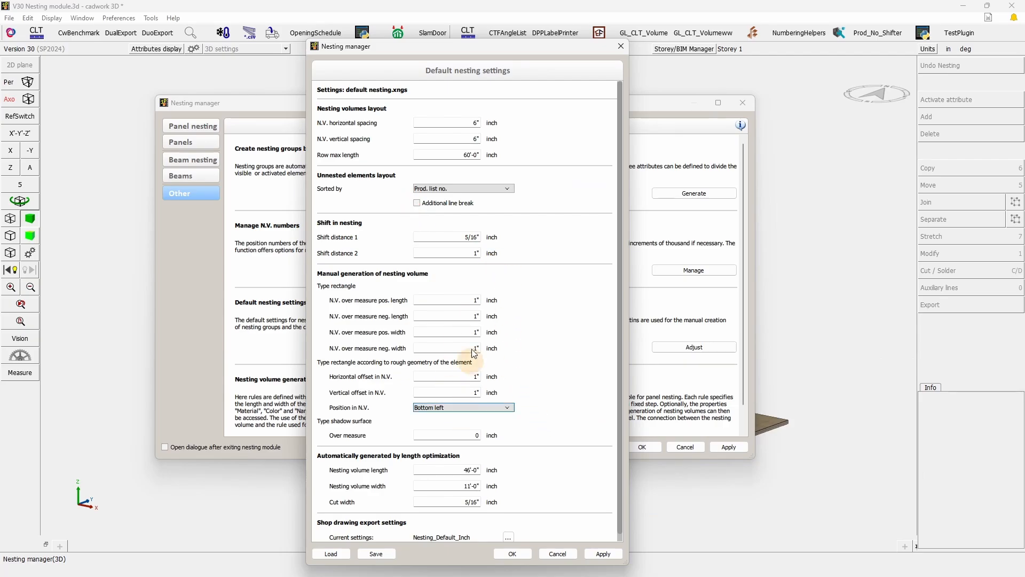
scroll(482, 457, "down", 1)
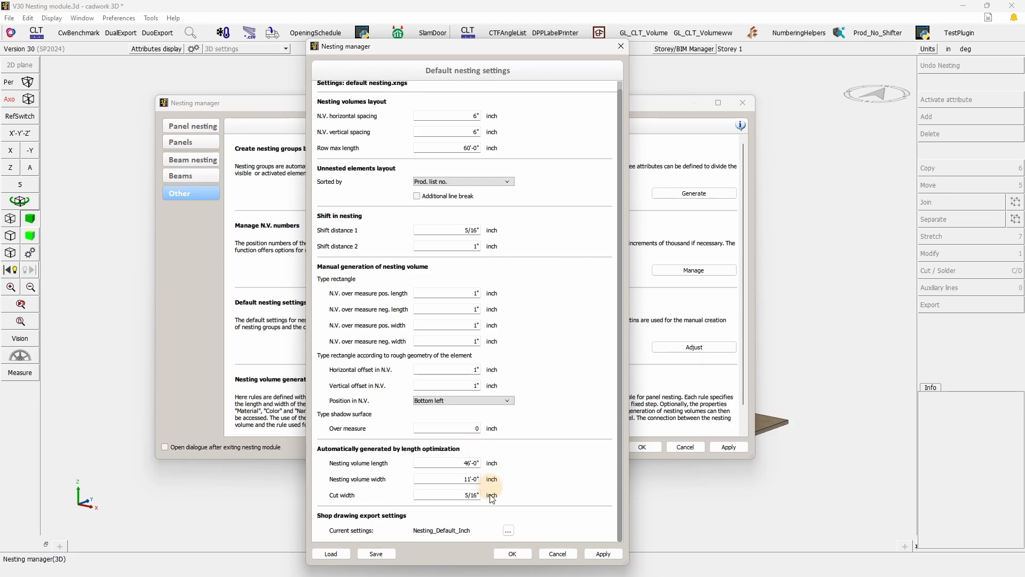
left_click(514, 554)
left_click(643, 446)
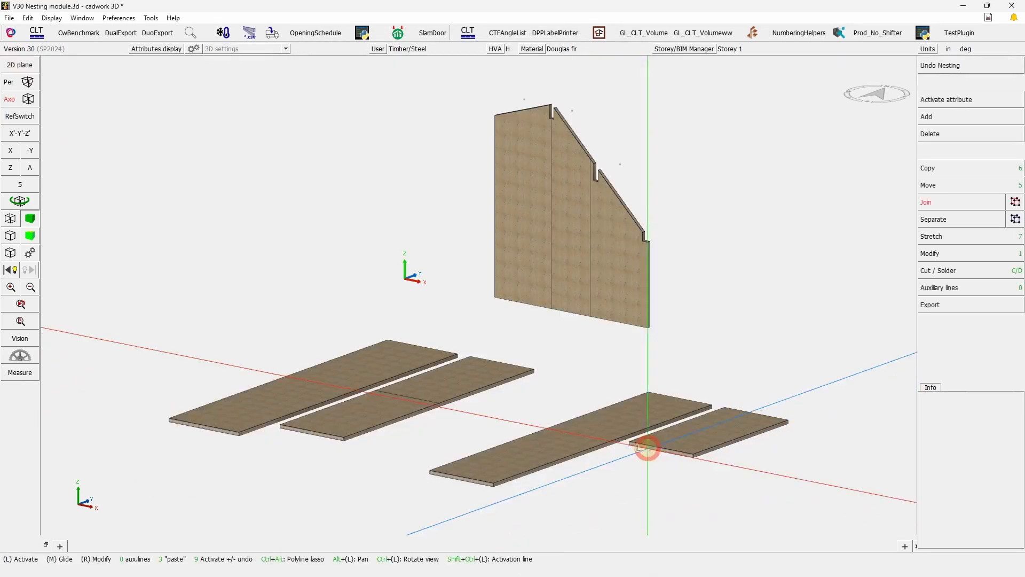